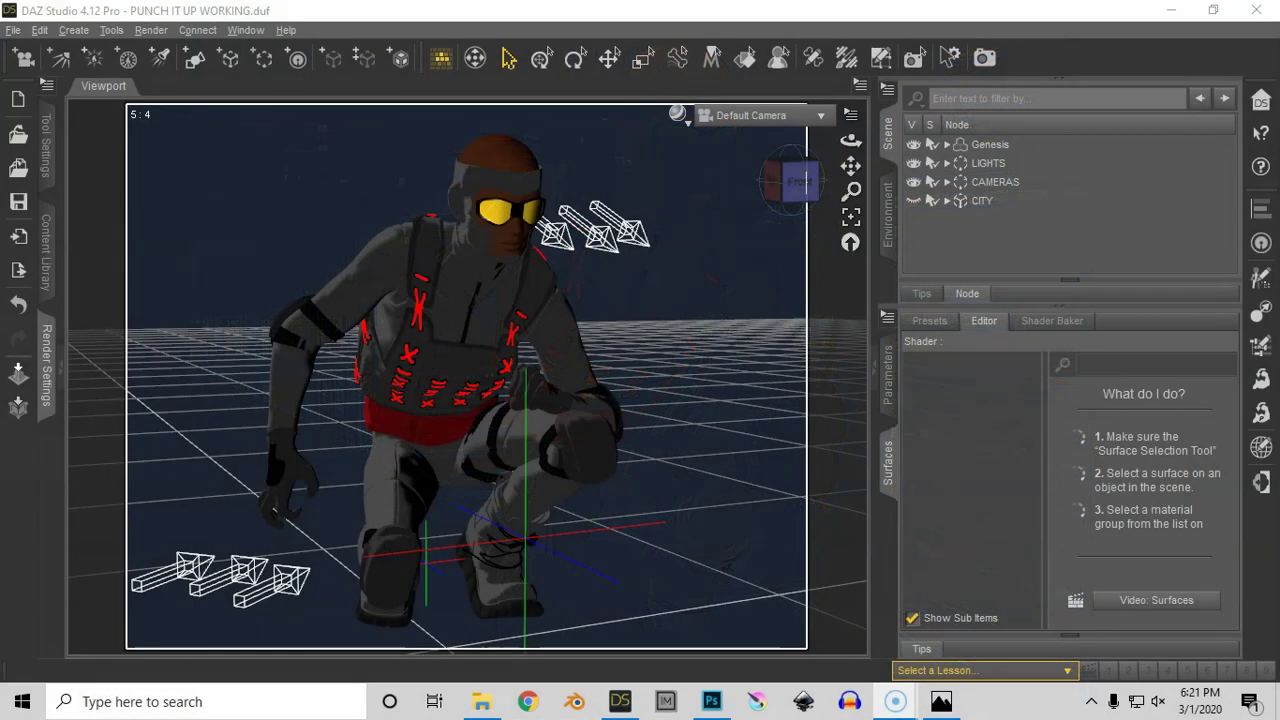
# View the crouching figure through Pokethrough Cam1 and switch the viewport to Pokethrough Cam2.
pyautogui.click(749, 396)
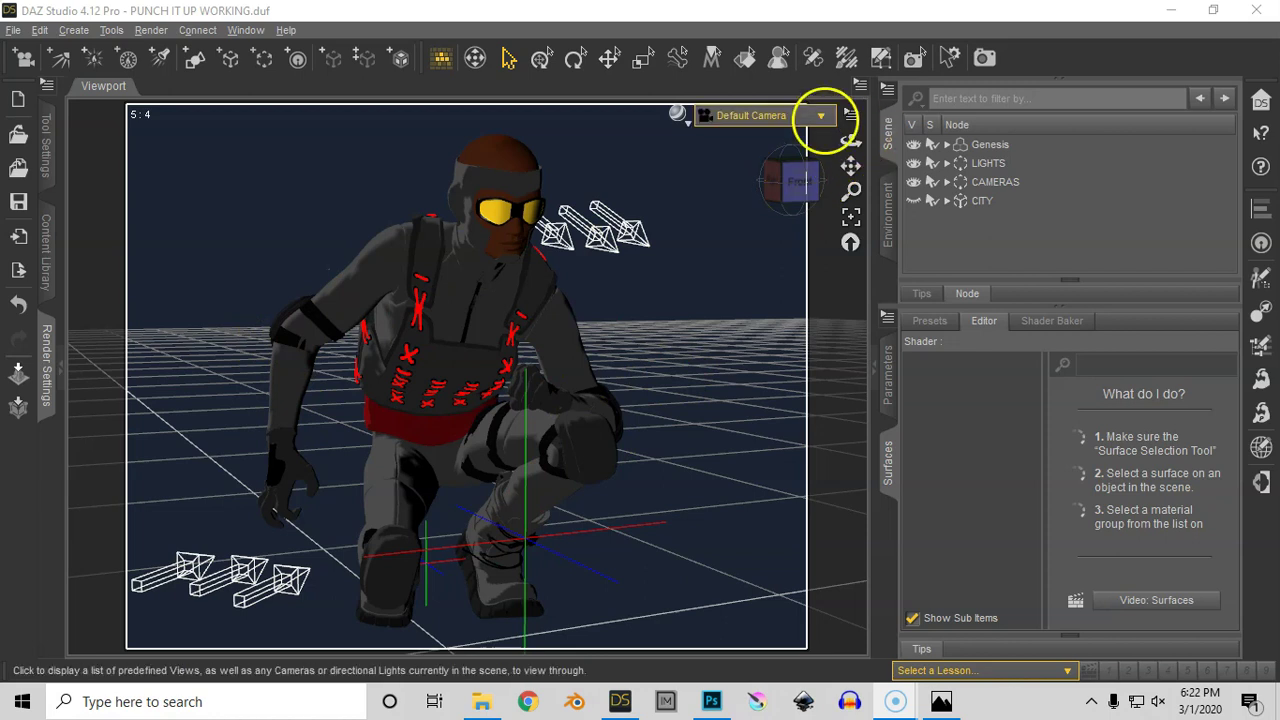
pyautogui.click(822, 116)
pyautogui.click(826, 356)
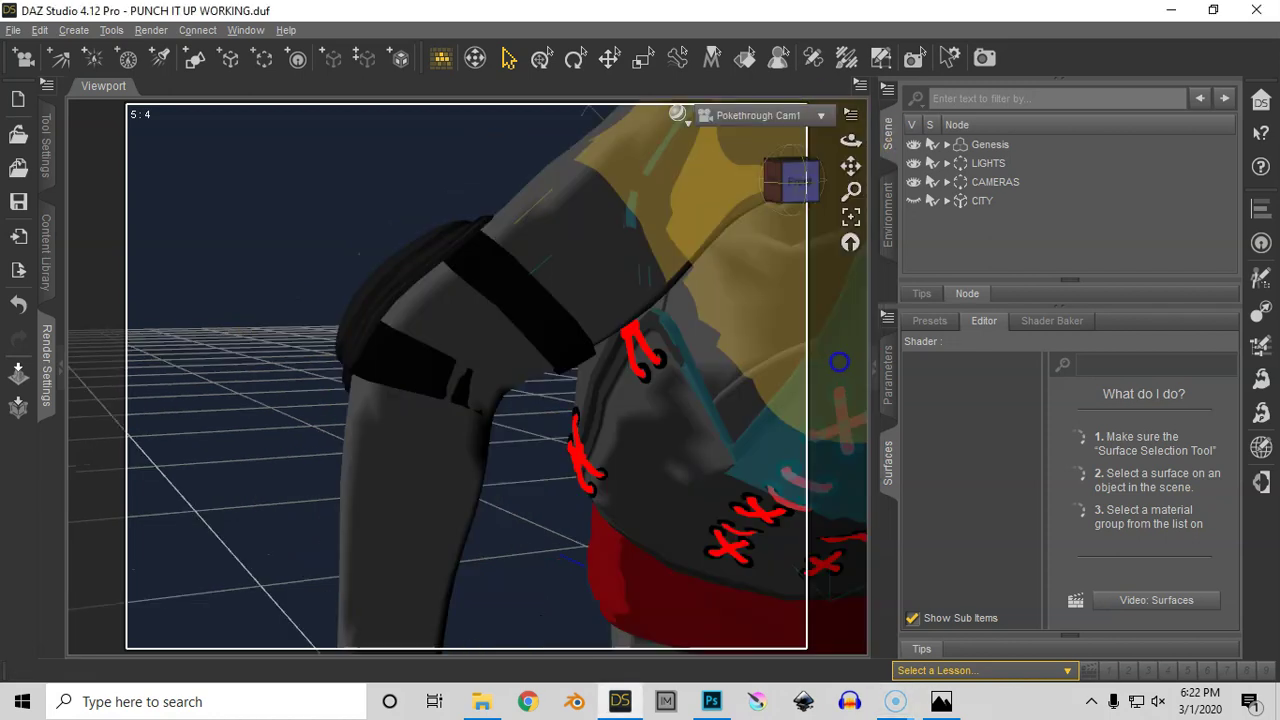
pyautogui.click(817, 118)
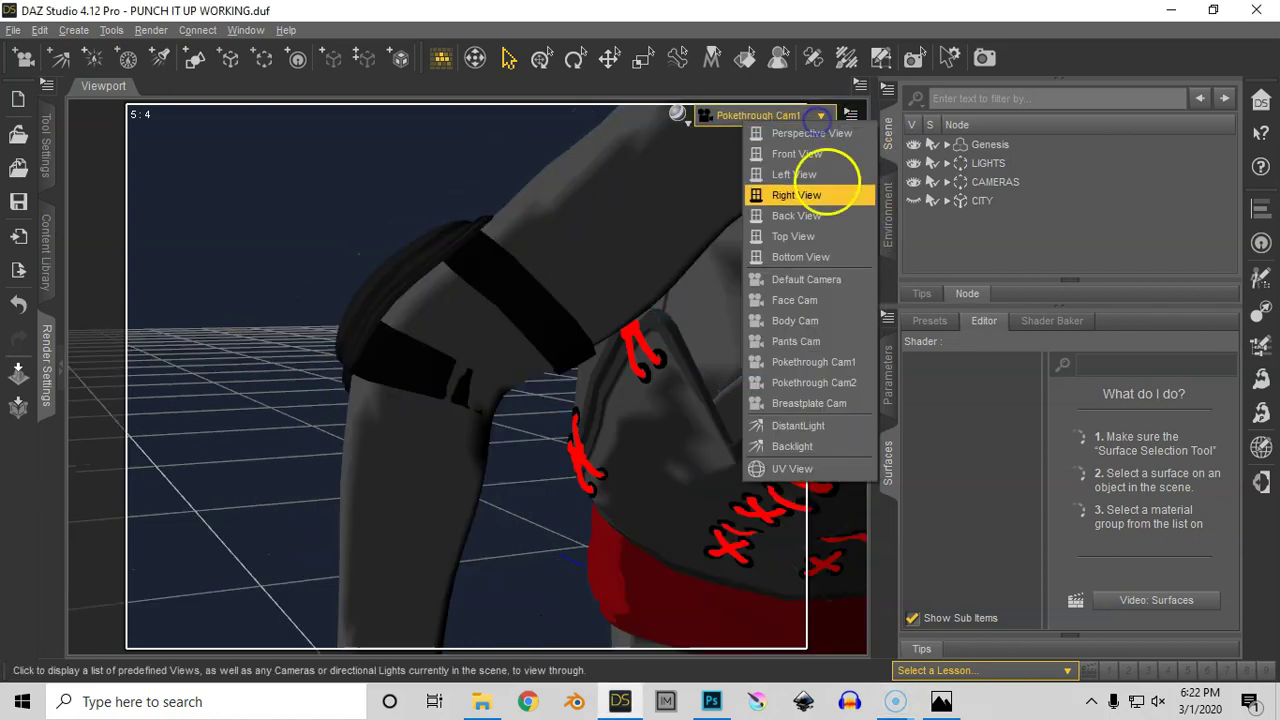
pyautogui.click(843, 375)
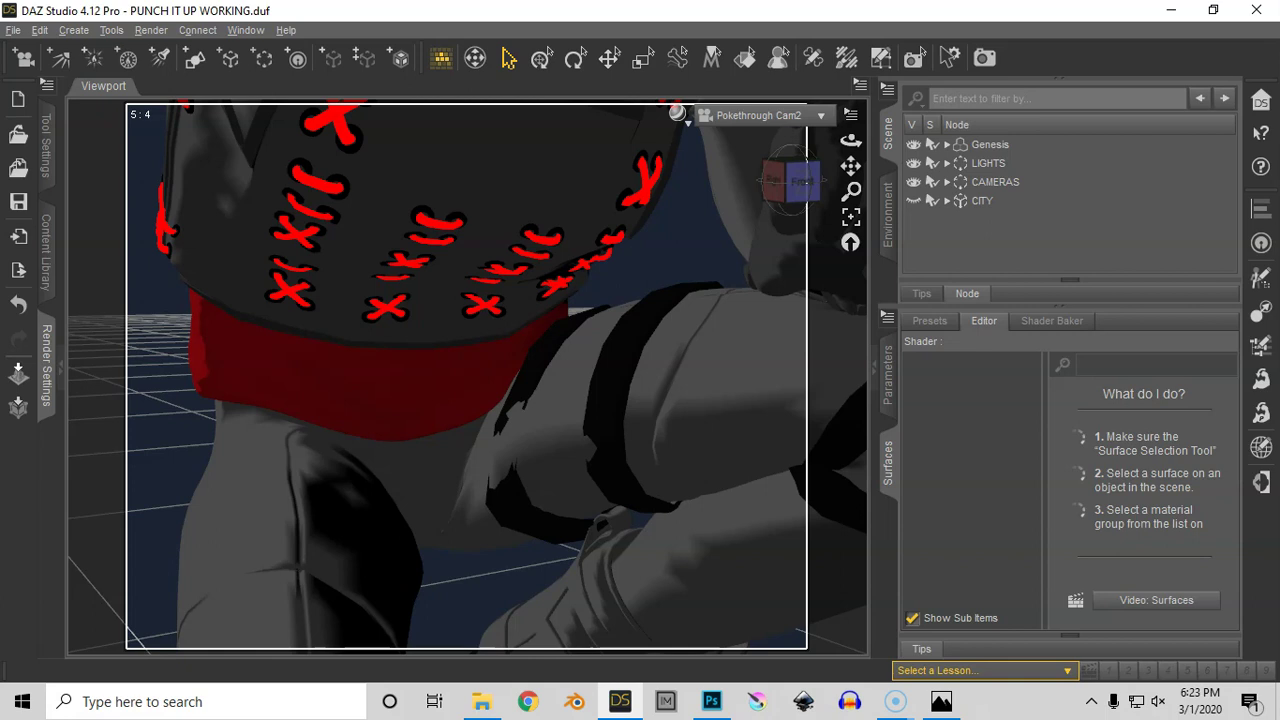
# Select the black nylon belts on the thigh with the Surface Selection tool and expand the FW_ThighBags General transform parameters.
pyautogui.click(745, 58)
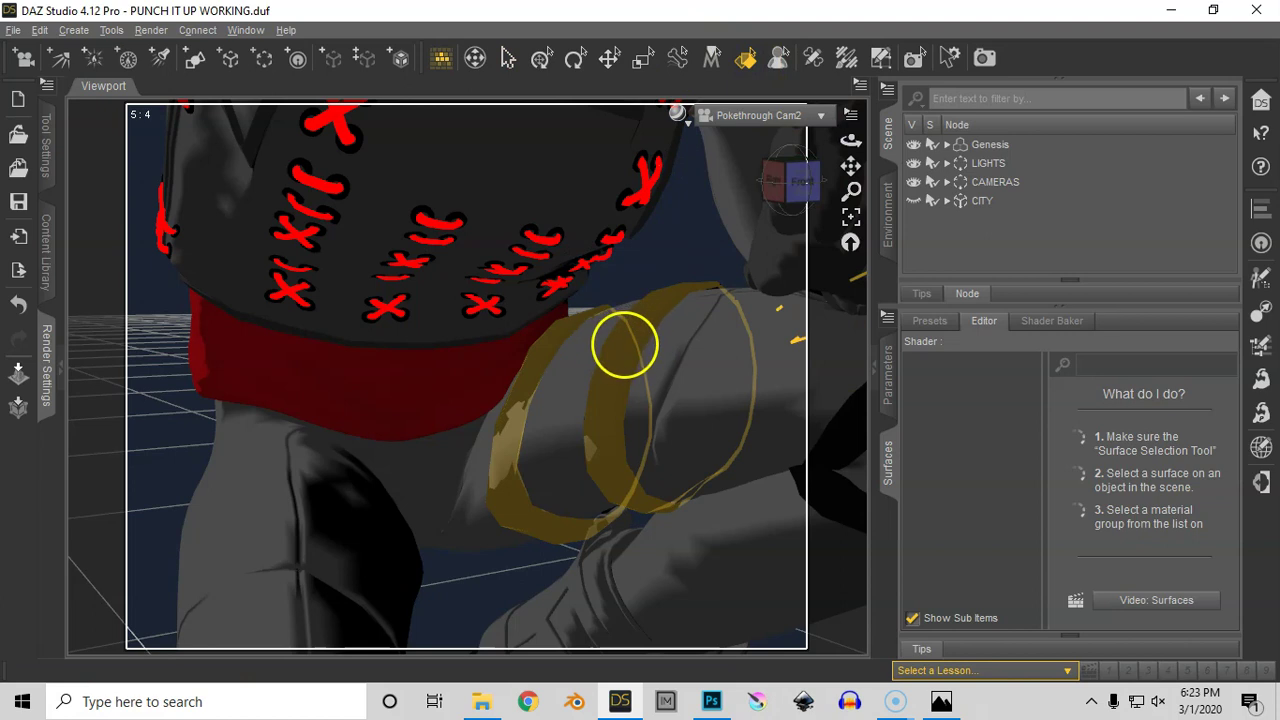
pyautogui.click(624, 345)
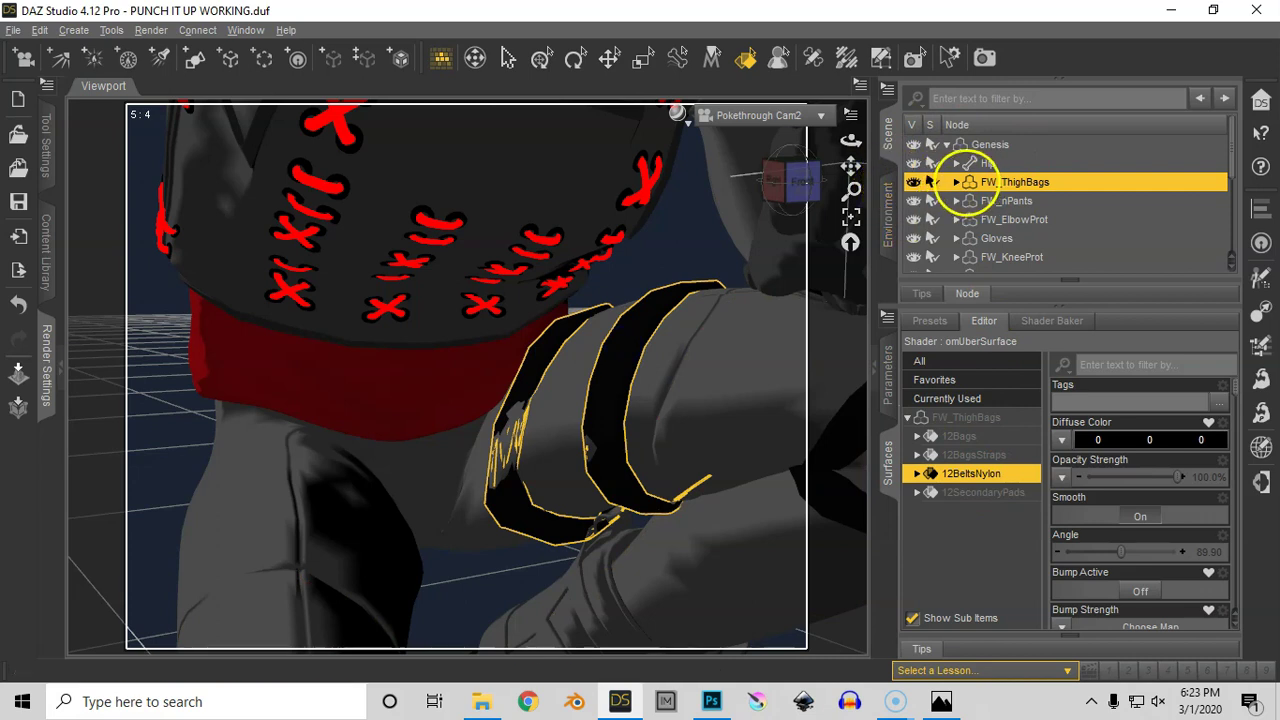
pyautogui.click(885, 365)
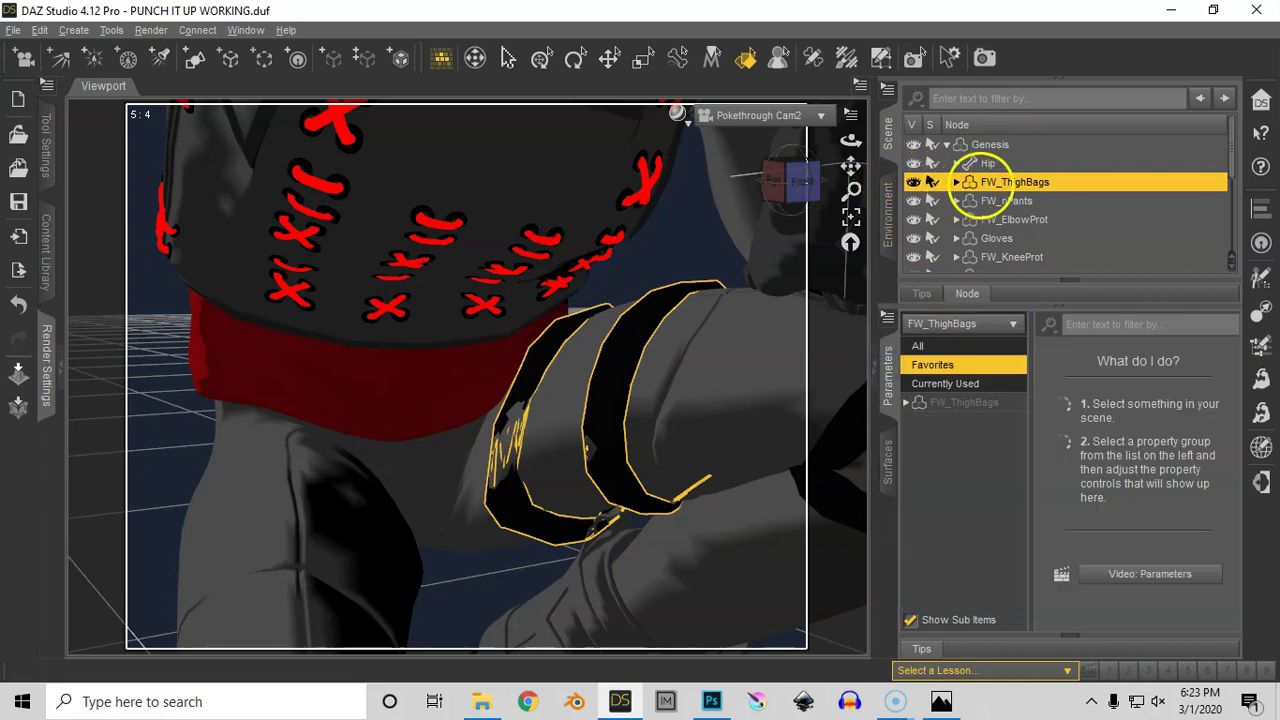
pyautogui.click(905, 402)
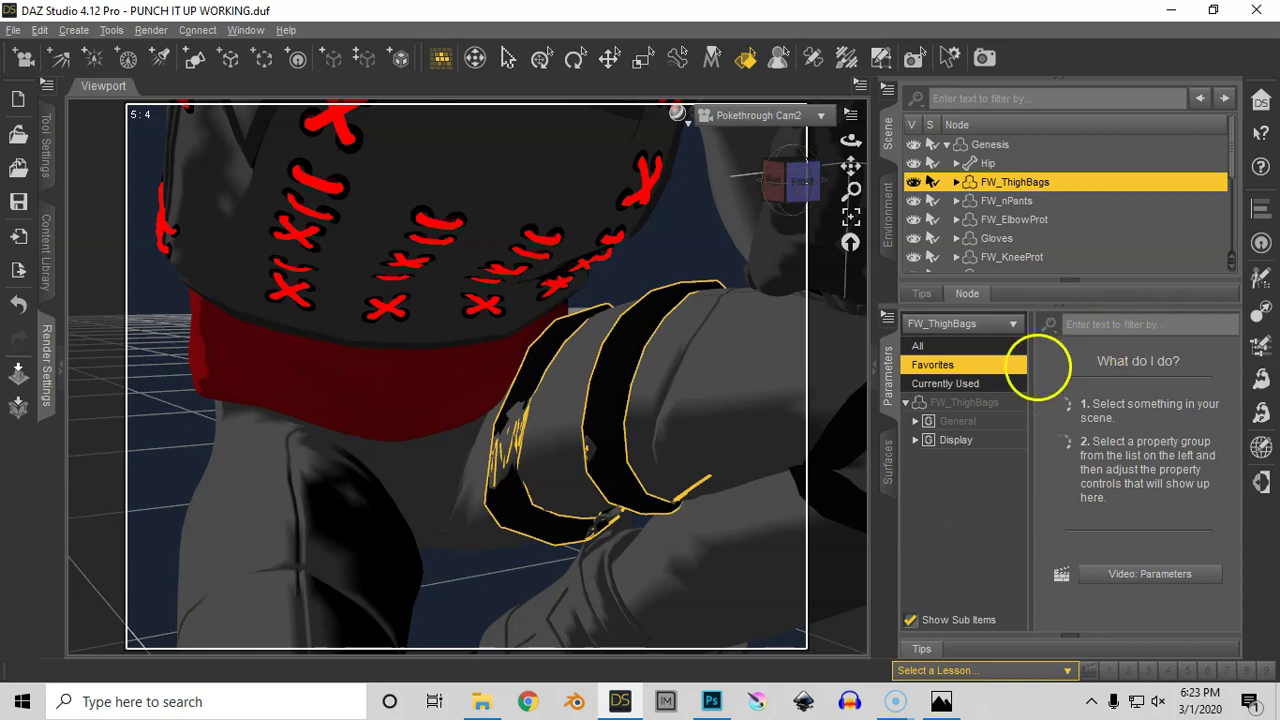
pyautogui.click(915, 421)
pyautogui.click(925, 440)
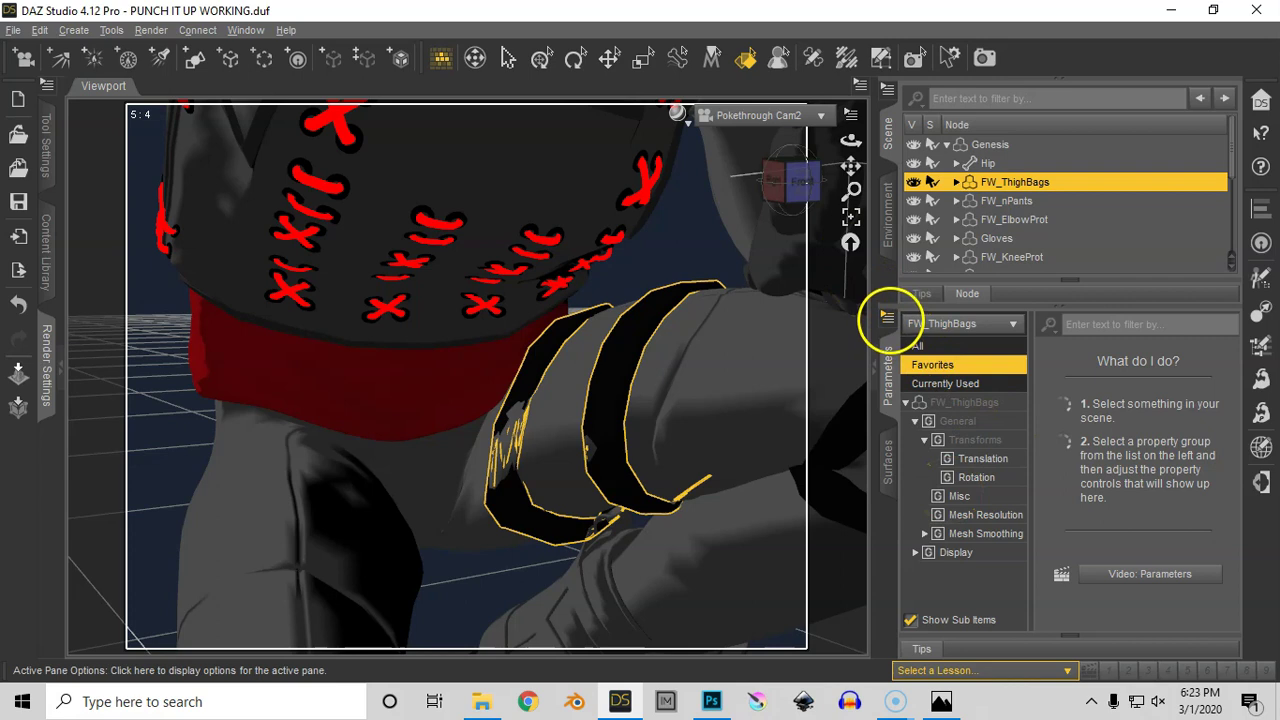
# Temporarily show the hidden properties of FW_ThighBags to inspect its Scale parameters, and hide them again.
pyautogui.click(887, 317)
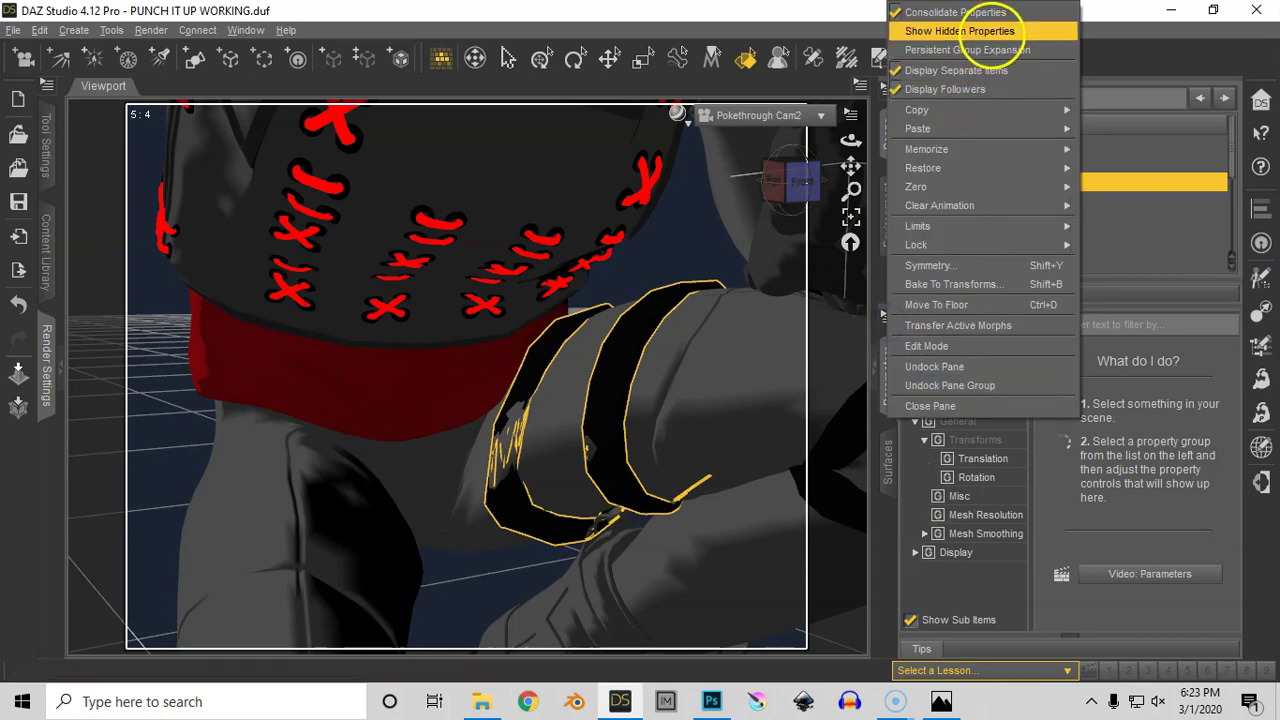
pyautogui.click(995, 31)
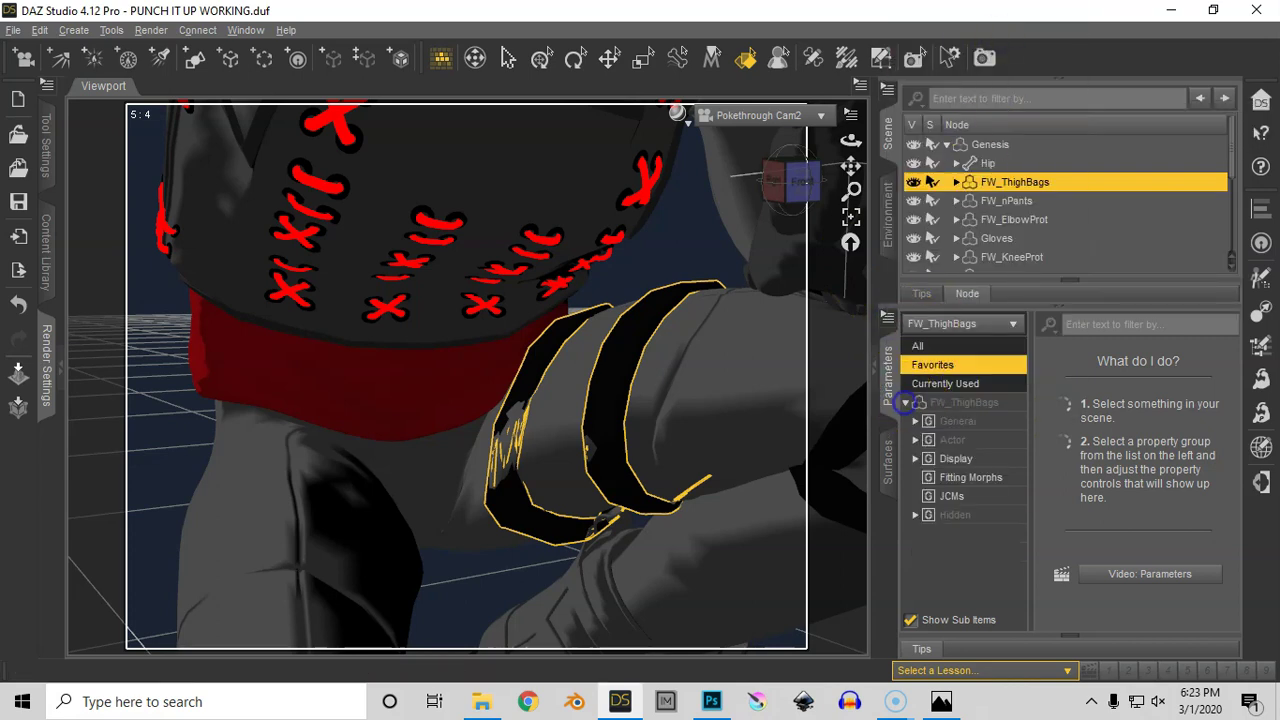
pyautogui.click(915, 421)
pyautogui.click(925, 440)
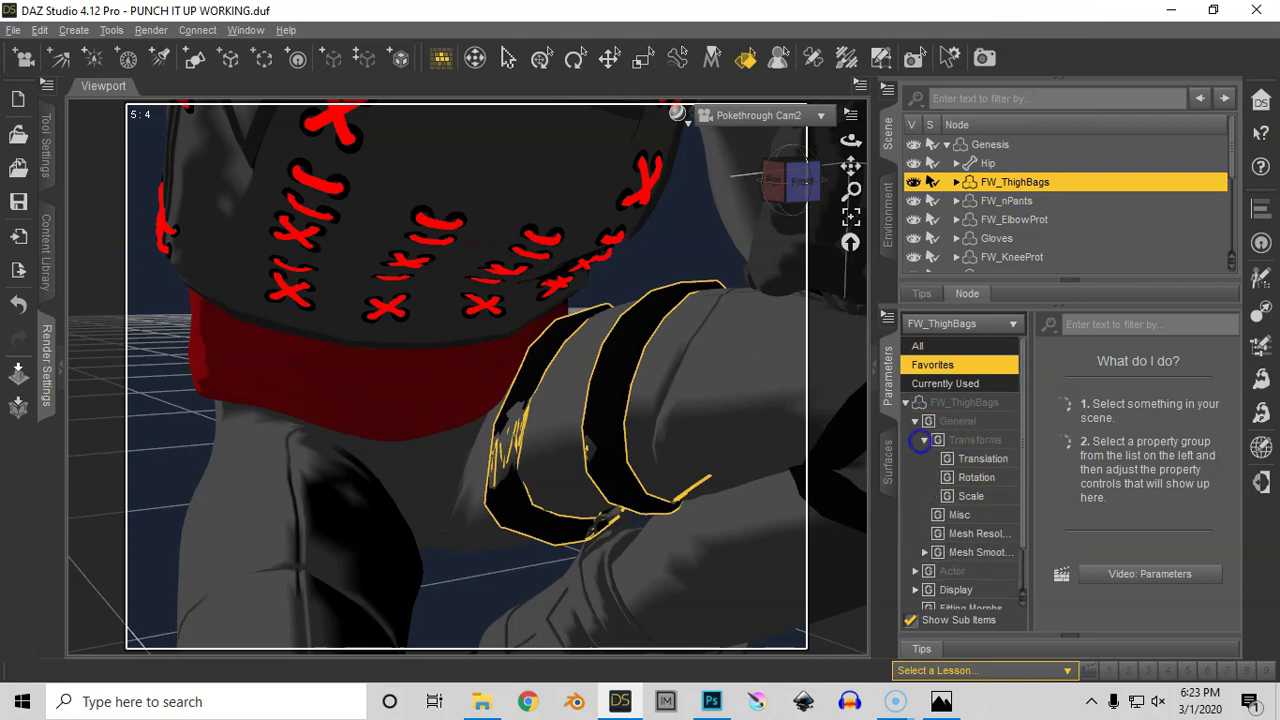
pyautogui.click(968, 496)
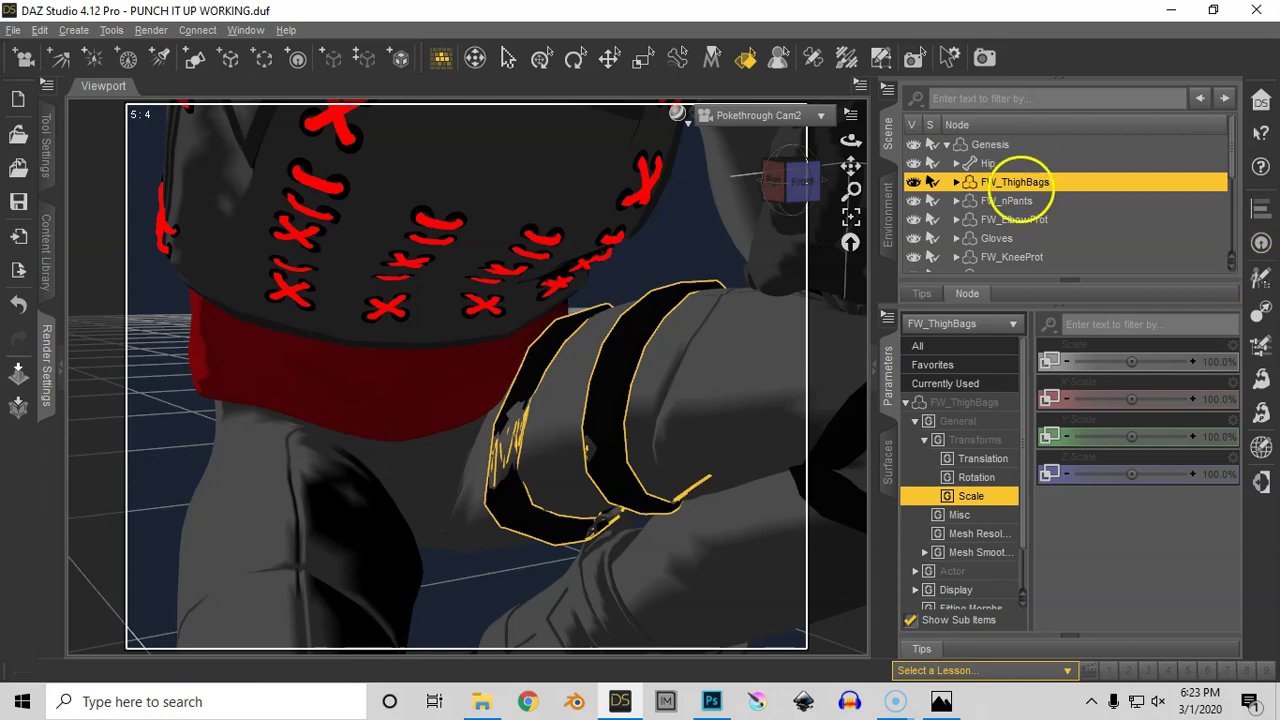
pyautogui.click(887, 318)
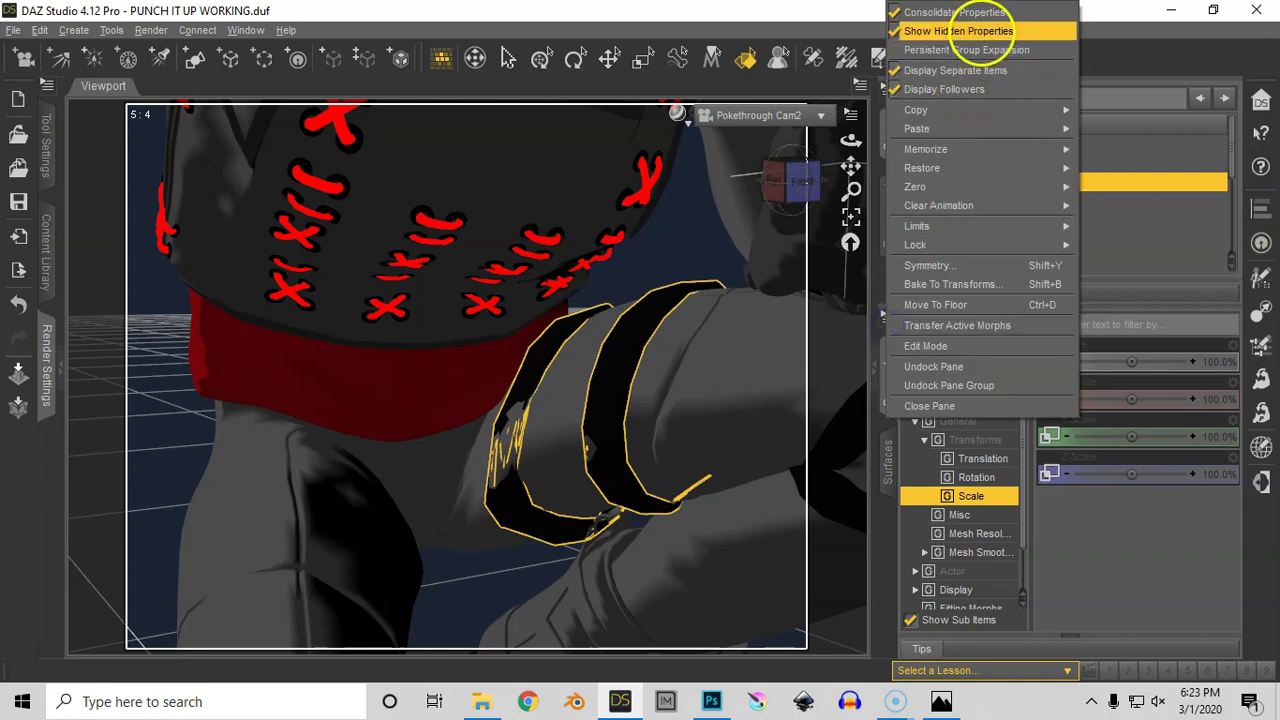
pyautogui.click(958, 31)
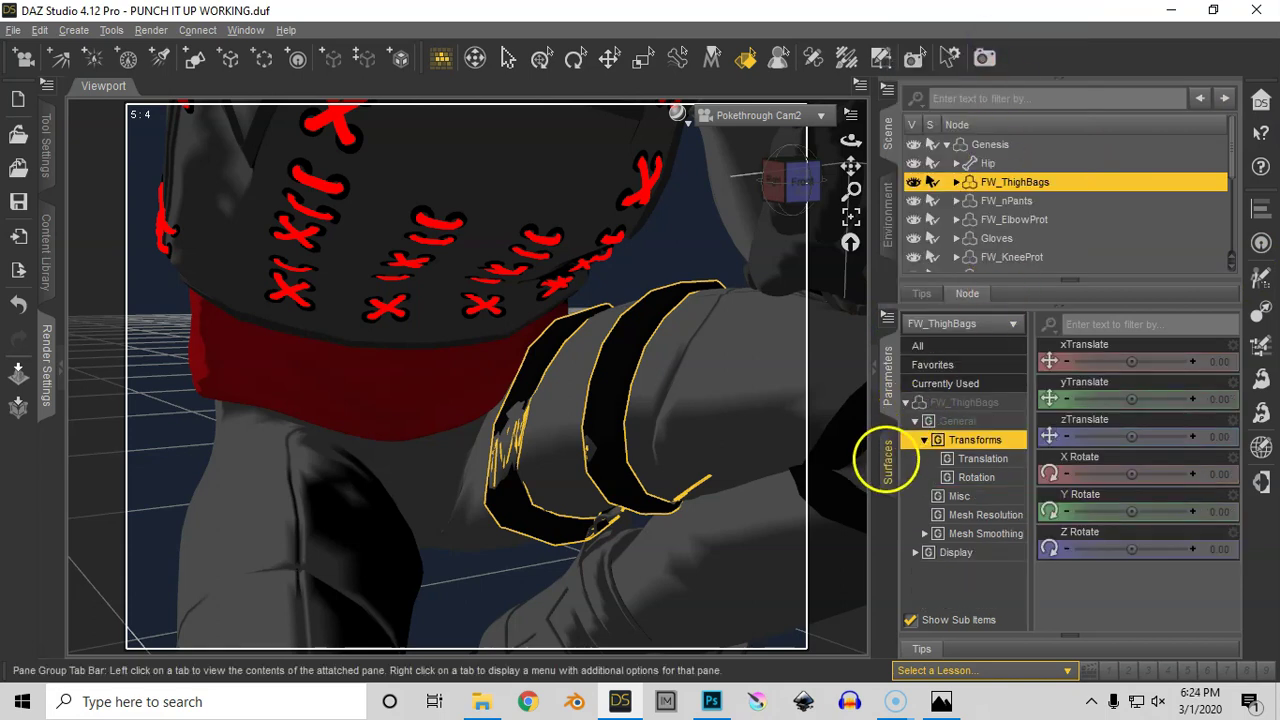
# Filter the 12BeltsNylon surface properties to DISPLACEMENT and examine the displacement strength, map, minimum and maximum settings.
pyautogui.click(886, 458)
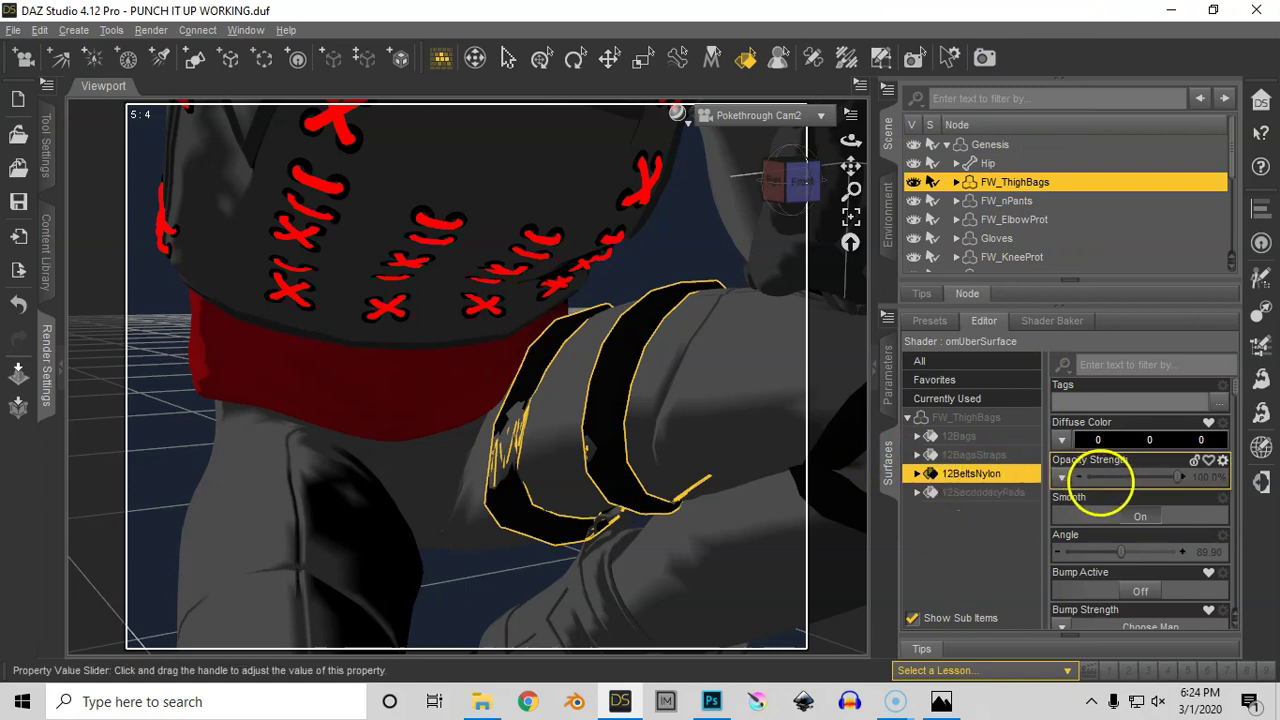
pyautogui.click(1062, 366)
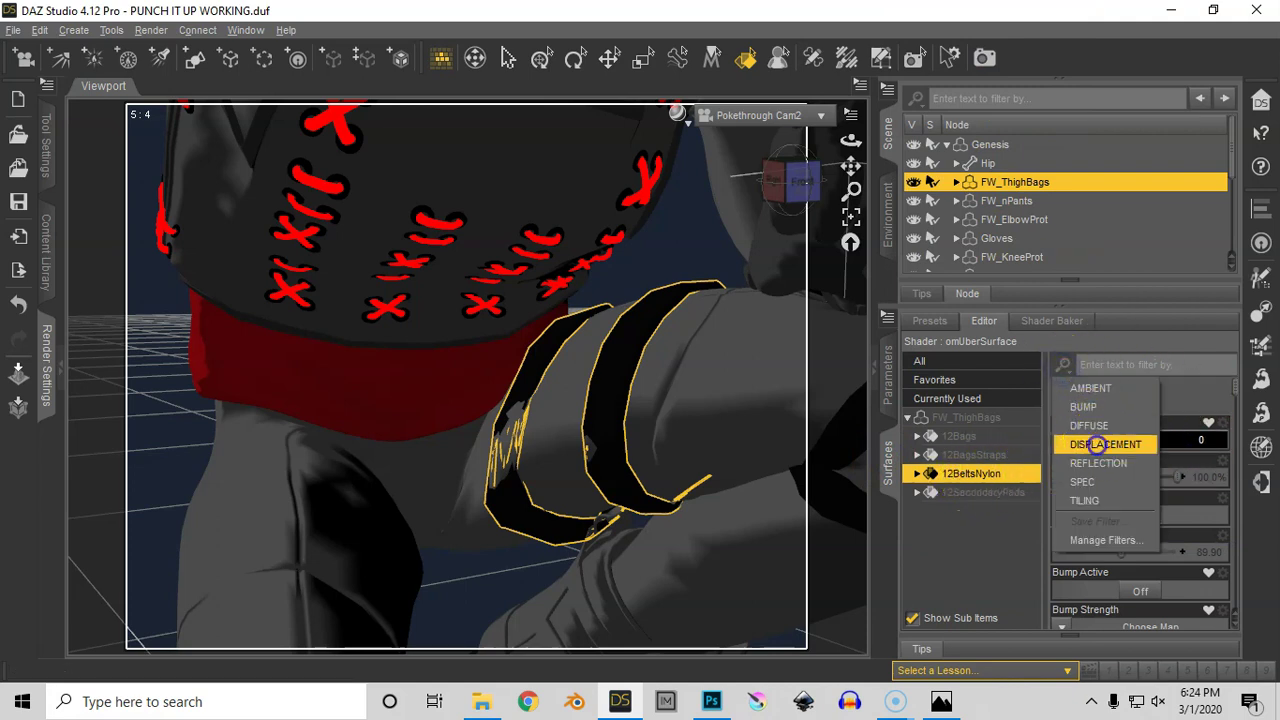
pyautogui.click(1100, 444)
pyautogui.click(1061, 439)
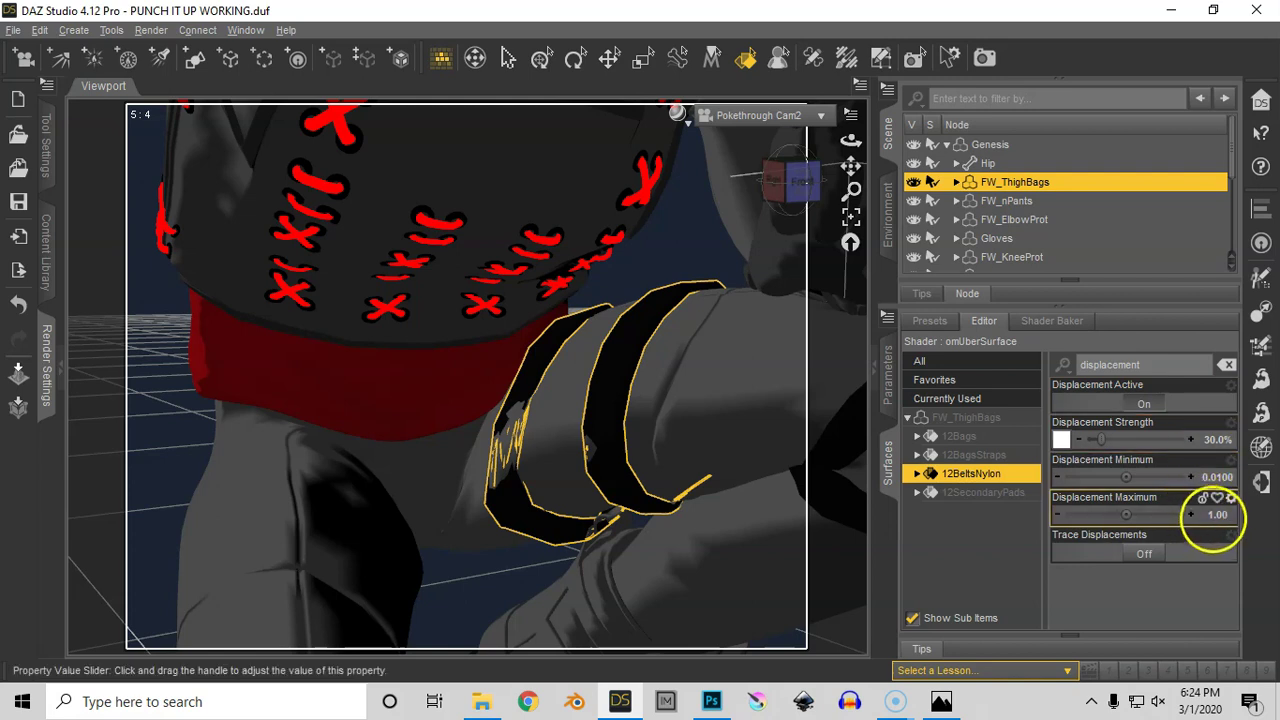
pyautogui.moveTo(1210, 513)
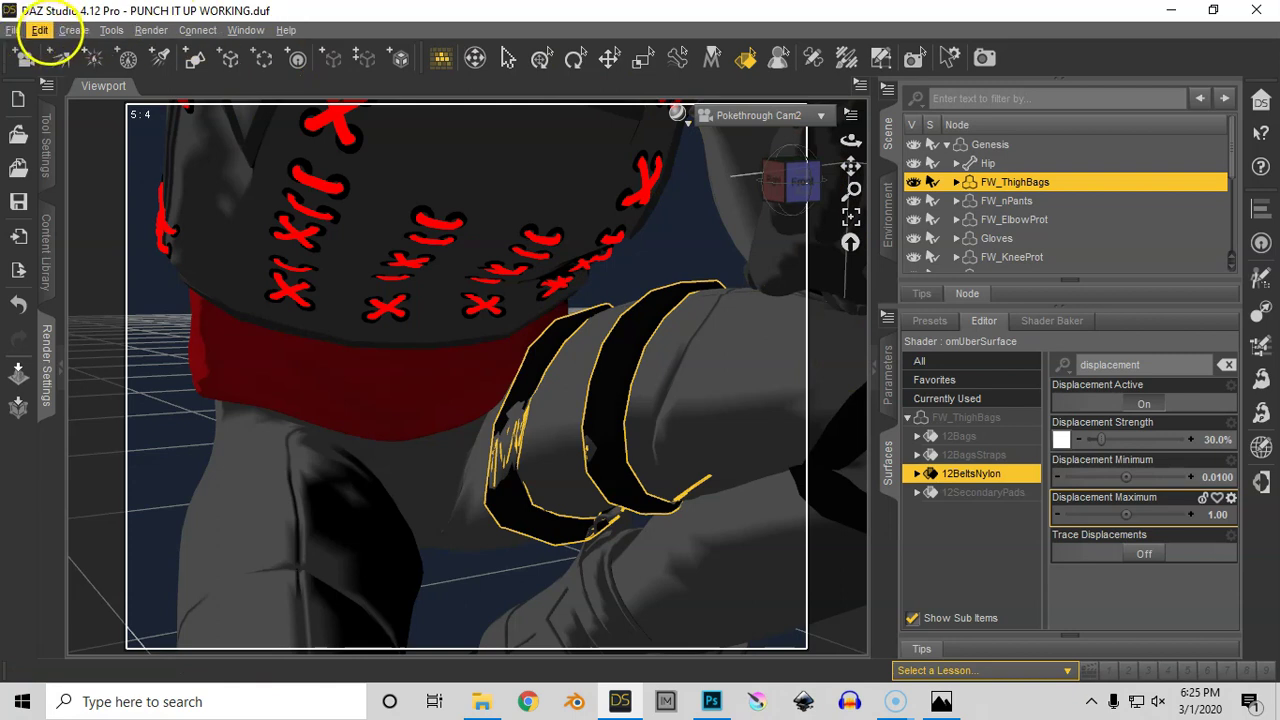
pyautogui.click(40, 30)
pyautogui.moveTo(92, 178)
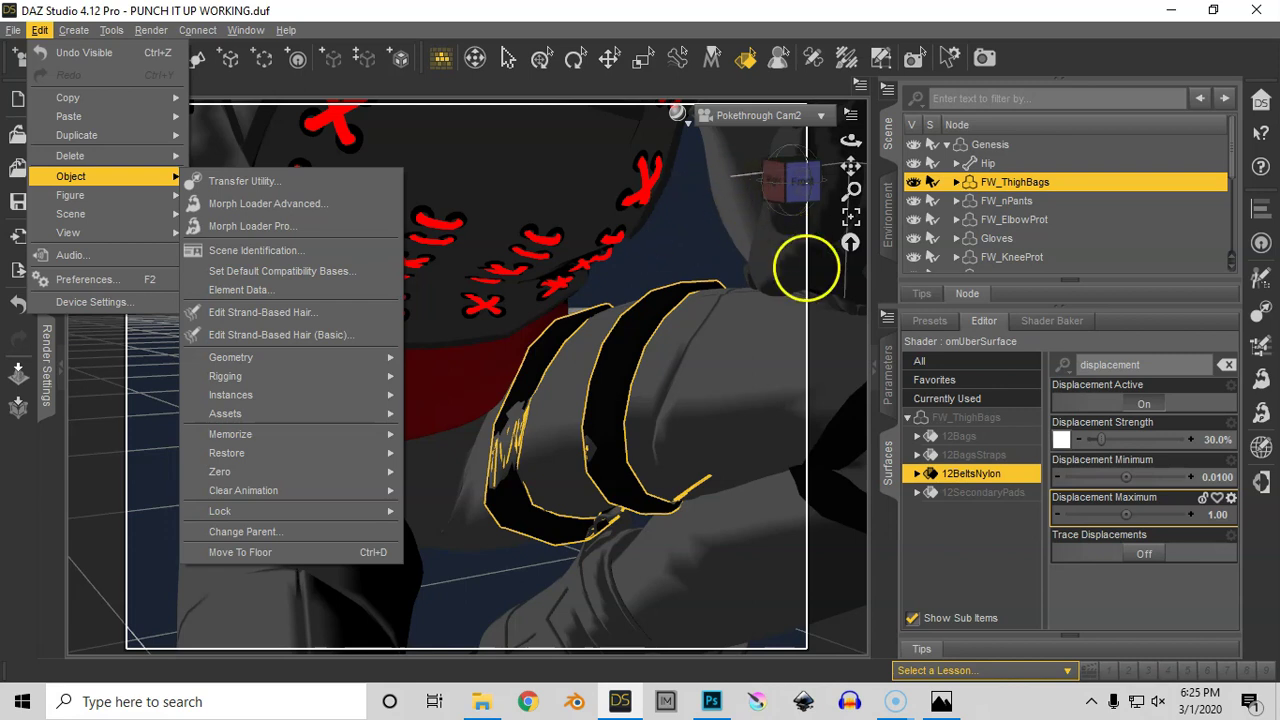
pyautogui.click(1000, 476)
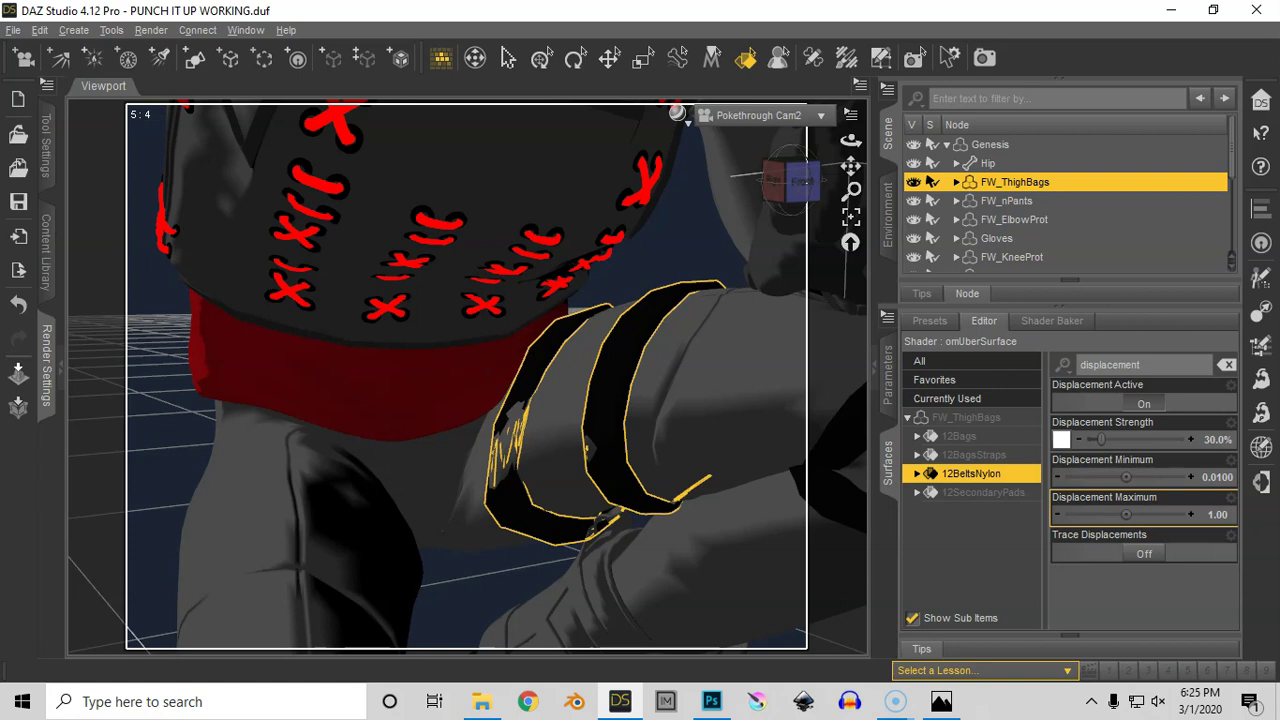
# Return the viewport to the Default Camera and switch to the Node Selection tool.
pyautogui.click(820, 115)
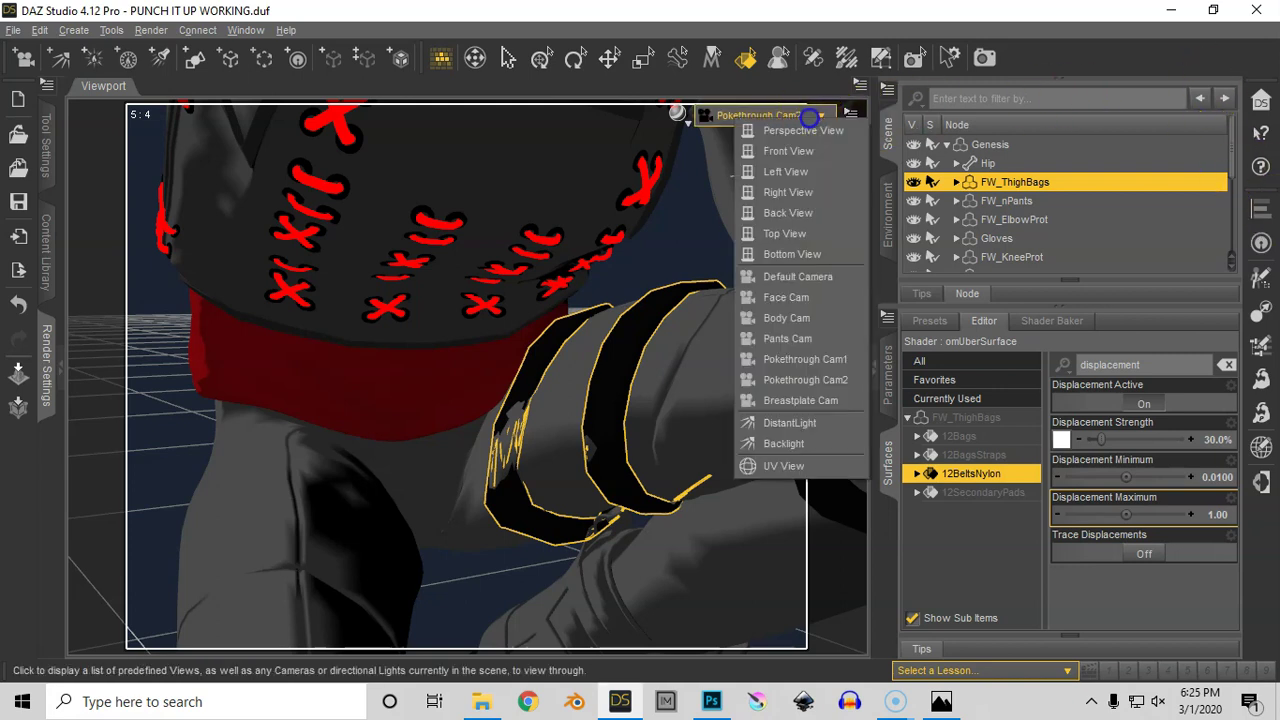
pyautogui.click(797, 276)
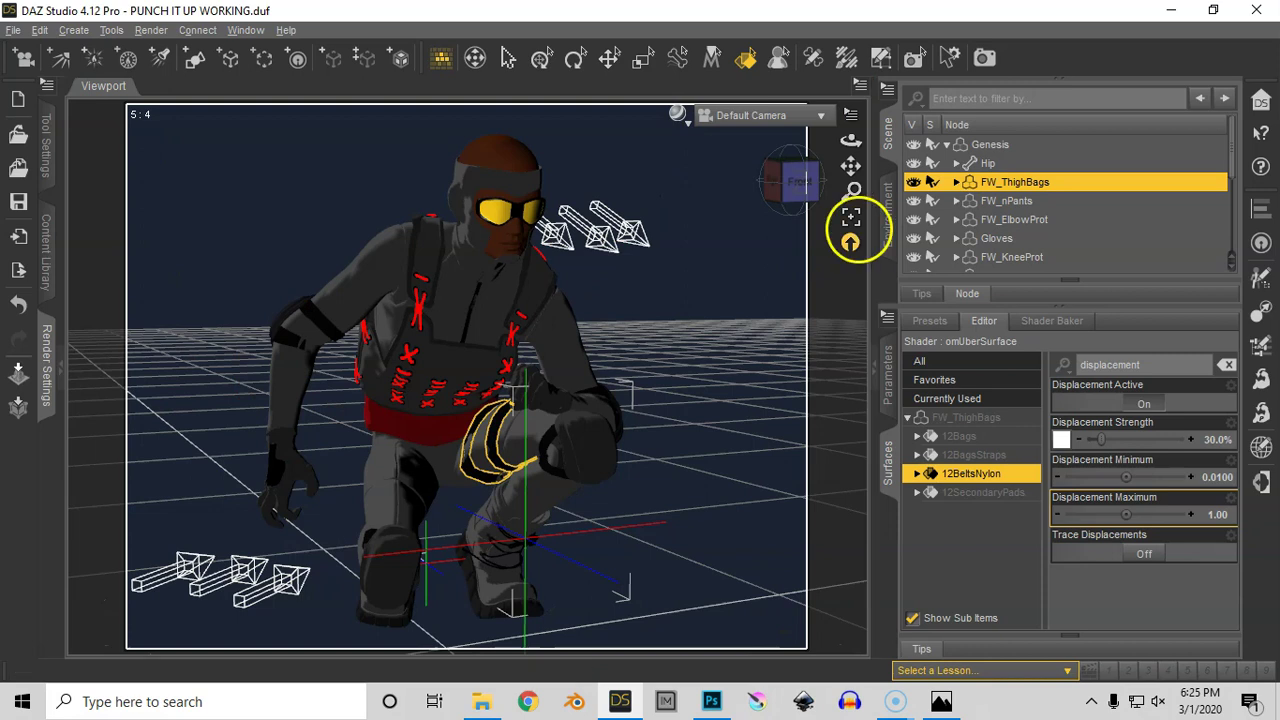
pyautogui.click(508, 57)
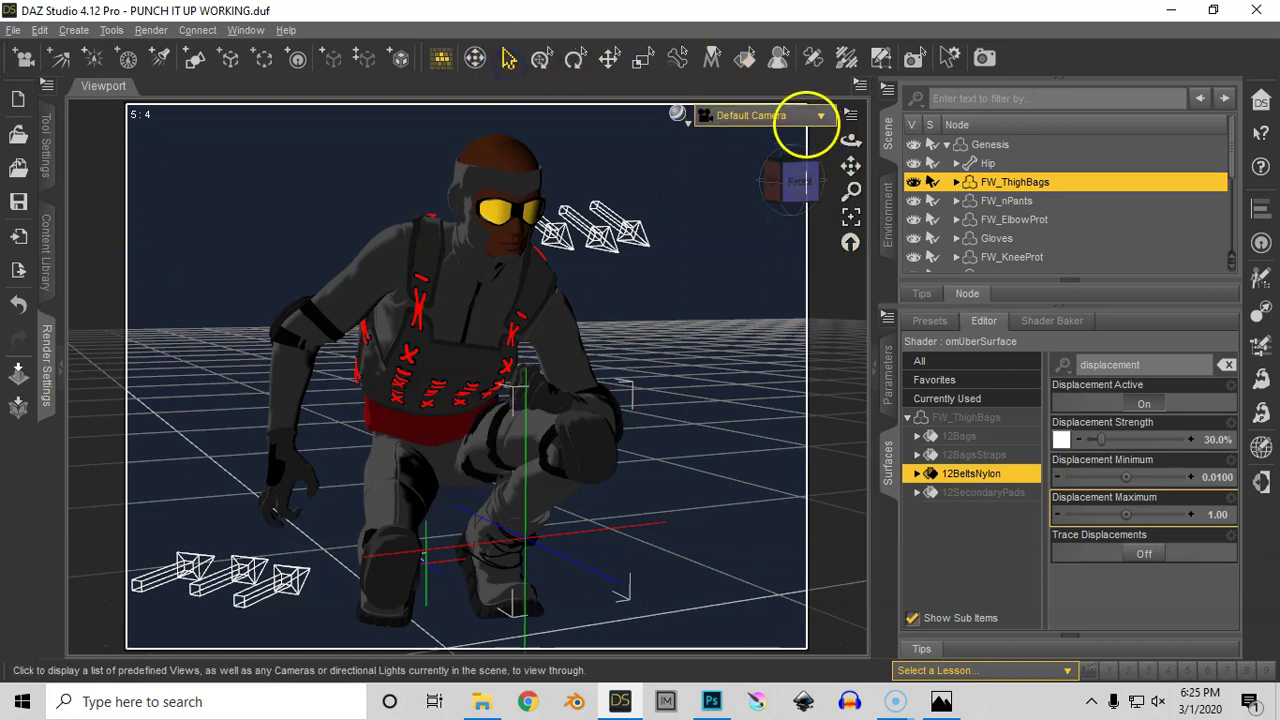
# Switch the viewport to Face Cam, spot render the character's head and shoulders, and clear the render preview.
pyautogui.click(800, 116)
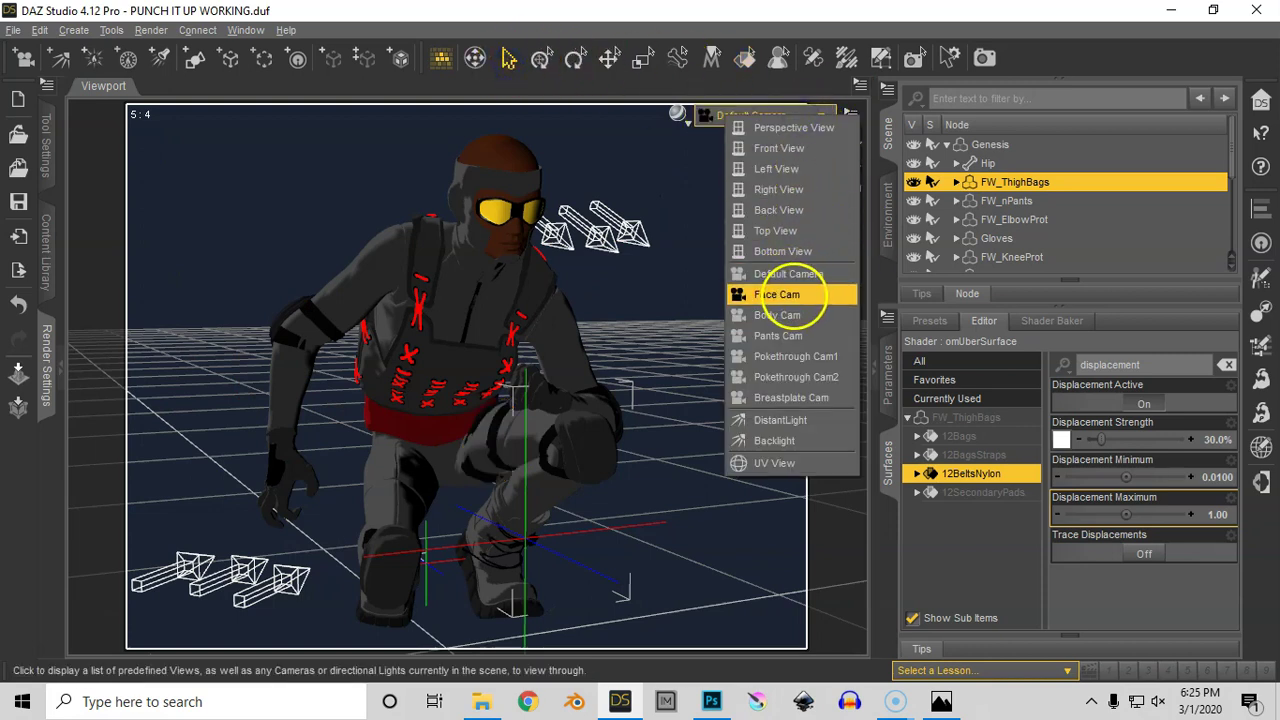
pyautogui.click(793, 295)
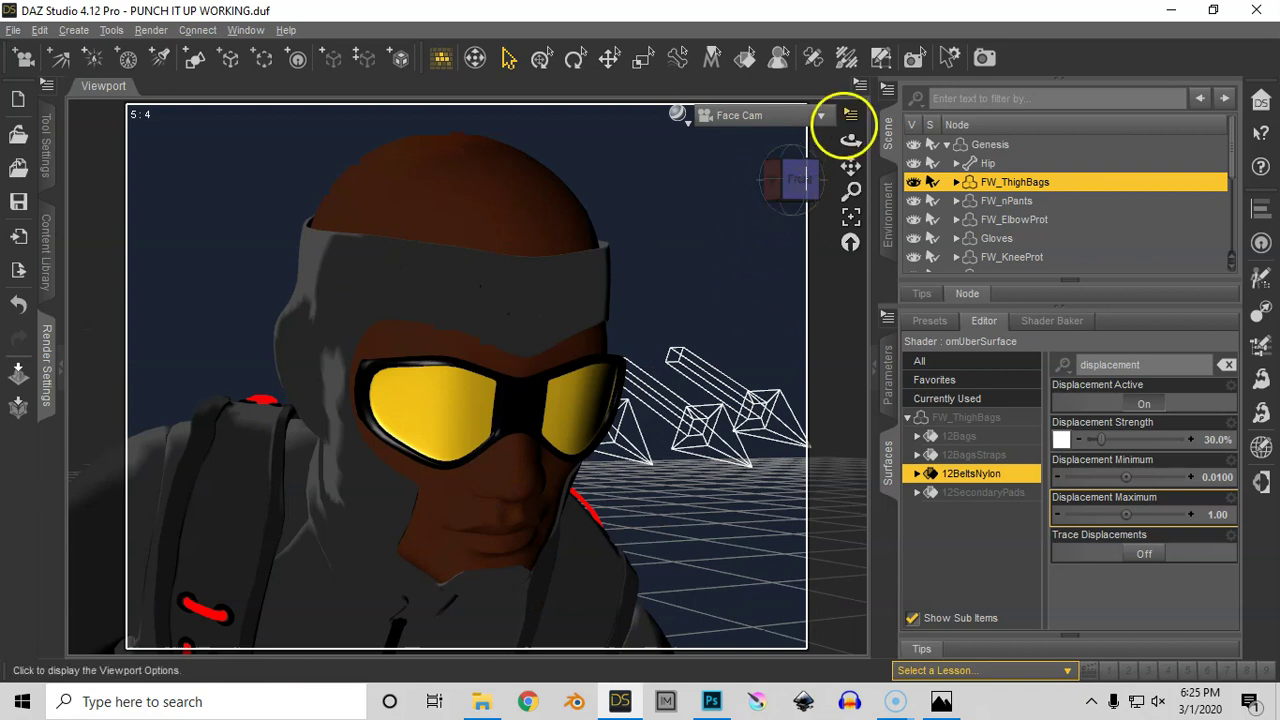
pyautogui.click(915, 58)
pyautogui.moveTo(260, 121); pyautogui.dragTo(677, 627)
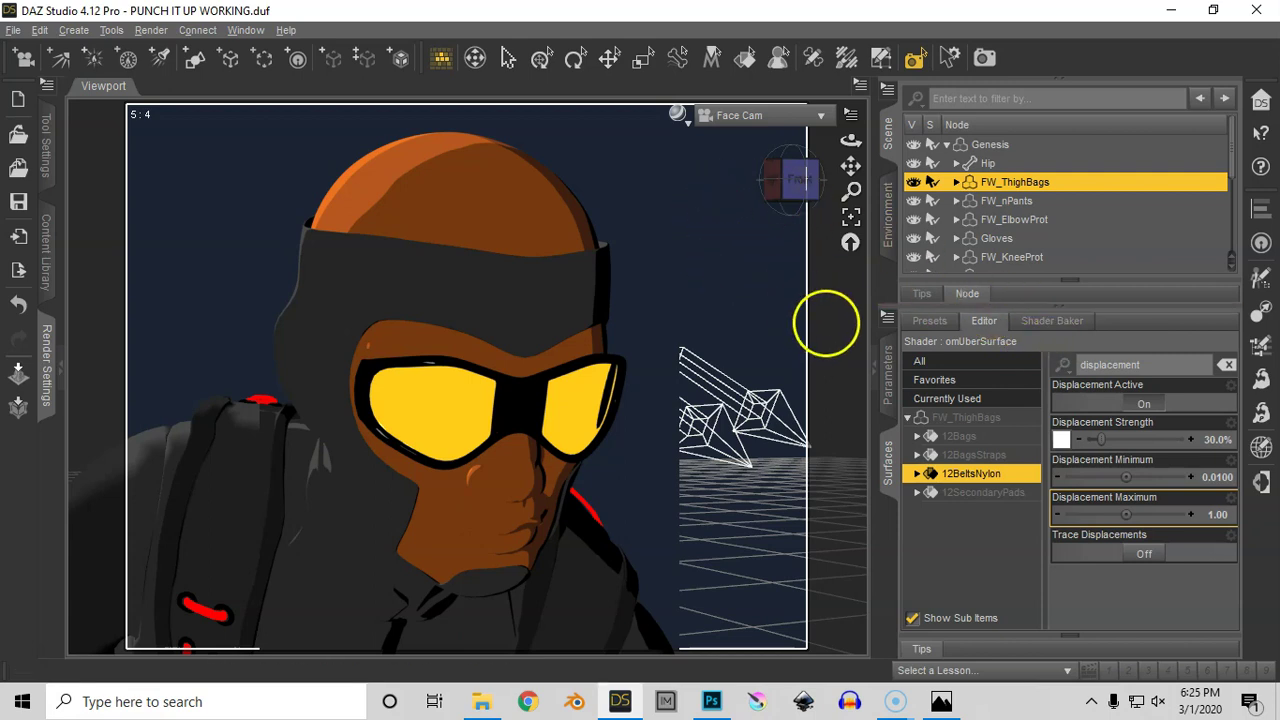
pyautogui.click(743, 305)
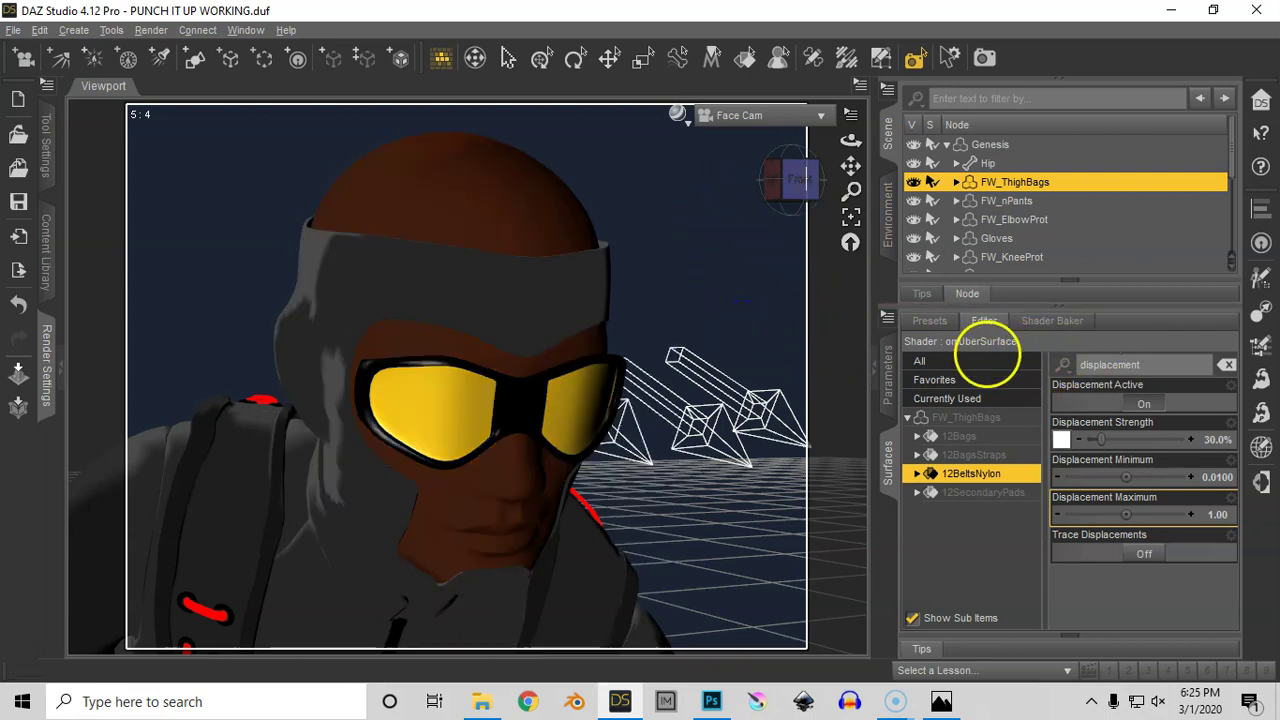
# Filter the surface properties to SPEC and select the whole HEAD surface group of the Genesis figure.
pyautogui.click(1063, 366)
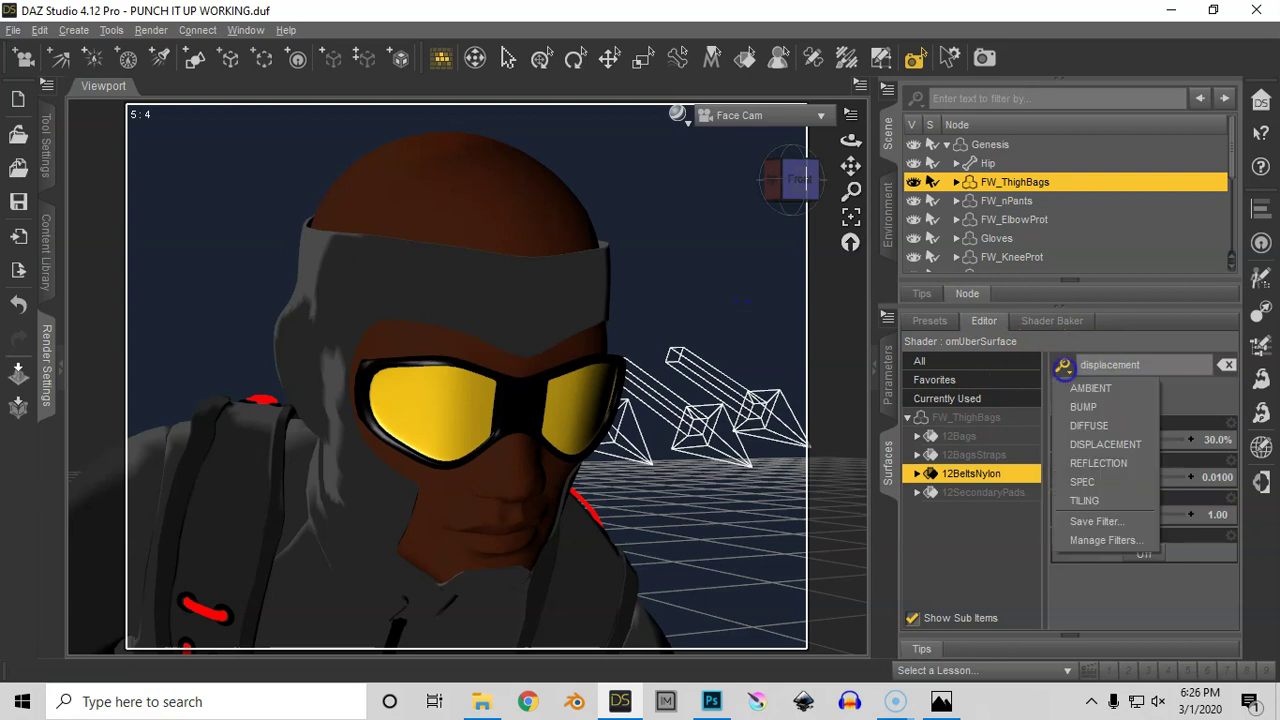
pyautogui.click(1085, 481)
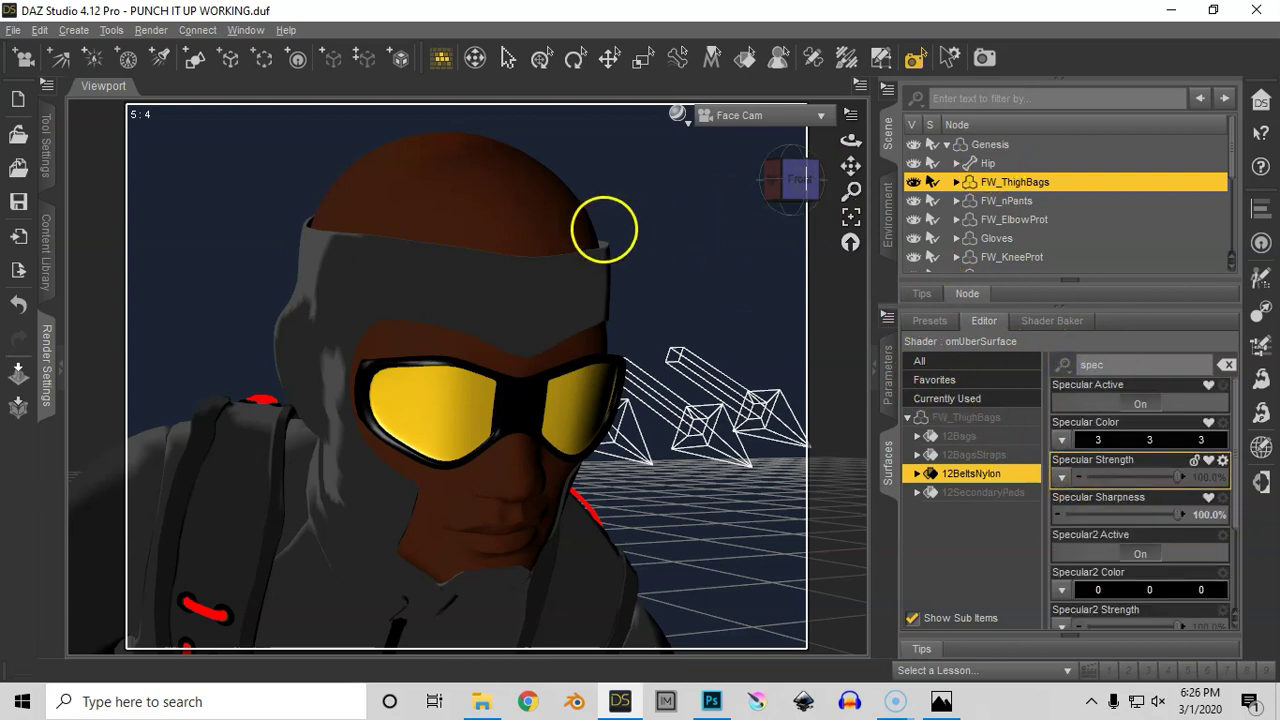
pyautogui.click(746, 57)
pyautogui.click(491, 201)
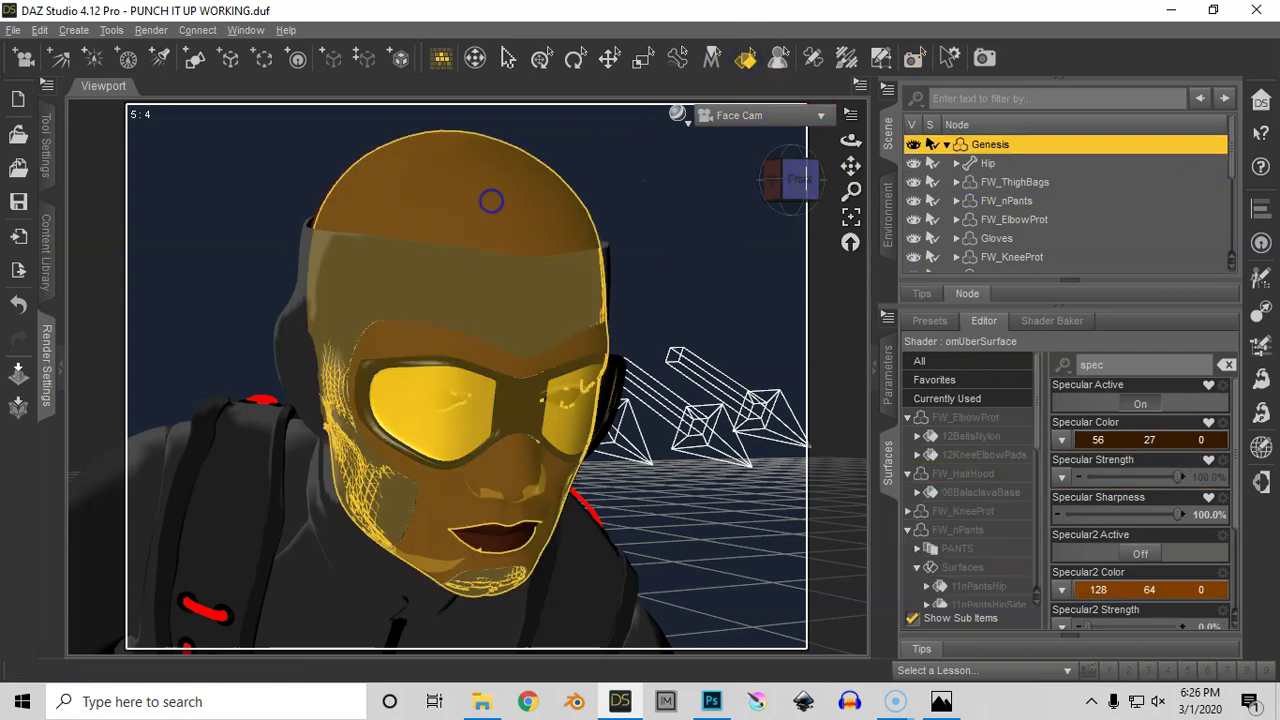
pyautogui.scroll(-5, 1028, 501)
pyautogui.scroll(2, 1030, 500)
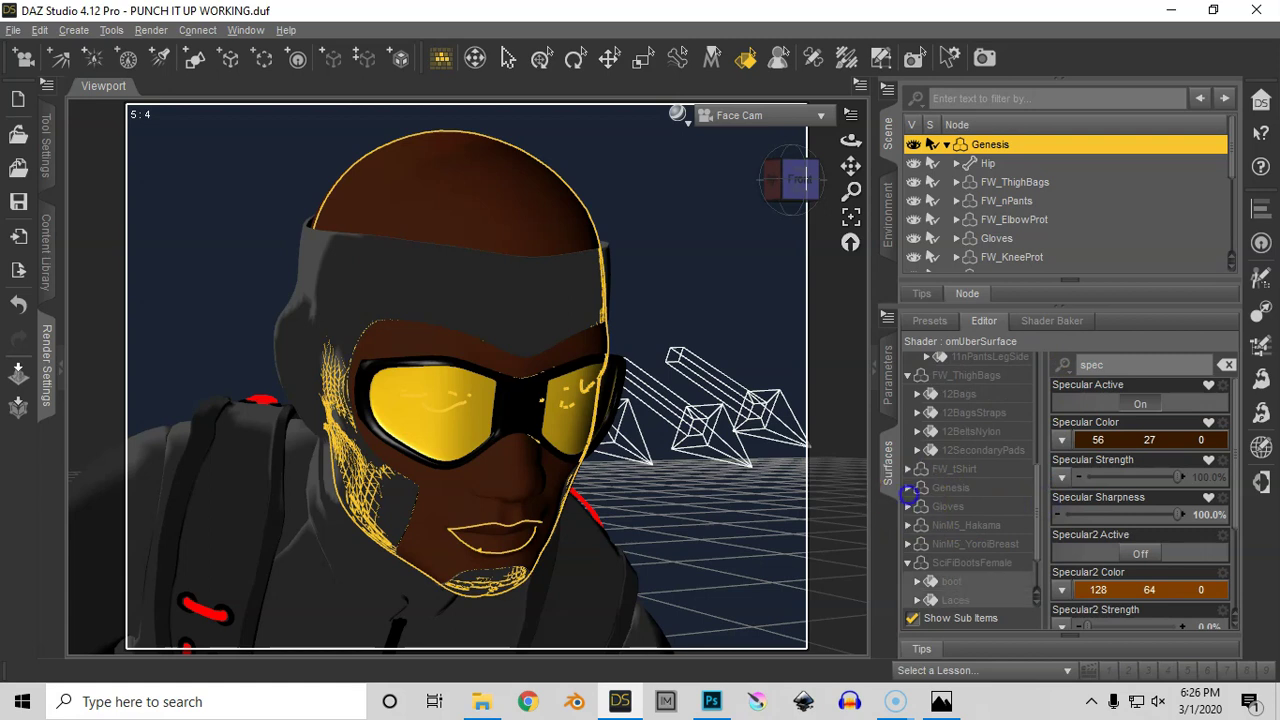
pyautogui.click(908, 488)
pyautogui.click(960, 506)
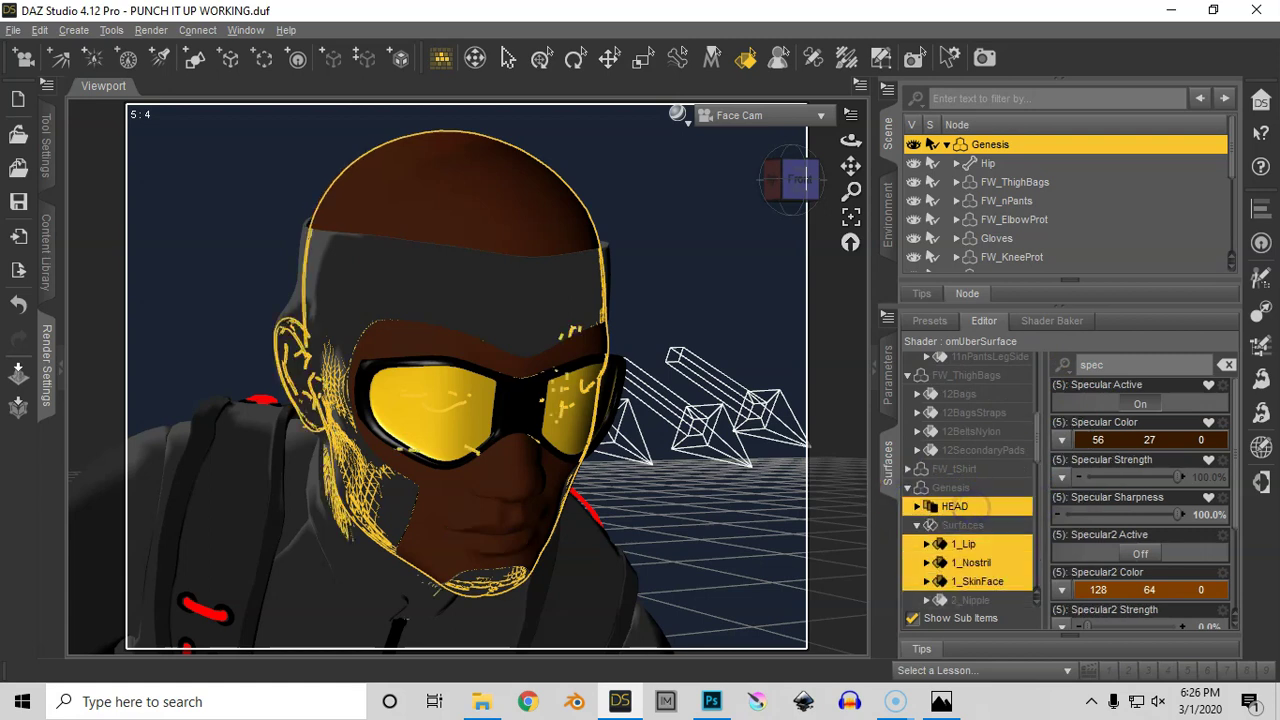
# Assign the Sugar Paper texture as the specular color map of the HEAD surfaces and spot render the head.
pyautogui.moveTo(1037, 436)
pyautogui.mouseDown()
pyautogui.moveTo(1036, 474)
pyautogui.moveTo(1039, 444)
pyautogui.mouseUp()
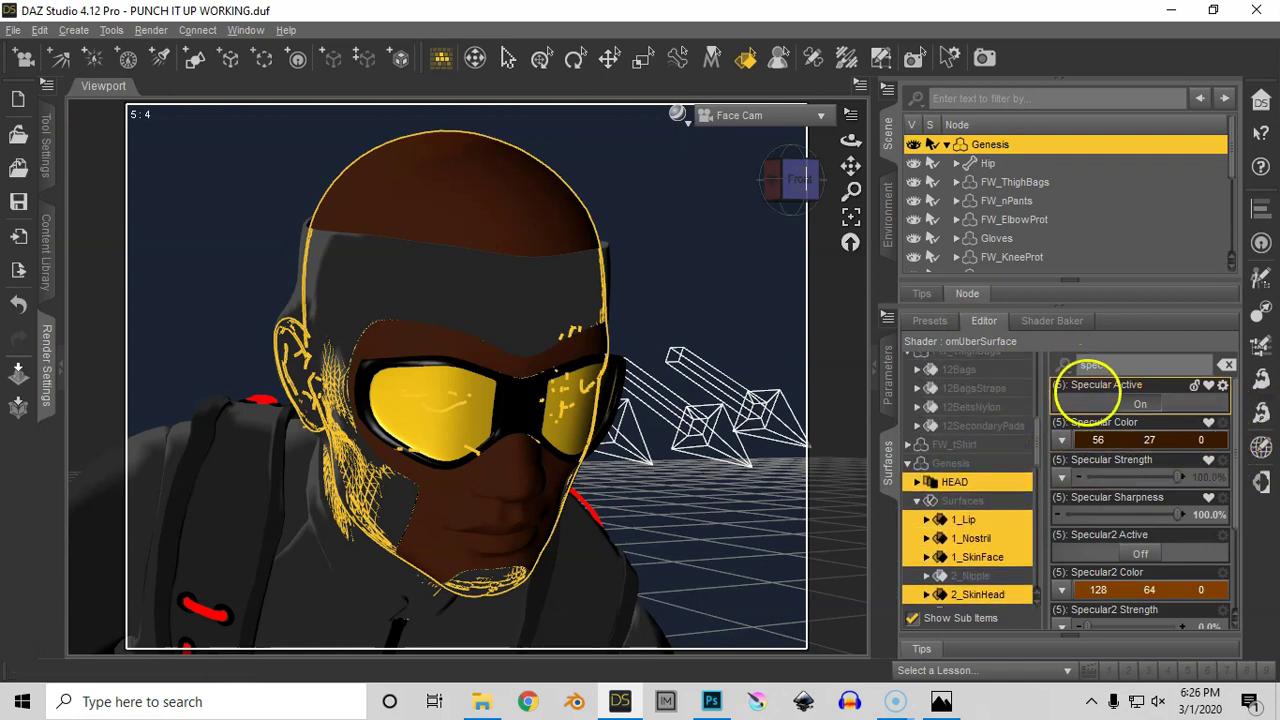
pyautogui.click(1063, 440)
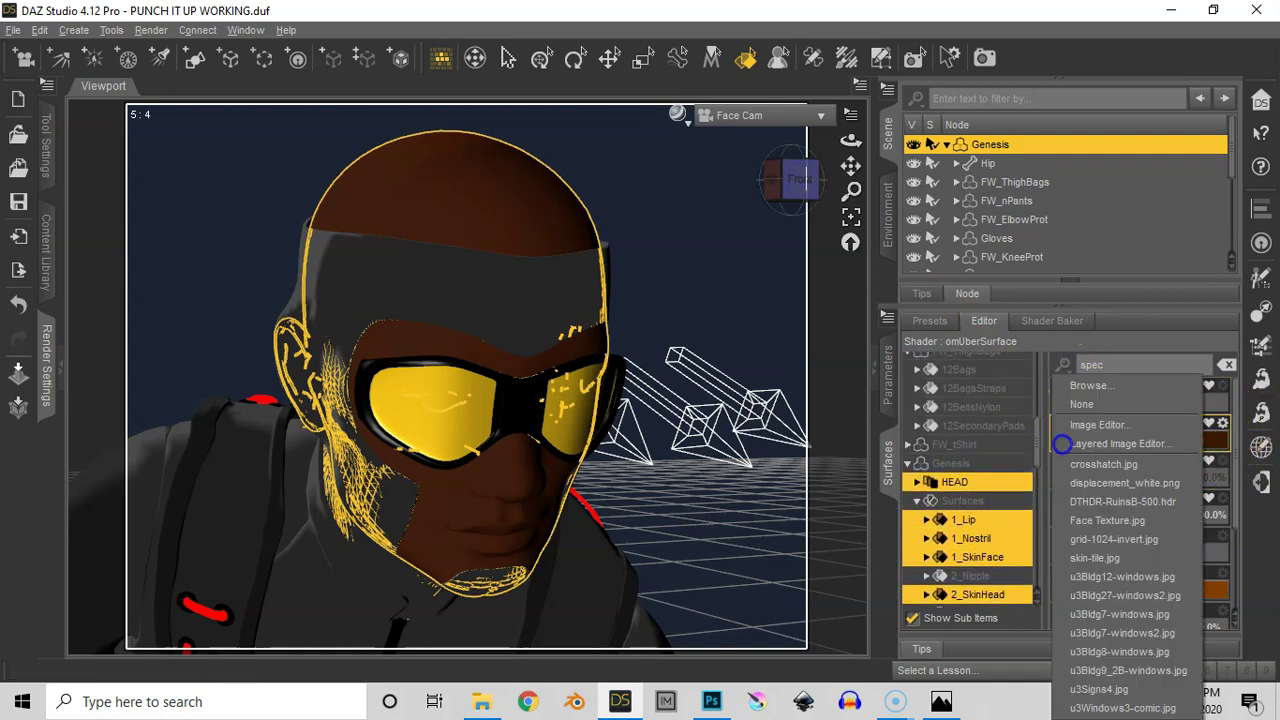
pyautogui.click(1089, 385)
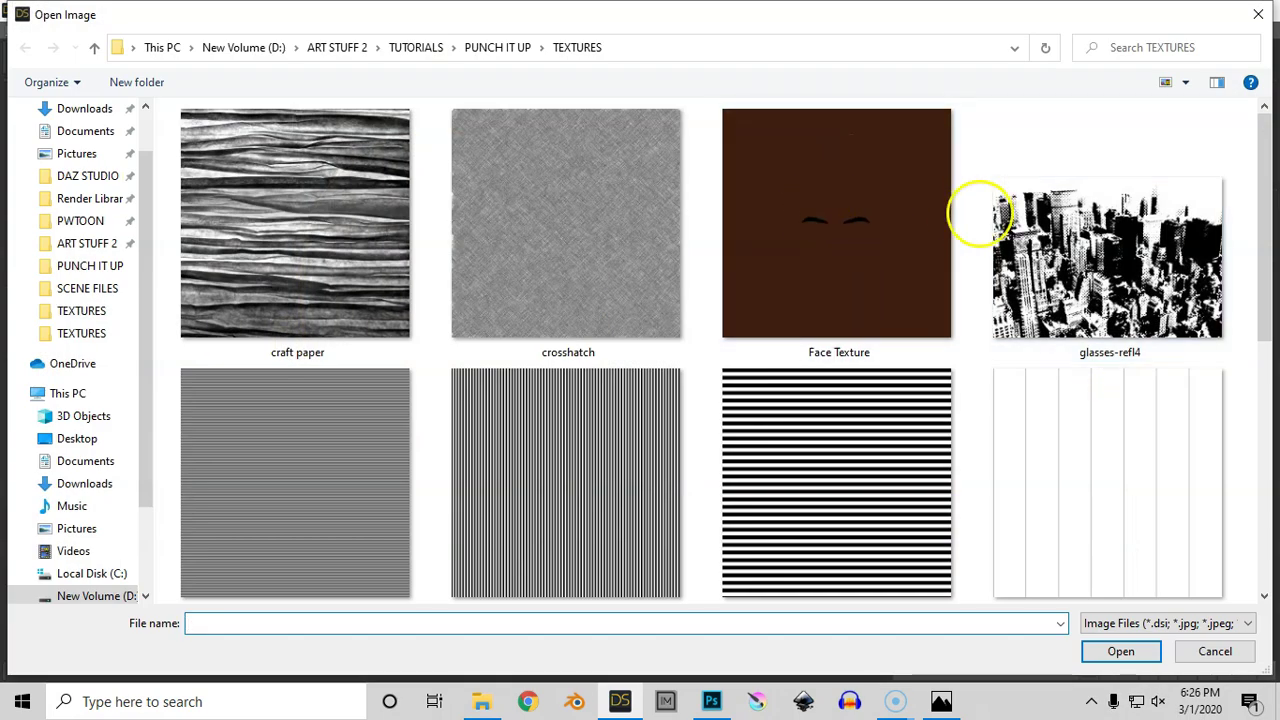
pyautogui.moveTo(1257, 214); pyautogui.dragTo(1223, 421)
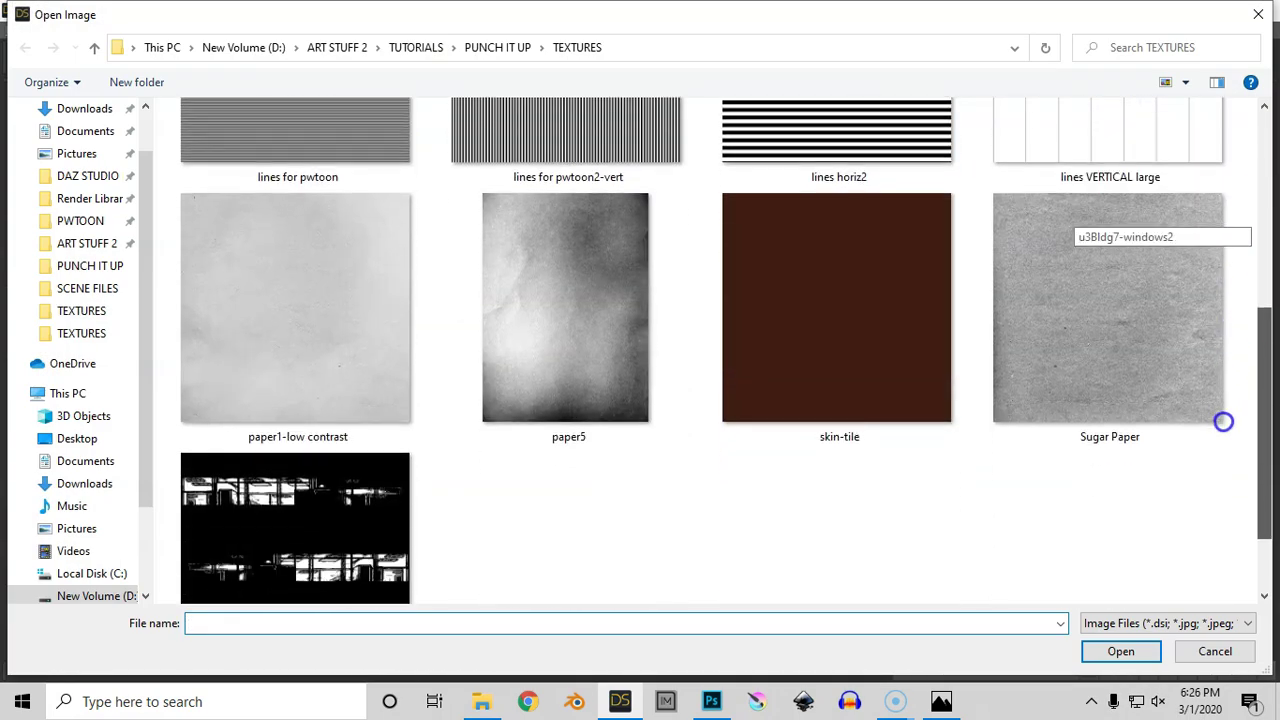
pyautogui.doubleClick(1110, 300)
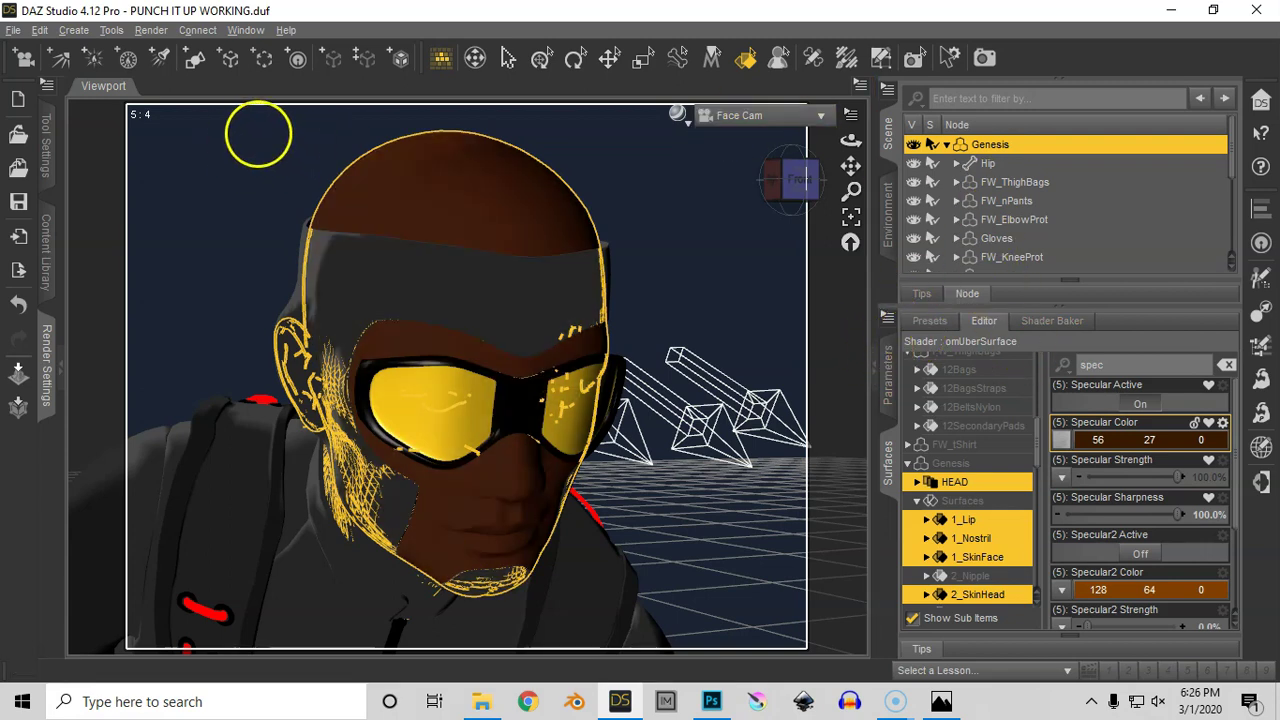
pyautogui.click(914, 57)
pyautogui.moveTo(253, 118); pyautogui.dragTo(656, 645)
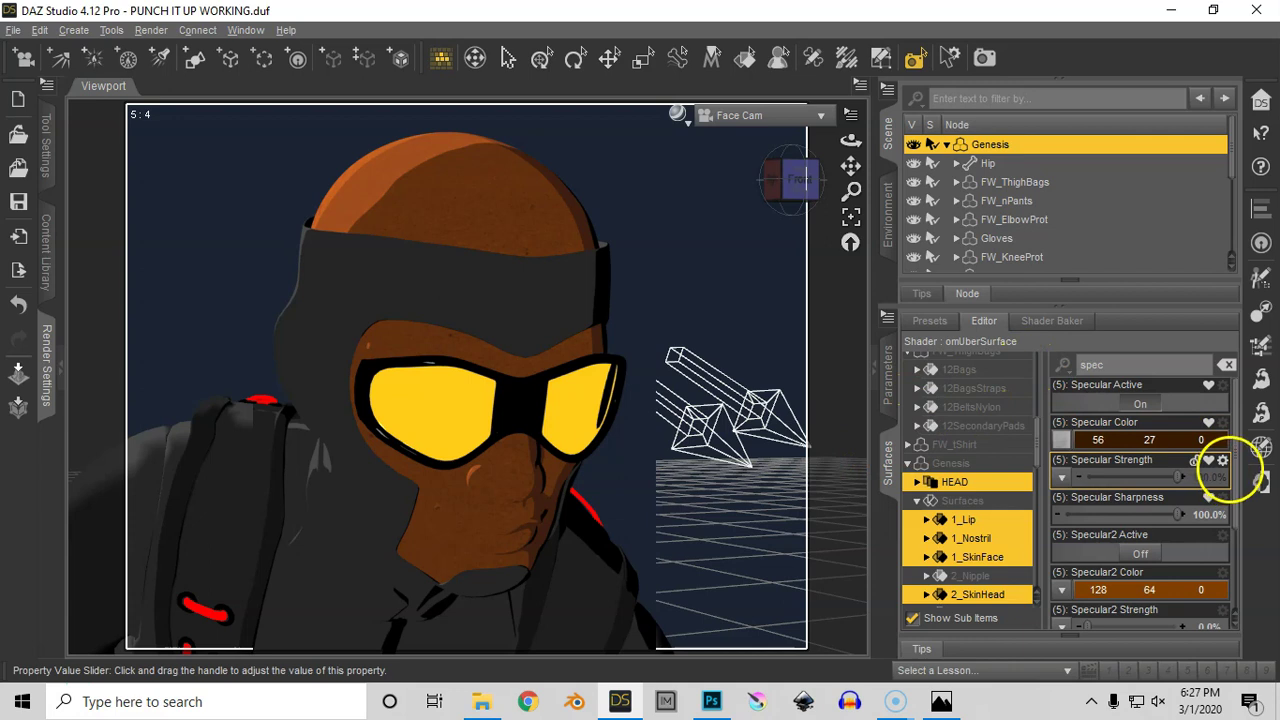
# Filter the head's surface properties to BUMP, assign crosshatch.jpg as the Bump Strength map, and turn Bump Active on.
pyautogui.click(1062, 365)
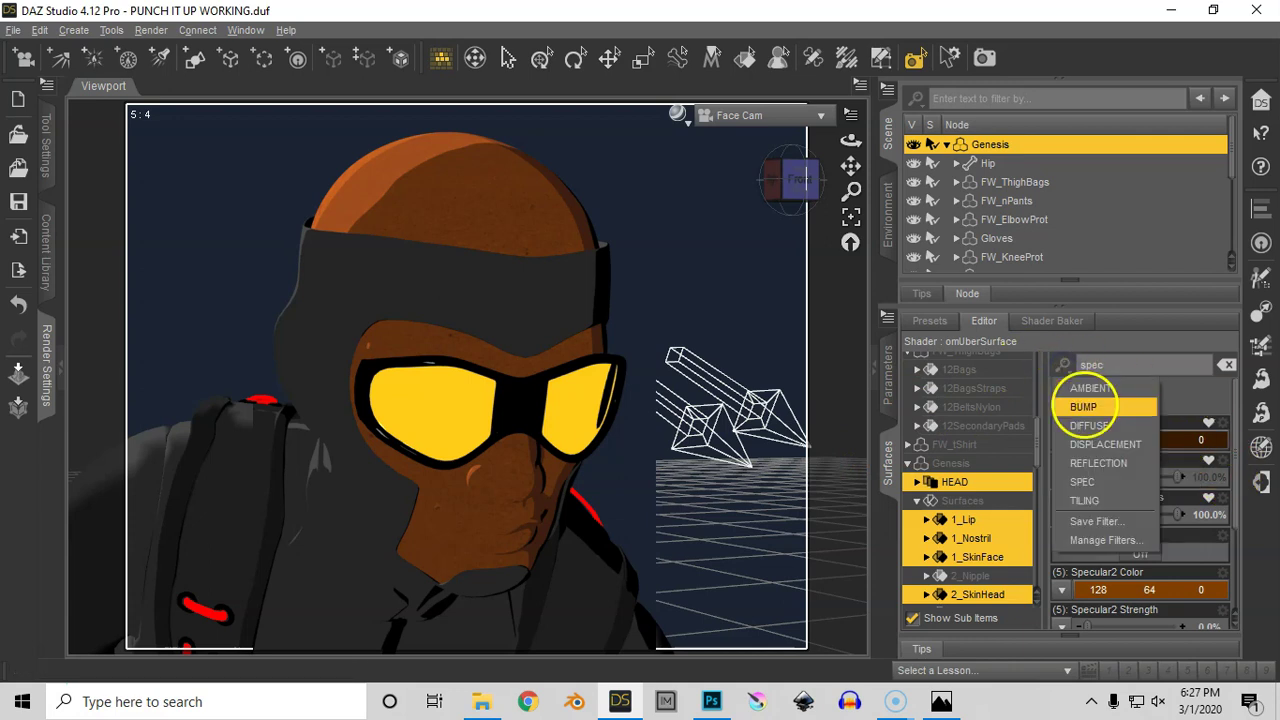
pyautogui.click(1083, 407)
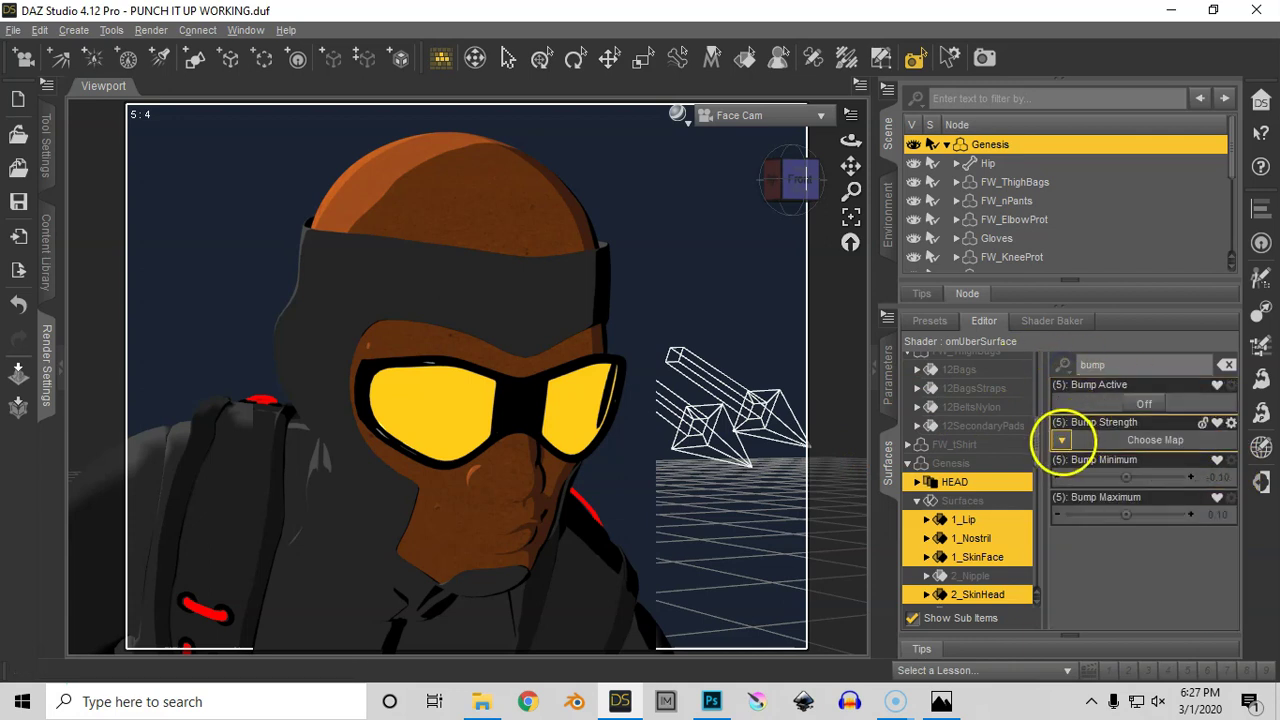
pyautogui.click(1062, 440)
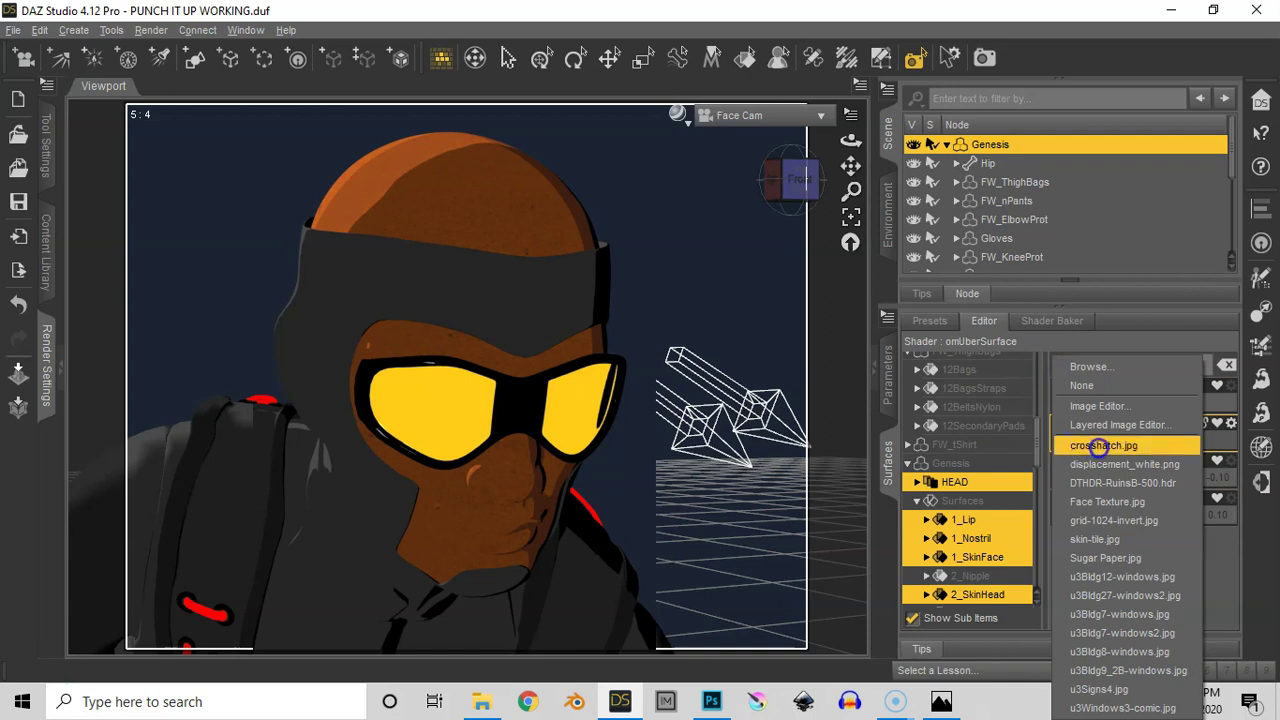
pyautogui.click(1098, 447)
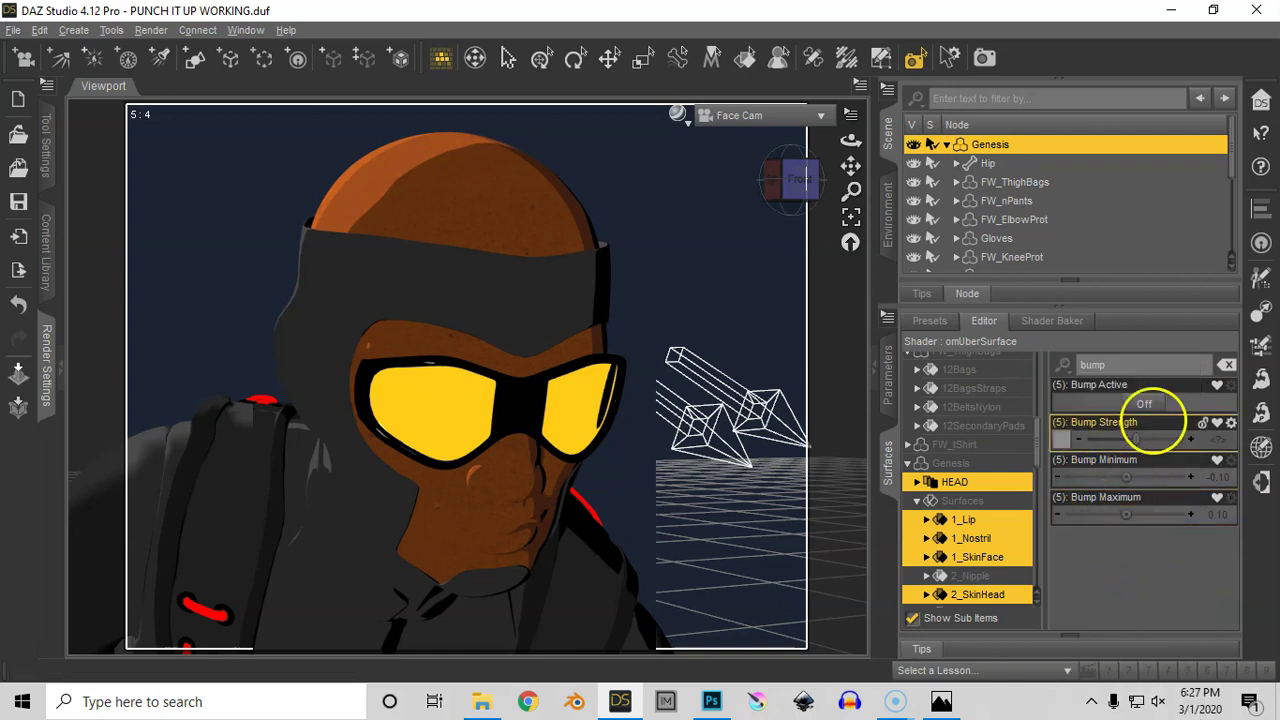
pyautogui.click(1144, 403)
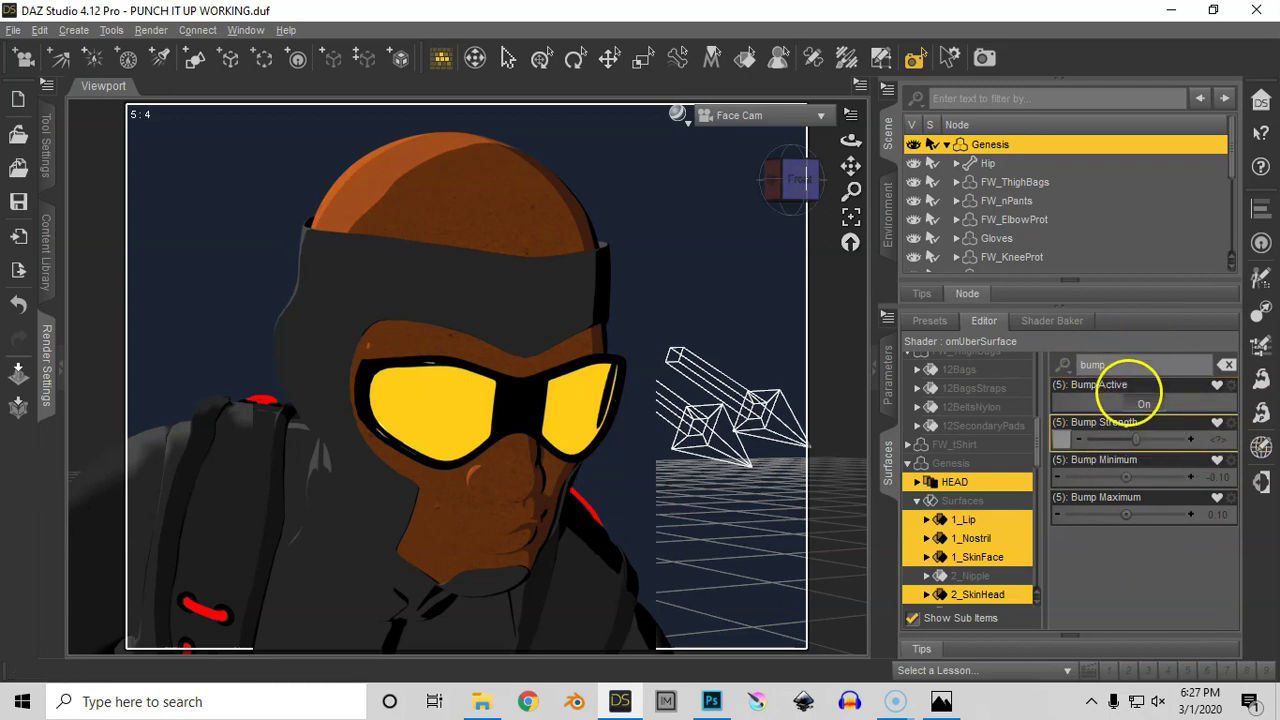
# Set the head's Bump Strength to 10% and spot render the head and shoulders.
pyautogui.click(1212, 438)
pyautogui.write('1')
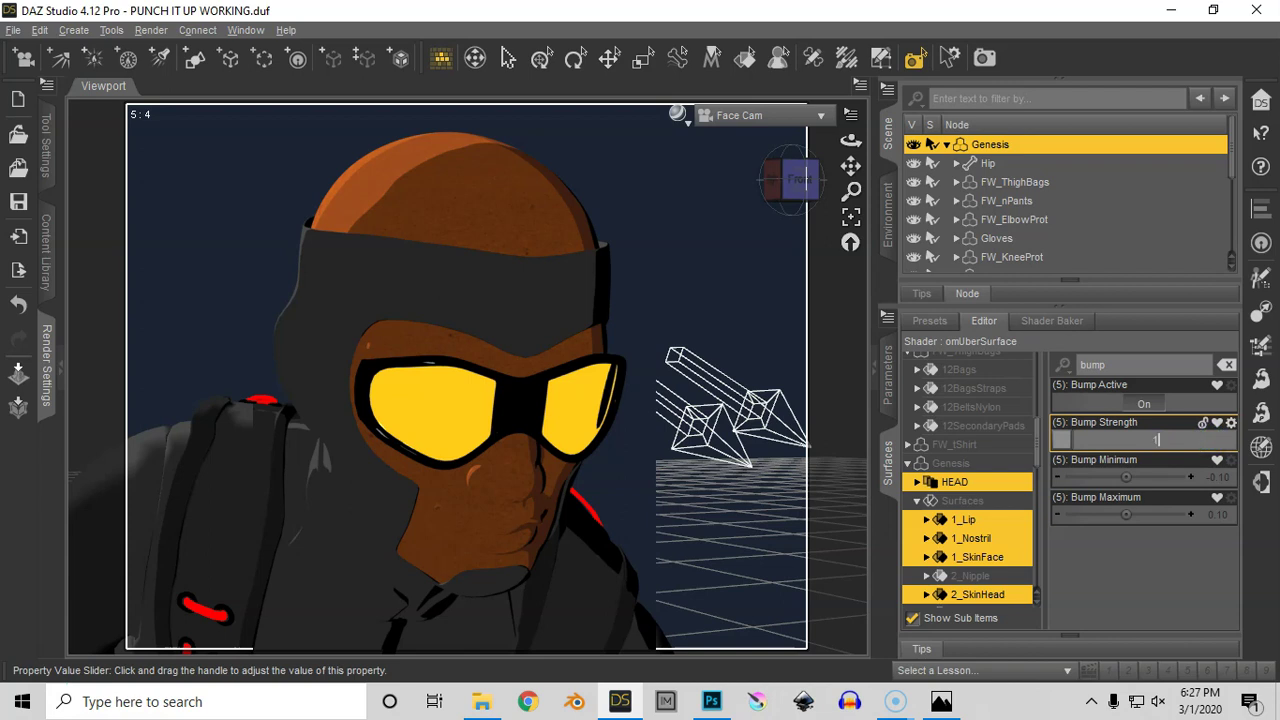
pyautogui.write('0')
pyautogui.press('Return')
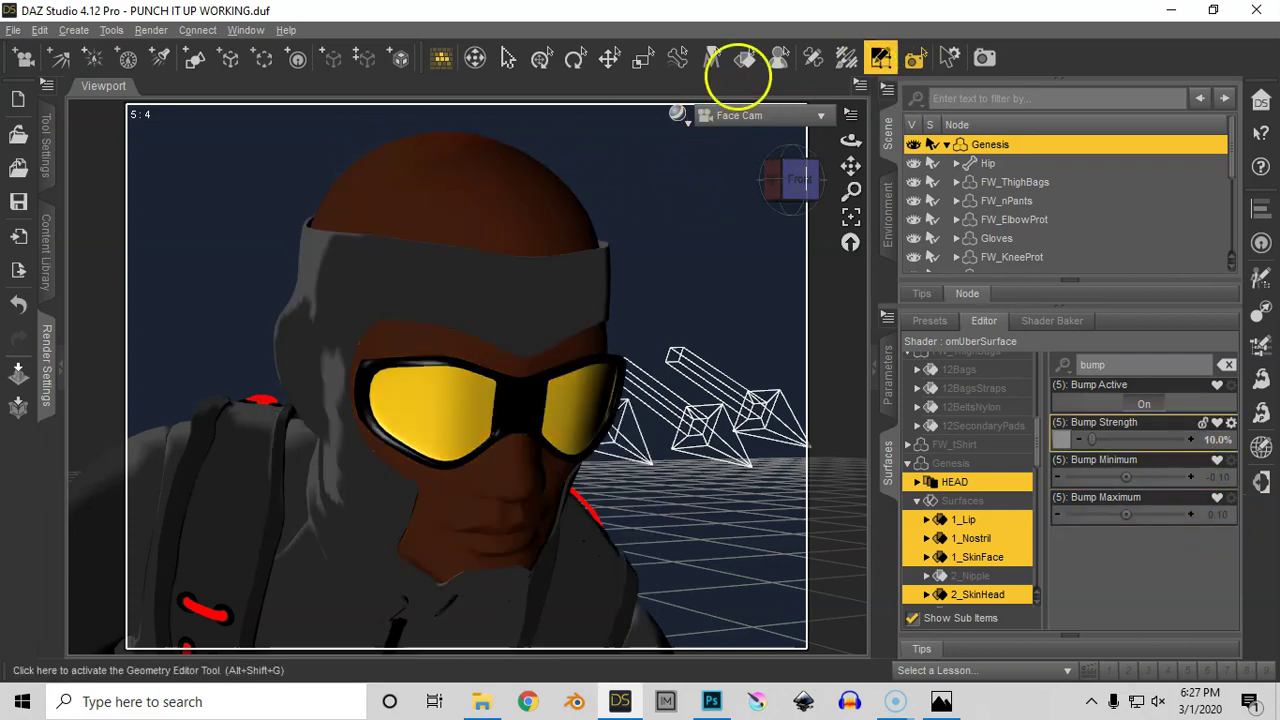
pyautogui.moveTo(268, 125)
pyautogui.mouseDown()
pyautogui.moveTo(514, 357)
pyautogui.moveTo(657, 612)
pyautogui.mouseUp()
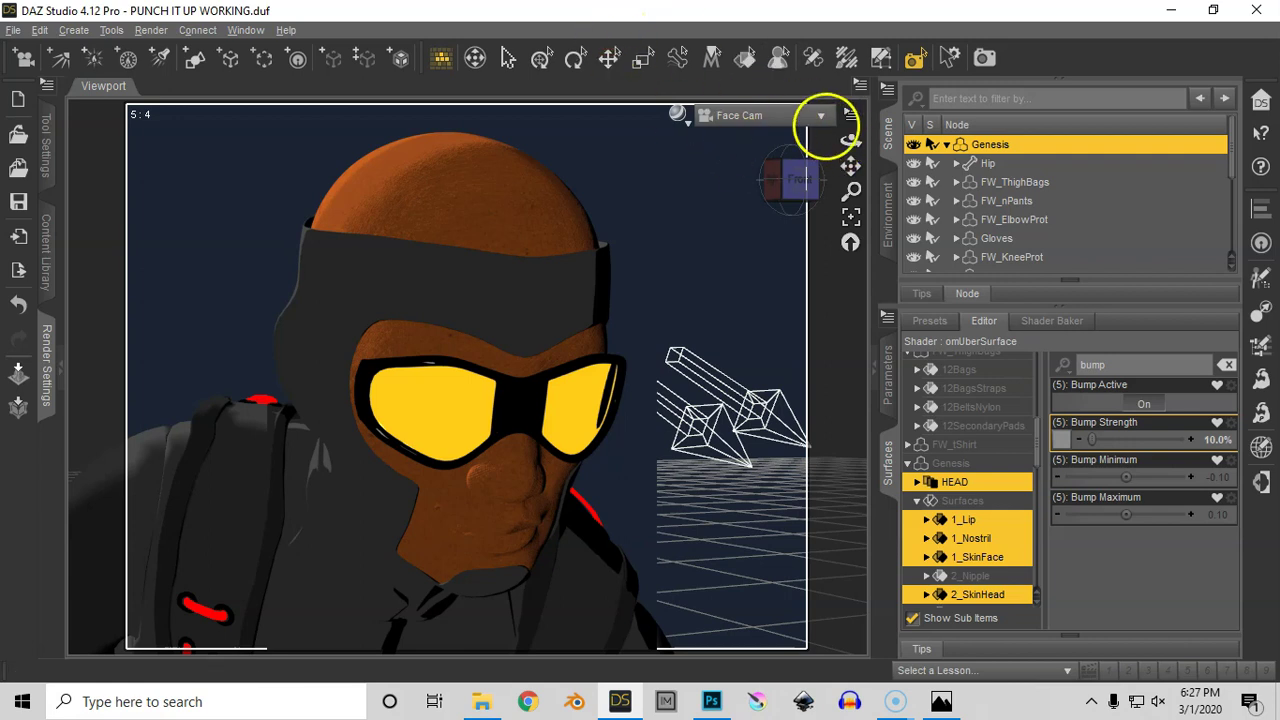
# Switch the viewport to the Default Camera and examine the full crouching character.
pyautogui.click(819, 116)
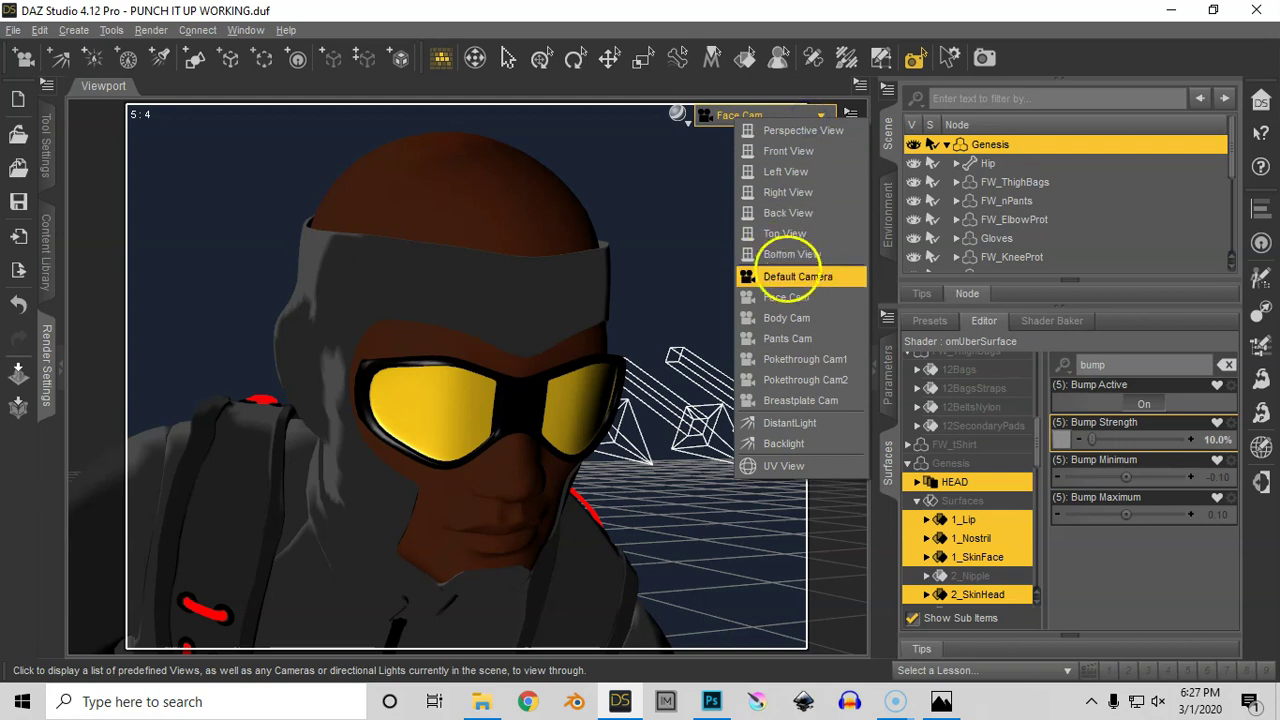
pyautogui.click(800, 276)
pyautogui.moveTo(406, 119); pyautogui.dragTo(407, 120)
pyautogui.moveTo(604, 296); pyautogui.dragTo(612, 300)
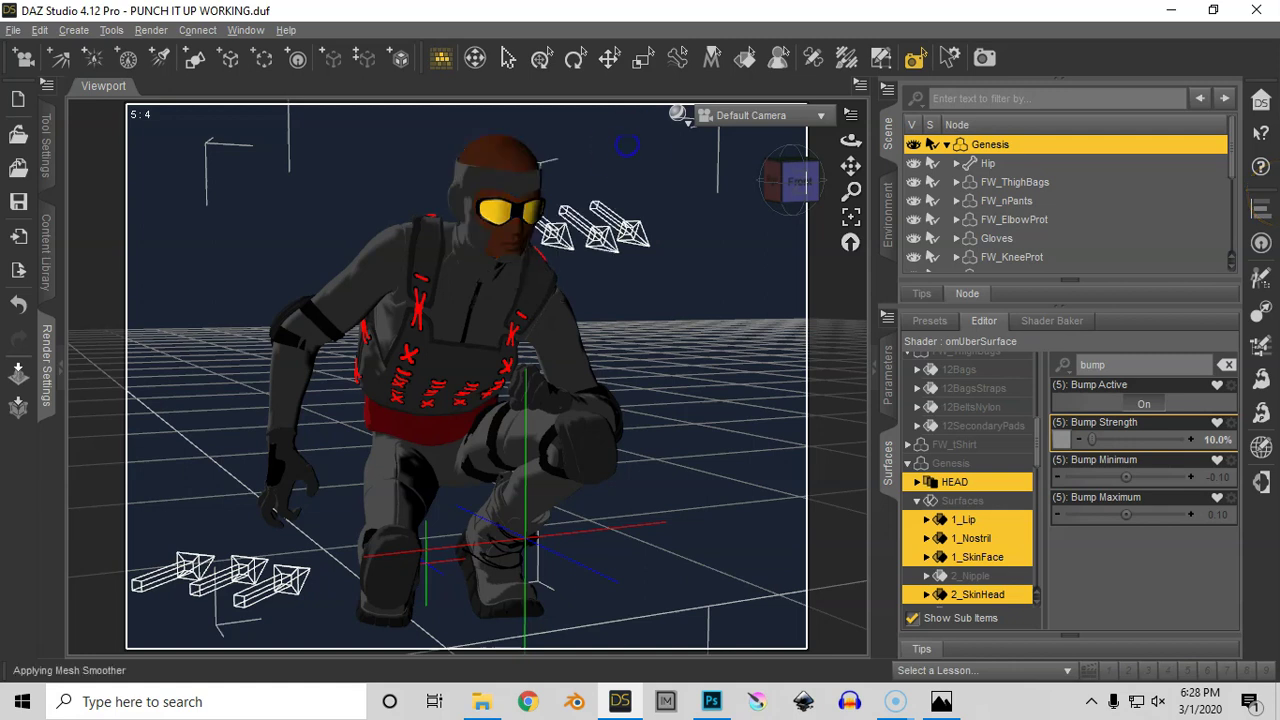
# Select the hood's 06BalaclavaBase surface with the Surface Selection tool and return the viewport to Face Cam.
pyautogui.click(745, 57)
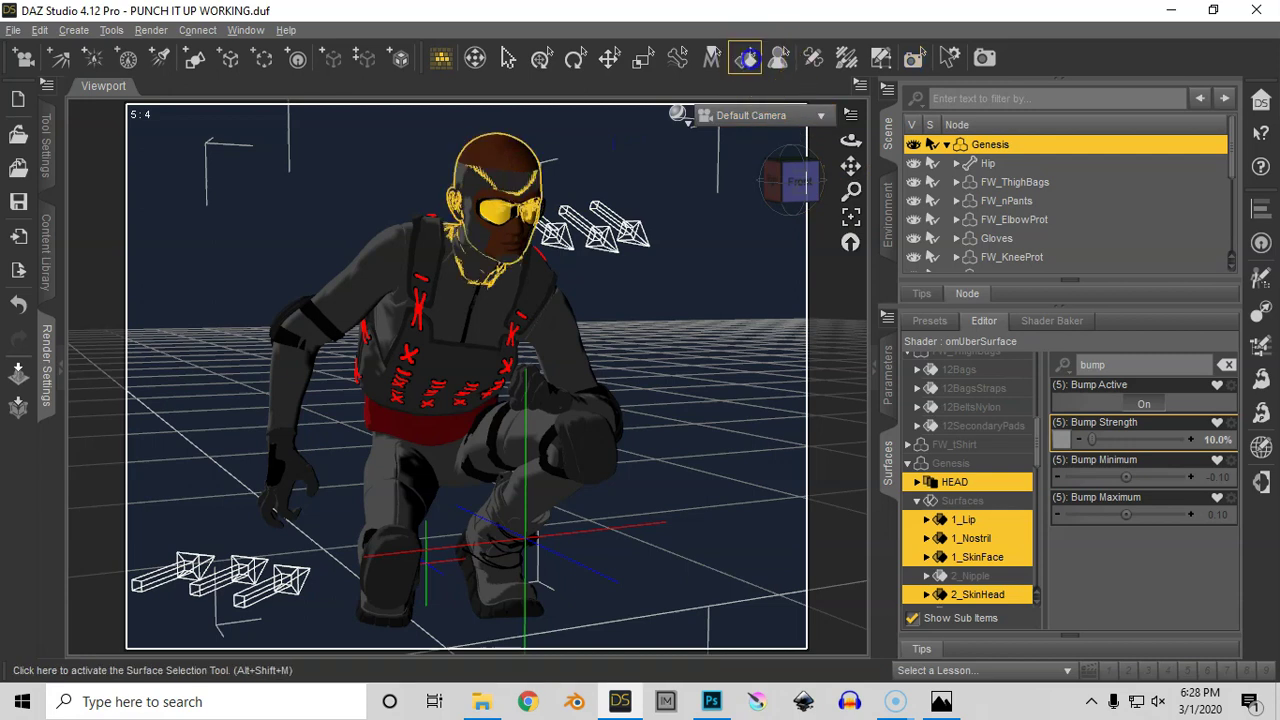
pyautogui.click(494, 178)
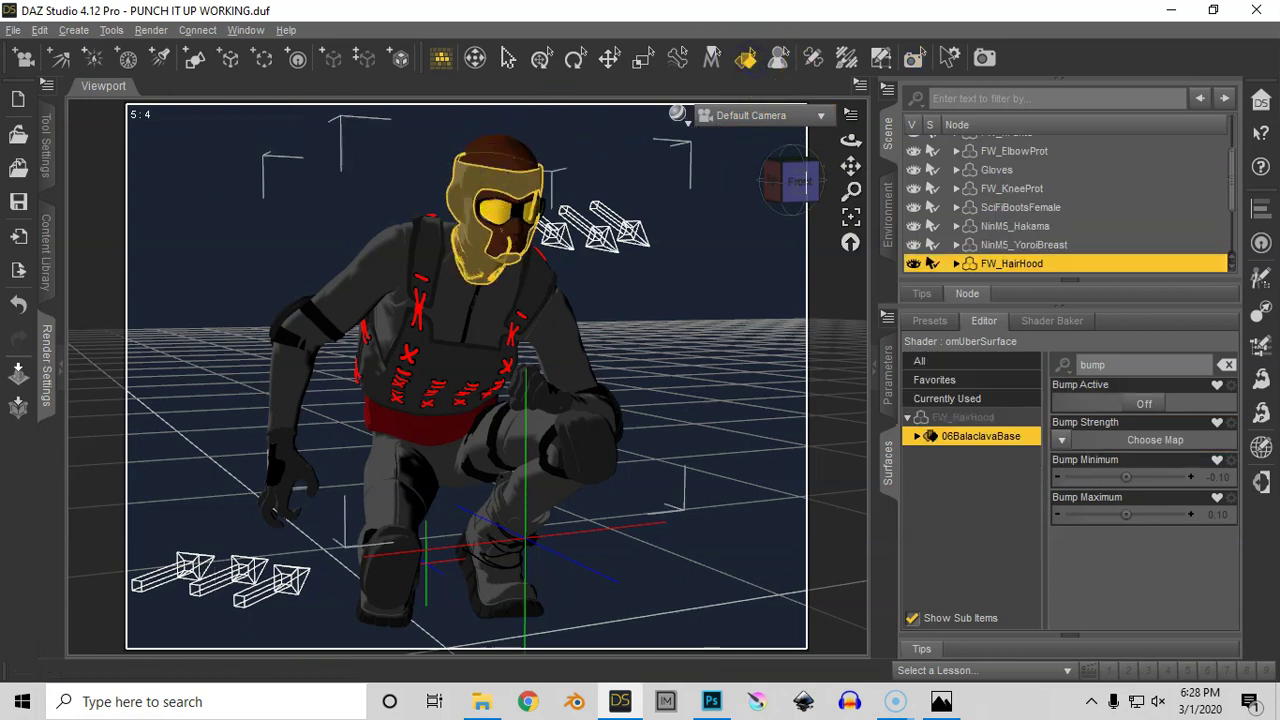
pyautogui.click(818, 116)
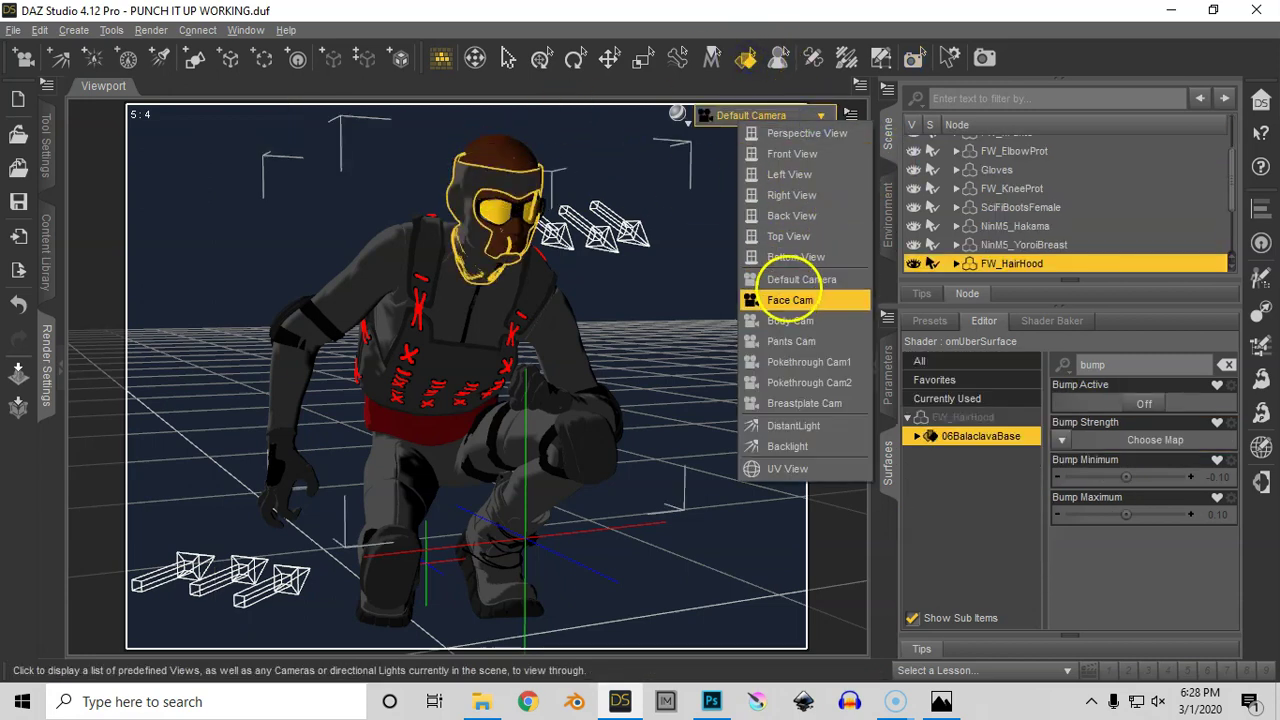
pyautogui.click(790, 299)
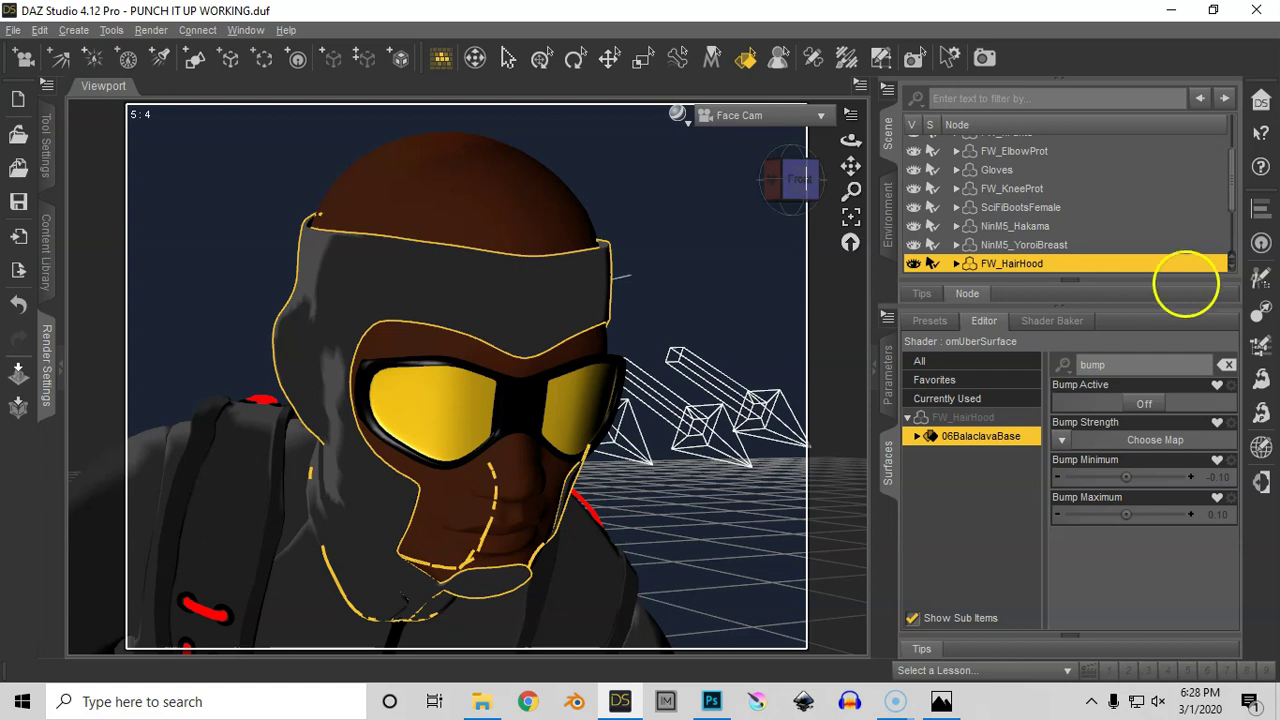
# Filter the balaclava's surface properties to SPEC and assign the paper1-low contrast texture as its specular color map.
pyautogui.click(1062, 366)
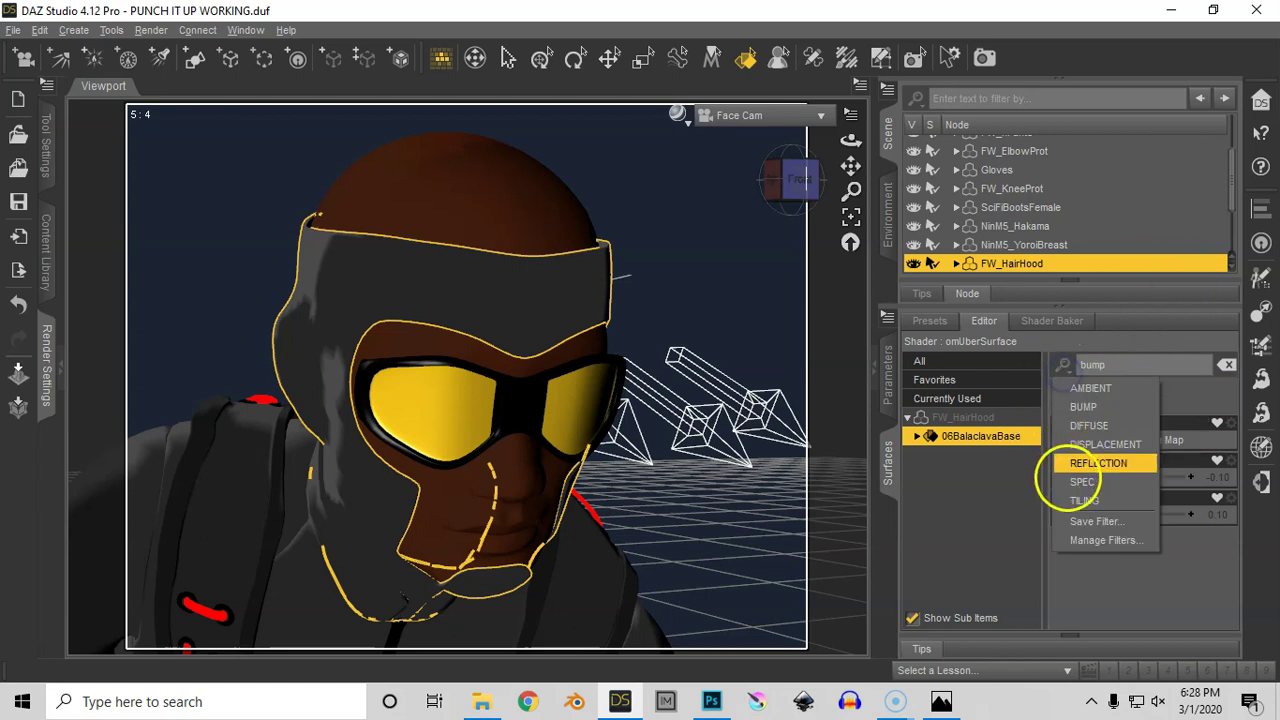
pyautogui.click(1082, 481)
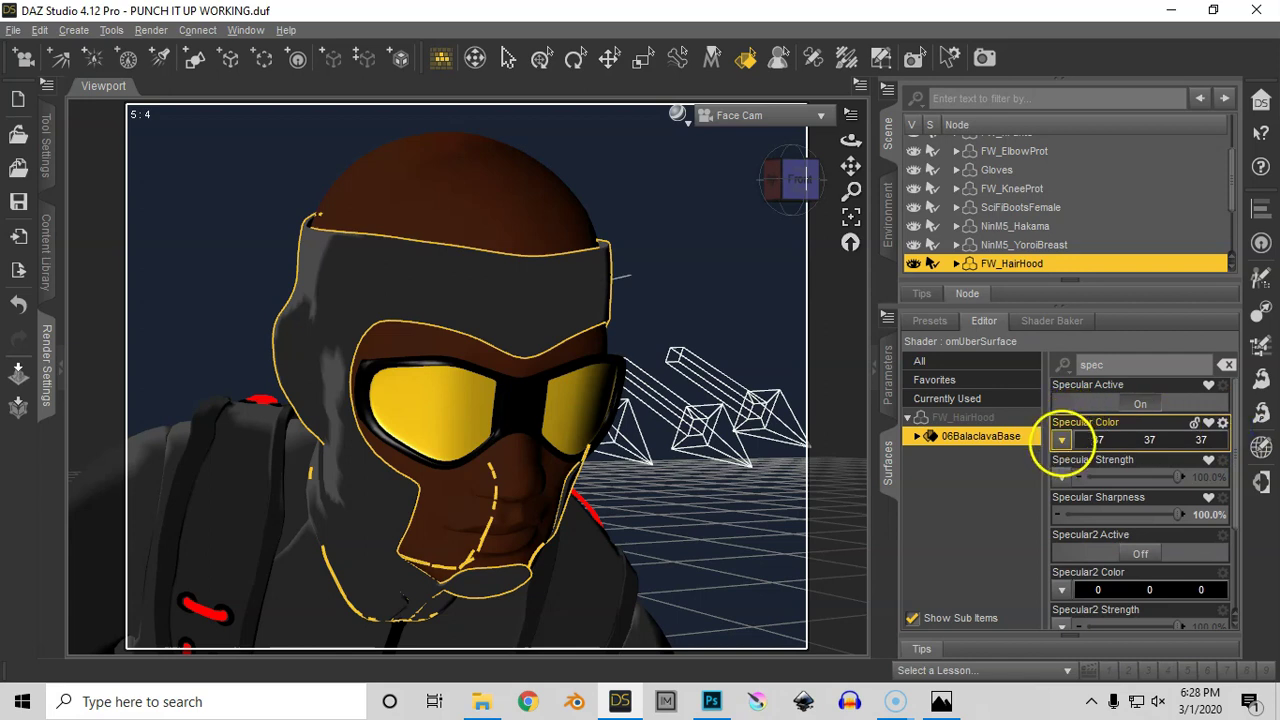
pyautogui.click(1061, 440)
pyautogui.click(1090, 368)
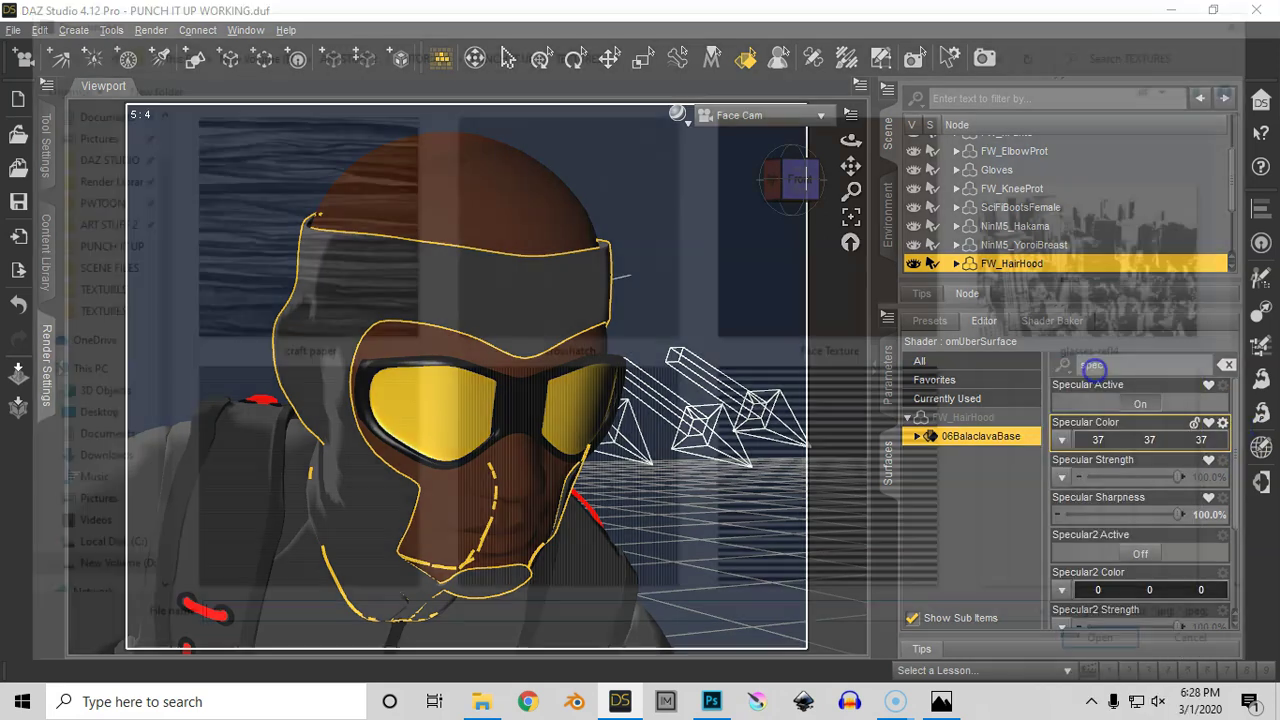
pyautogui.scroll(-1, 1258, 296)
pyautogui.moveTo(1258, 296); pyautogui.dragTo(1229, 423)
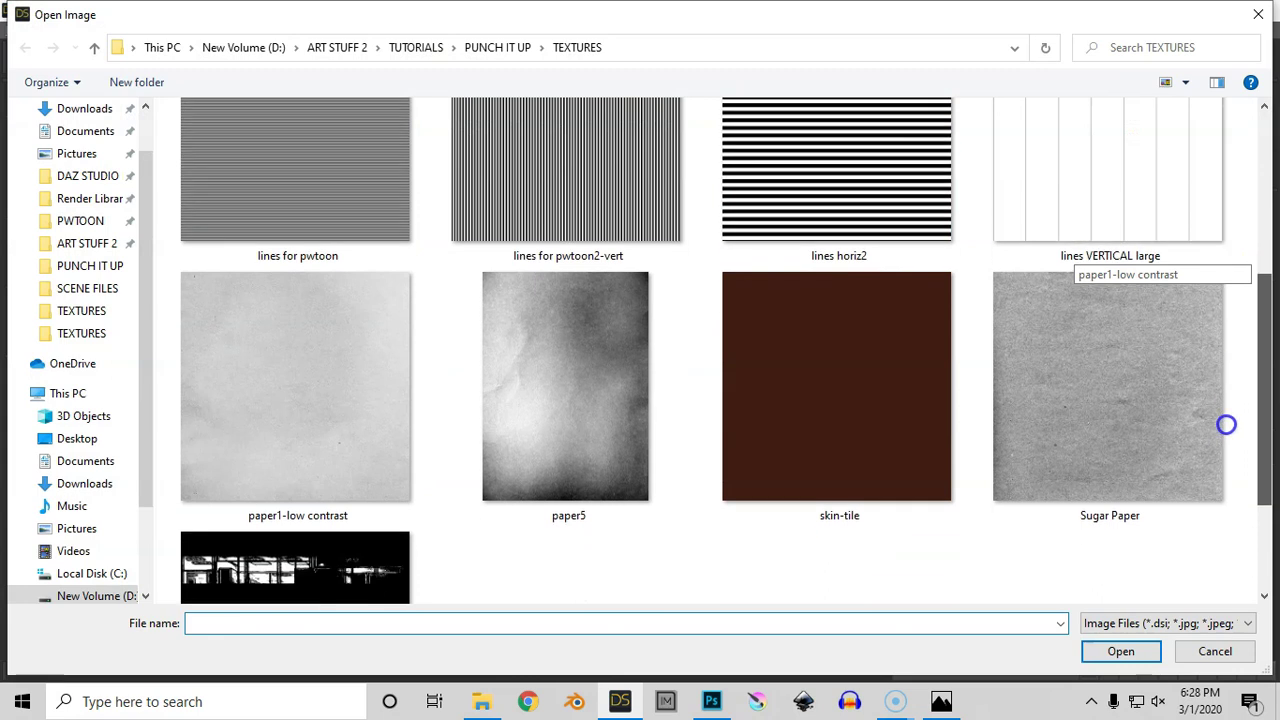
pyautogui.doubleClick(331, 384)
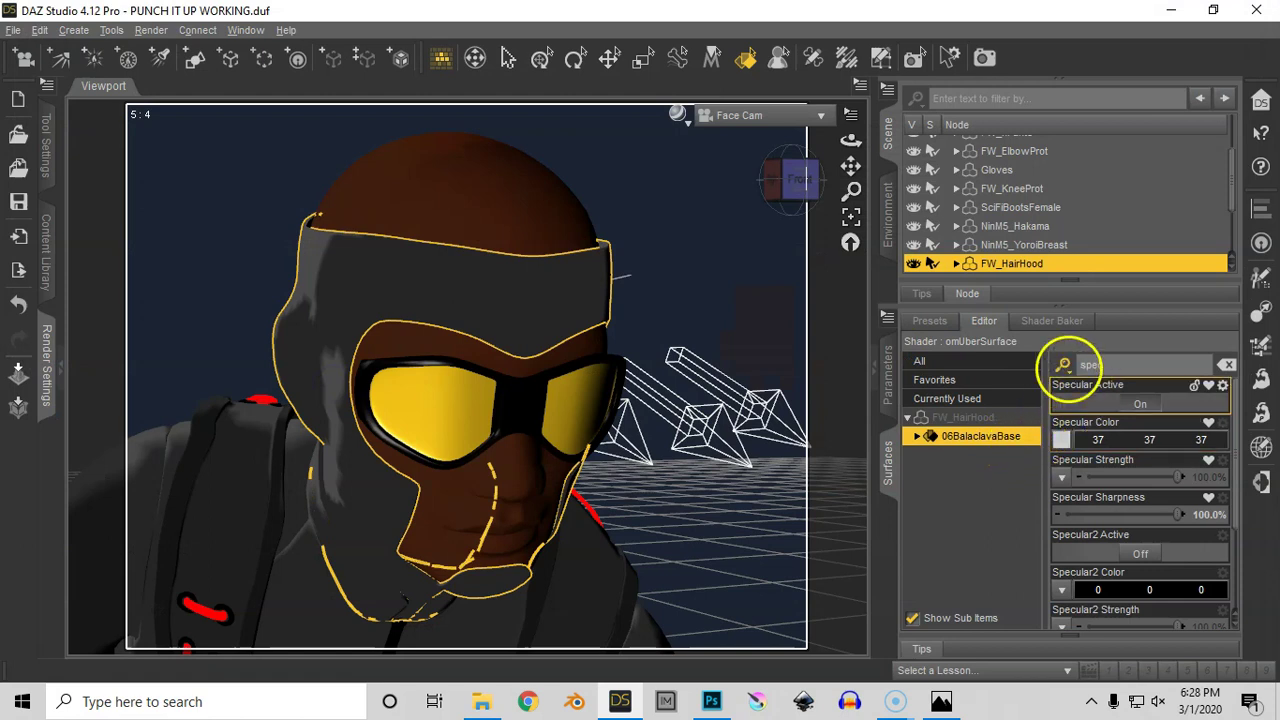
# Filter the balaclava's properties to BUMP, assign the lines for pwtoon texture as its Bump Strength map, and turn Bump Active on.
pyautogui.click(1068, 365)
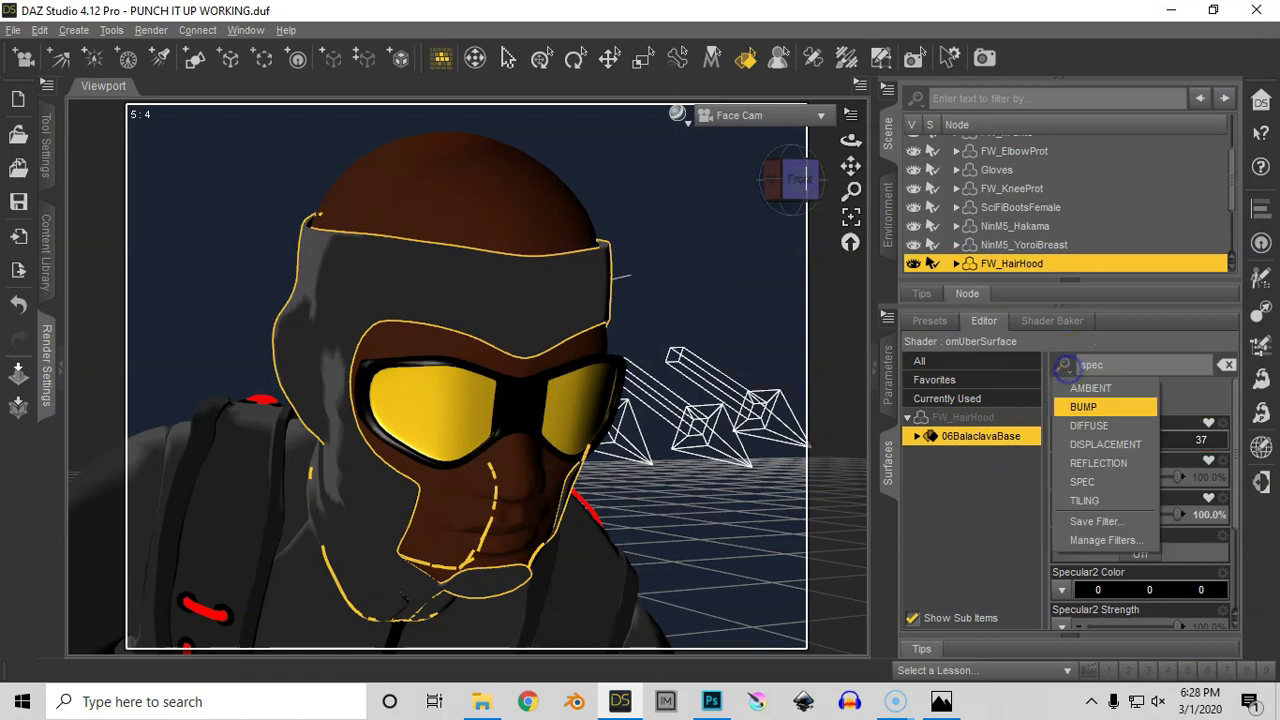
pyautogui.click(1085, 406)
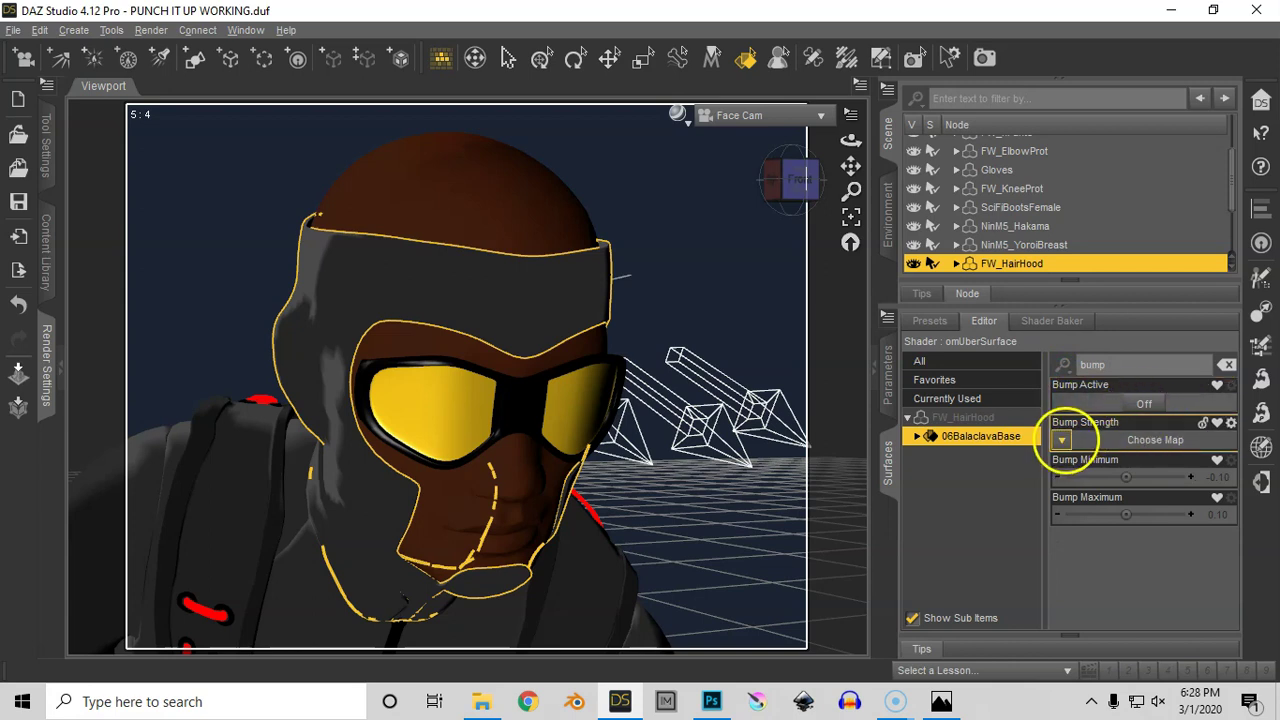
pyautogui.click(1062, 440)
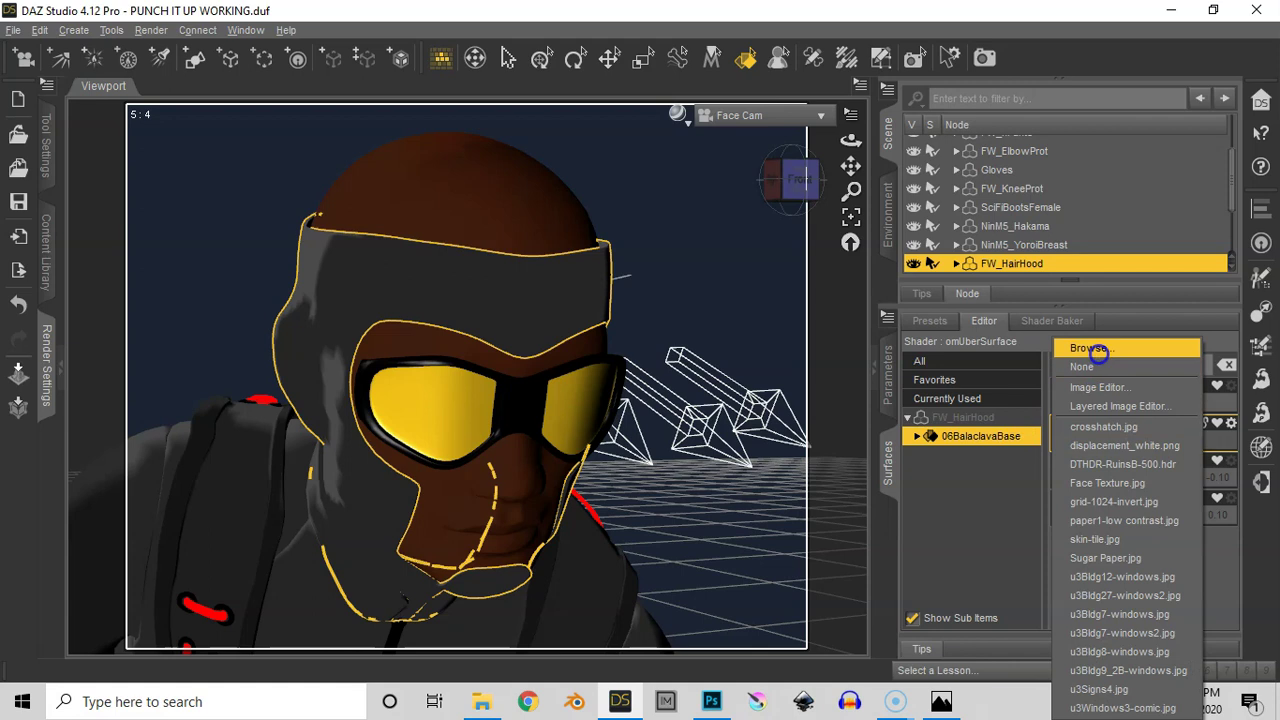
pyautogui.click(1097, 350)
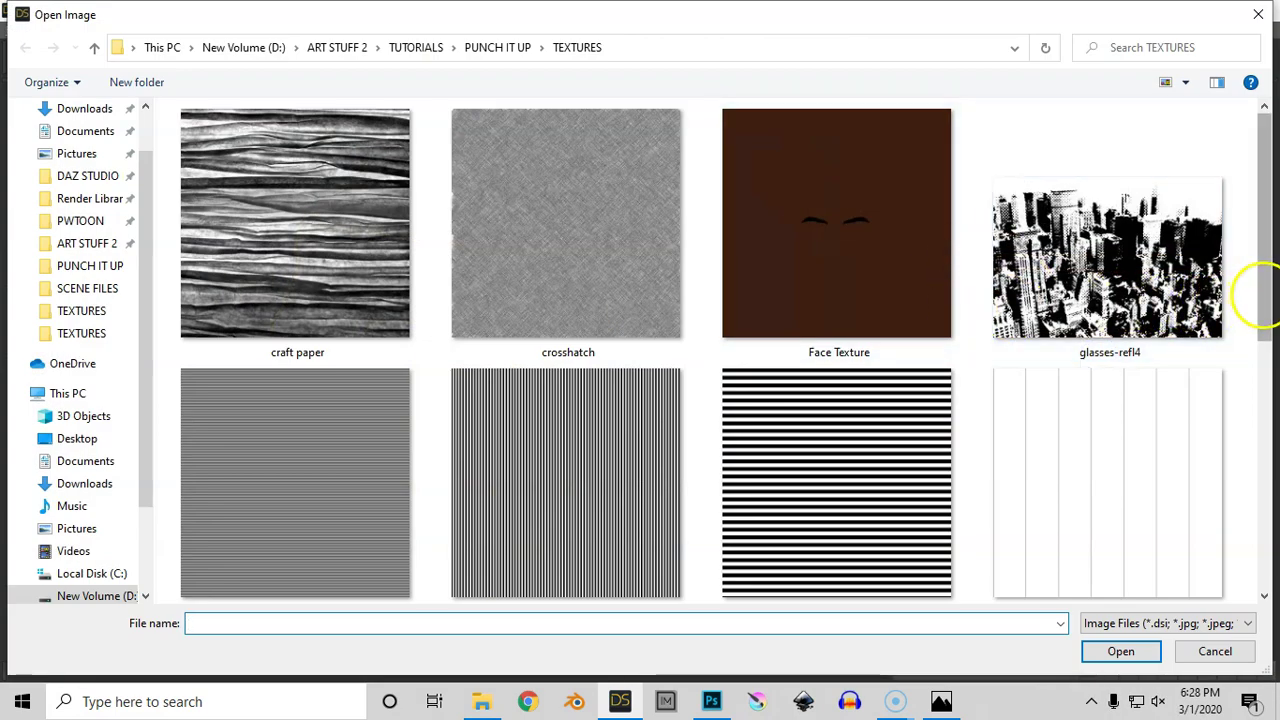
pyautogui.moveTo(1262, 295); pyautogui.dragTo(1257, 354)
pyautogui.click(412, 354)
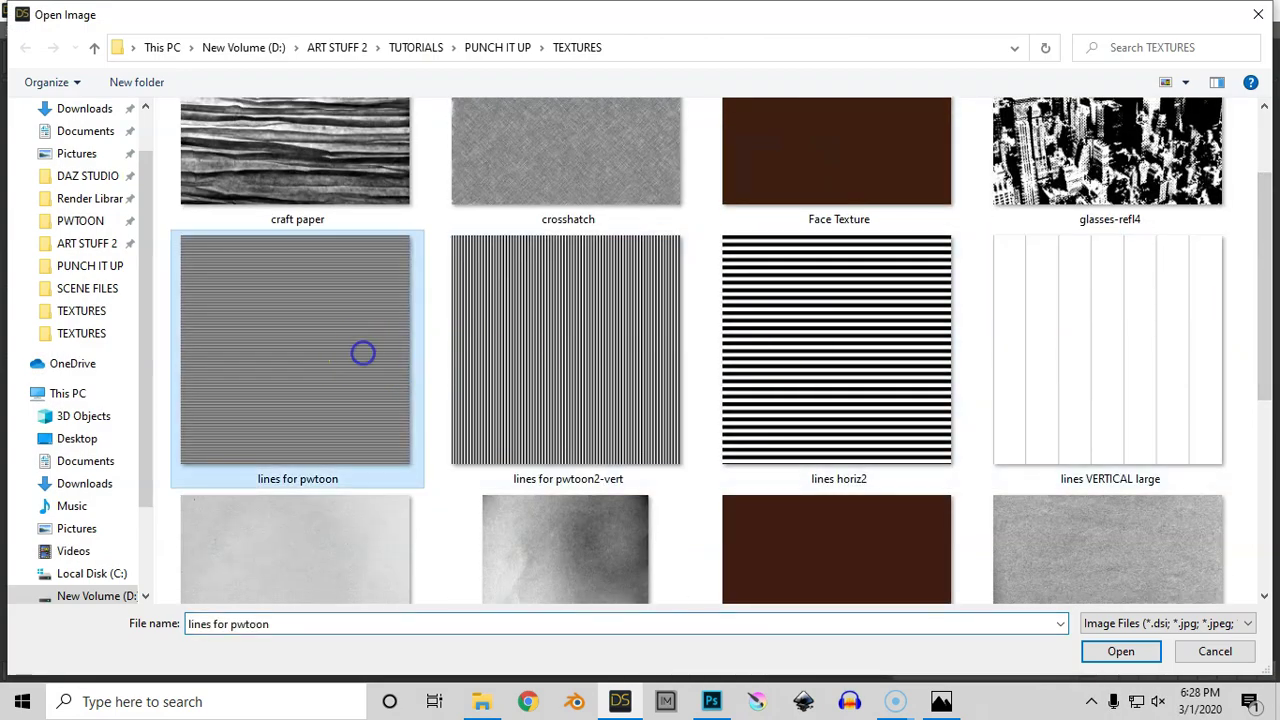
pyautogui.doubleClick(350, 355)
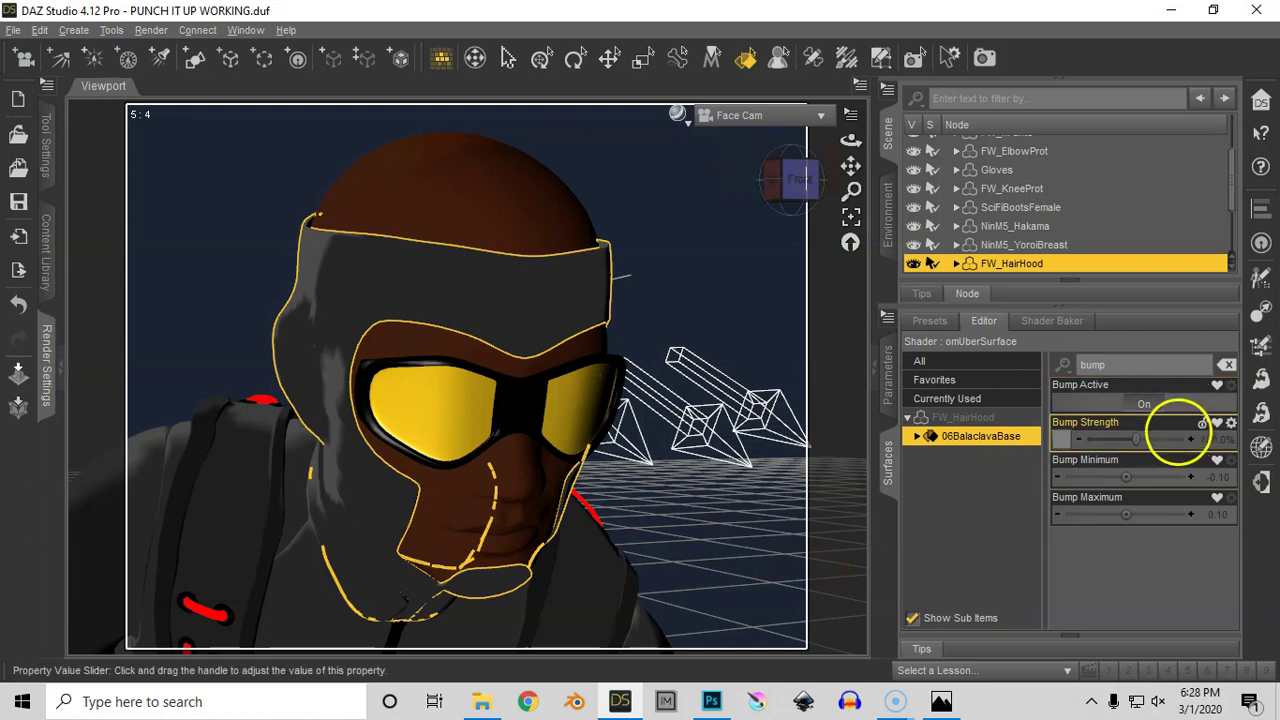
# Set the balaclava's Bump Minimum to 0.20 and Bump Maximum to 0.40.
pyautogui.click(1220, 477)
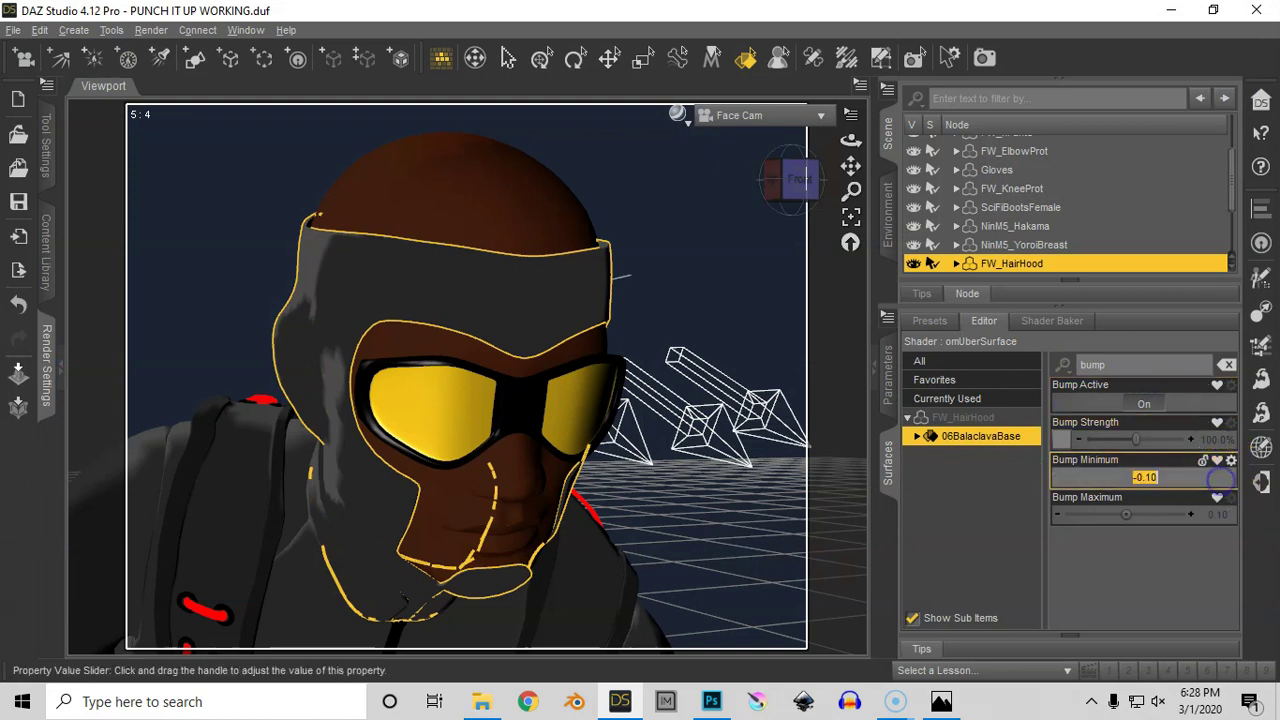
pyautogui.write('.2')
pyautogui.press('Return')
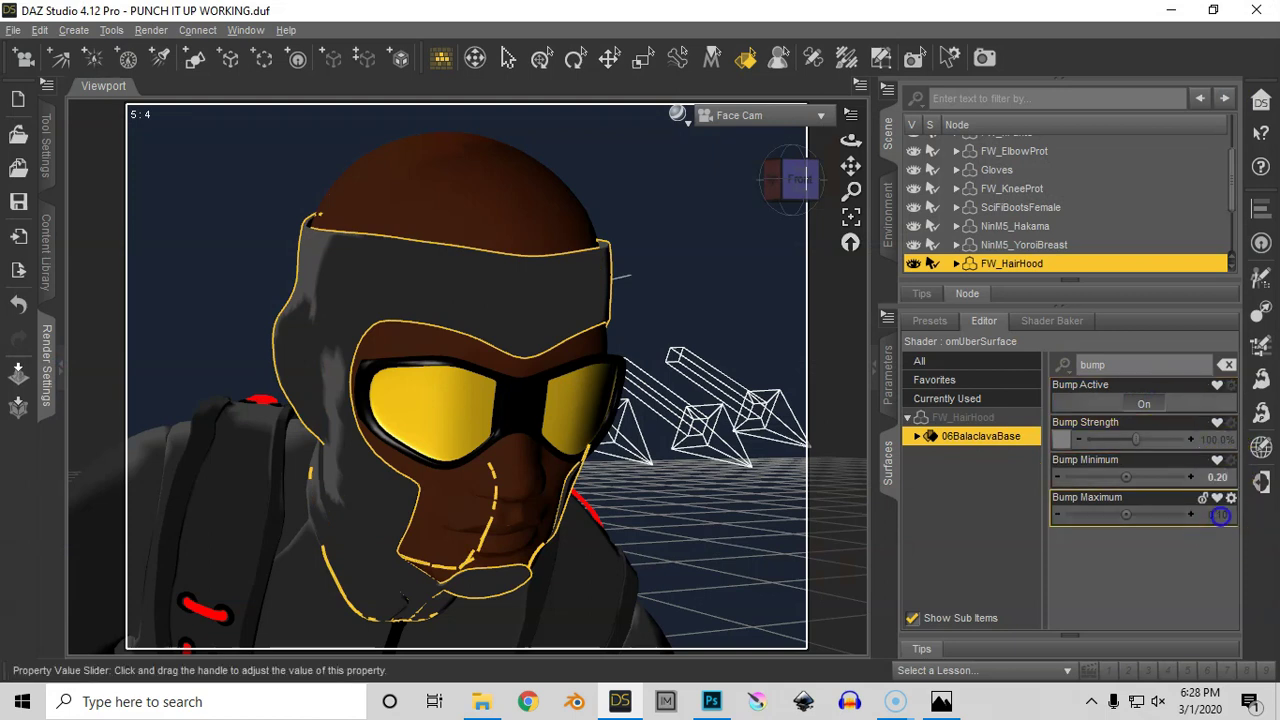
pyautogui.click(1218, 516)
pyautogui.write('.4')
pyautogui.press('Return')
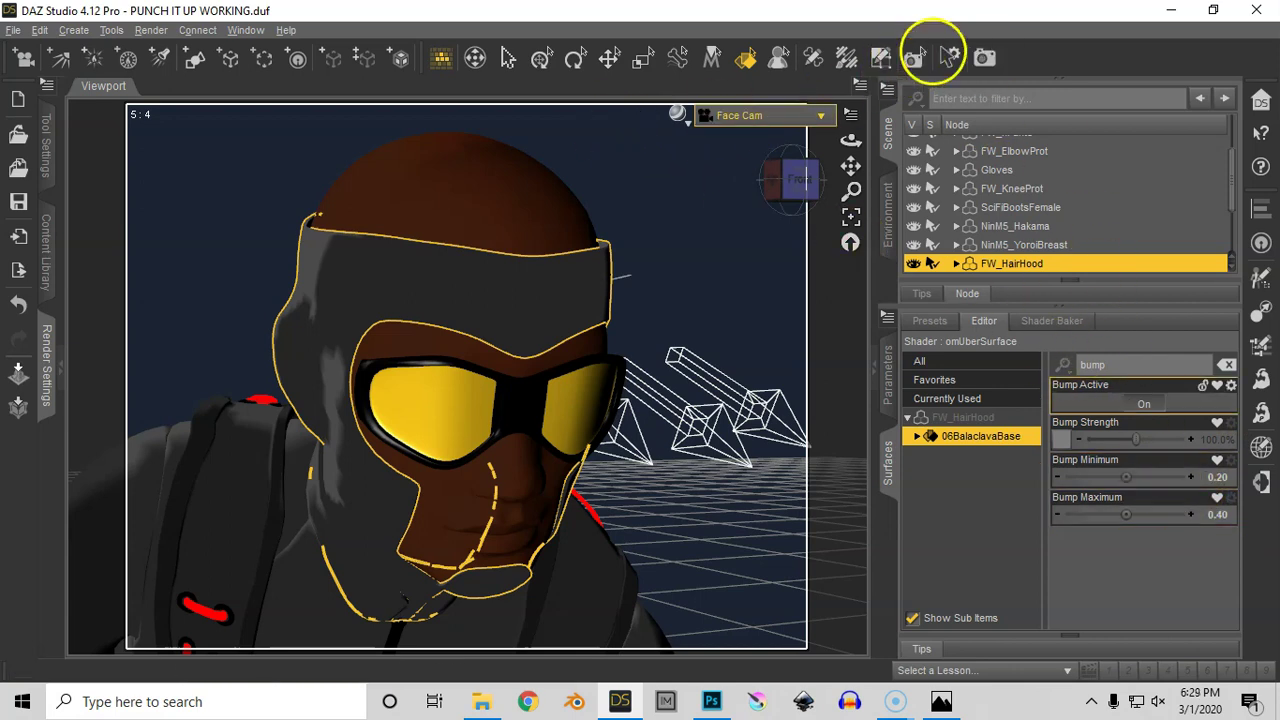
# Spot render the head and shoulders from Face Cam to check the balaclava's bump texture.
pyautogui.click(914, 55)
pyautogui.moveTo(266, 122); pyautogui.dragTo(632, 520)
pyautogui.moveTo(645, 608); pyautogui.dragTo(646, 609)
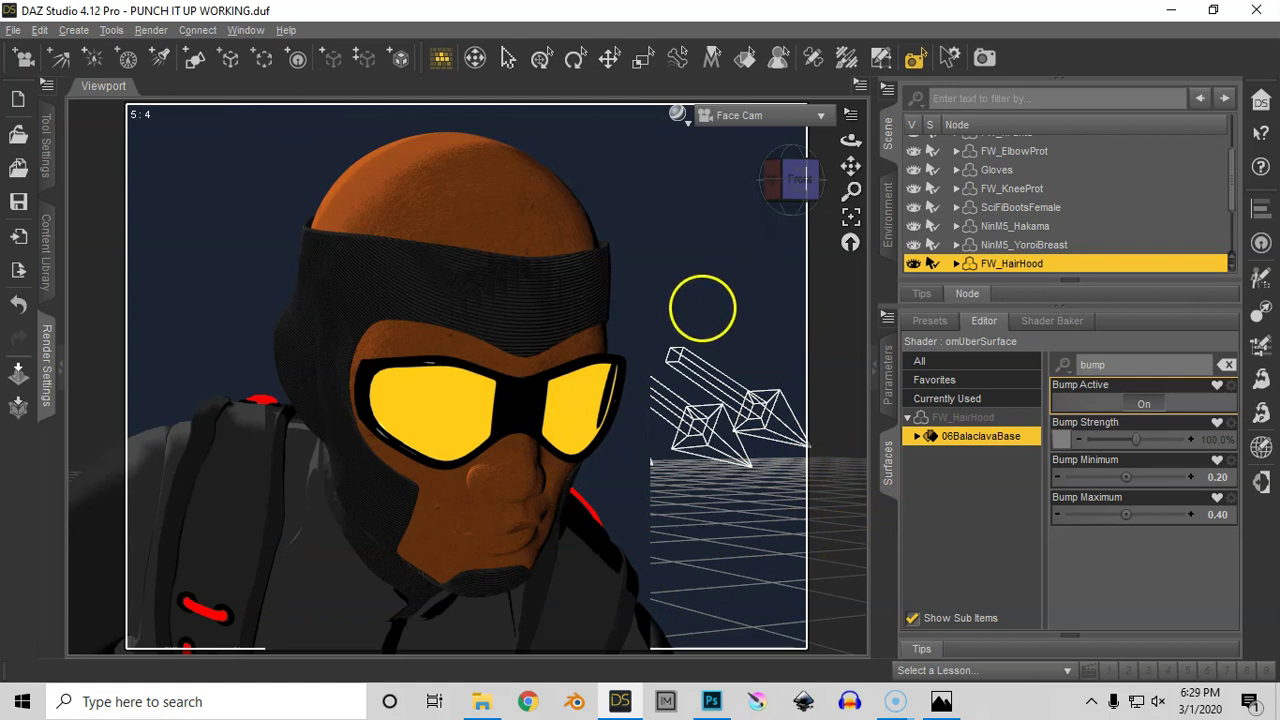
# Set the balaclava's Bump Strength to 20% and spot render the head and shoulders to check it.
pyautogui.click(1215, 455)
pyautogui.click(1214, 440)
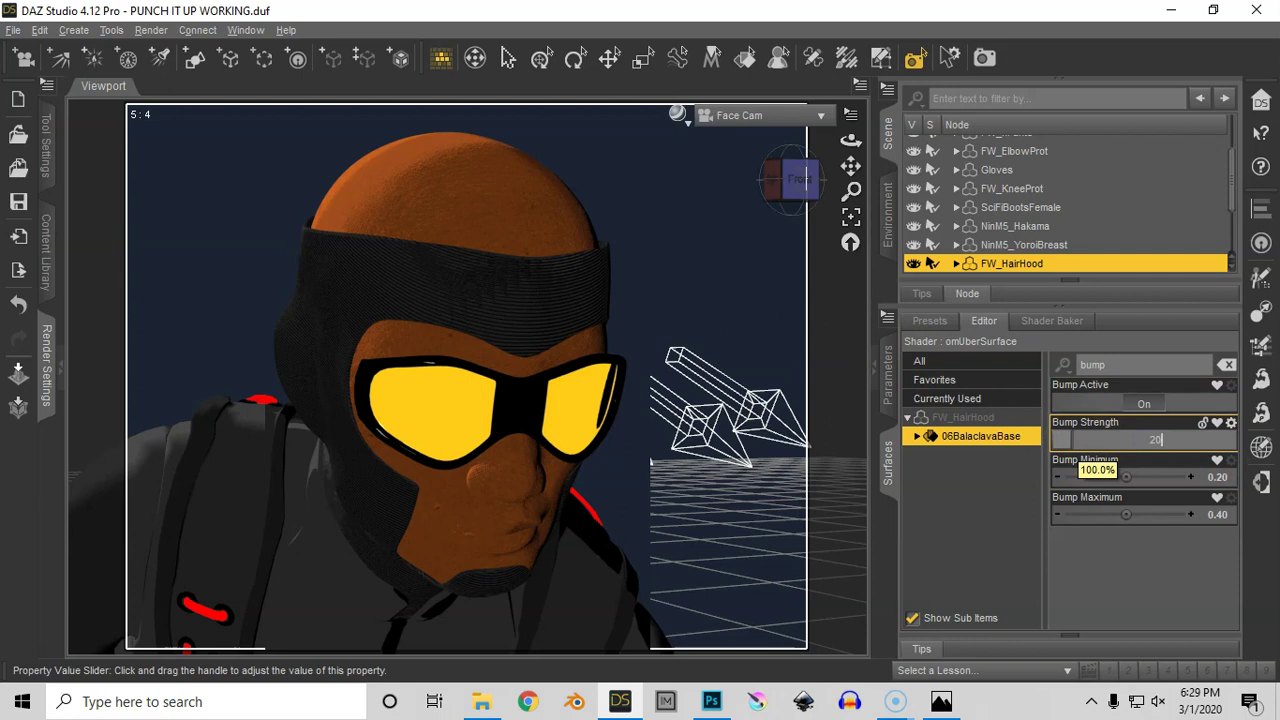
pyautogui.write('20')
pyautogui.press('Return')
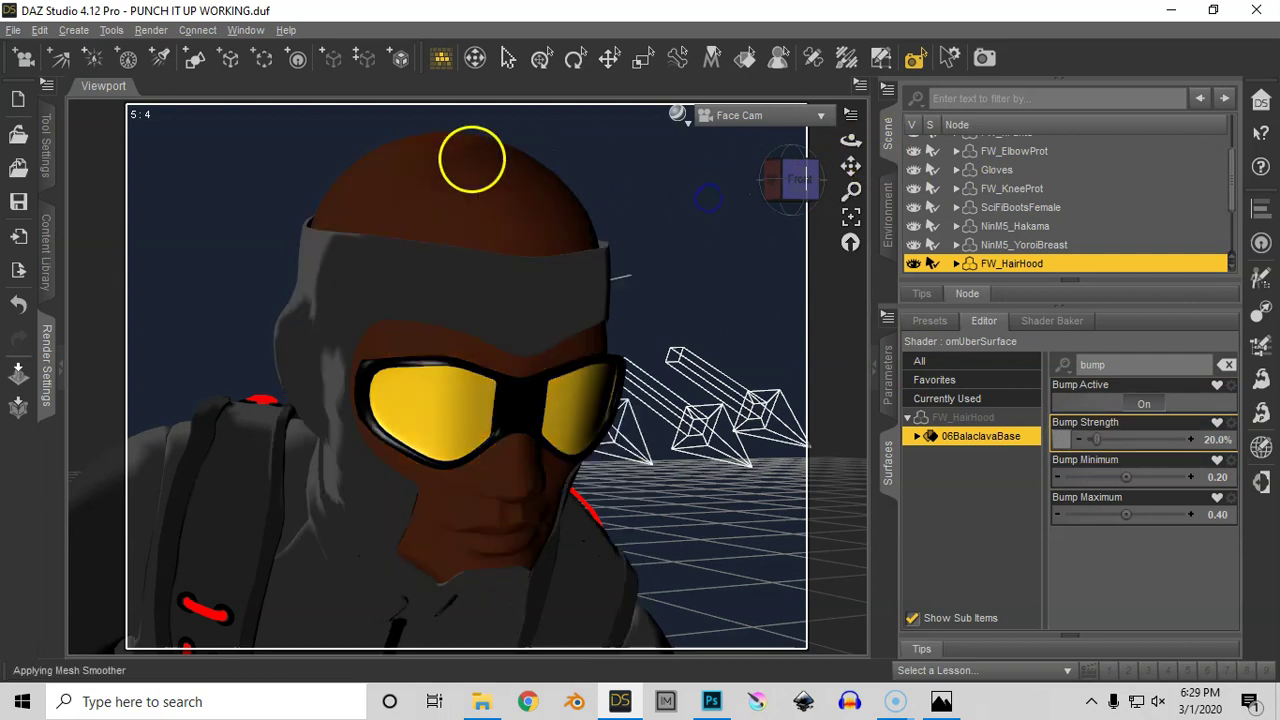
pyautogui.moveTo(596, 524); pyautogui.dragTo(688, 640)
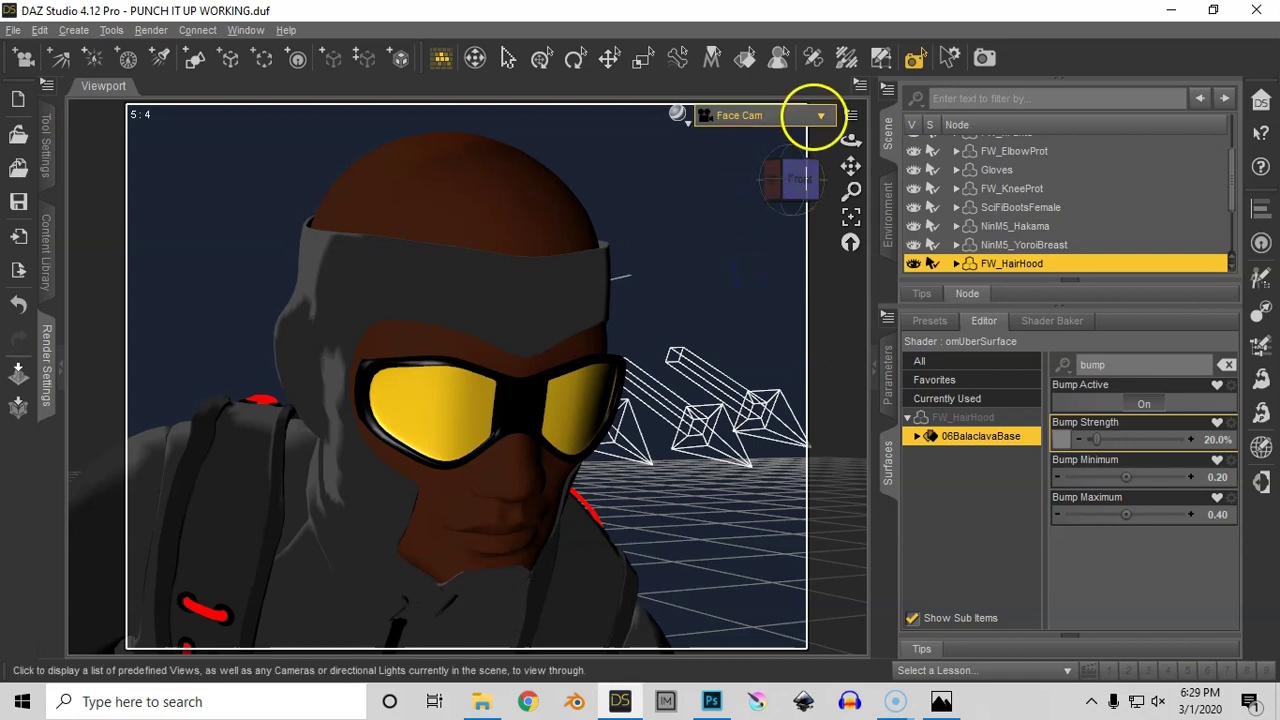
# Switch the viewport to Body Cam, pick the shirt with the Surface Selection tool and clear the property filter.
pyautogui.click(821, 115)
pyautogui.click(793, 317)
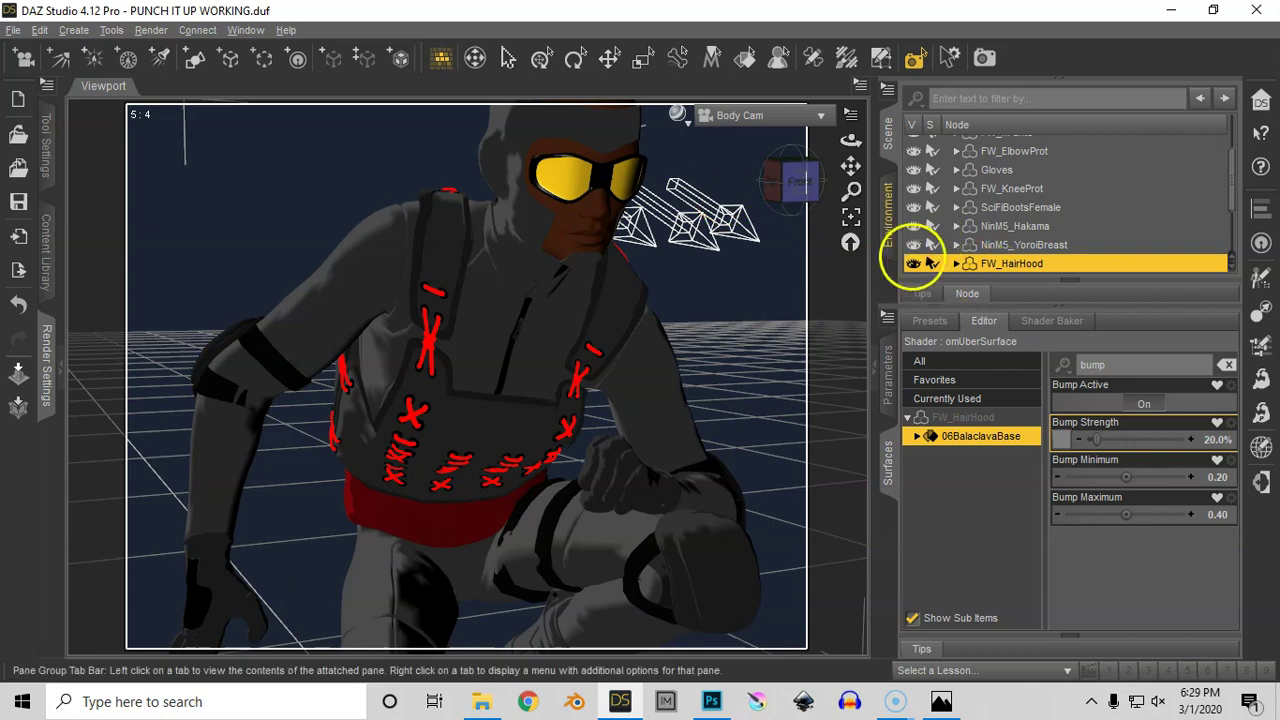
pyautogui.click(746, 57)
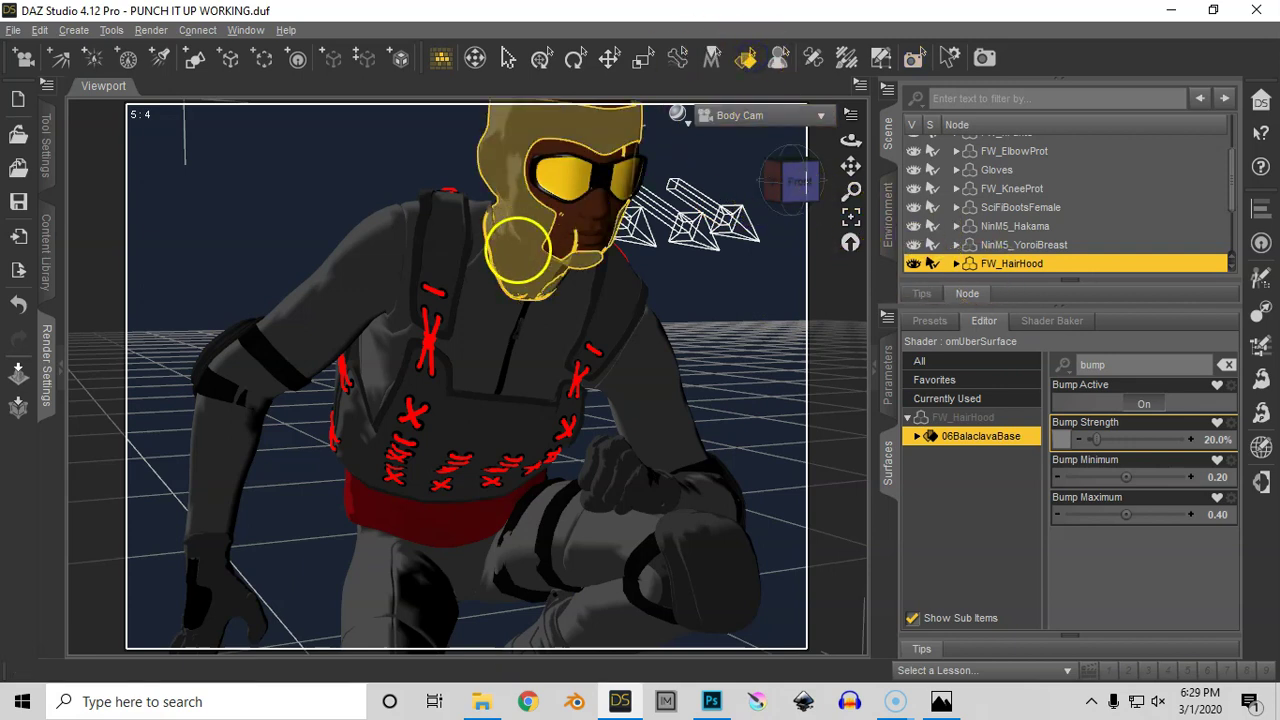
pyautogui.click(488, 302)
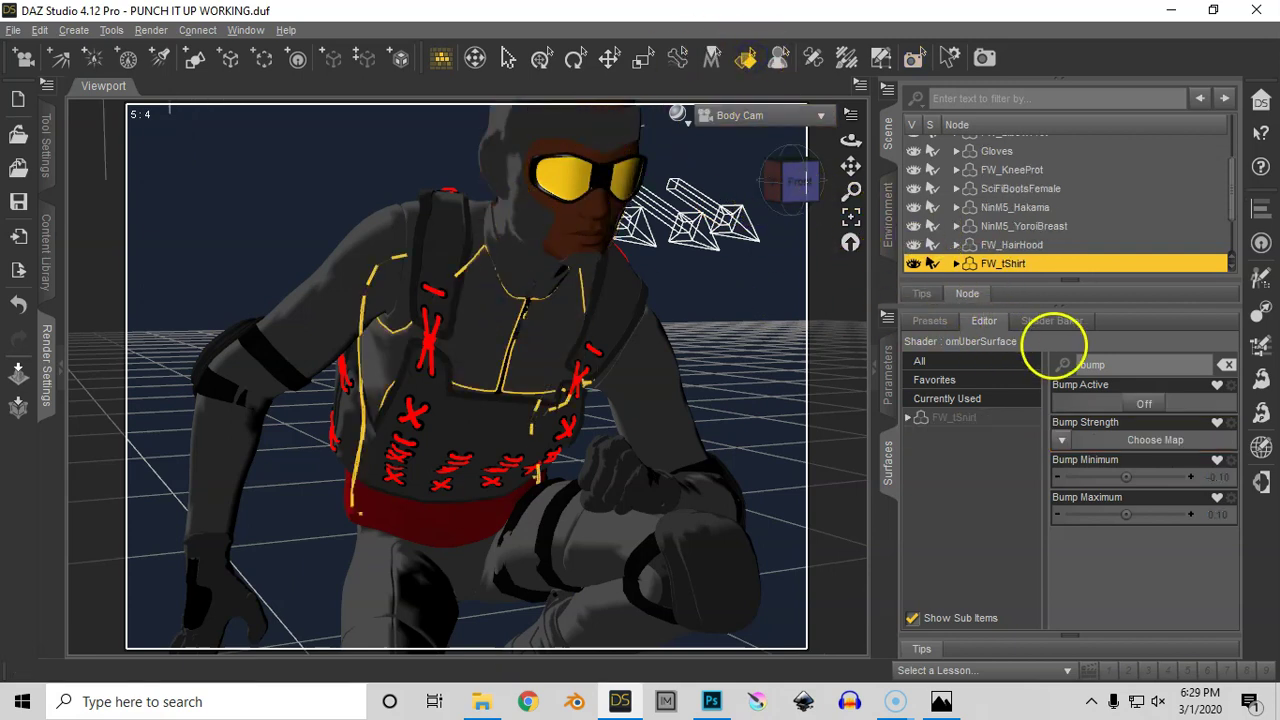
pyautogui.click(1226, 365)
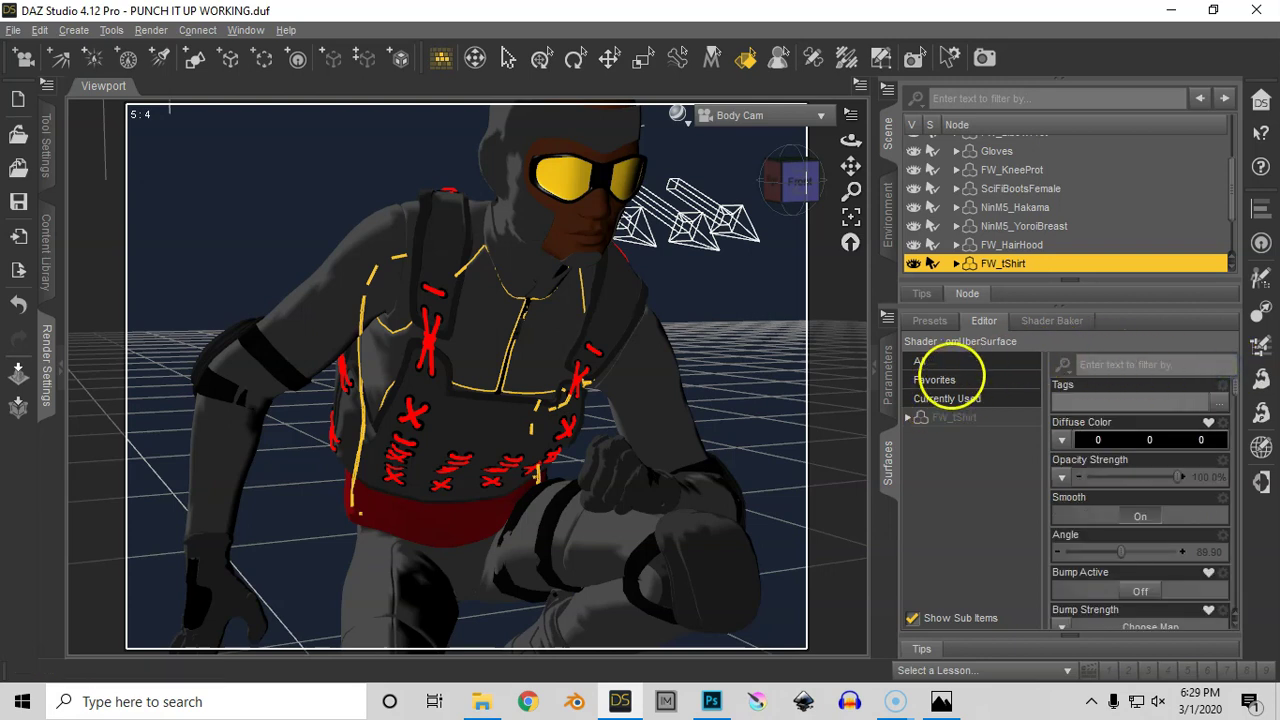
# Select the Genesis figure, collapse its whole surface list and select the SHIRT selection set under FW_tShirt.
pyautogui.moveTo(1234, 206); pyautogui.dragTo(1232, 148)
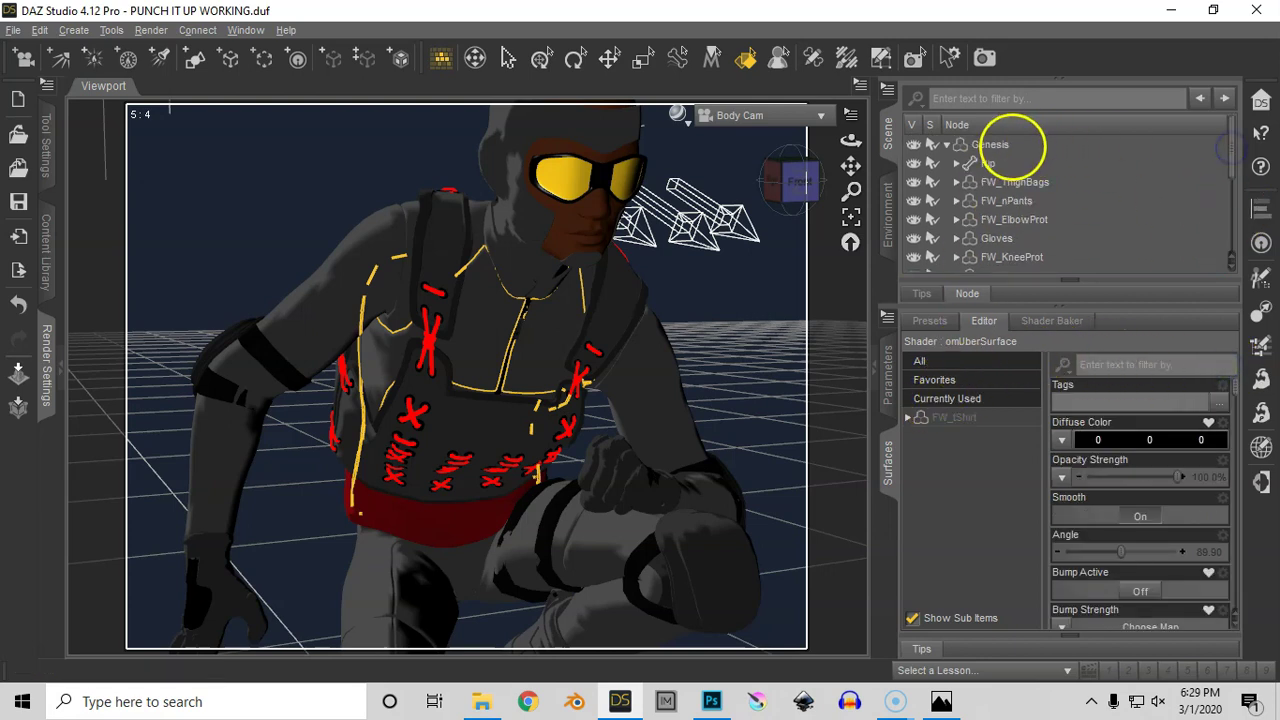
pyautogui.click(1020, 144)
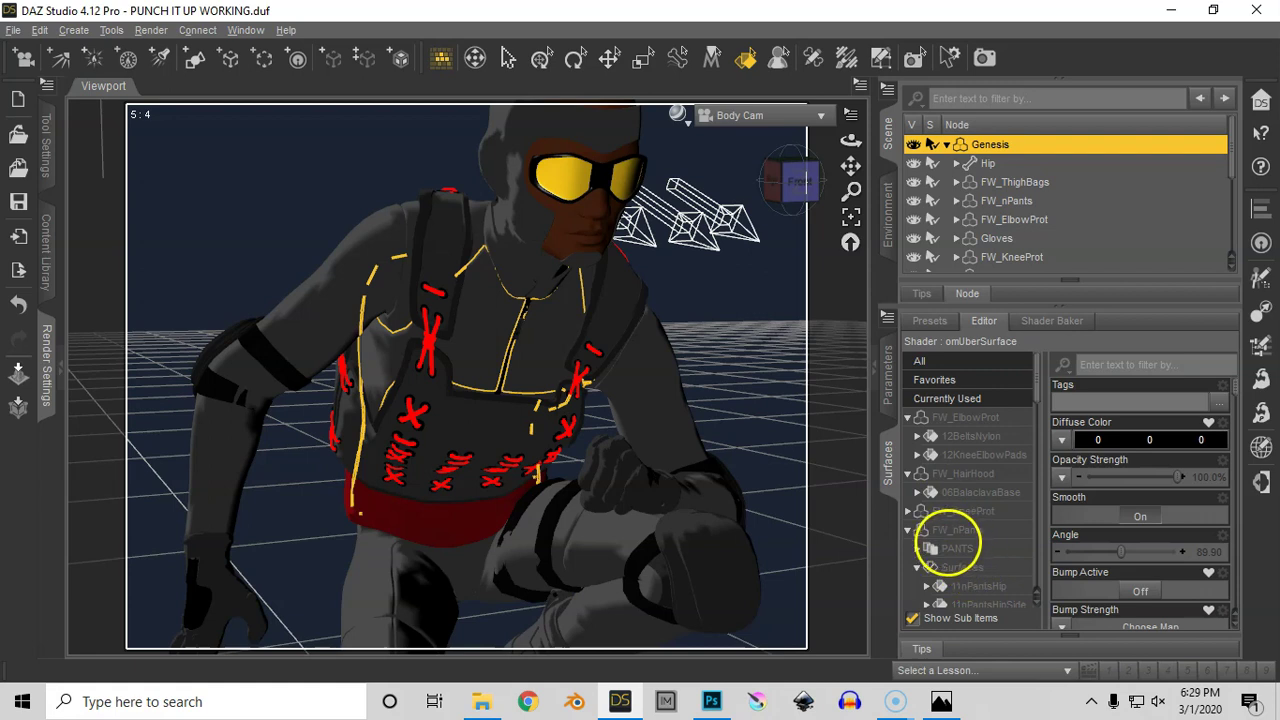
pyautogui.click(887, 316)
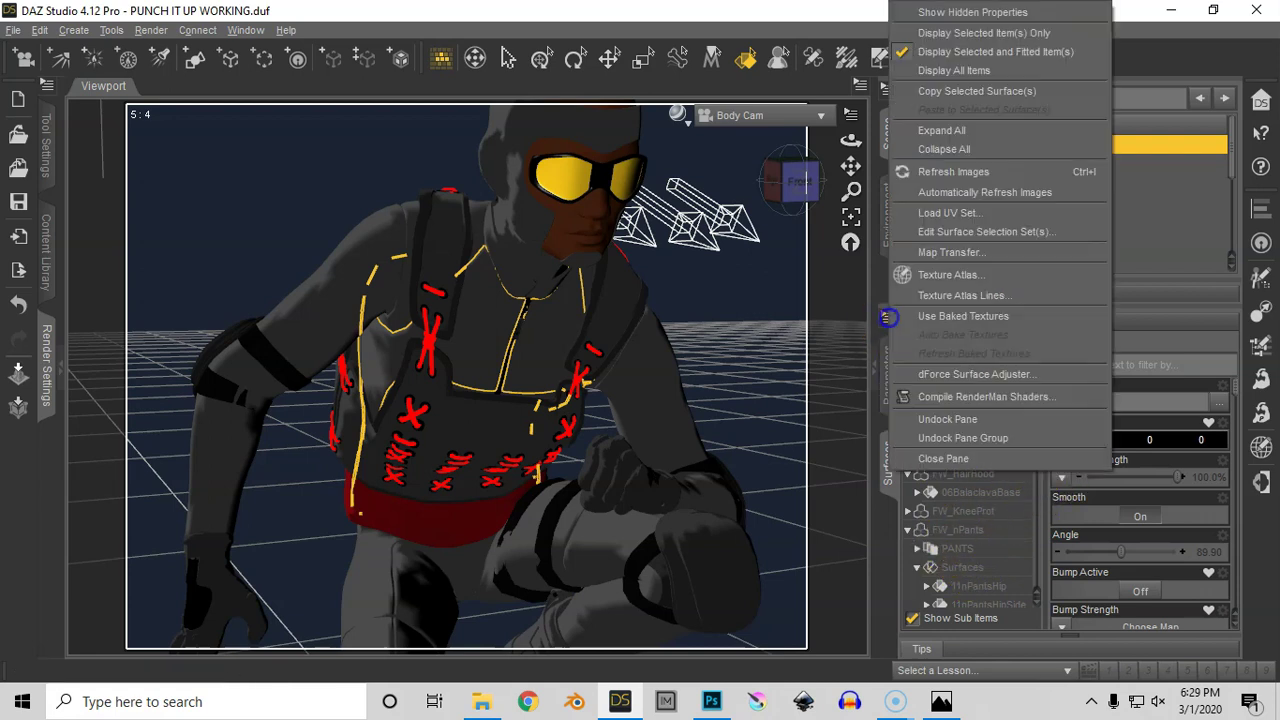
pyautogui.click(987, 150)
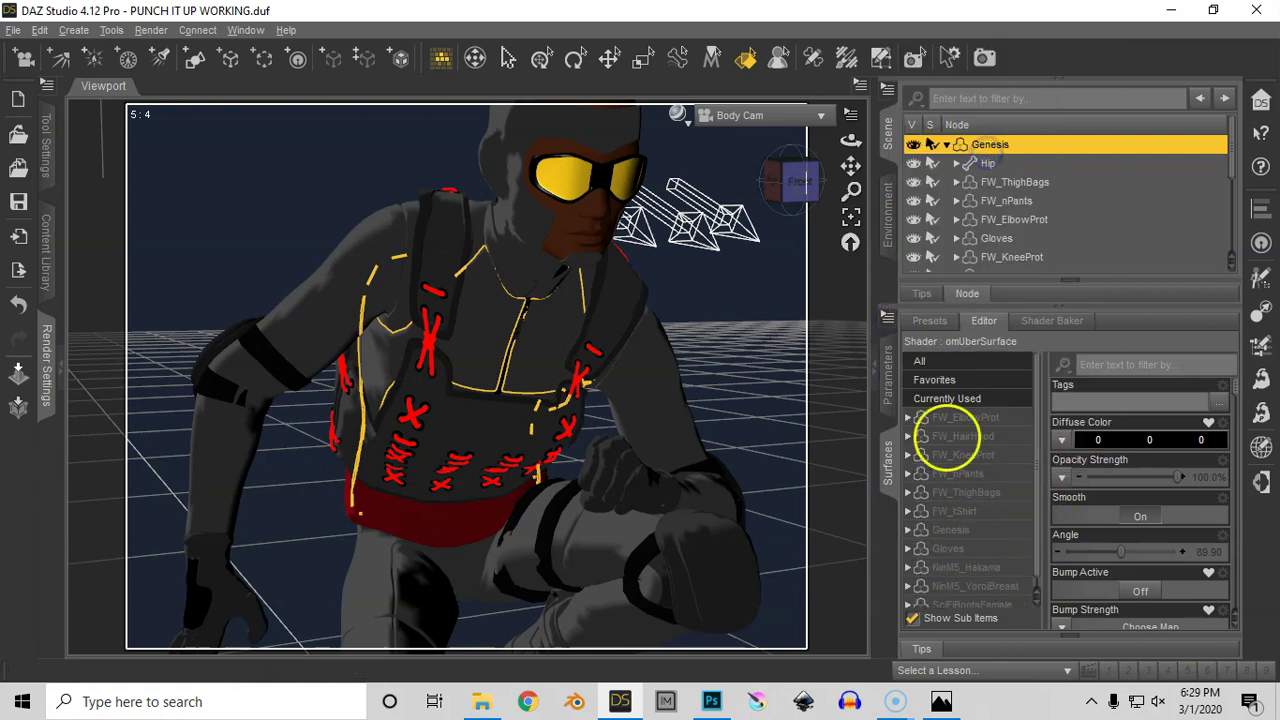
pyautogui.click(908, 511)
pyautogui.click(957, 530)
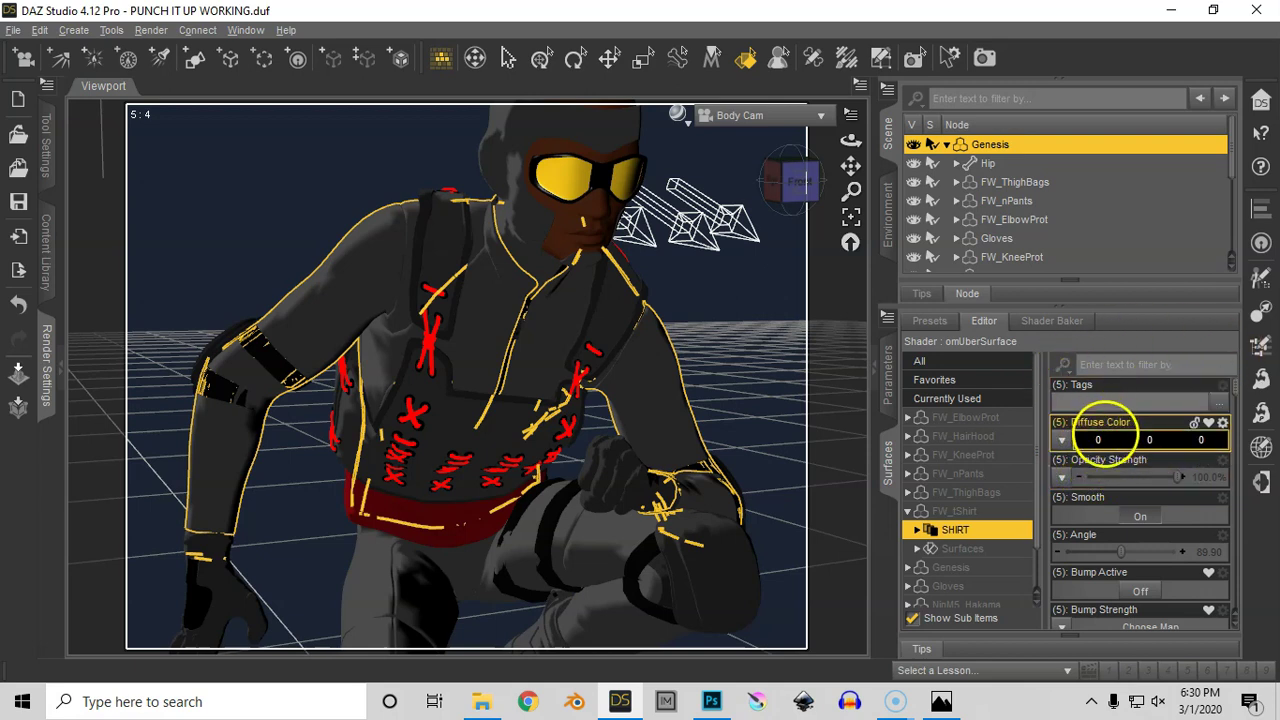
# Filter the shirt's properties to spec and assign the paper1-low contrast texture as its Specular Color map.
pyautogui.click(1063, 364)
pyautogui.click(1080, 478)
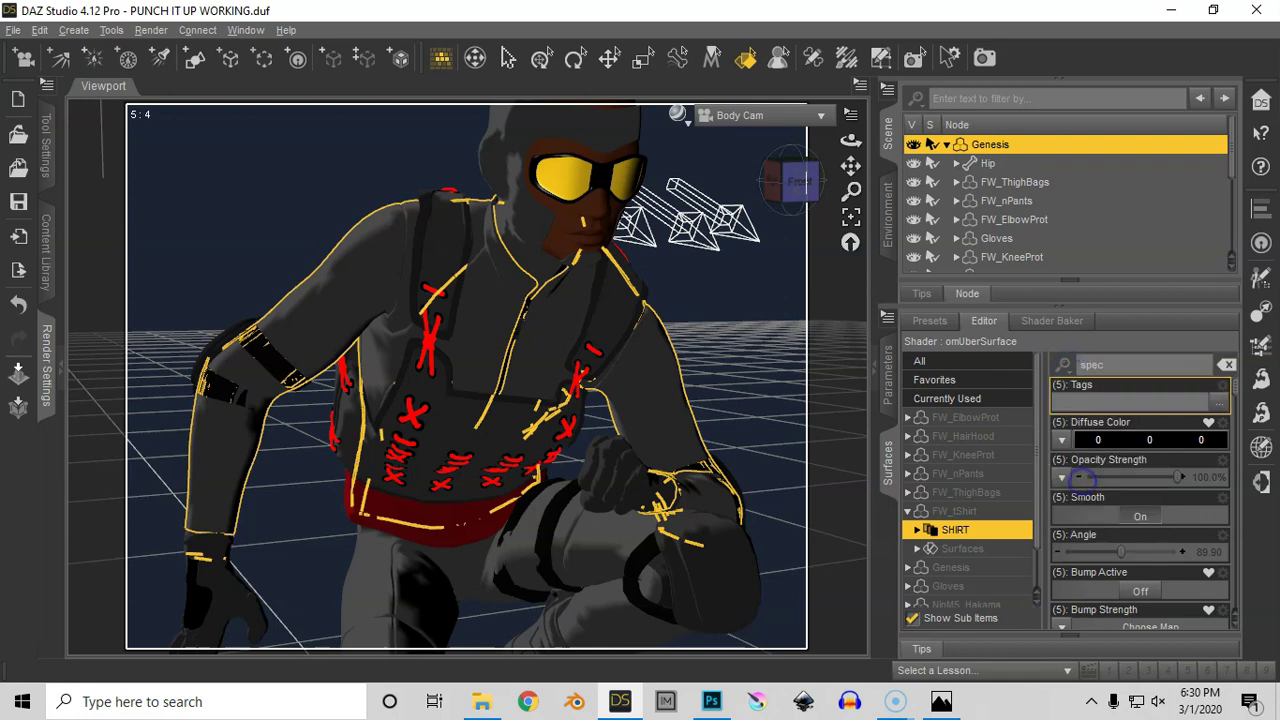
pyautogui.click(1061, 440)
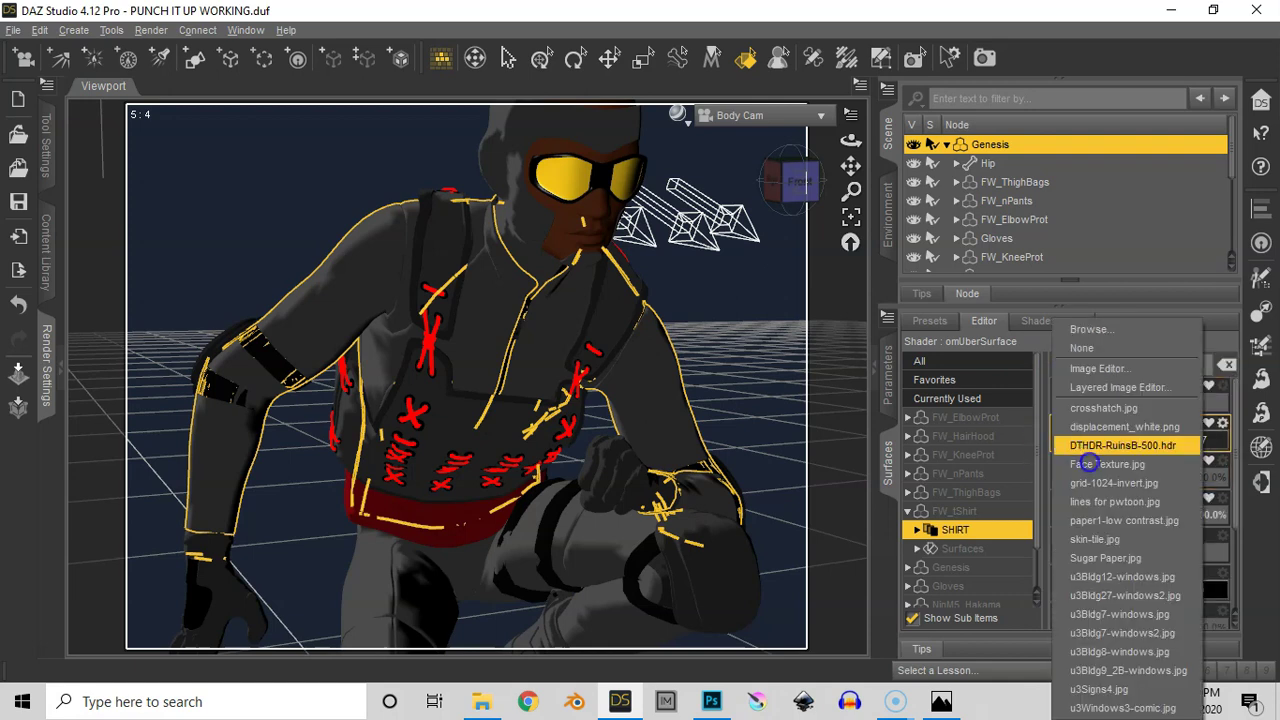
pyautogui.click(1113, 519)
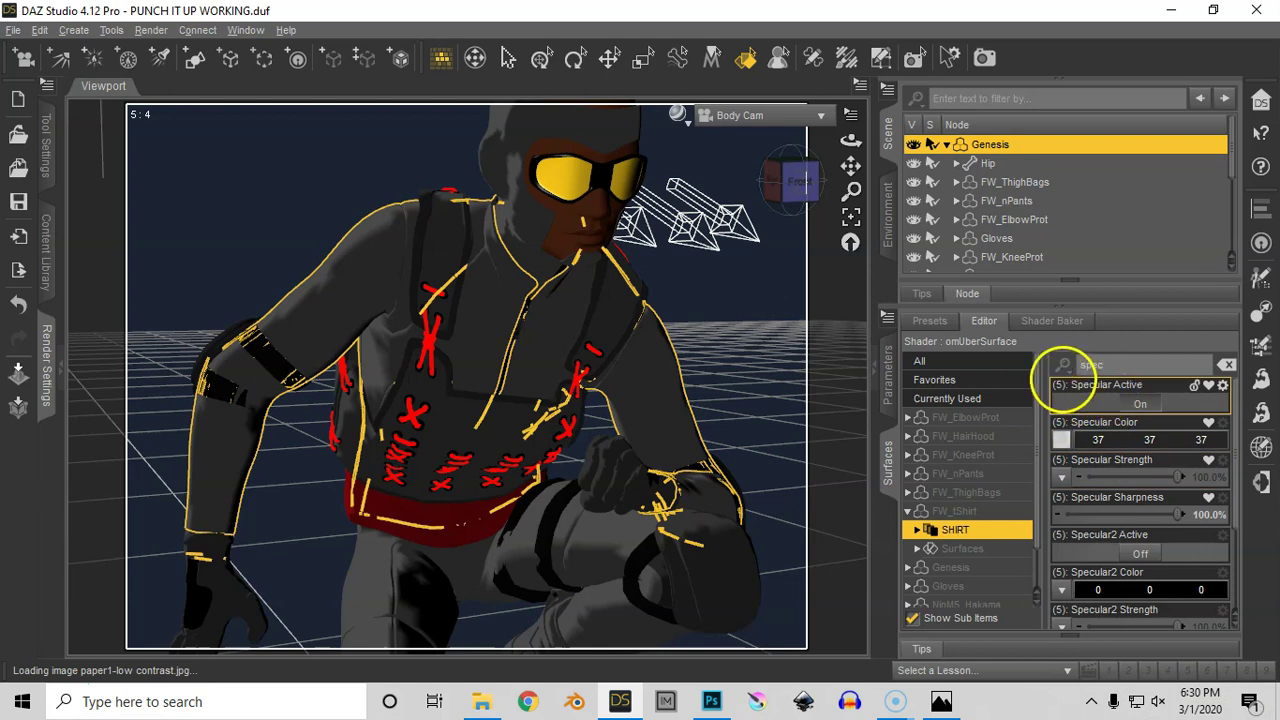
# Filter the shirt's properties to bump, assign the lines for pwtoon texture as its Bump Strength map and set the strength to 20%.
pyautogui.click(1064, 366)
pyautogui.click(1078, 407)
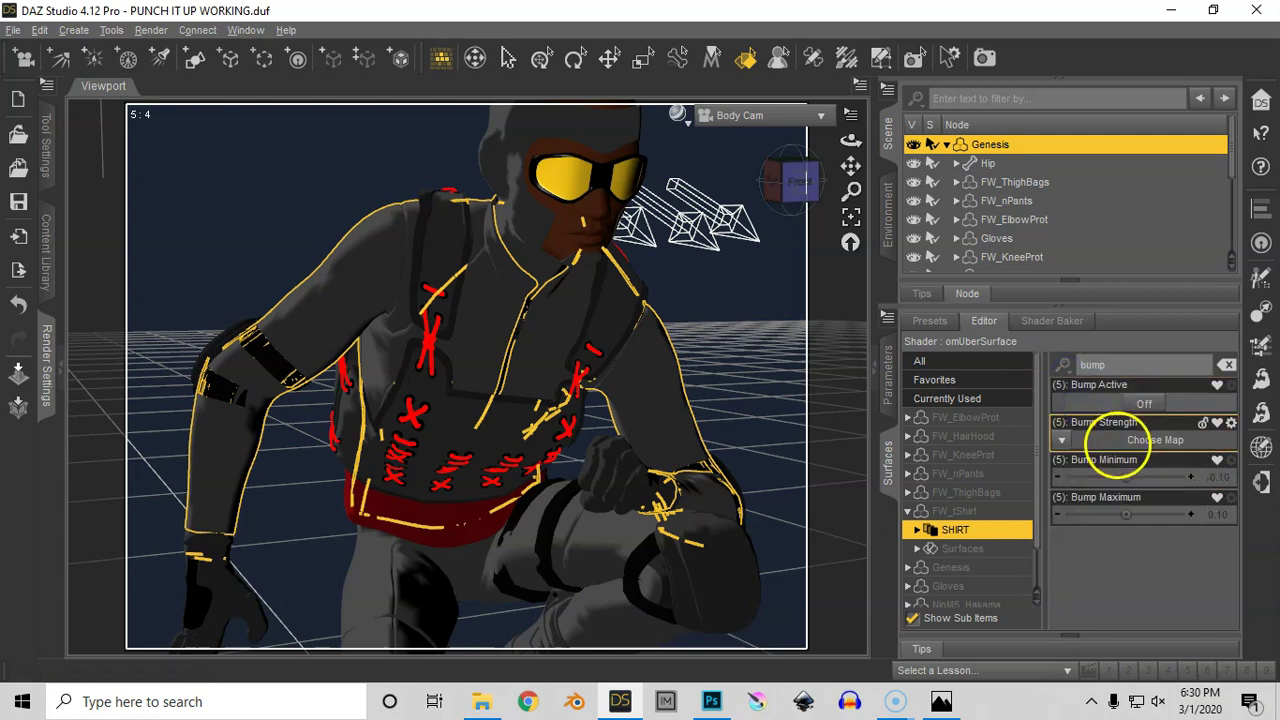
pyautogui.click(1061, 440)
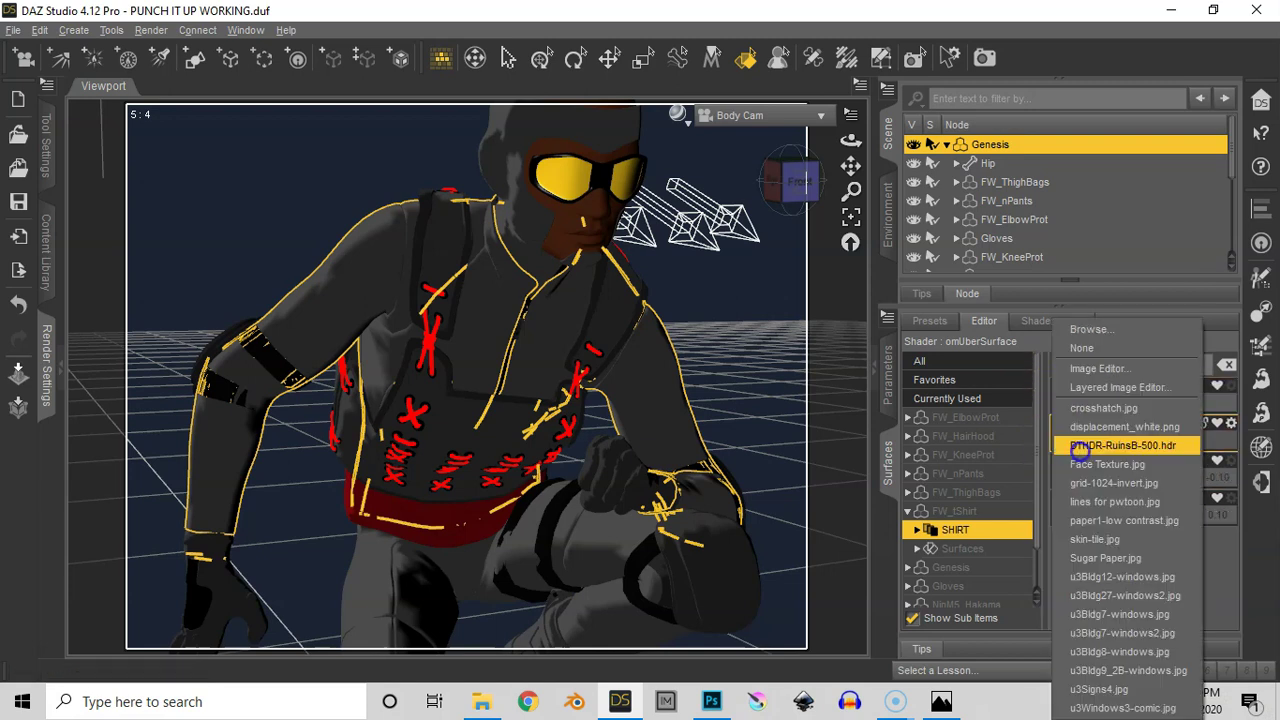
pyautogui.click(1090, 504)
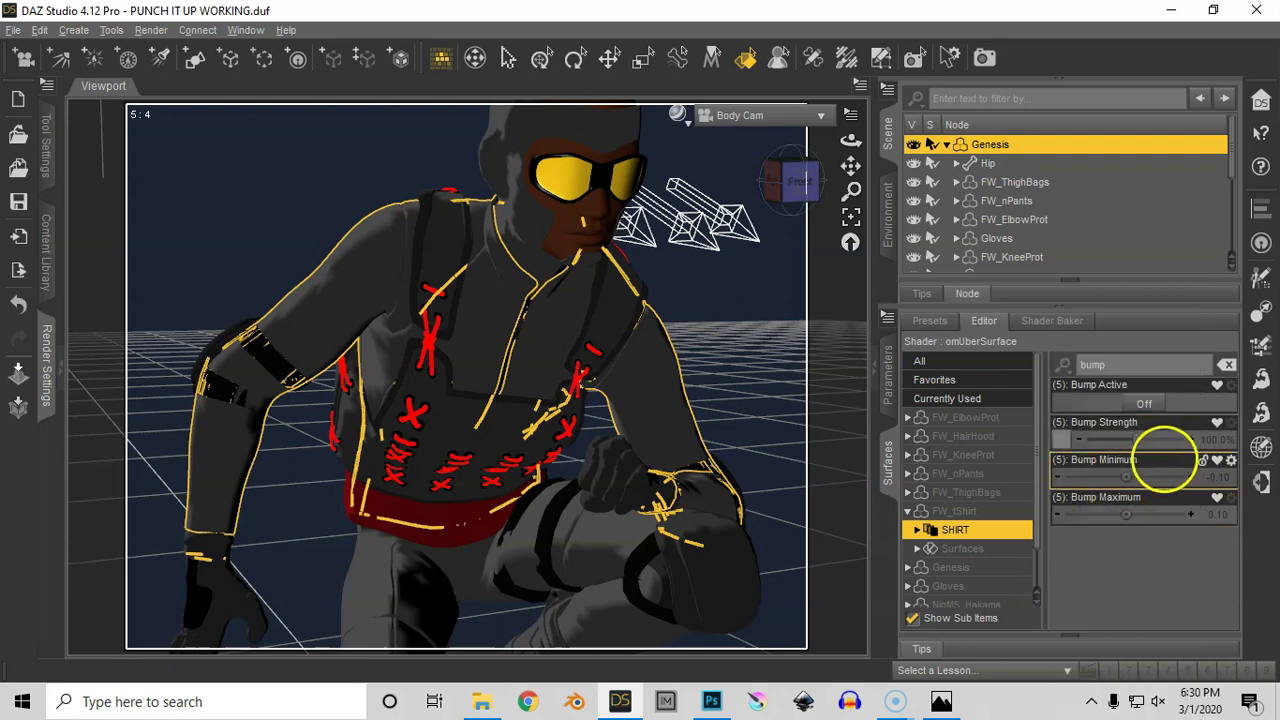
pyautogui.click(1216, 439)
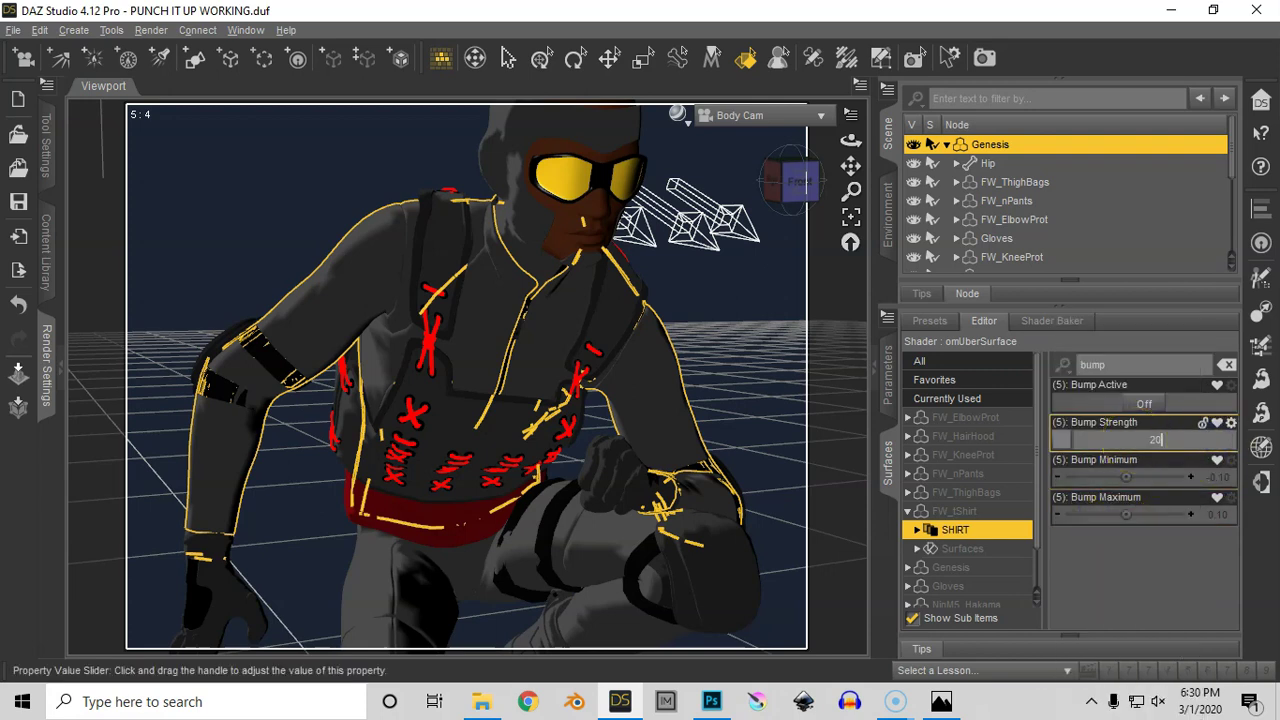
pyautogui.write('20')
pyautogui.press('Return')
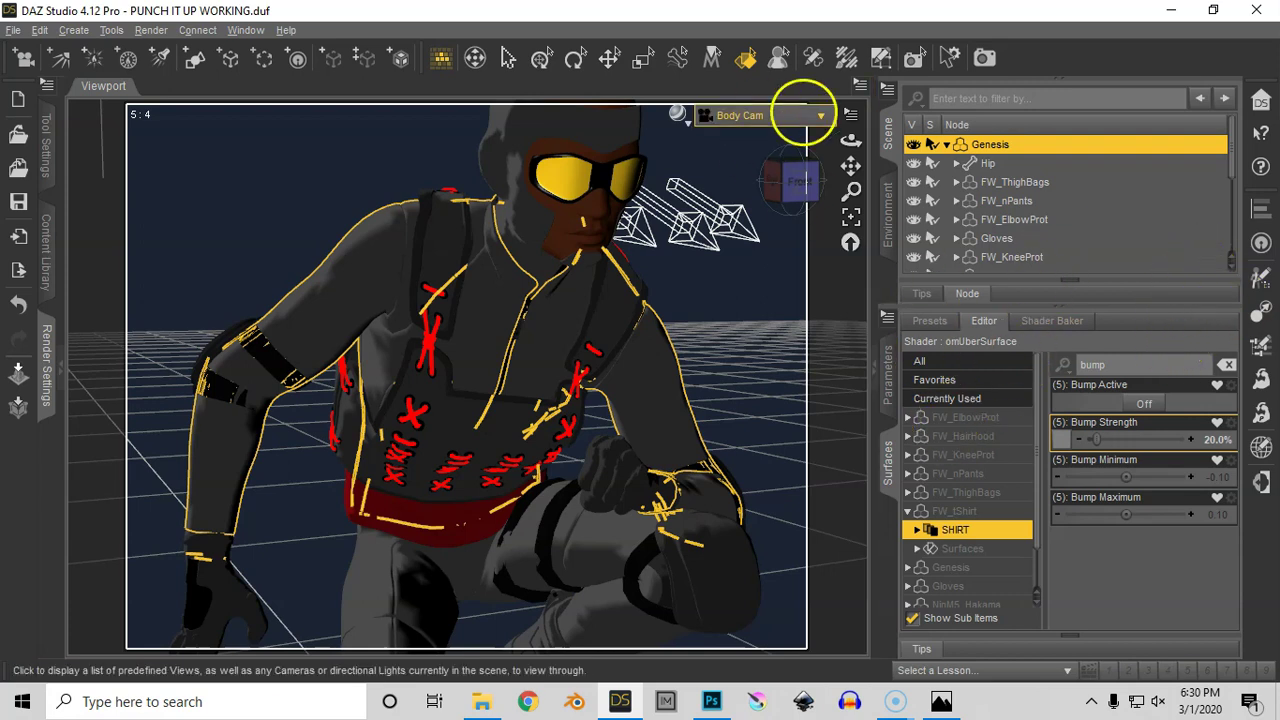
# Spot render the upper body from Body Cam to check the shirt's textures.
pyautogui.click(914, 57)
pyautogui.moveTo(171, 169); pyautogui.dragTo(304, 258)
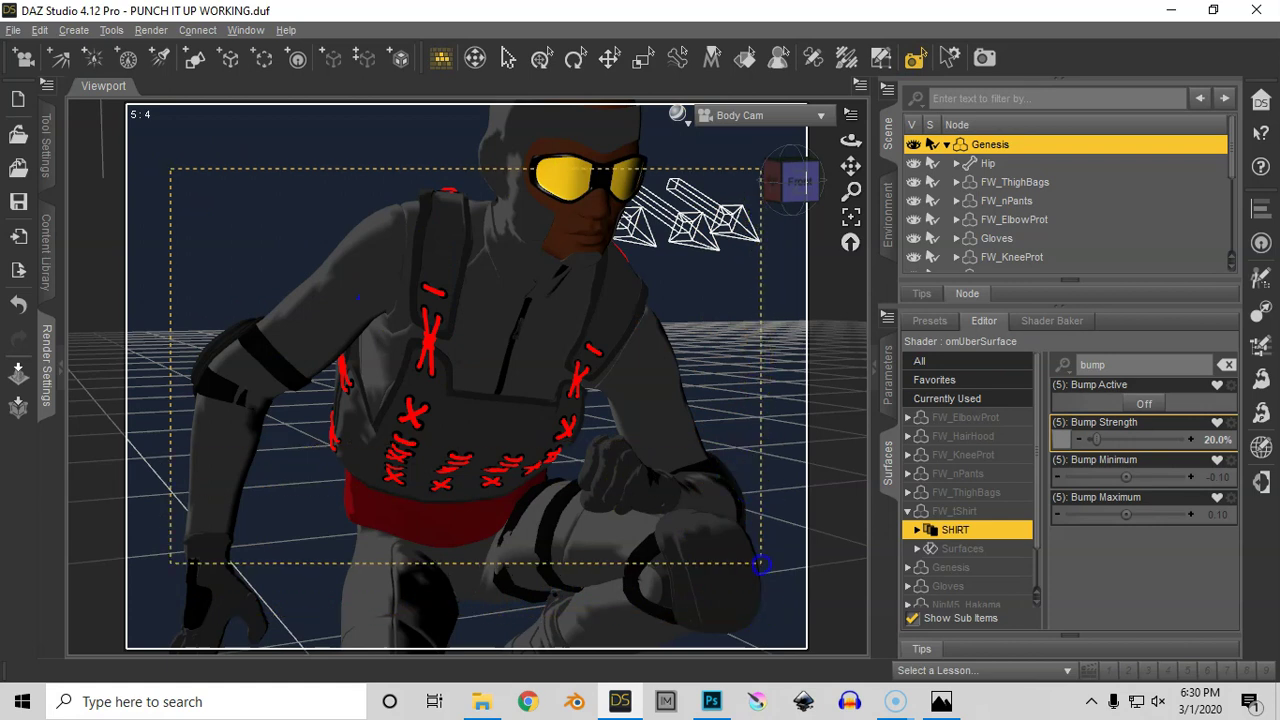
pyautogui.moveTo(761, 565); pyautogui.dragTo(761, 565)
pyautogui.click(720, 243)
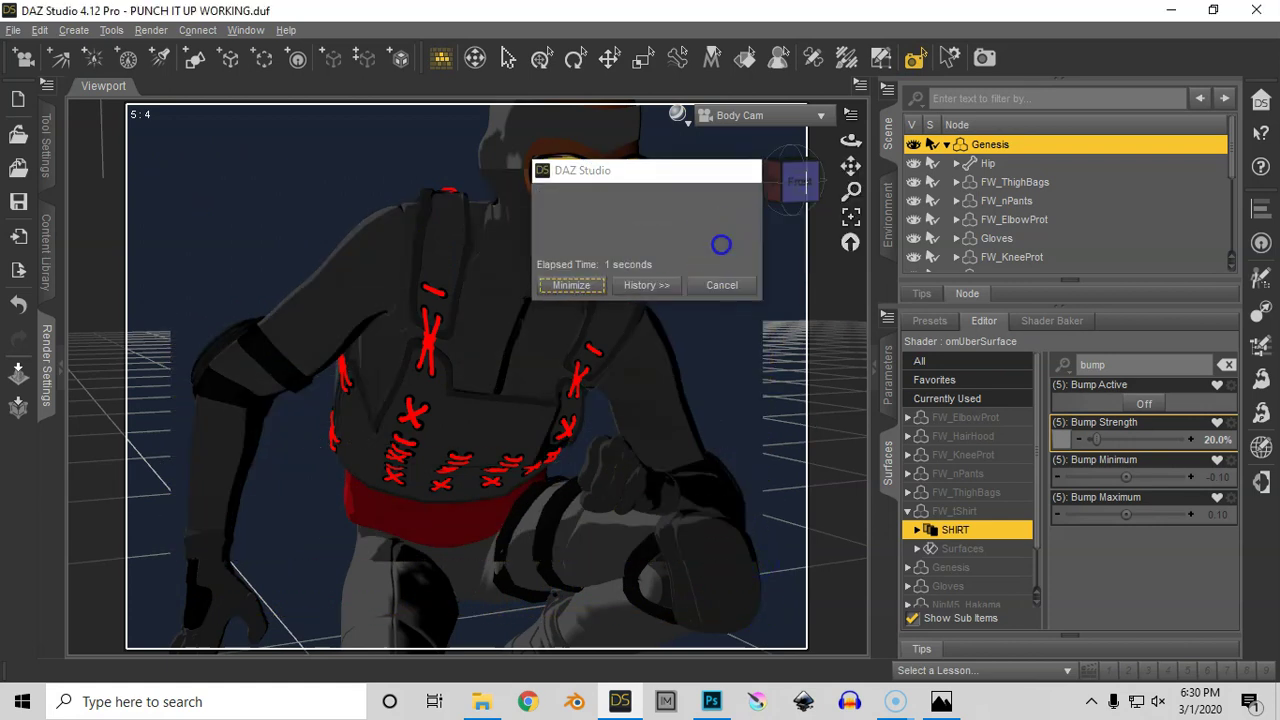
# Turn Bump Active on for the shirt surfaces and spot render the whole Body Cam framing.
pyautogui.click(1144, 403)
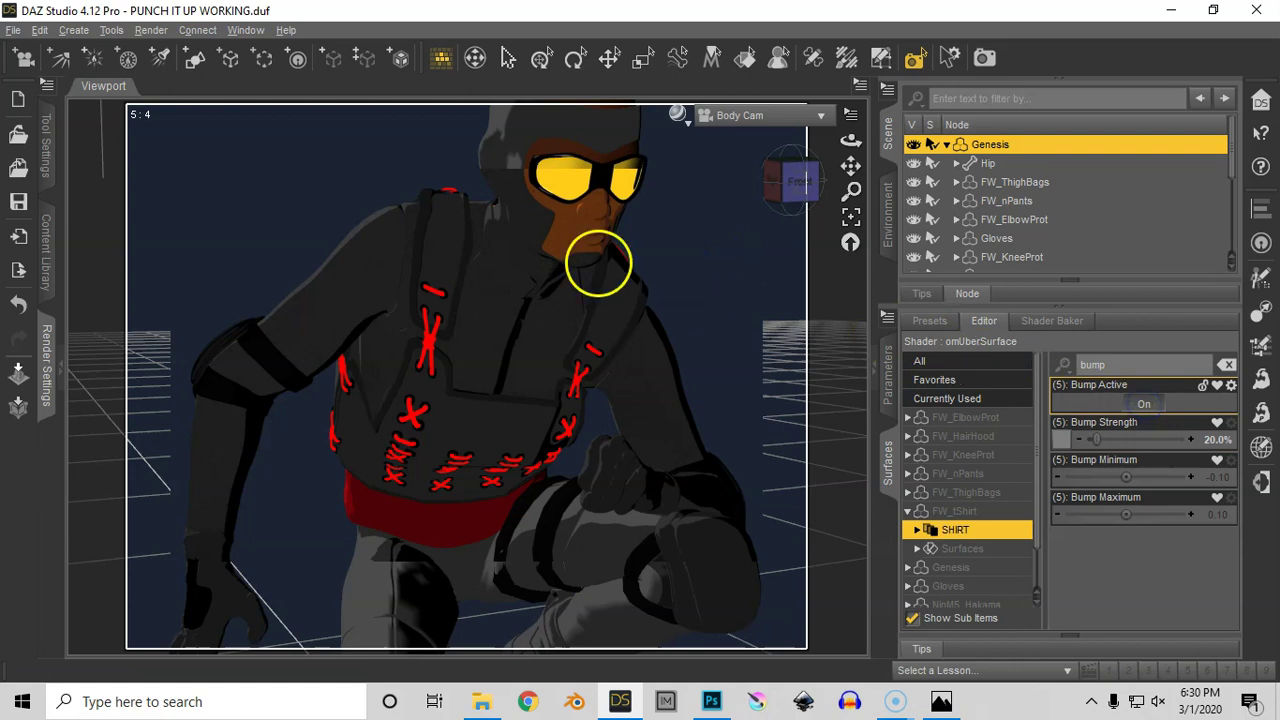
pyautogui.click(161, 158)
pyautogui.moveTo(615, 557); pyautogui.dragTo(776, 650)
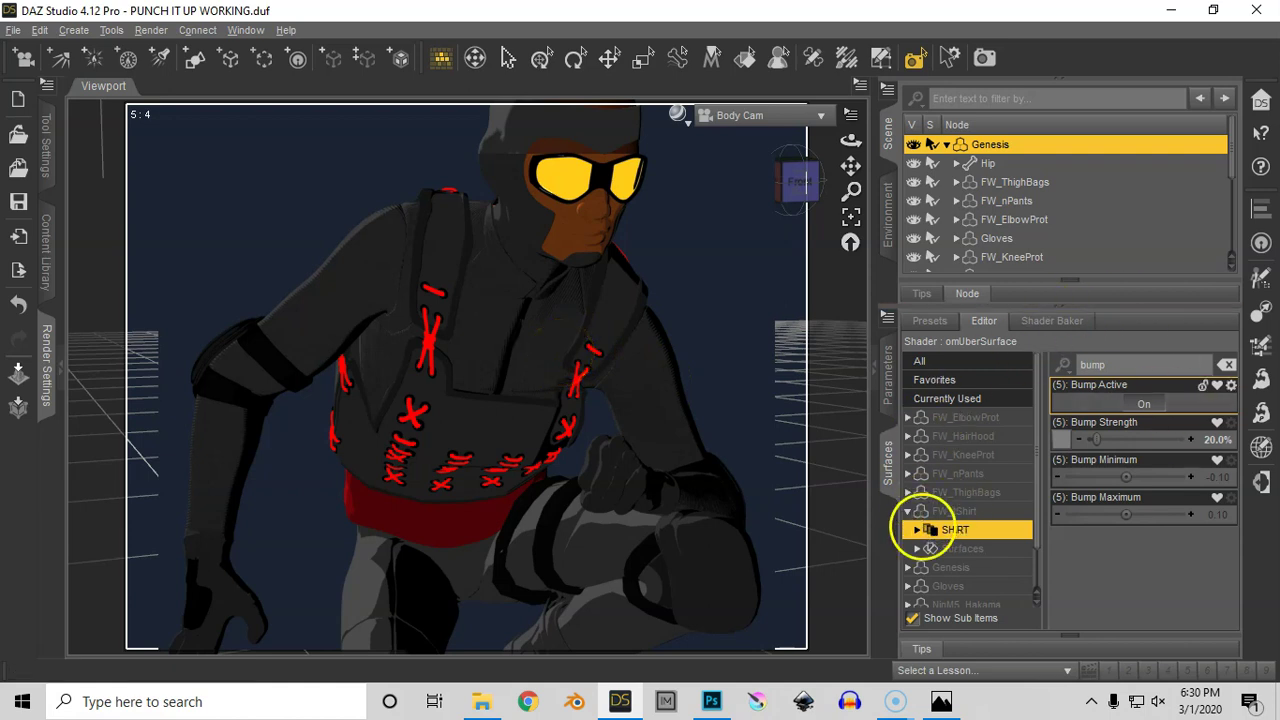
# Select only the 10ShirtSleeves surface and replace its Bump Strength map with another line texture from the TEXTURES folder.
pyautogui.click(917, 549)
pyautogui.moveTo(1039, 455); pyautogui.dragTo(1029, 510)
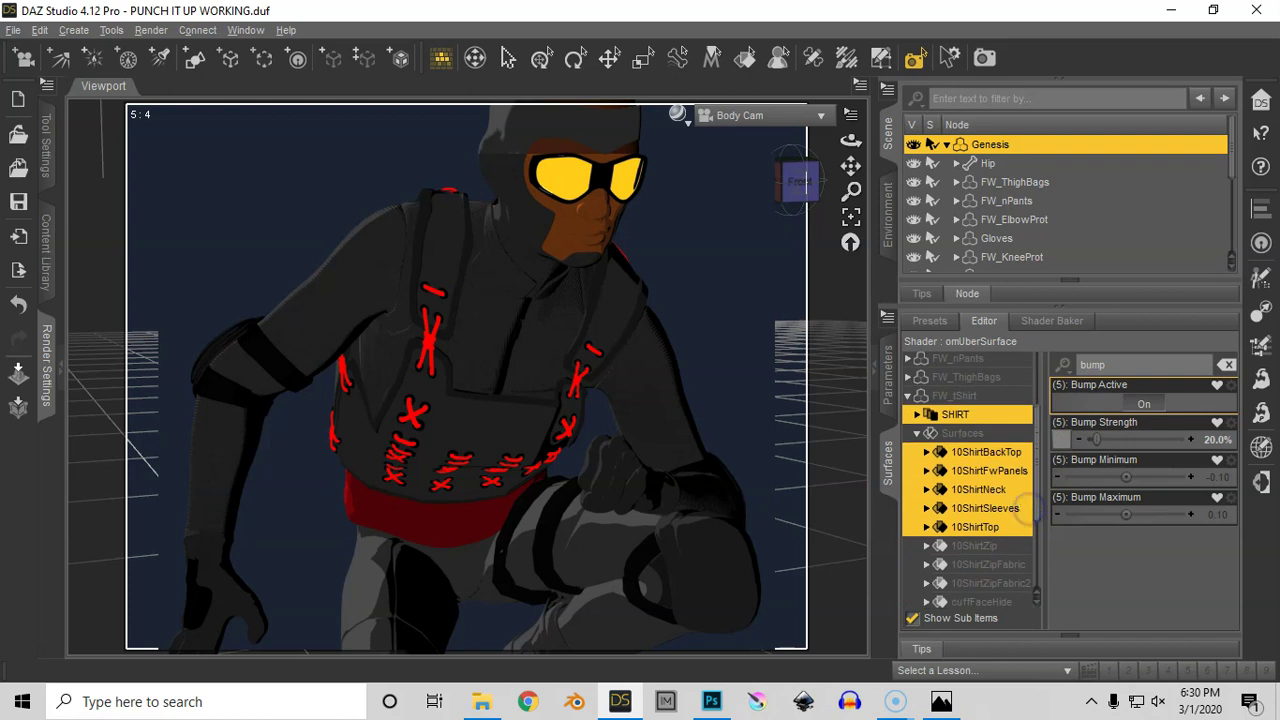
pyautogui.click(1001, 508)
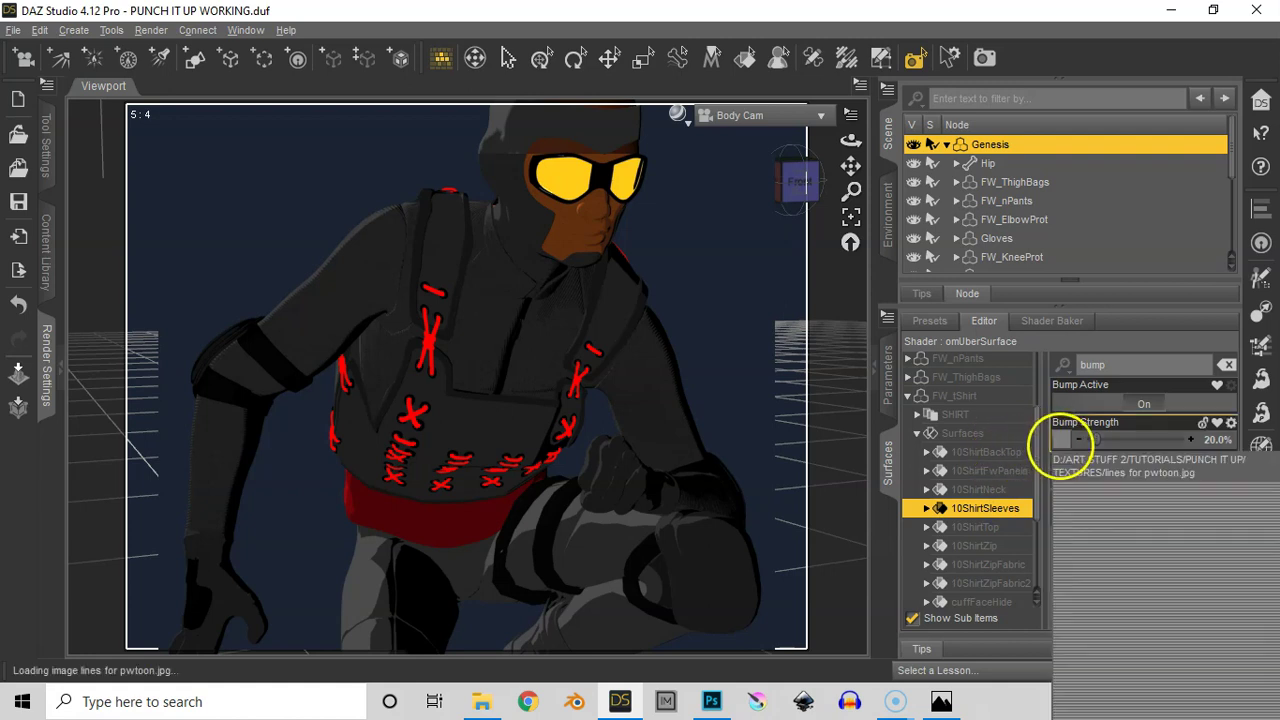
pyautogui.click(1061, 439)
pyautogui.click(1096, 336)
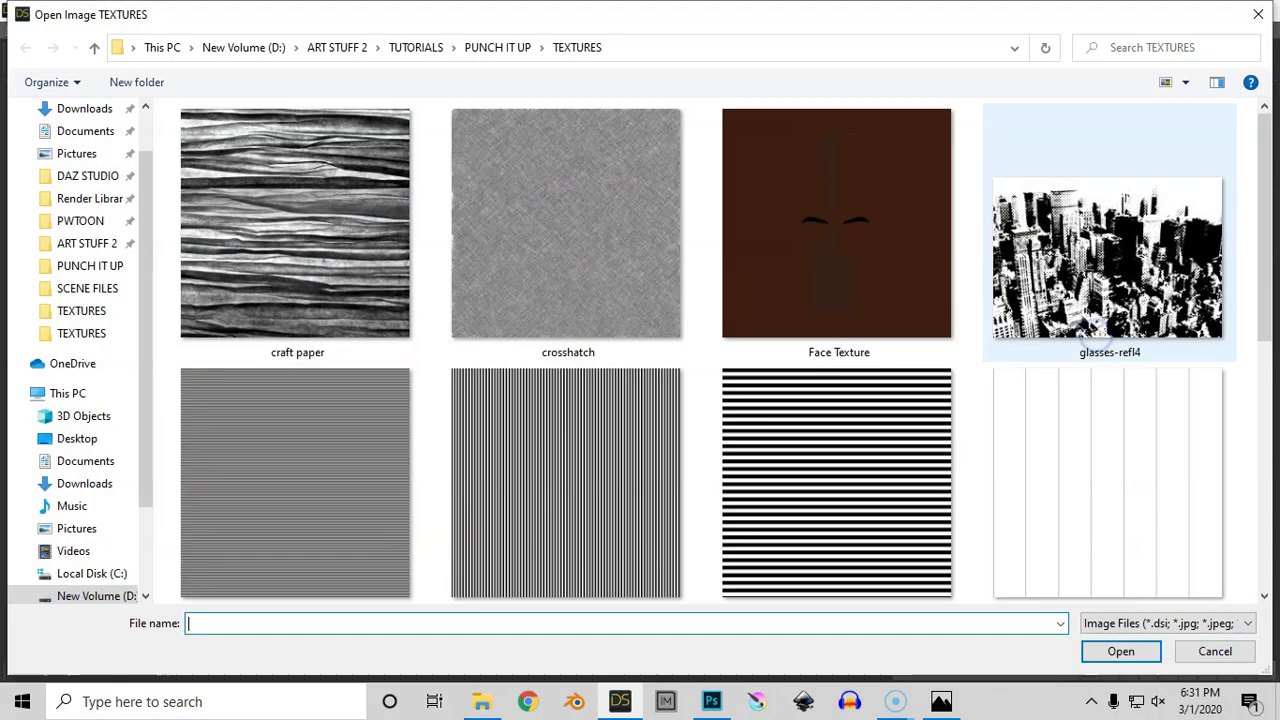
pyautogui.moveTo(1262, 297); pyautogui.dragTo(1260, 343)
pyautogui.doubleClick(886, 417)
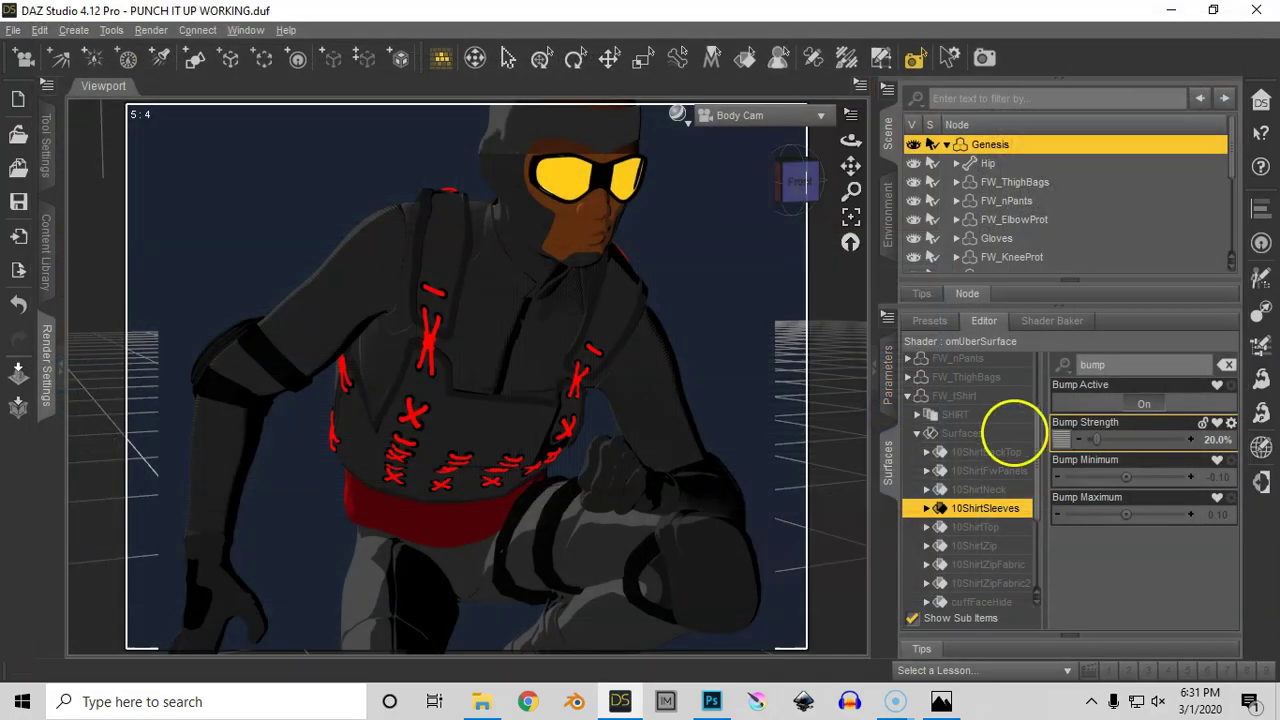
# Set the shirt sleeves' Bump Strength to 70% and spot render the character from Body Cam.
pyautogui.moveTo(1063, 440)
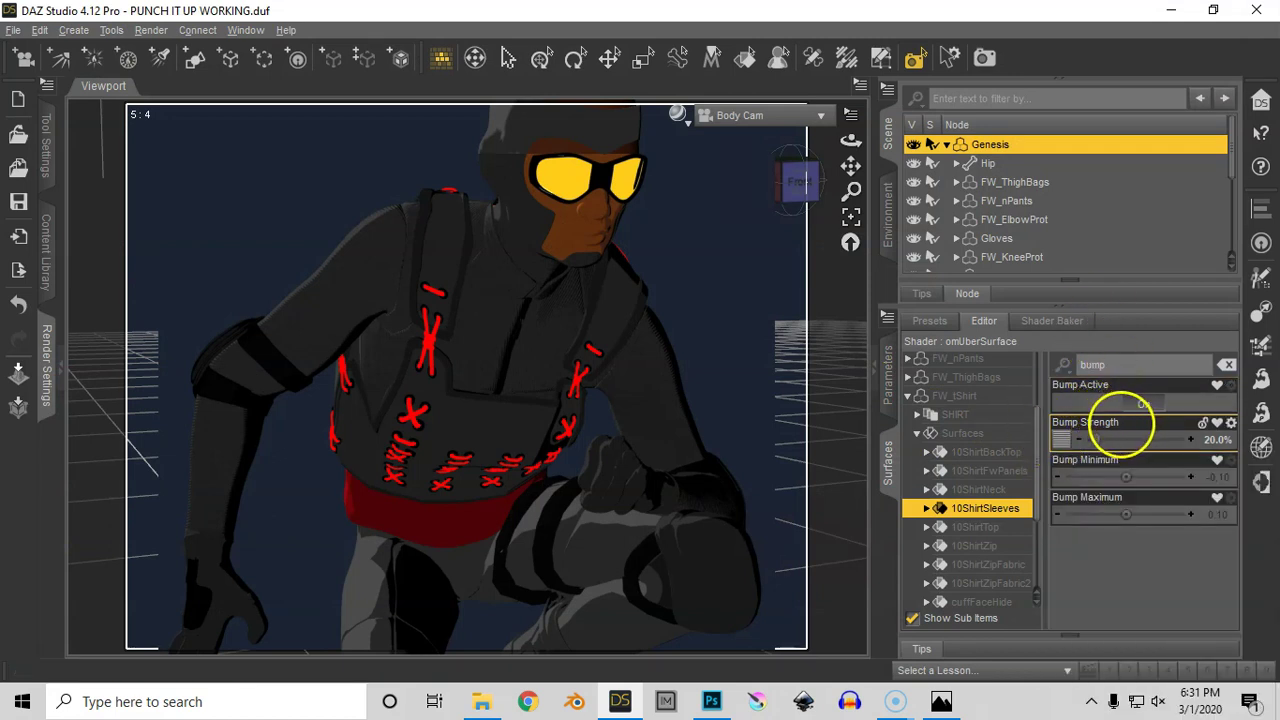
pyautogui.click(1215, 440)
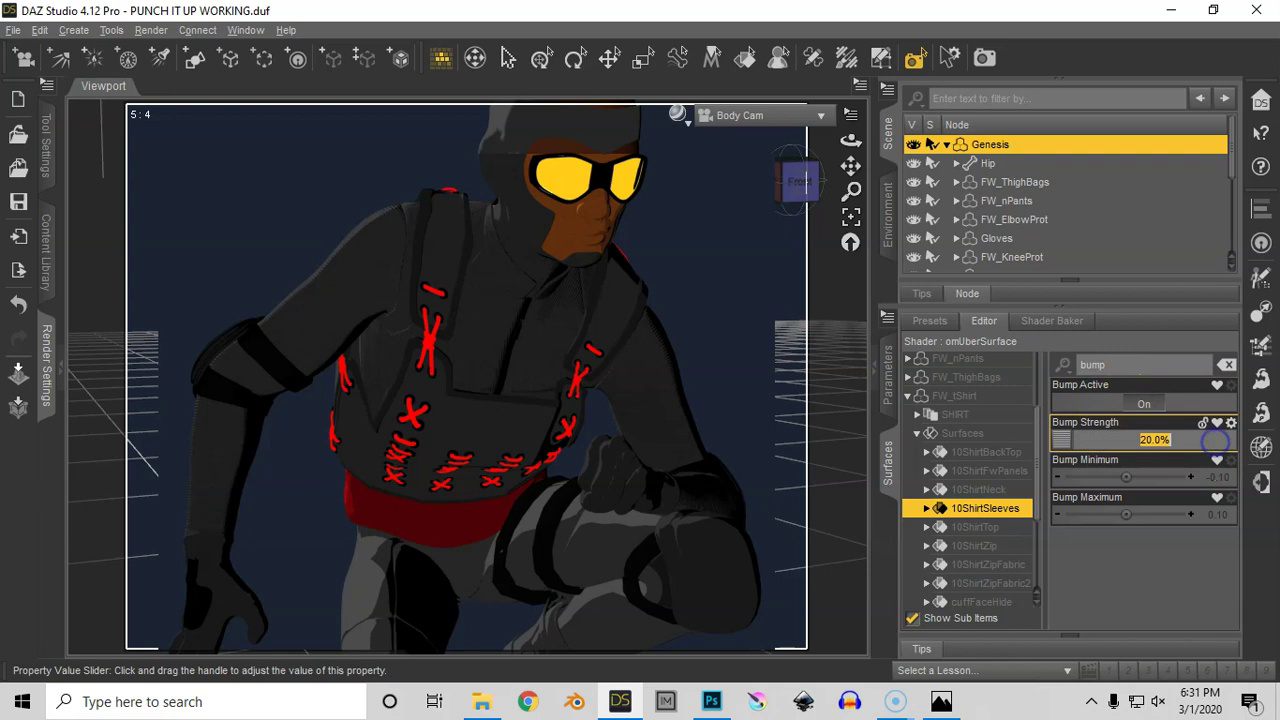
pyautogui.press('Return')
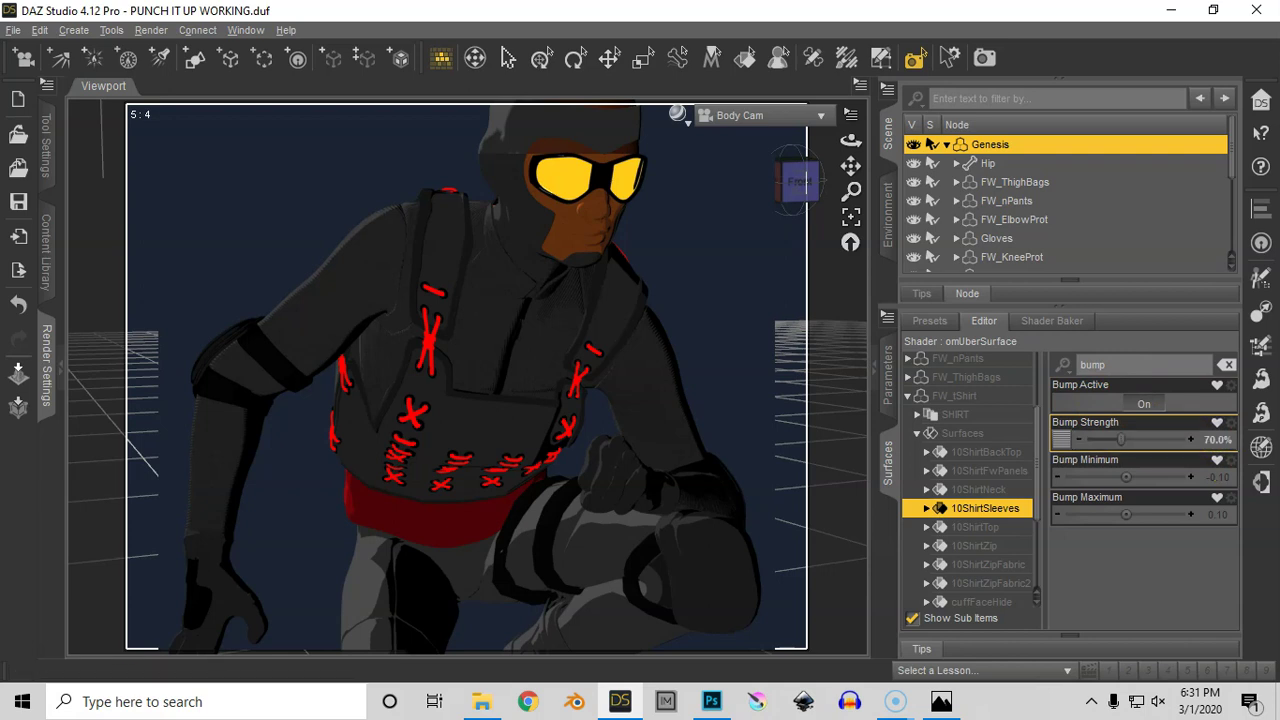
pyautogui.click(764, 251)
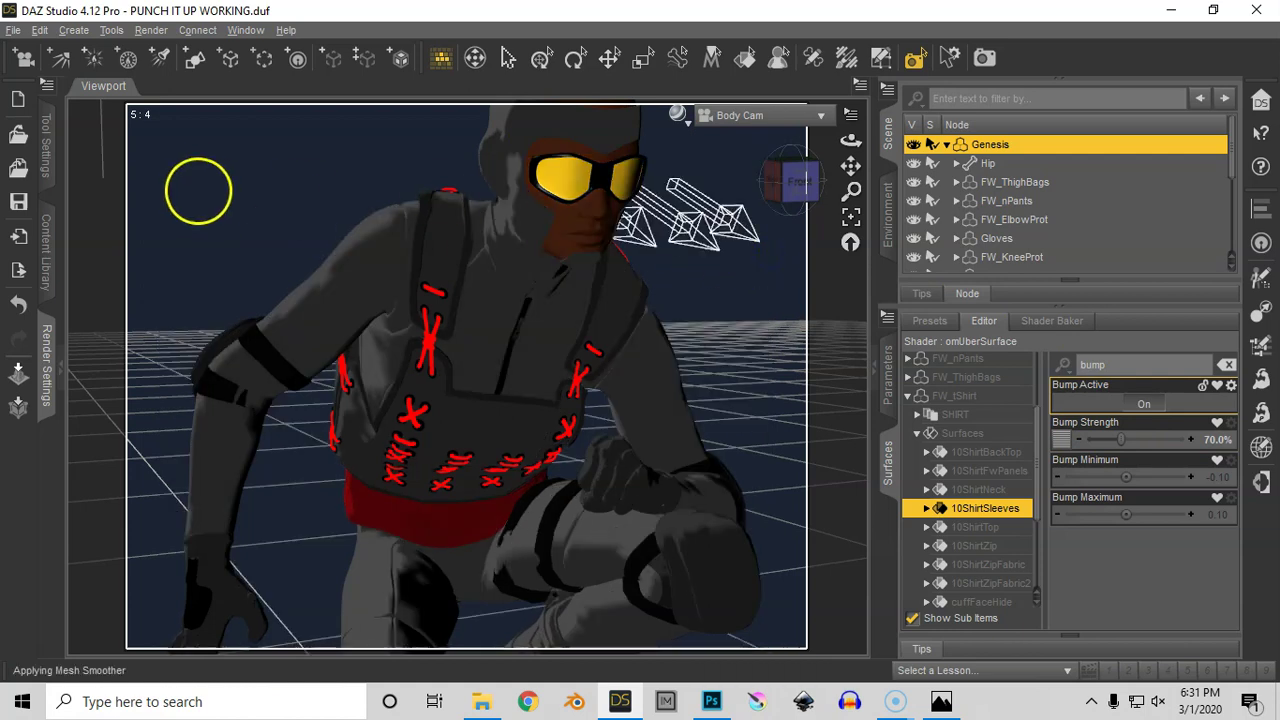
pyautogui.click(743, 578)
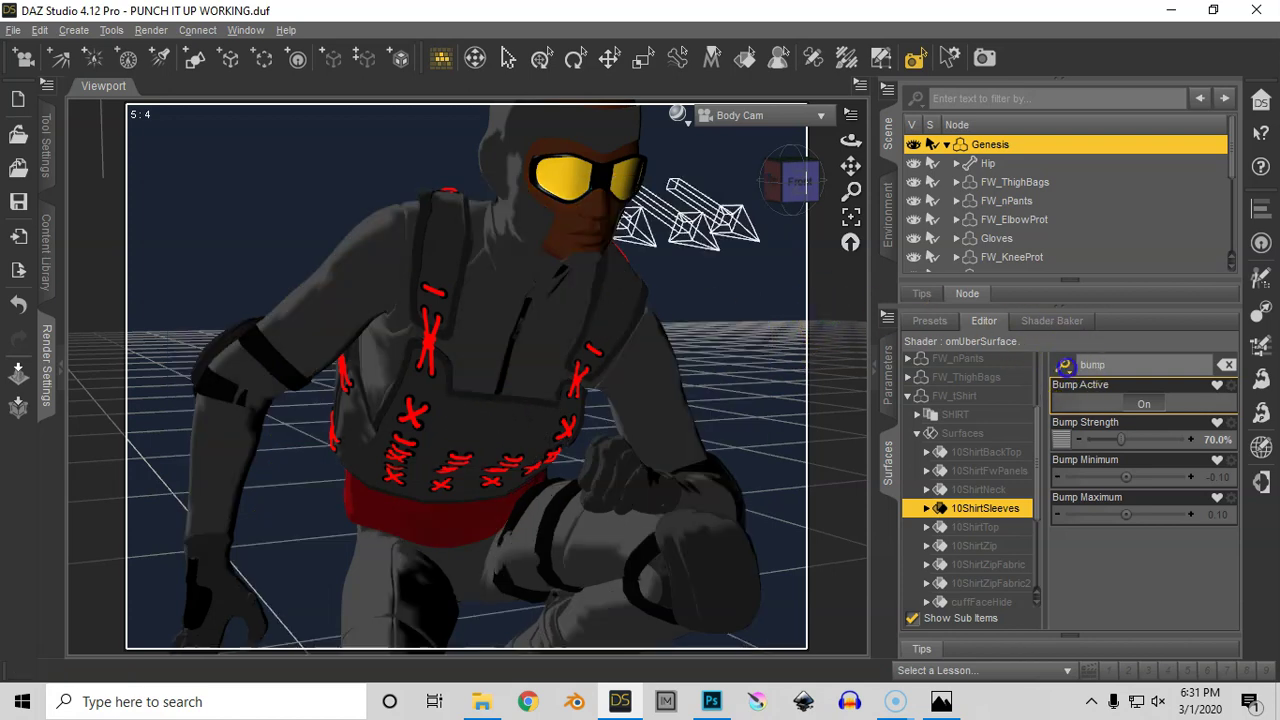
# Set the shirt sleeves' Map Tiling V to 2 and spot render the character from Body Cam.
pyautogui.click(1065, 366)
pyautogui.click(1086, 500)
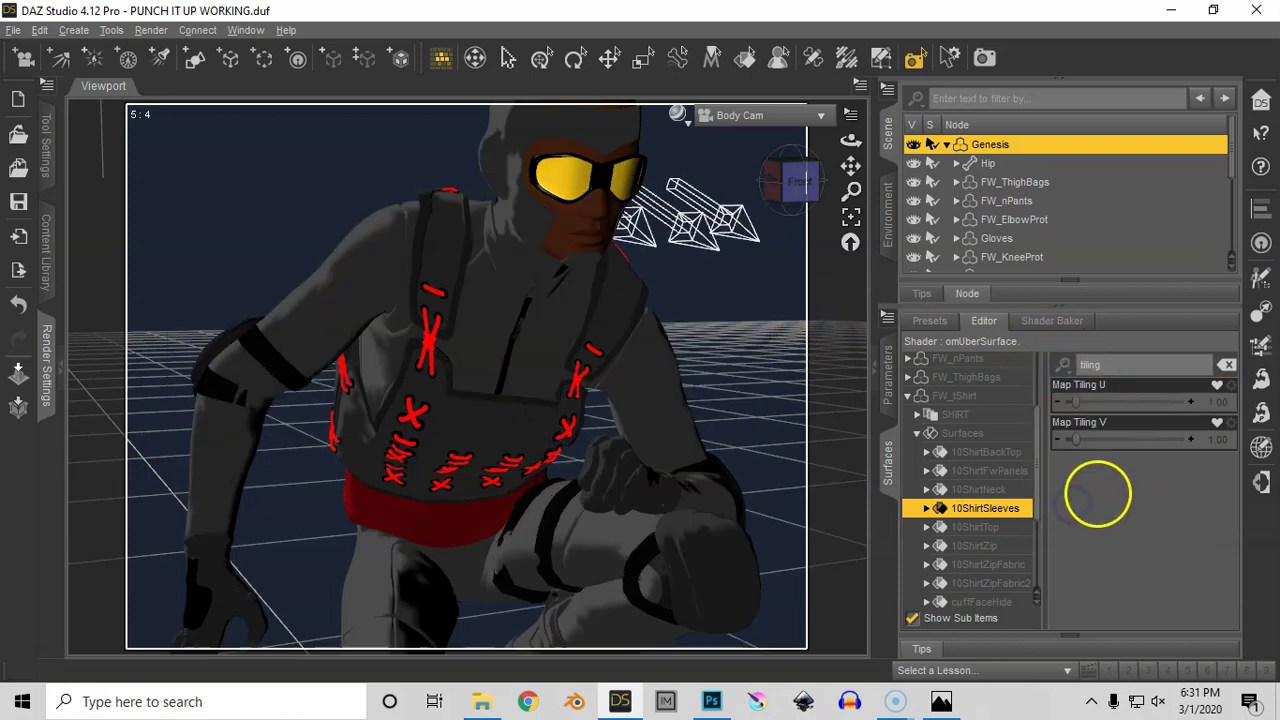
pyautogui.click(1215, 440)
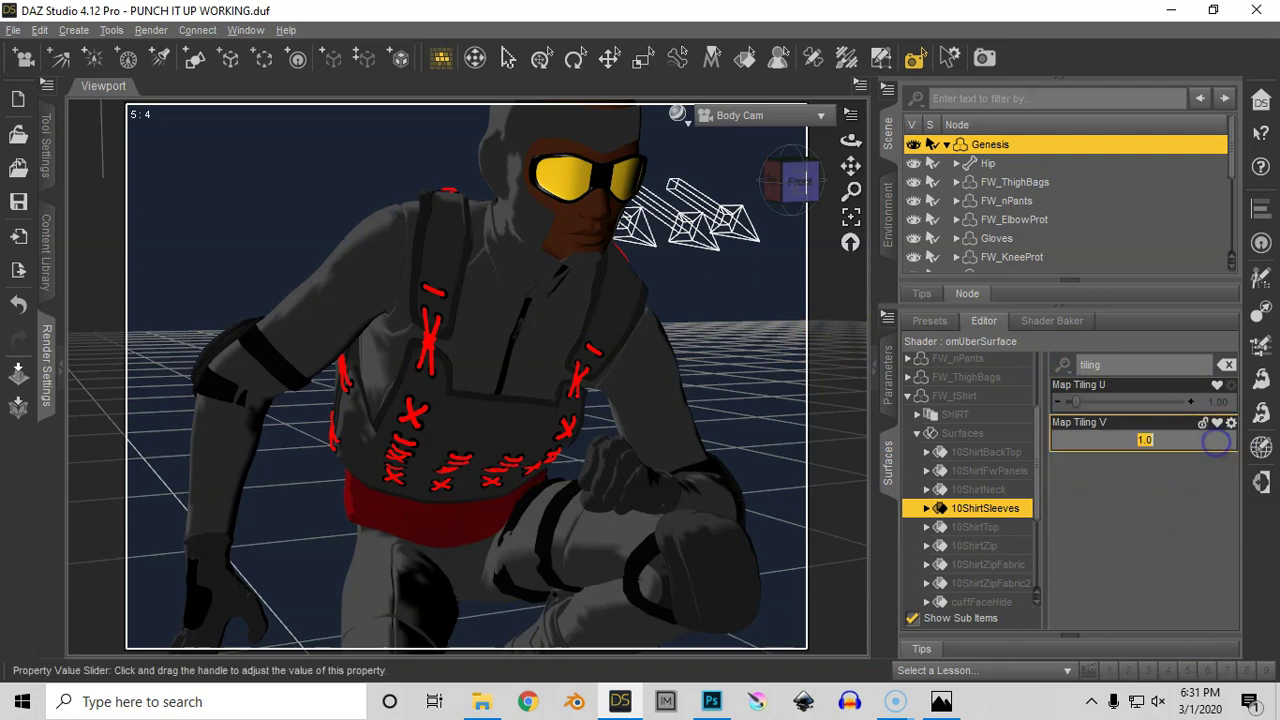
pyautogui.write('2')
pyautogui.press('Return')
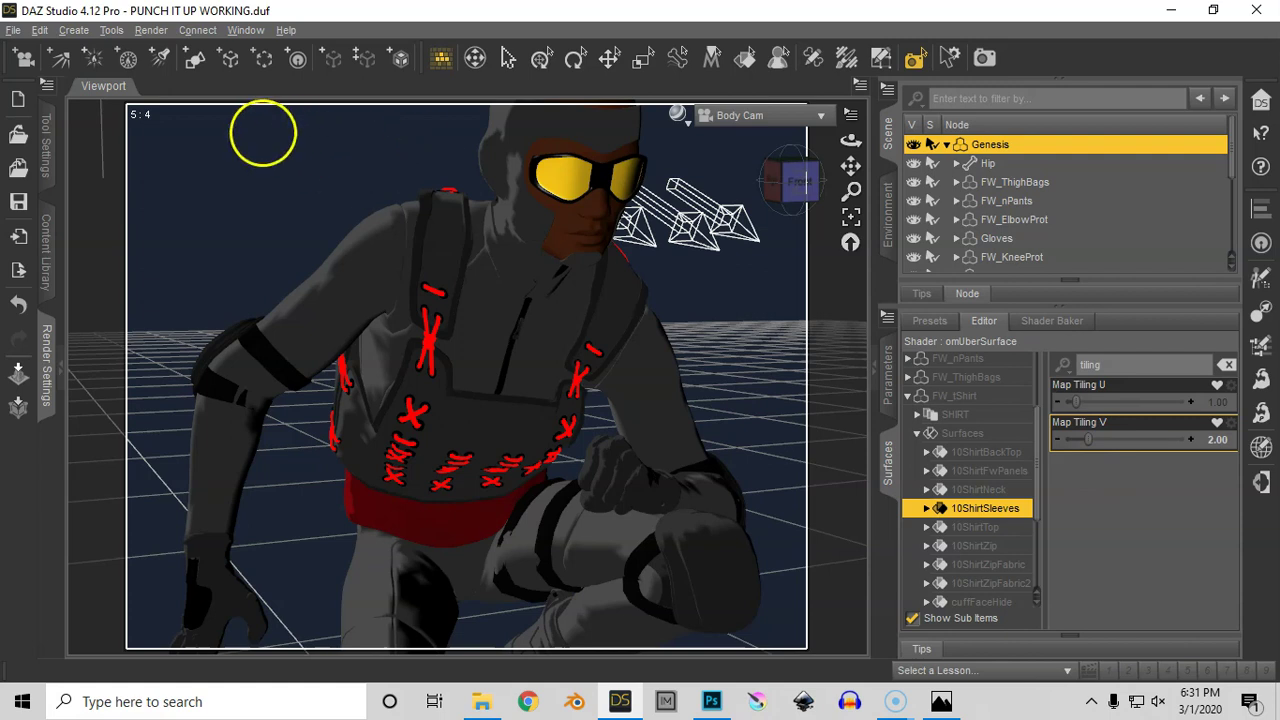
pyautogui.moveTo(160, 171); pyautogui.dragTo(692, 622)
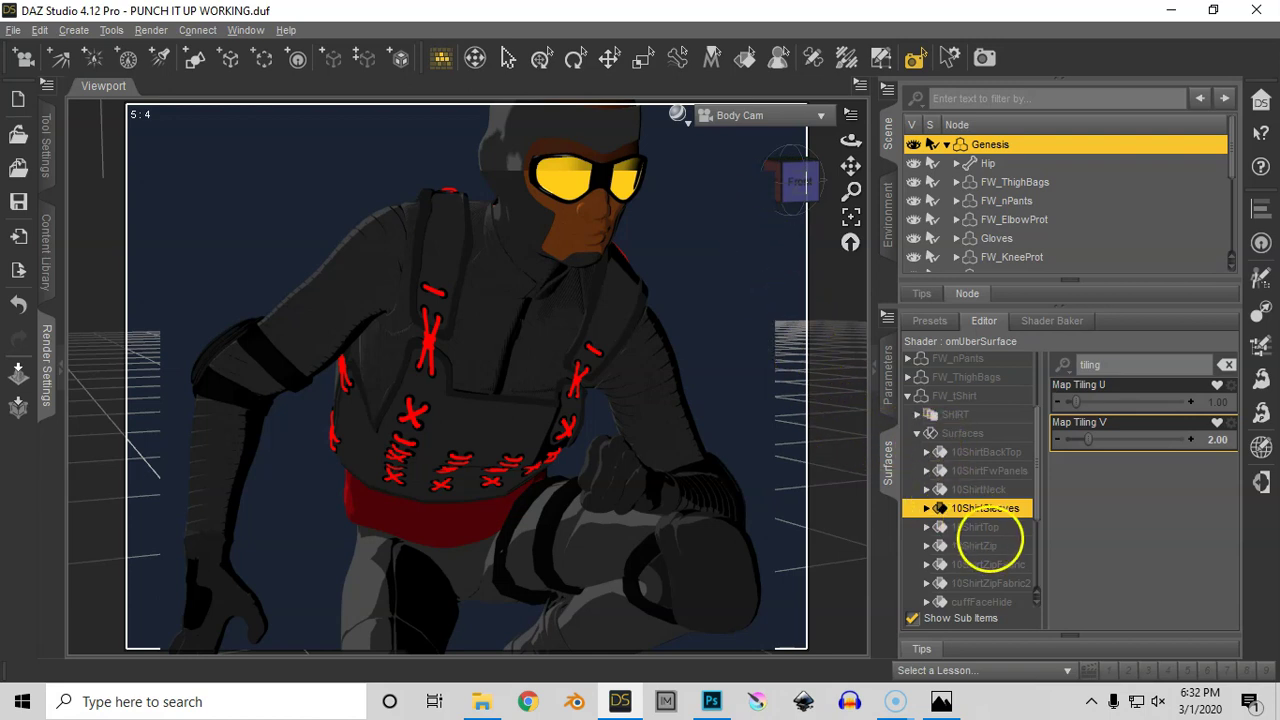
# Select the 10ShirtTop surface and replace its Bump Strength map with lines for pwtoon2-vert from the TEXTURES folder.
pyautogui.click(992, 532)
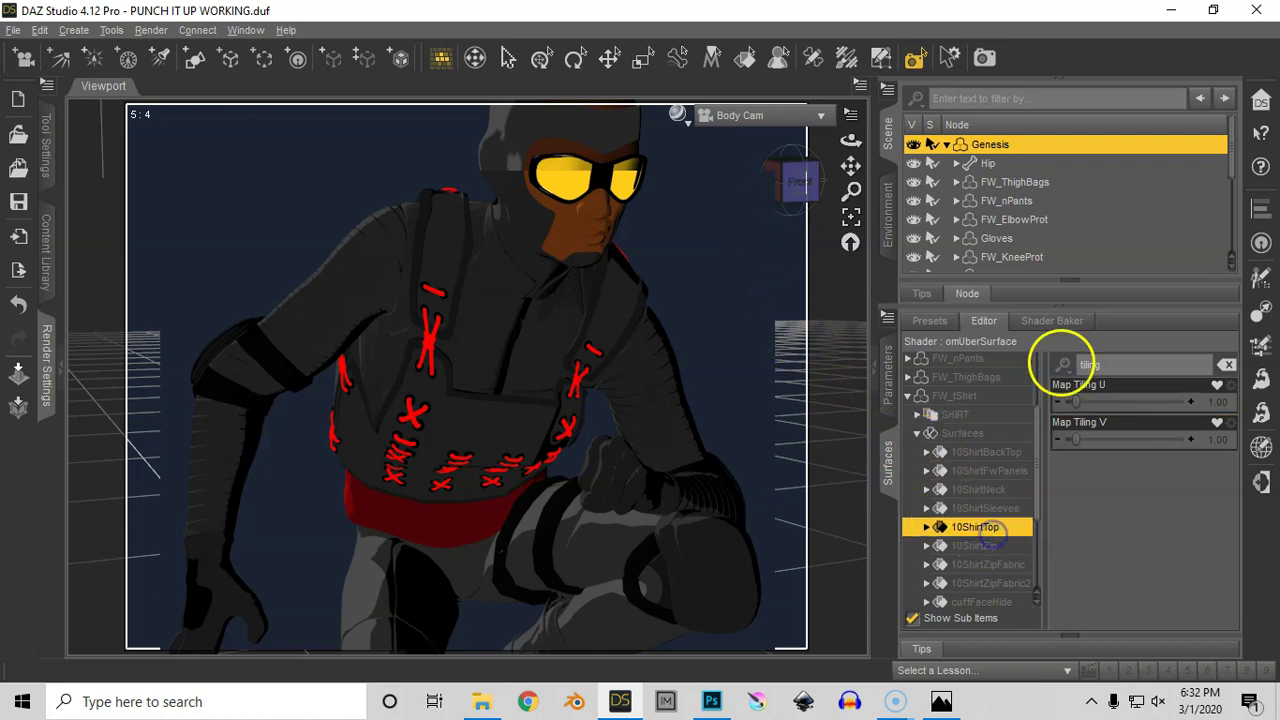
pyautogui.click(1065, 366)
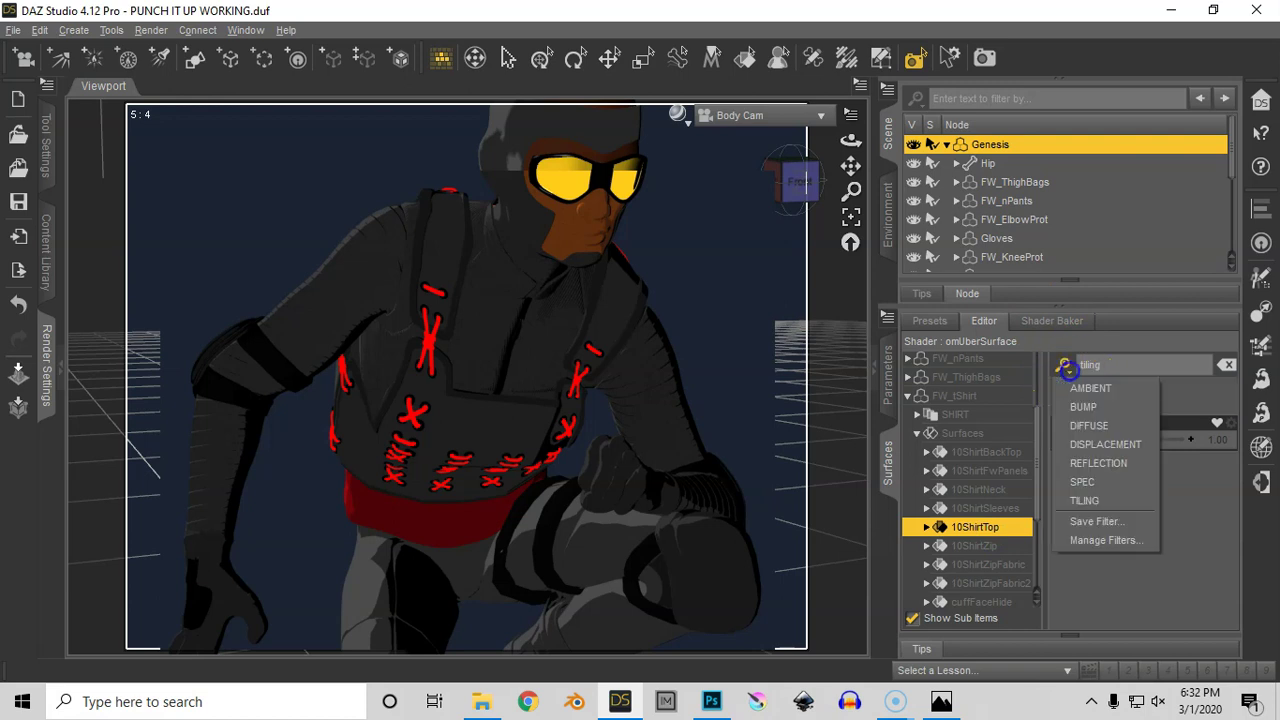
pyautogui.click(1070, 407)
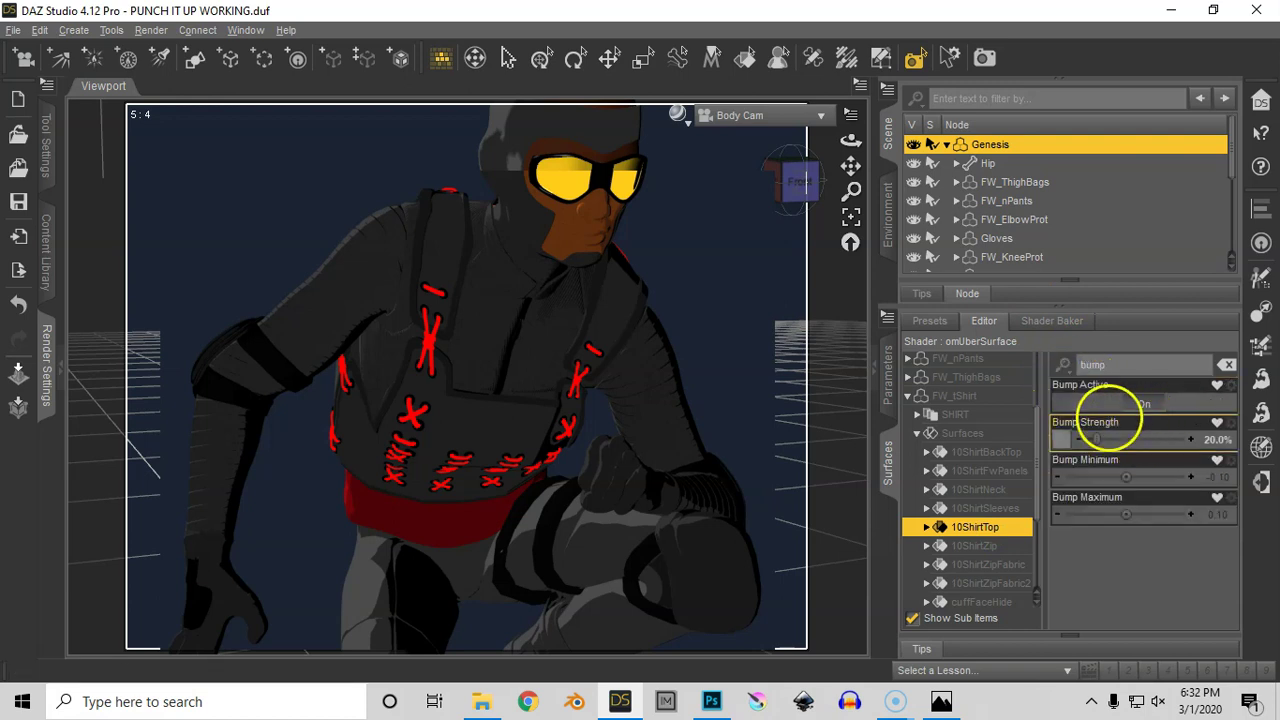
pyautogui.moveTo(1068, 436)
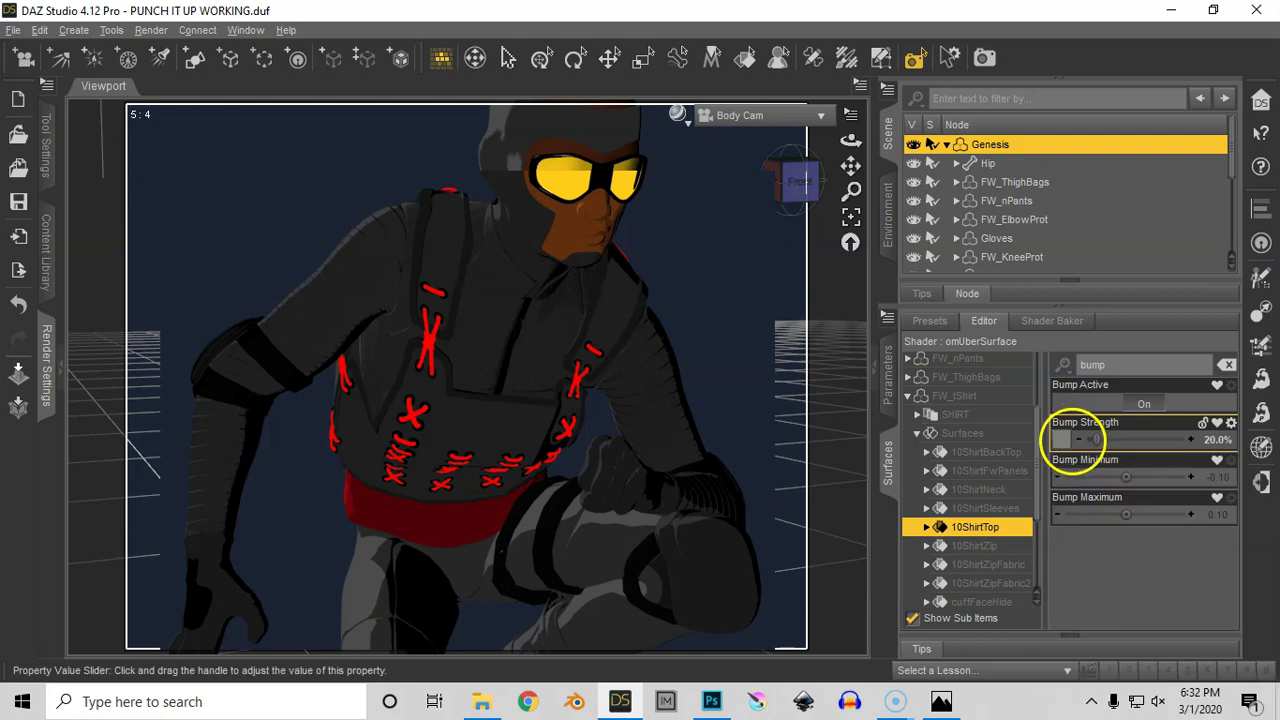
pyautogui.click(1065, 438)
pyautogui.click(1084, 311)
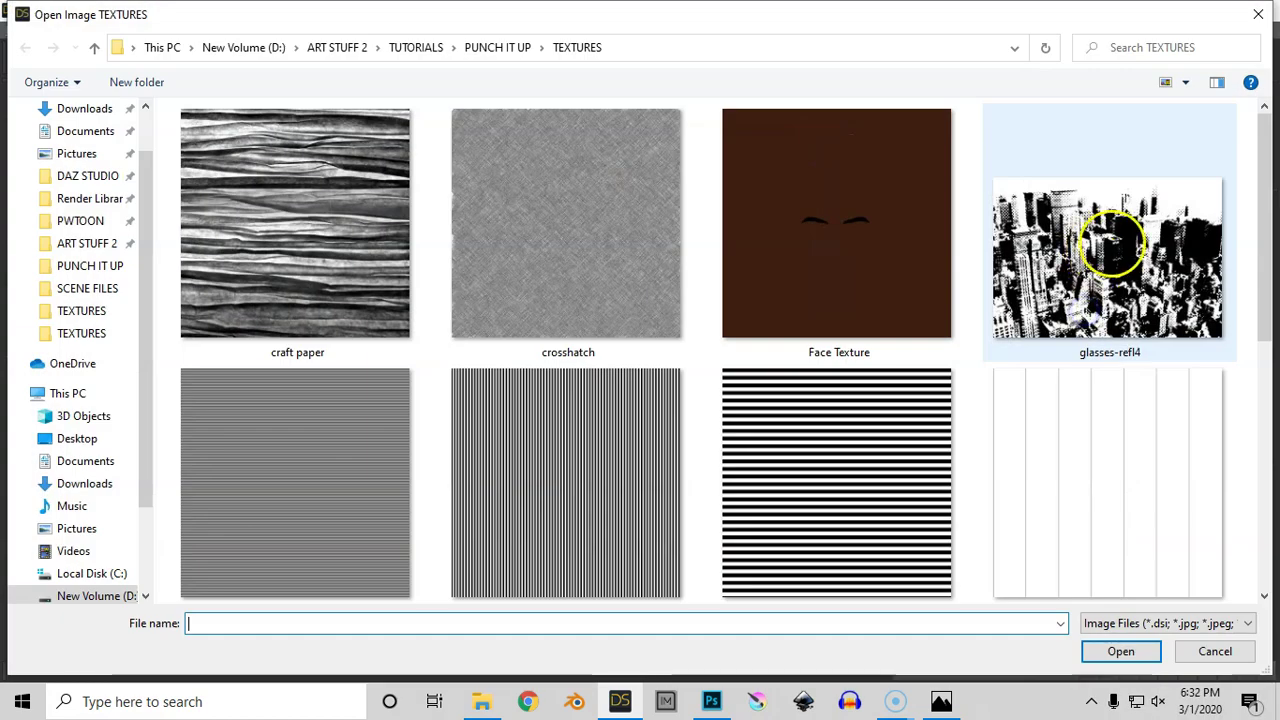
pyautogui.scroll(-2, 1233, 307)
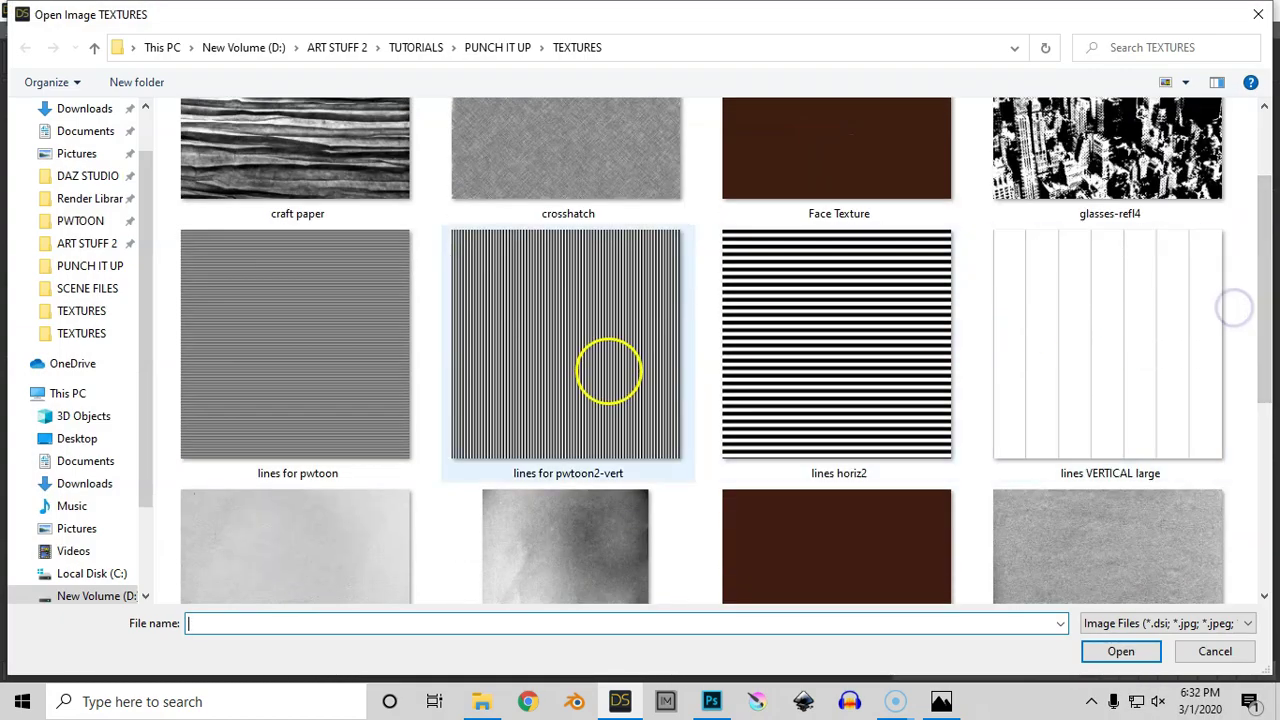
pyautogui.doubleClick(609, 366)
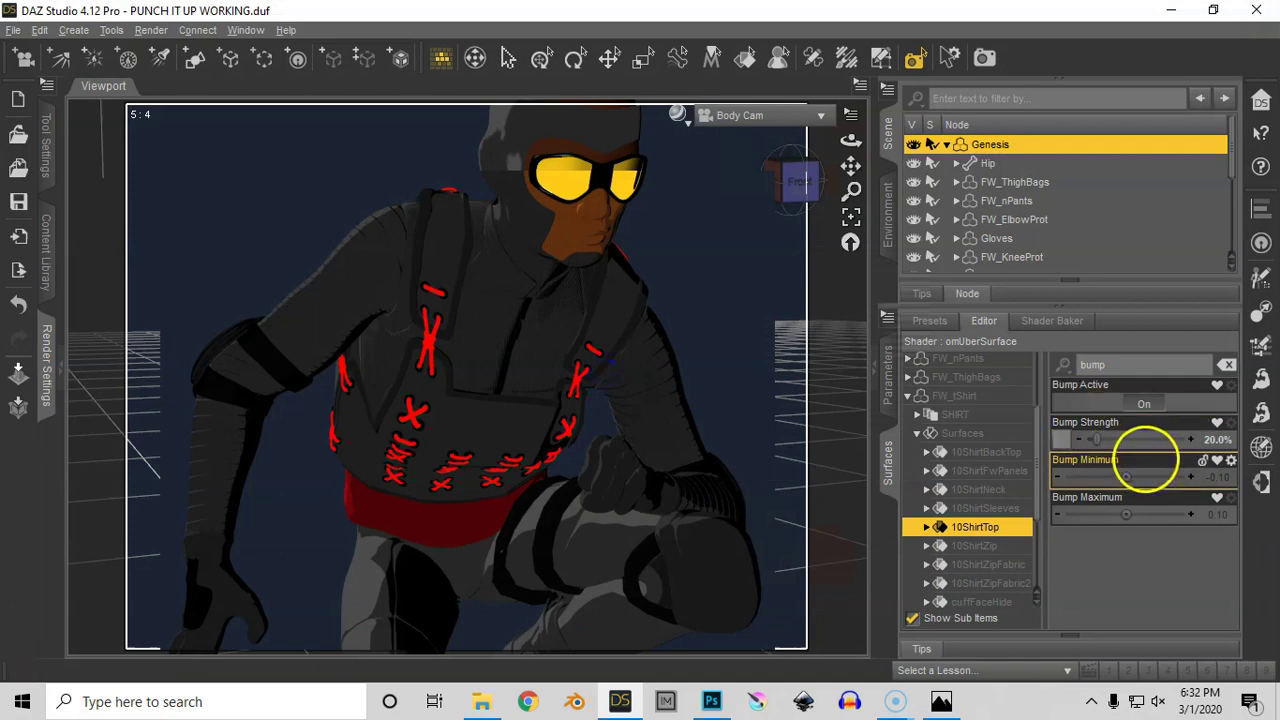
# Set the 10ShirtTop surface's Bump Strength to 53% and spot render the character from Body Cam.
pyautogui.click(1213, 440)
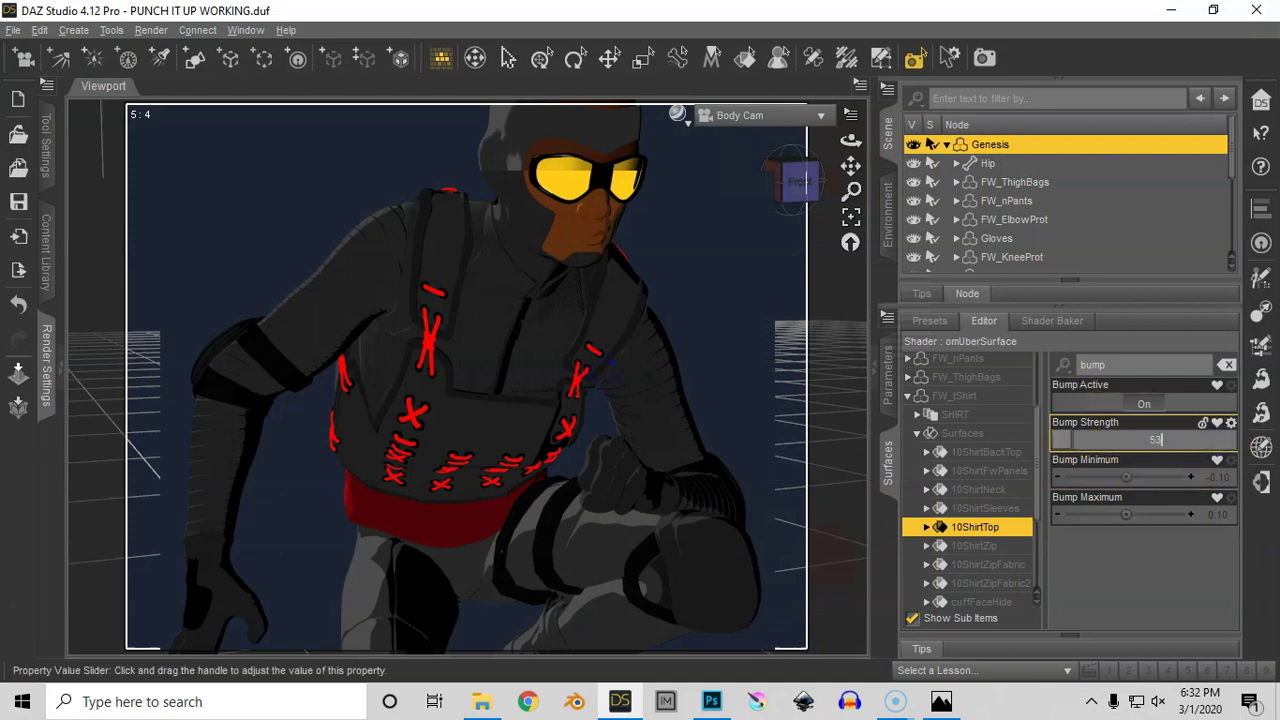
pyautogui.press('Return')
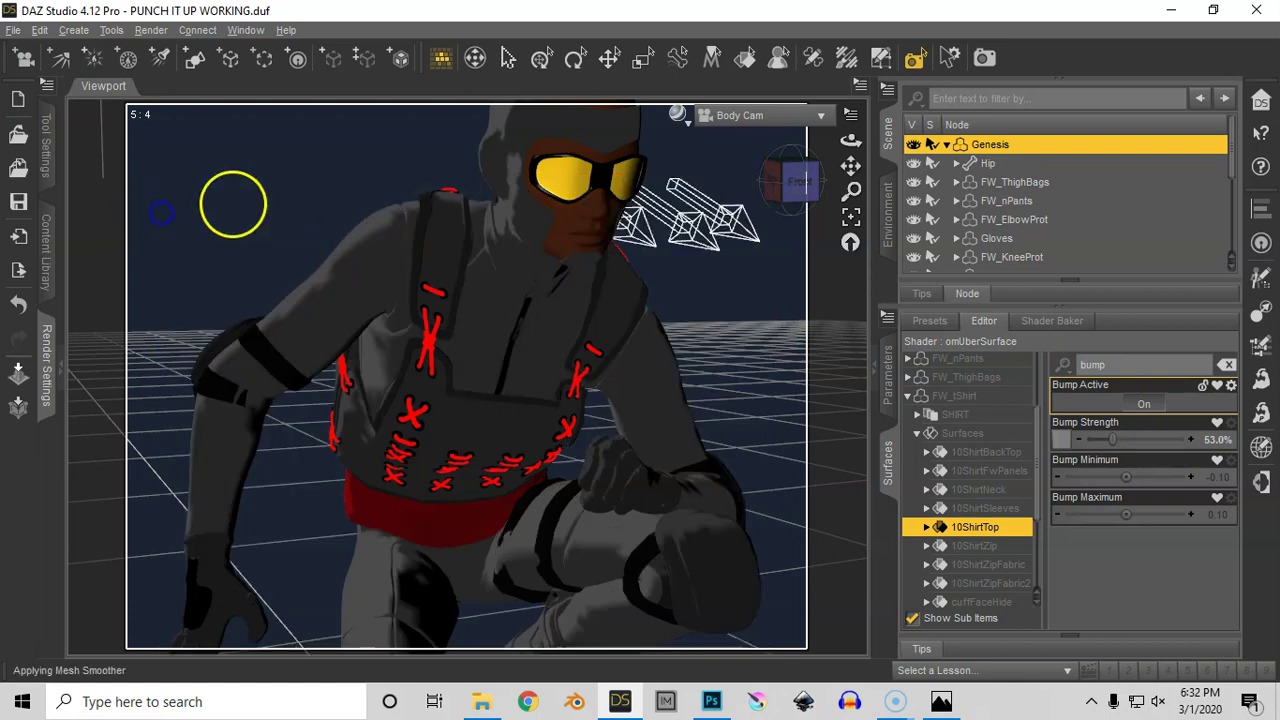
pyautogui.moveTo(200, 176); pyautogui.dragTo(358, 296)
pyautogui.moveTo(750, 571); pyautogui.dragTo(751, 571)
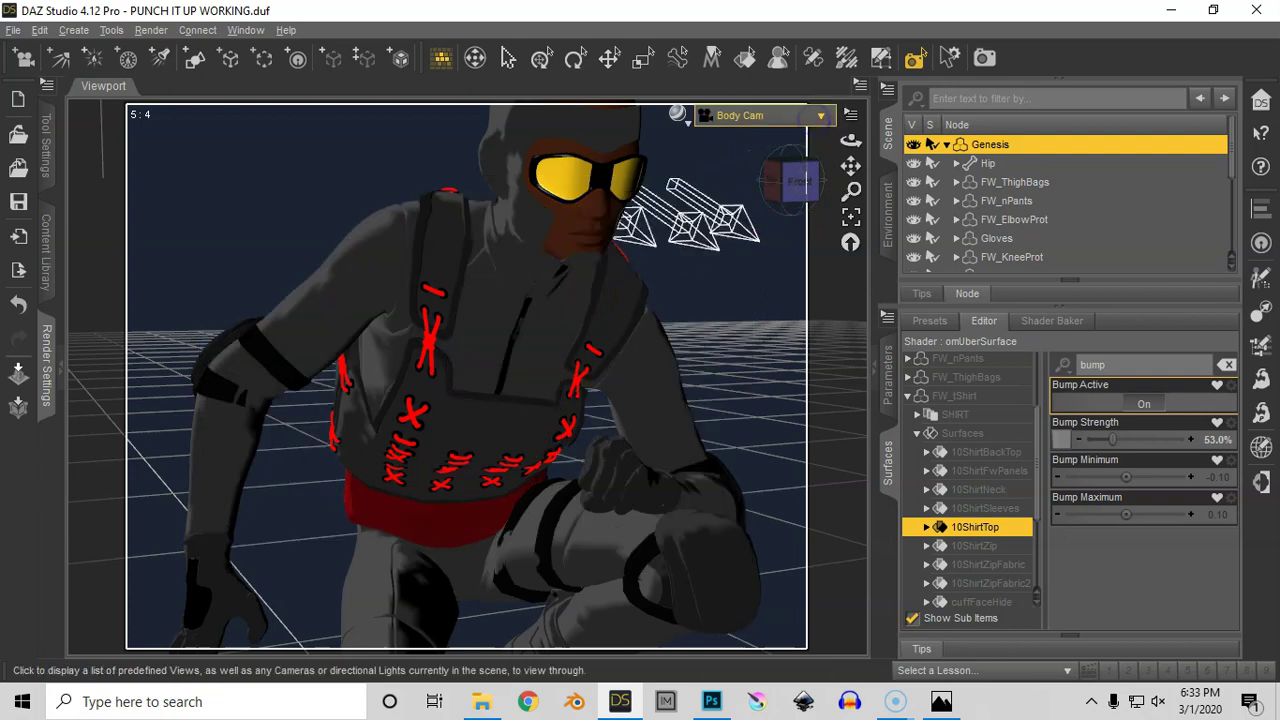
# View the scene through Default Camera and spot render the full figure to check the shirt textures.
pyautogui.click(677, 113)
pyautogui.click(786, 269)
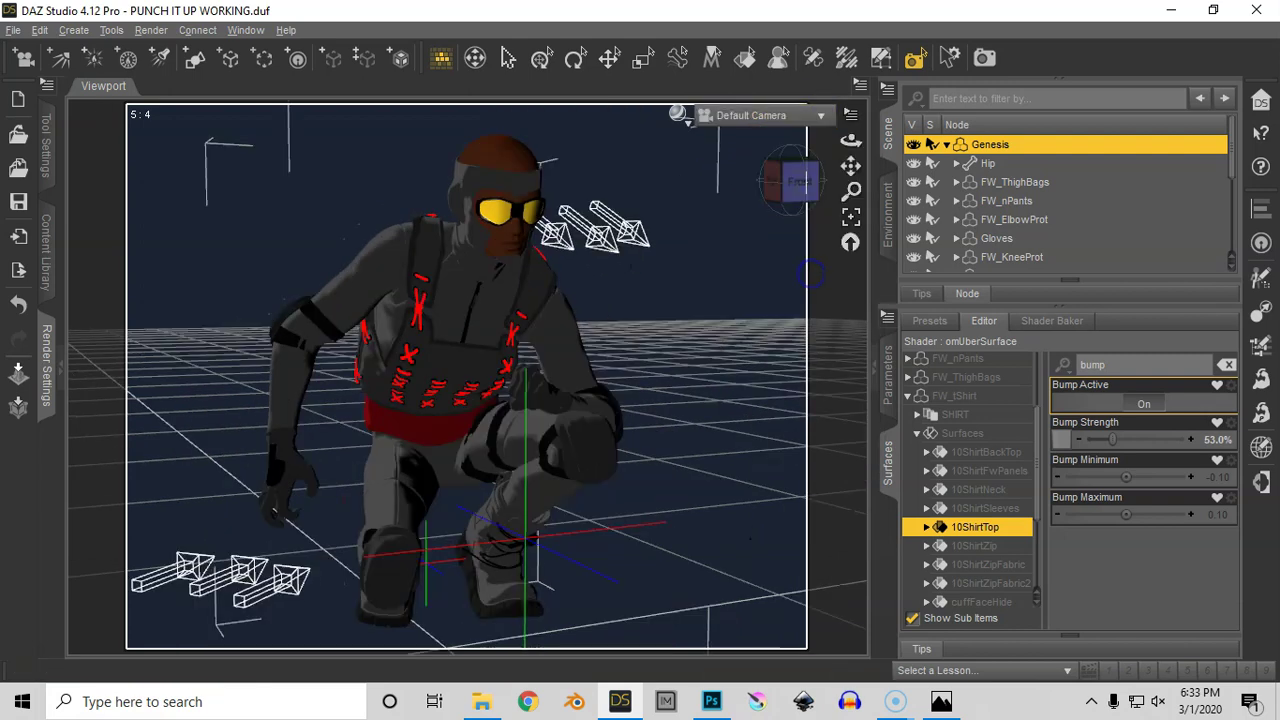
pyautogui.moveTo(259, 193); pyautogui.dragTo(640, 562)
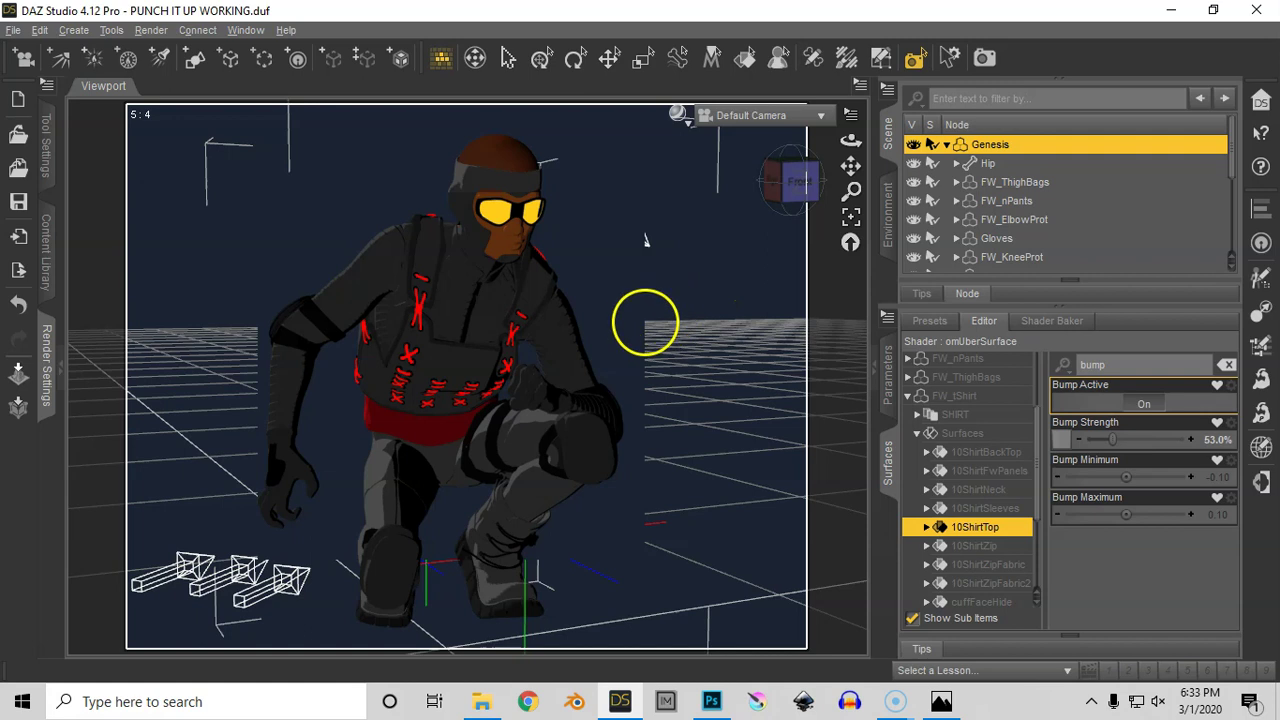
pyautogui.click(734, 336)
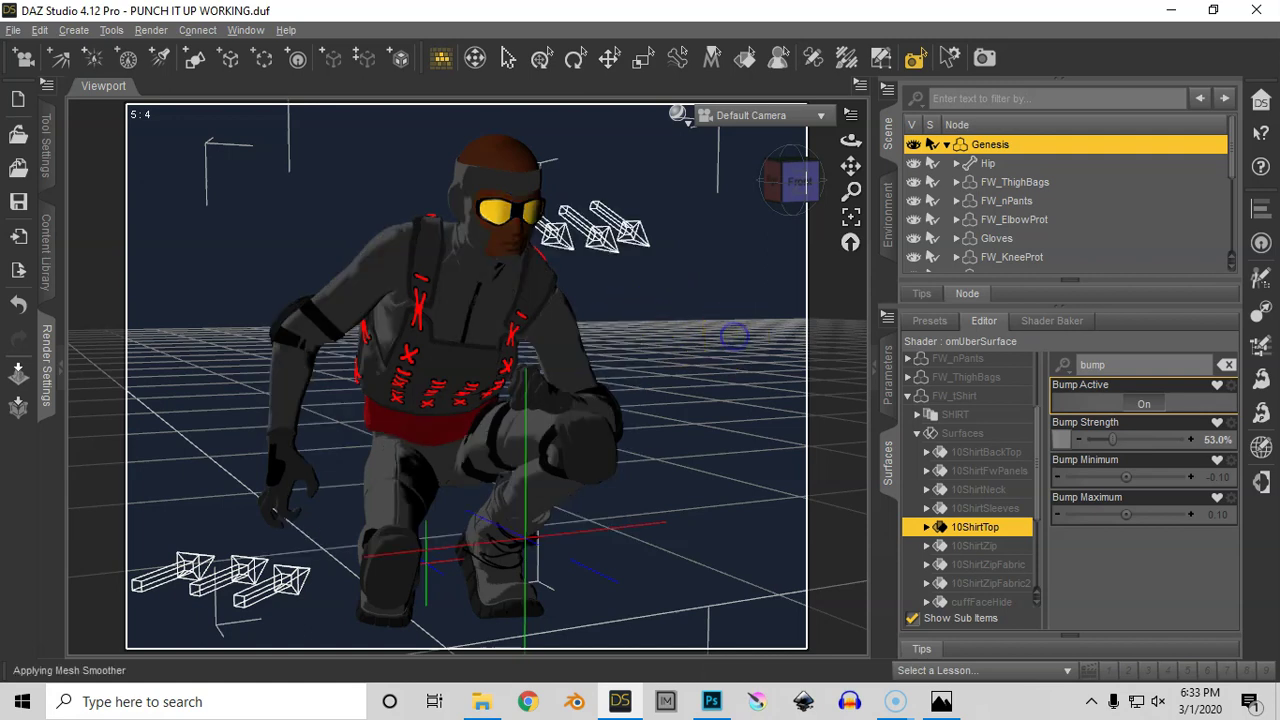
# View the scene through Pants Cam and select the PANTS surface set of FW_nPants.
pyautogui.click(908, 396)
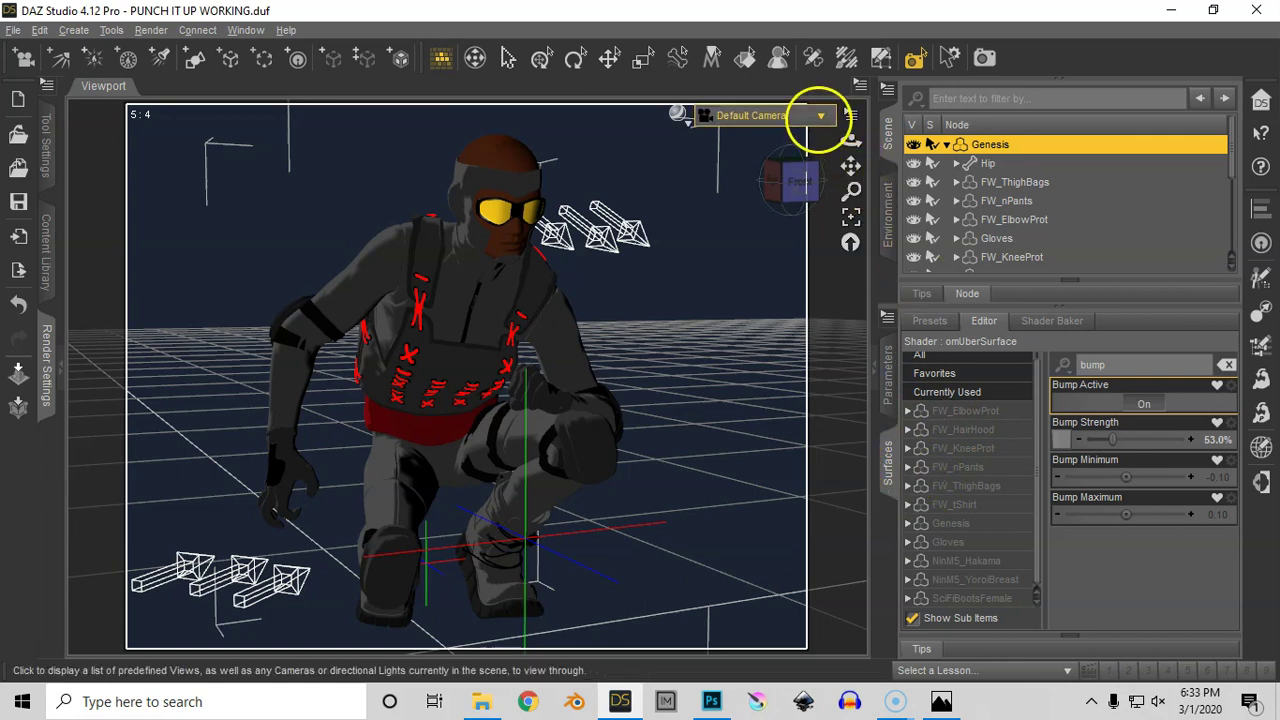
pyautogui.click(821, 116)
pyautogui.click(800, 341)
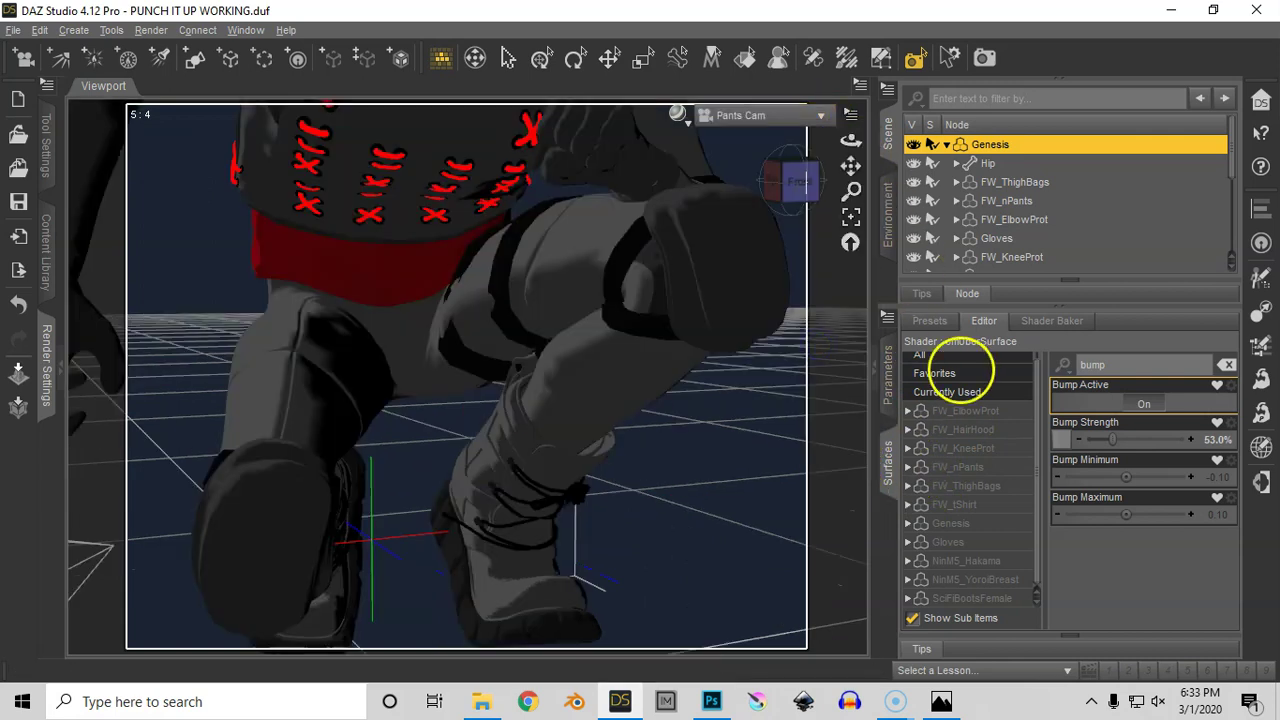
pyautogui.click(909, 467)
pyautogui.click(917, 485)
pyautogui.click(917, 485)
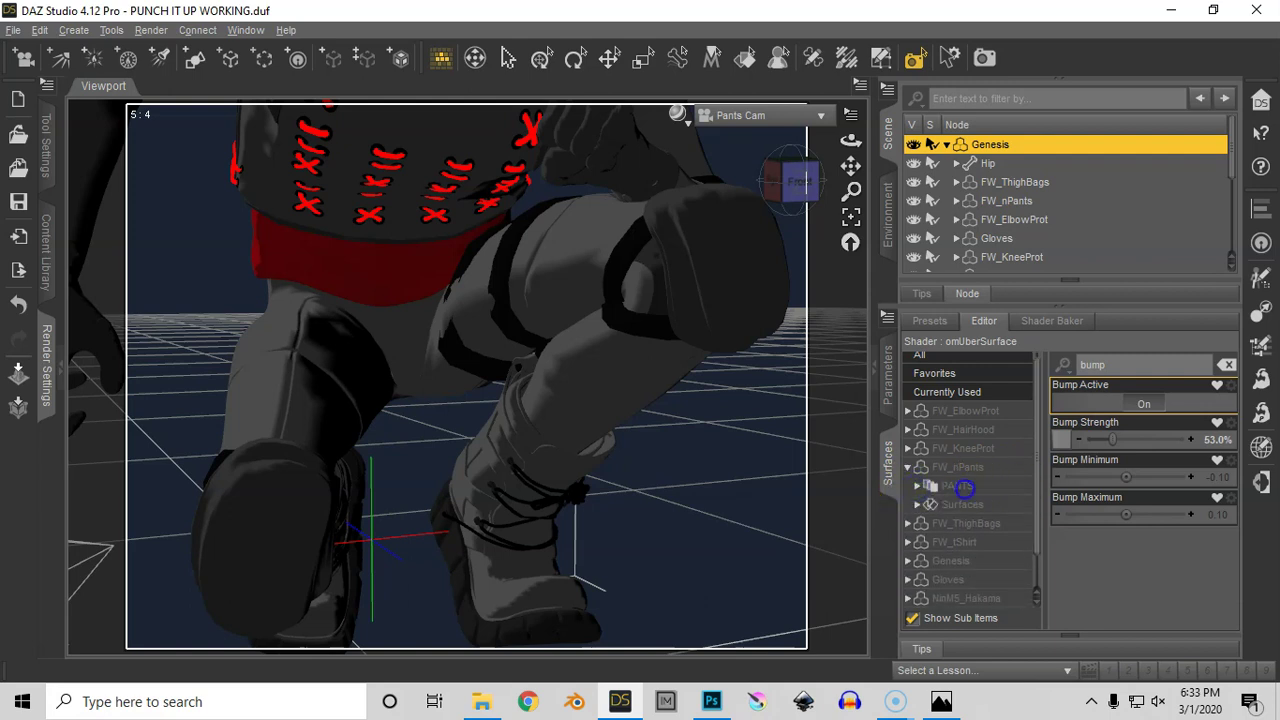
pyautogui.click(957, 485)
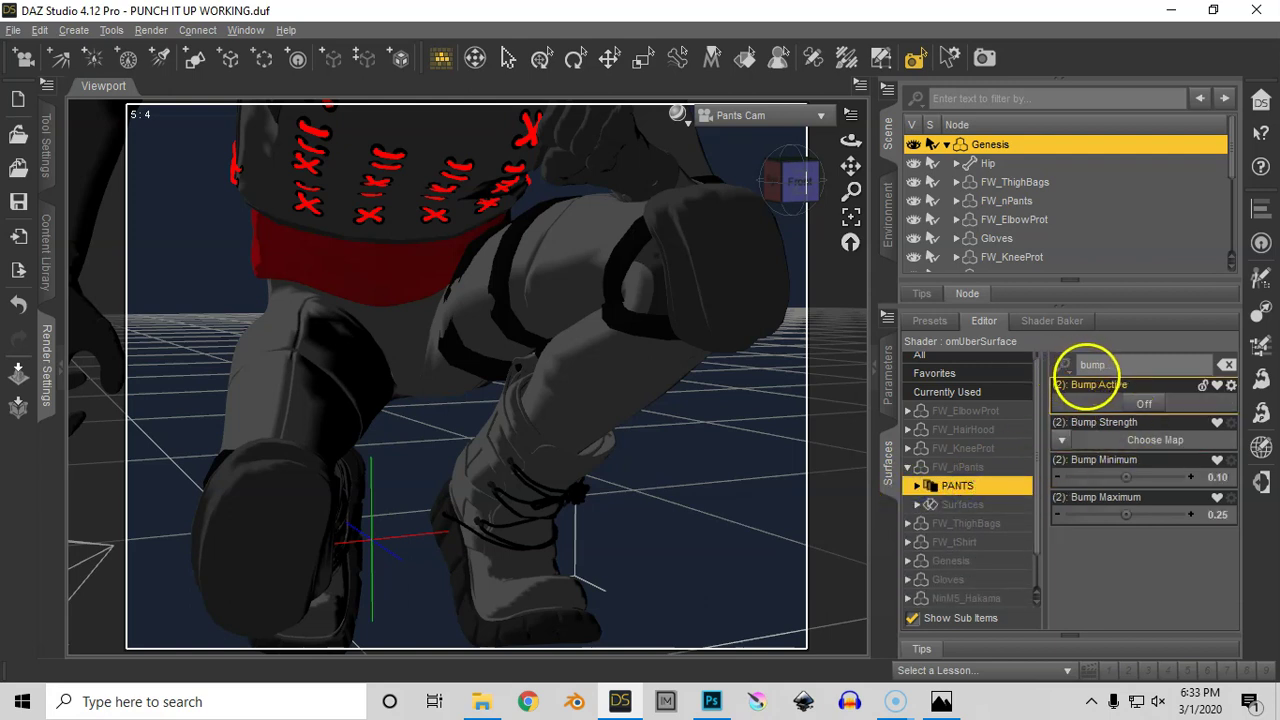
# Apply paper1-low contrast.jpg as the pants' Specular Color map and set the color to 37, 37, 37.
pyautogui.click(1064, 366)
pyautogui.click(1084, 482)
pyautogui.click(1063, 443)
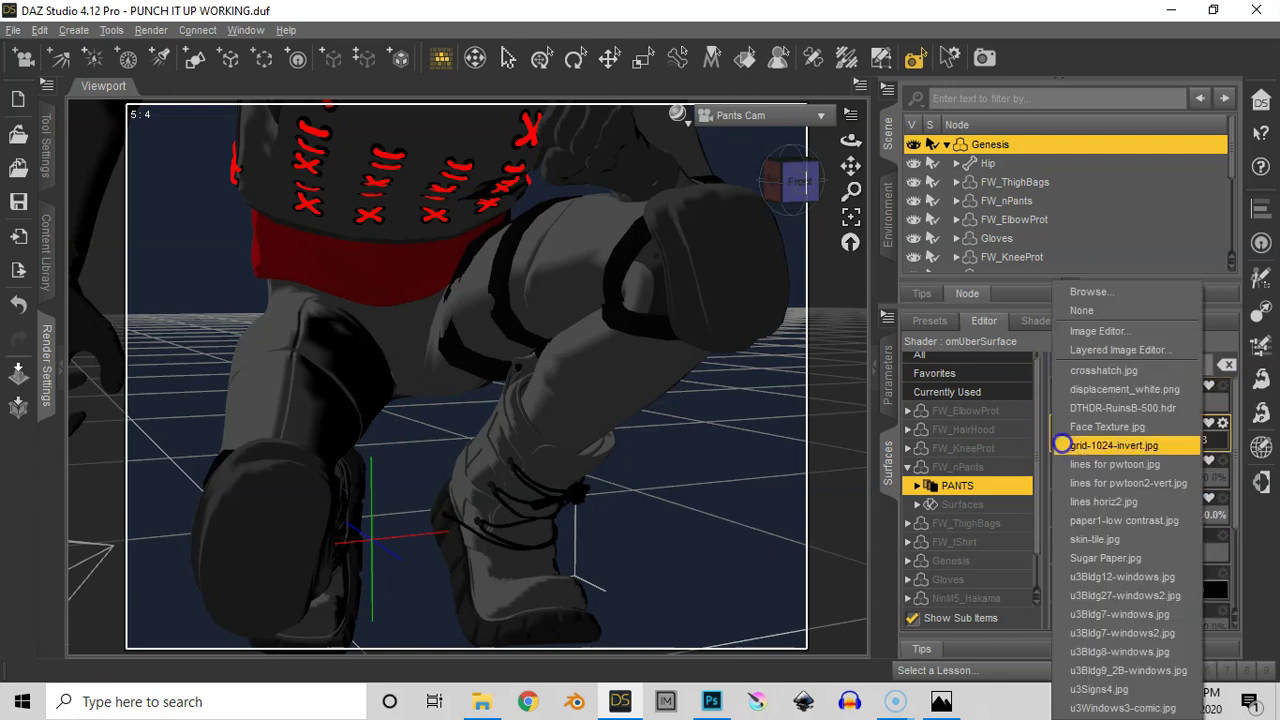
pyautogui.click(1087, 521)
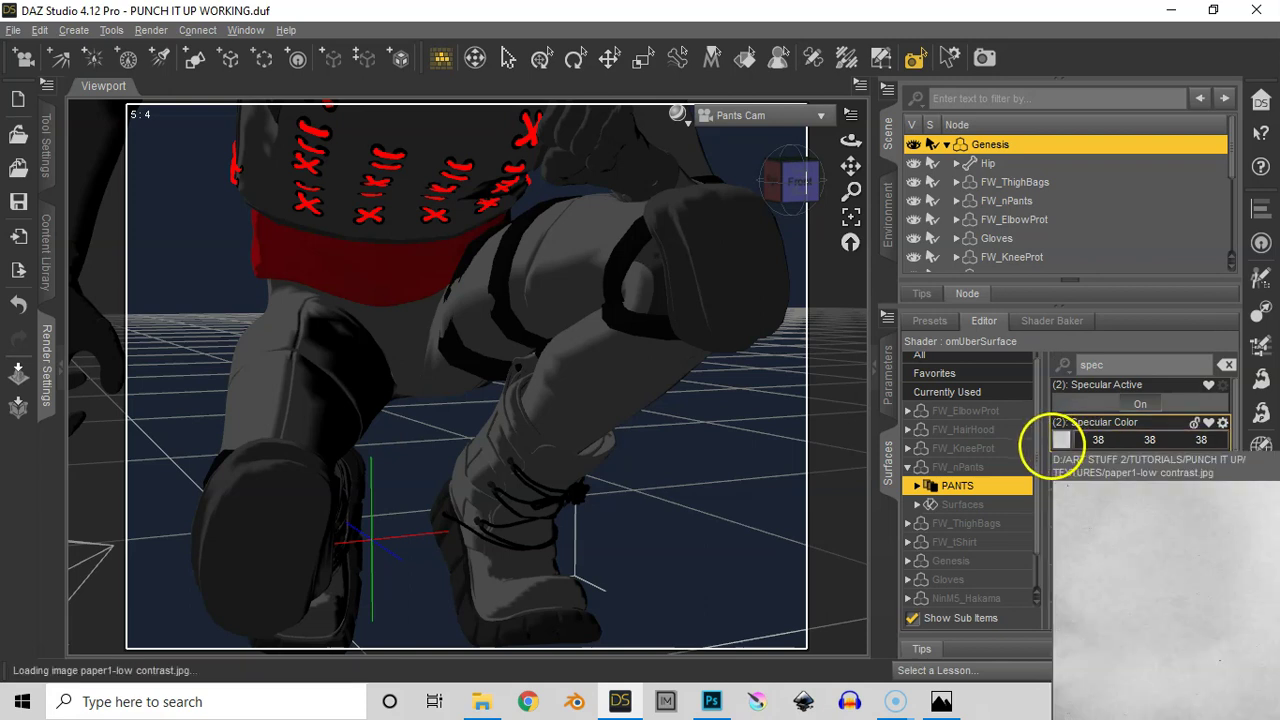
pyautogui.click(1114, 441)
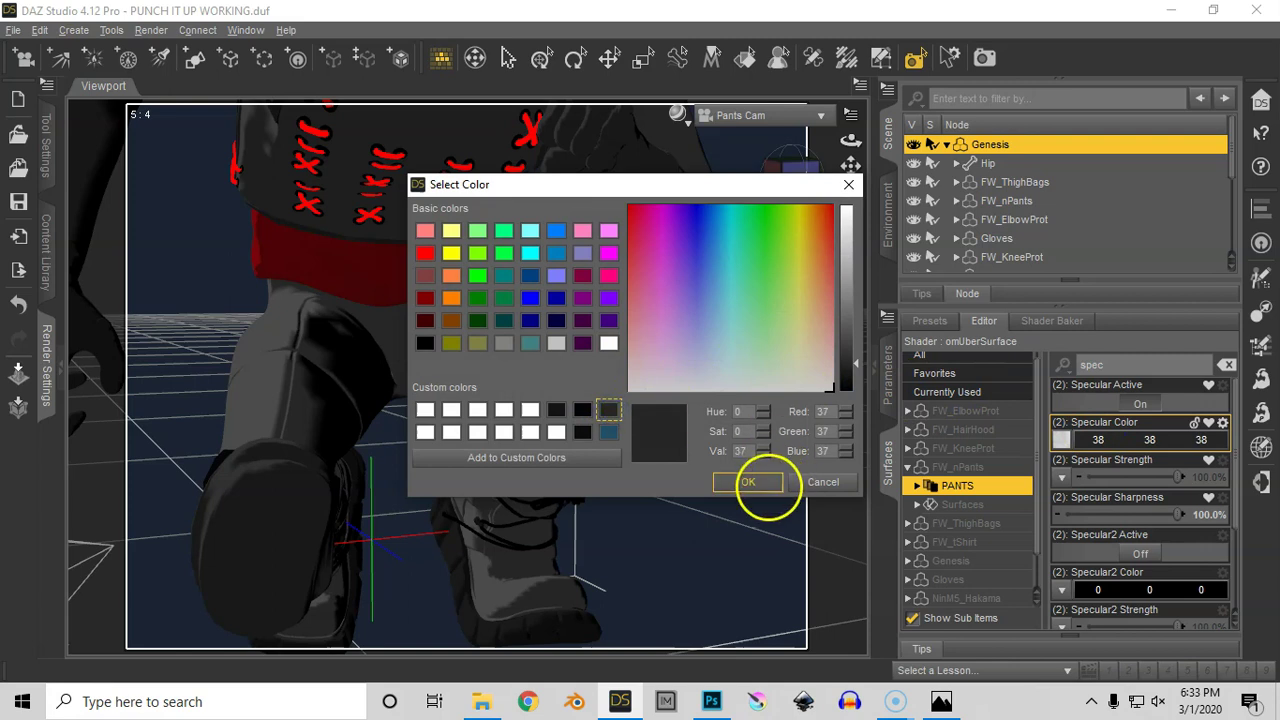
pyautogui.click(758, 482)
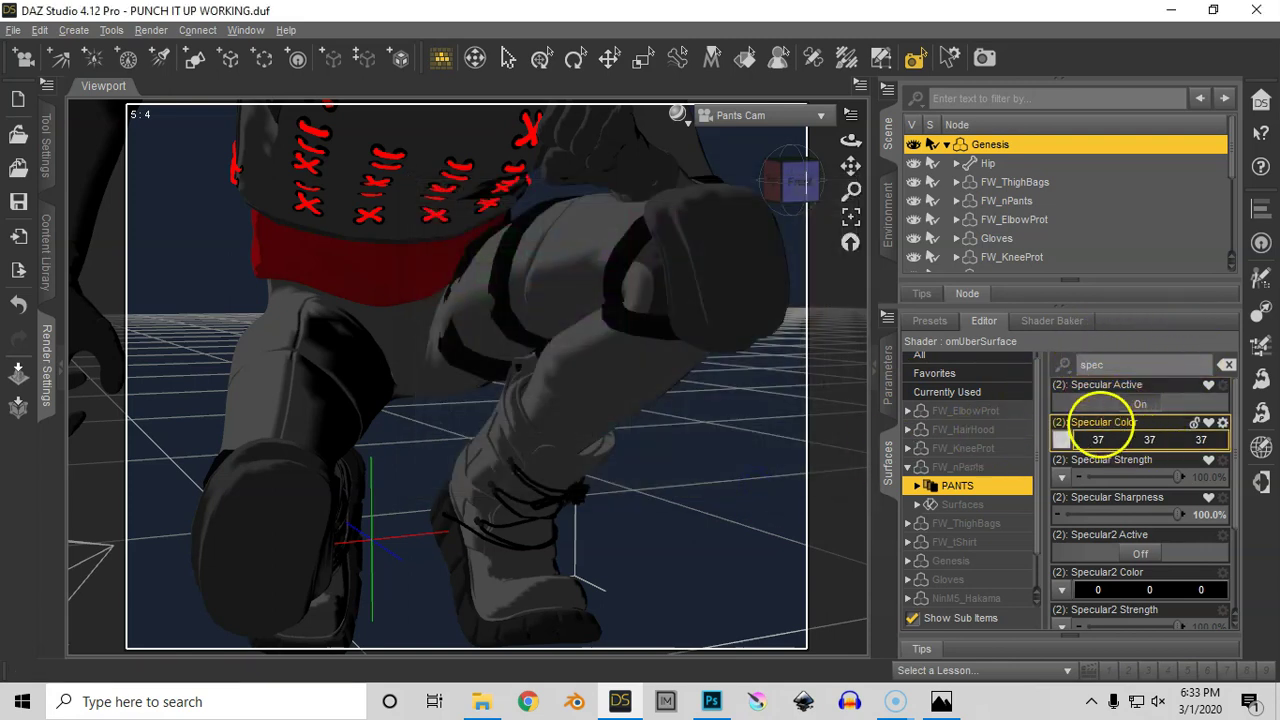
# Turn Bump Active on for the FW_nPants hip and leg surfaces.
pyautogui.click(1063, 365)
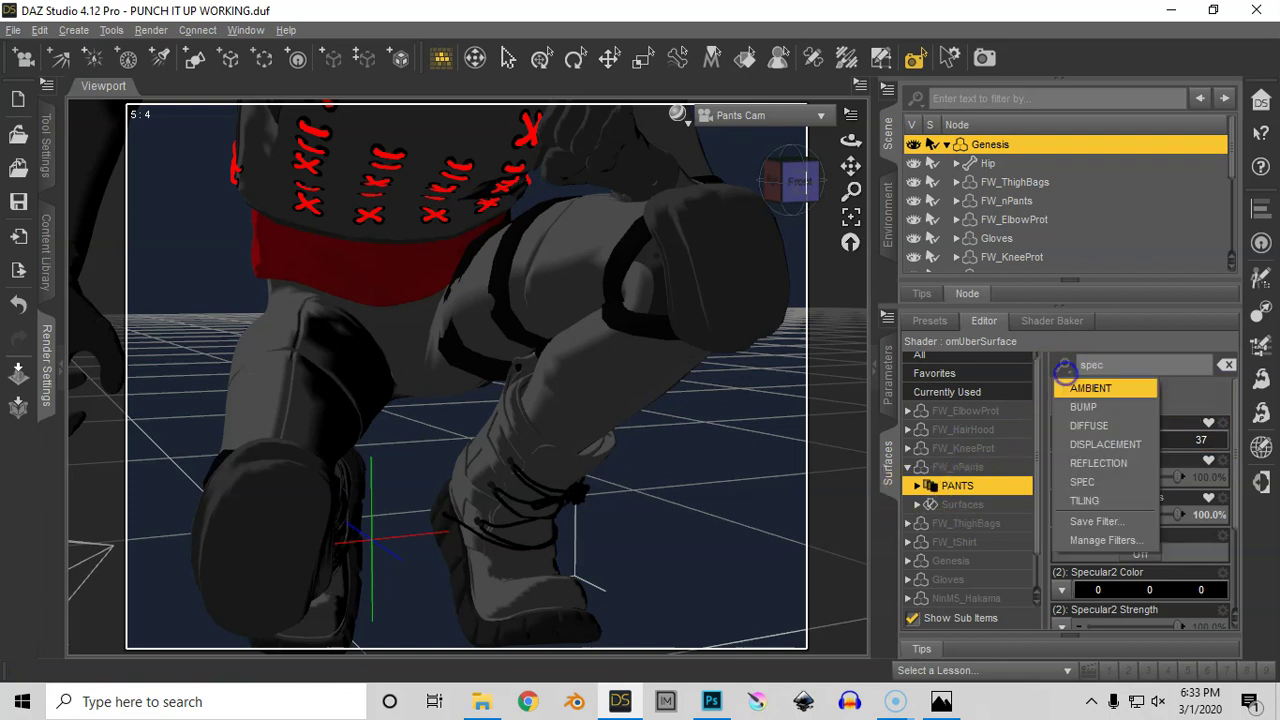
pyautogui.click(1050, 402)
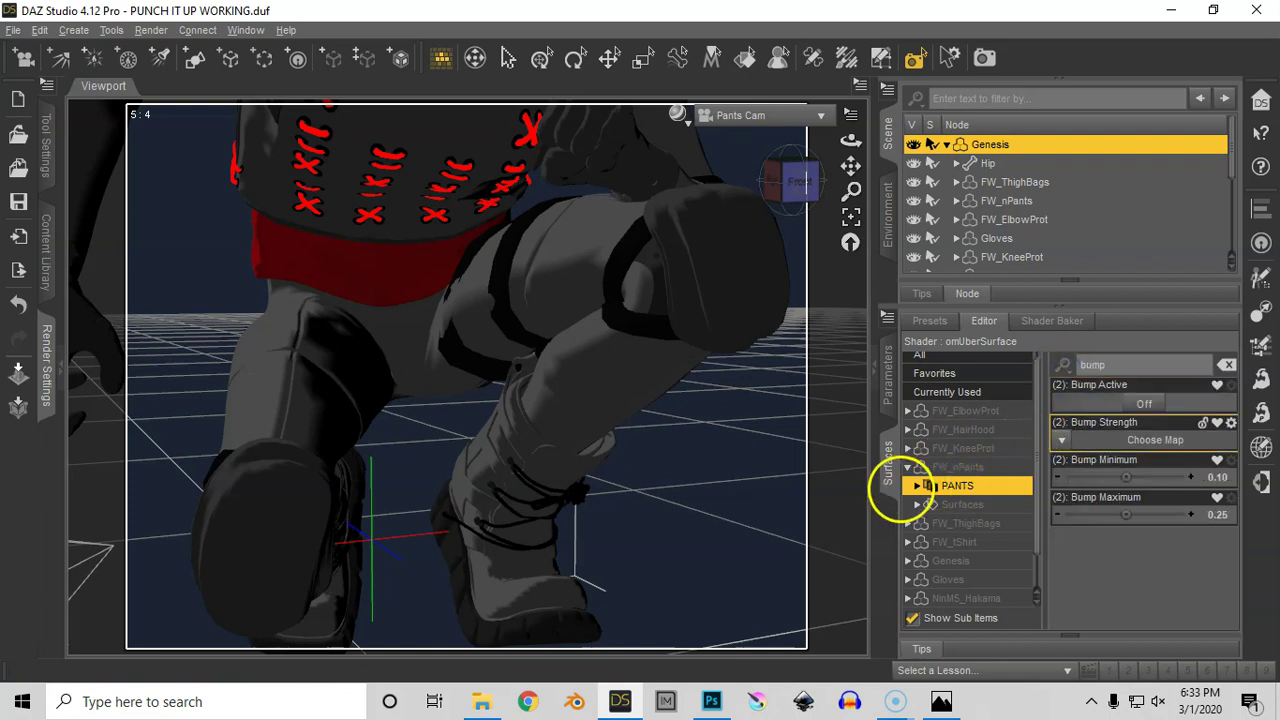
pyautogui.click(916, 485)
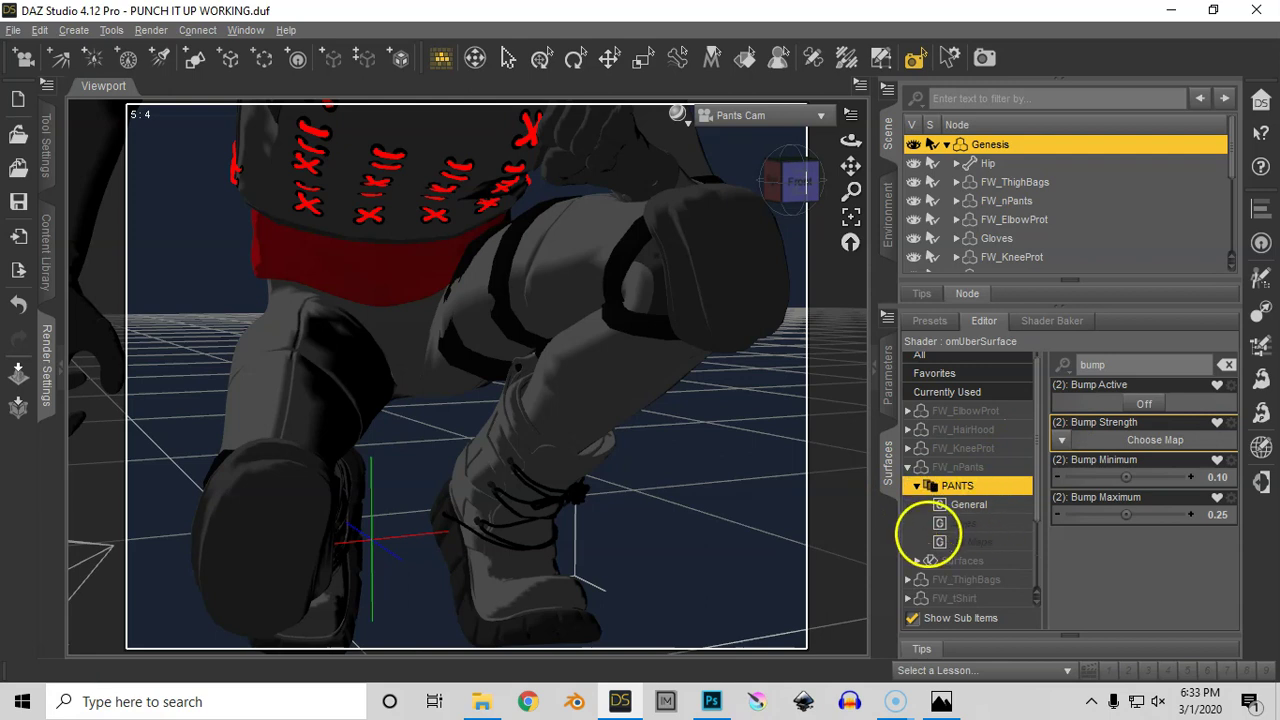
pyautogui.click(916, 485)
pyautogui.click(915, 505)
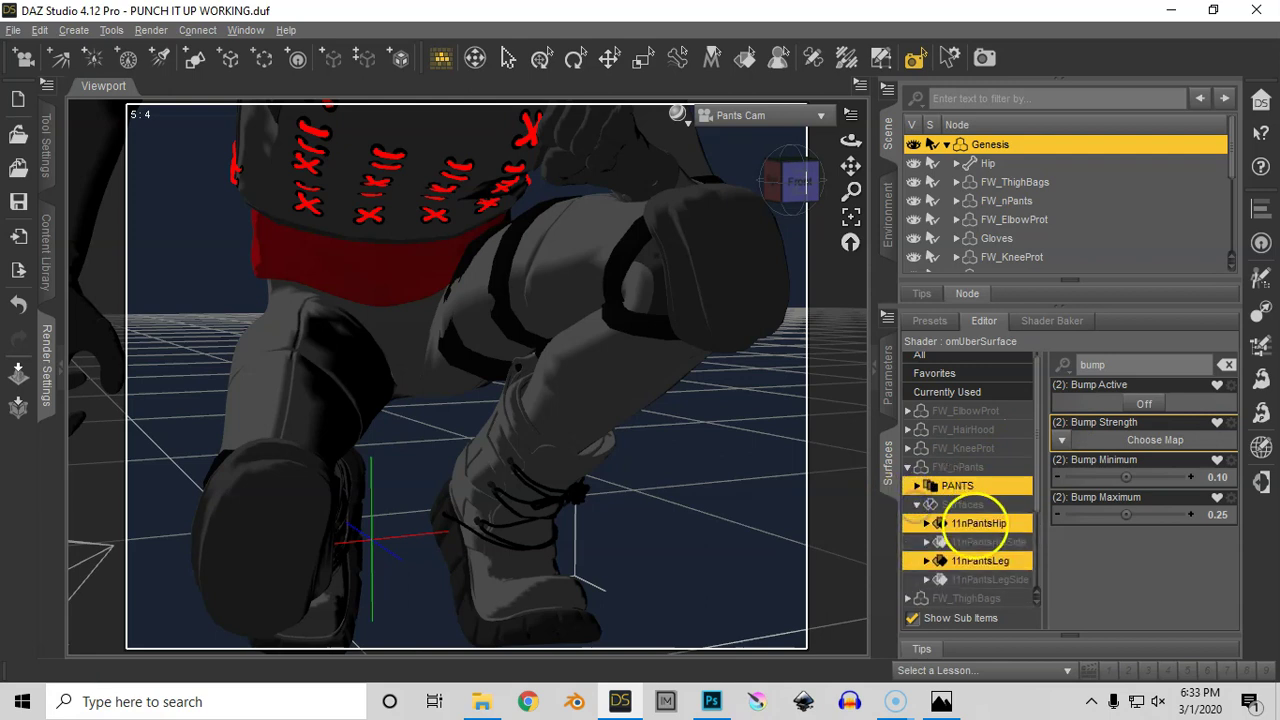
pyautogui.click(980, 523)
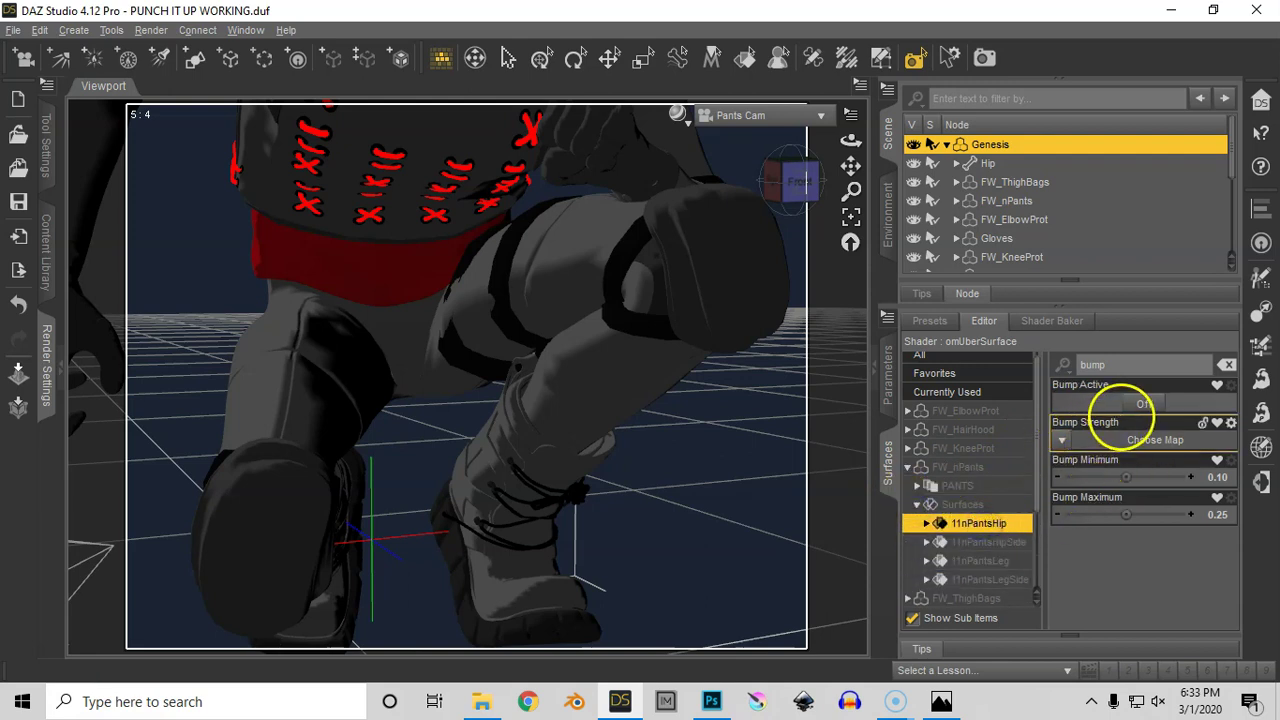
pyautogui.click(982, 487)
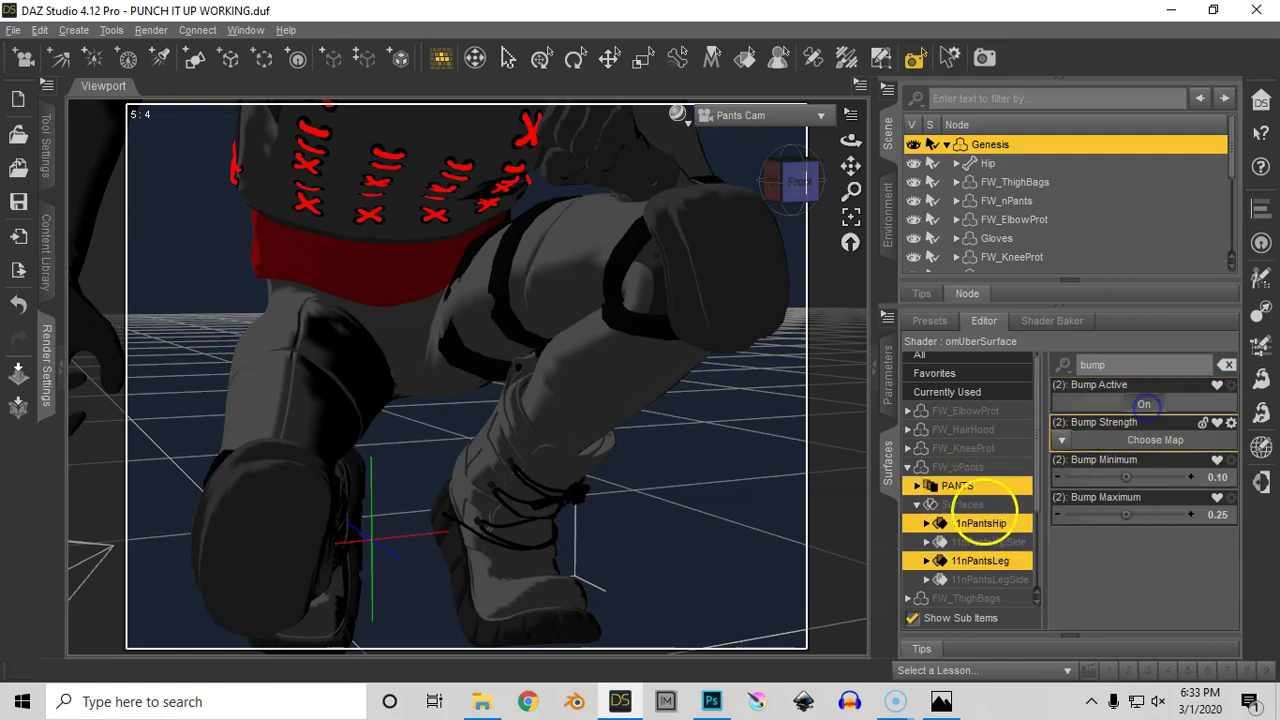
# Apply lines for pwtoon2-vert.jpg as the Bump Strength map of 11nPantsHip and lines horiz2.jpg as that of 11nPantsLeg.
pyautogui.click(978, 523)
pyautogui.click(1062, 440)
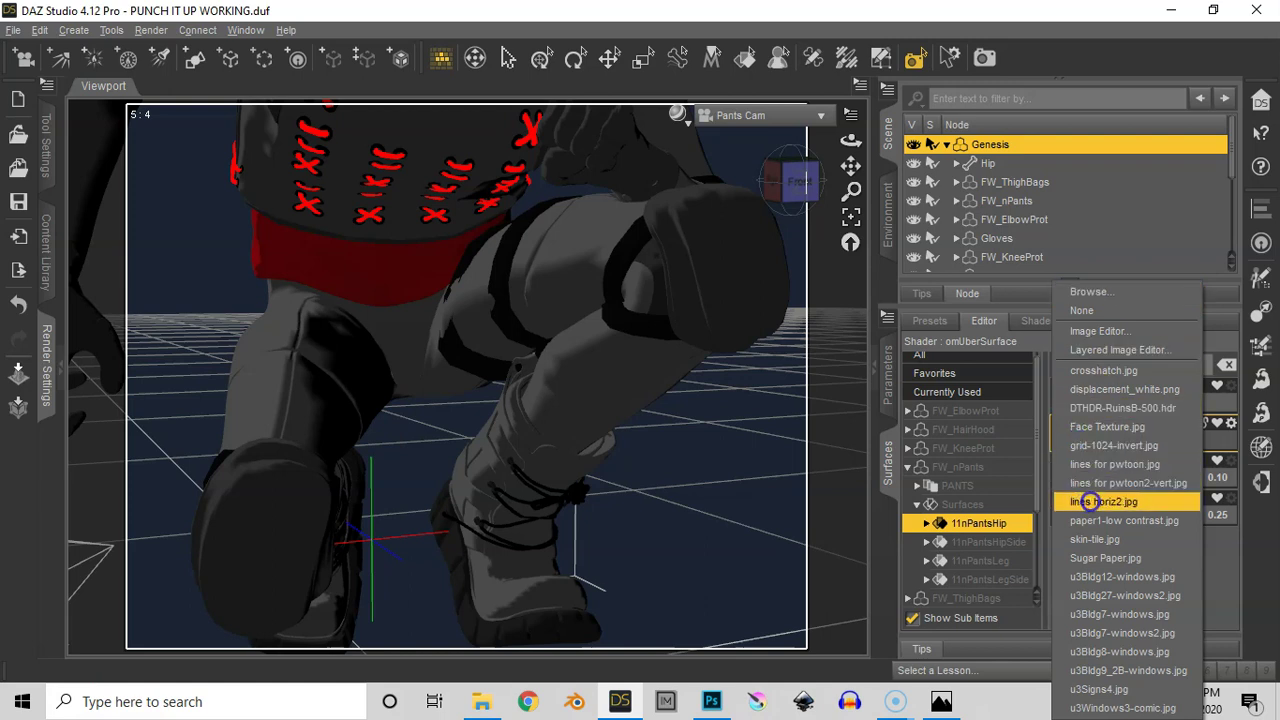
pyautogui.click(1097, 483)
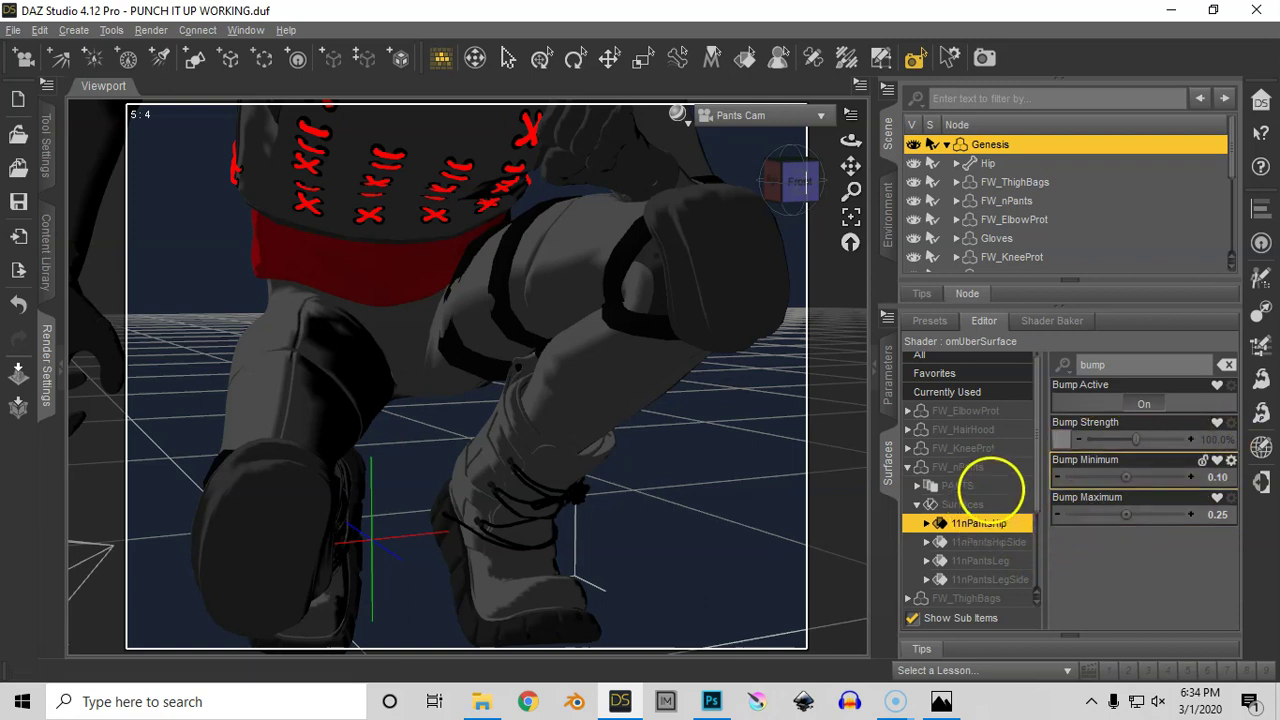
pyautogui.click(990, 560)
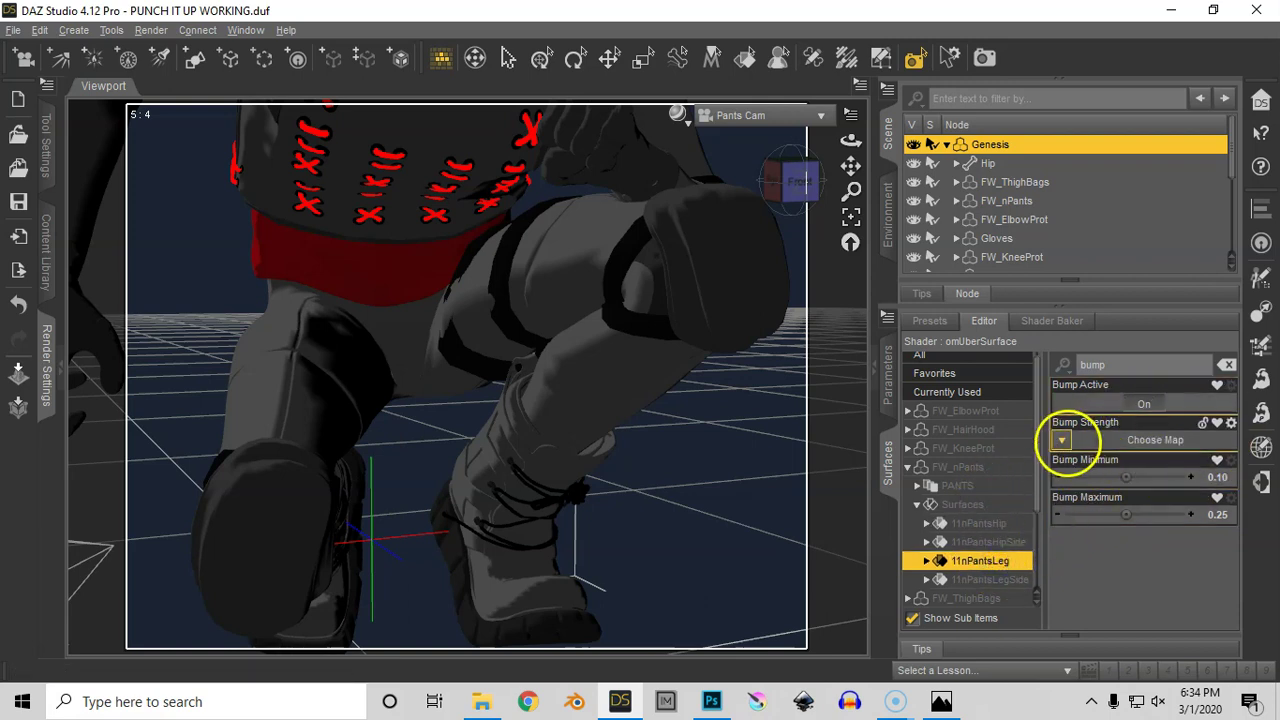
pyautogui.click(1062, 440)
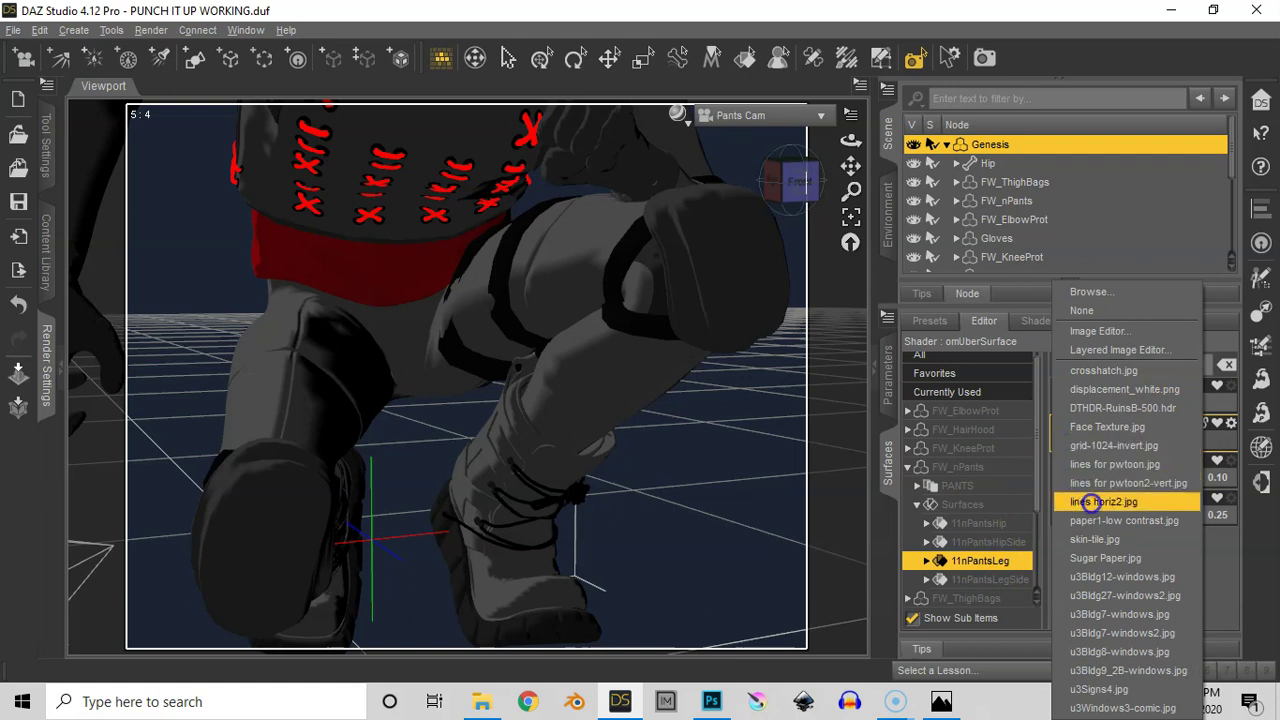
pyautogui.click(1086, 502)
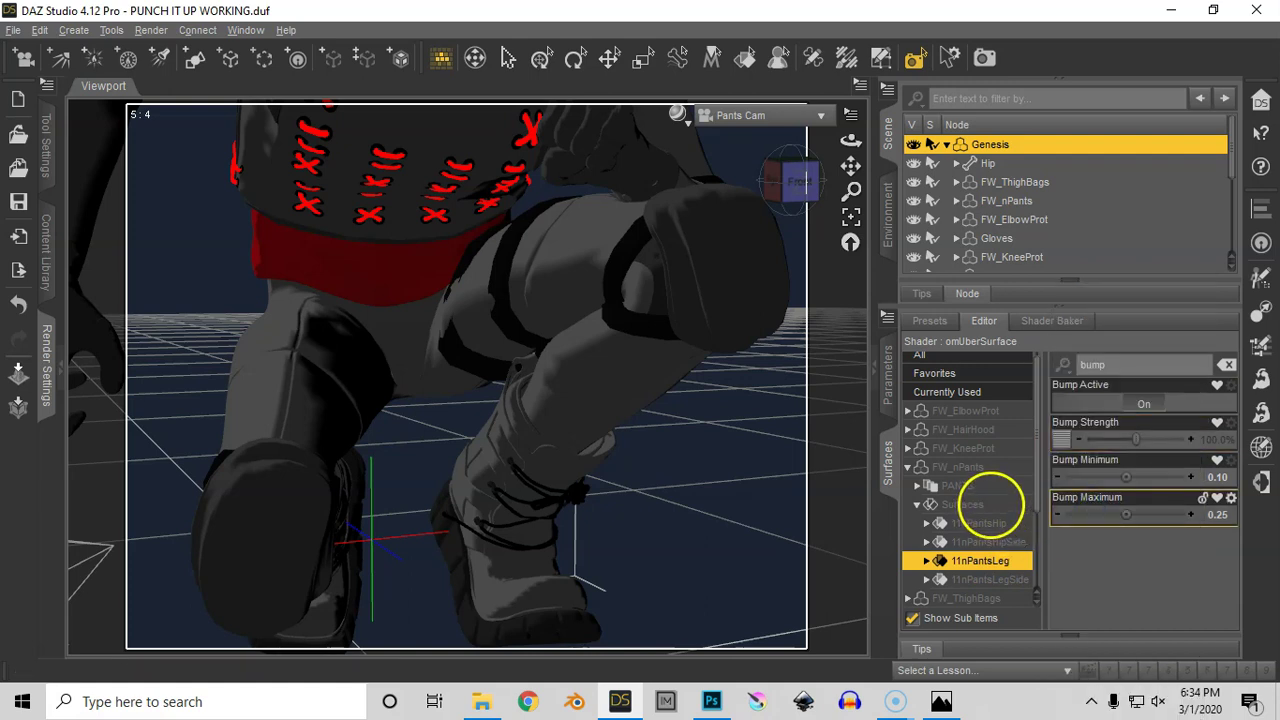
# Set Bump Strength to 15% for the pants hip and leg surfaces together and reset their Bump Minimum and Maximum to default.
pyautogui.keyDown('ctrl'); pyautogui.click(978, 522); pyautogui.keyUp('ctrl')
pyautogui.click(1215, 440)
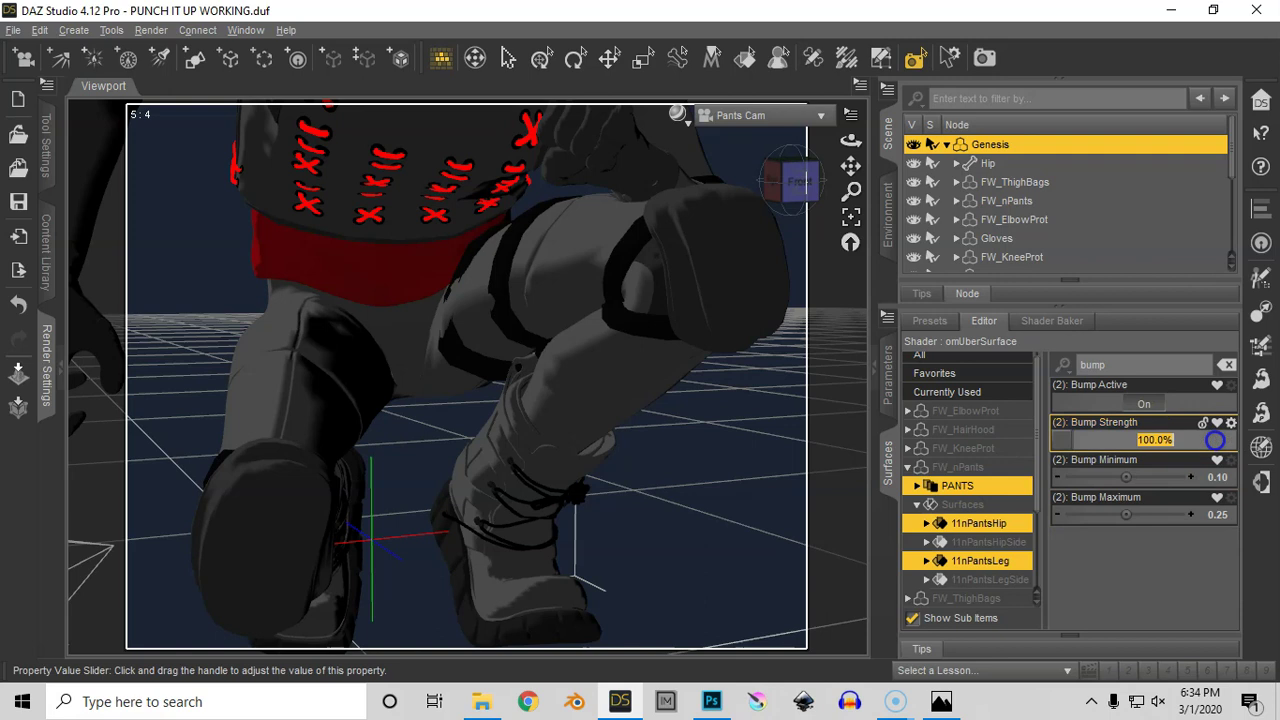
pyautogui.write('15')
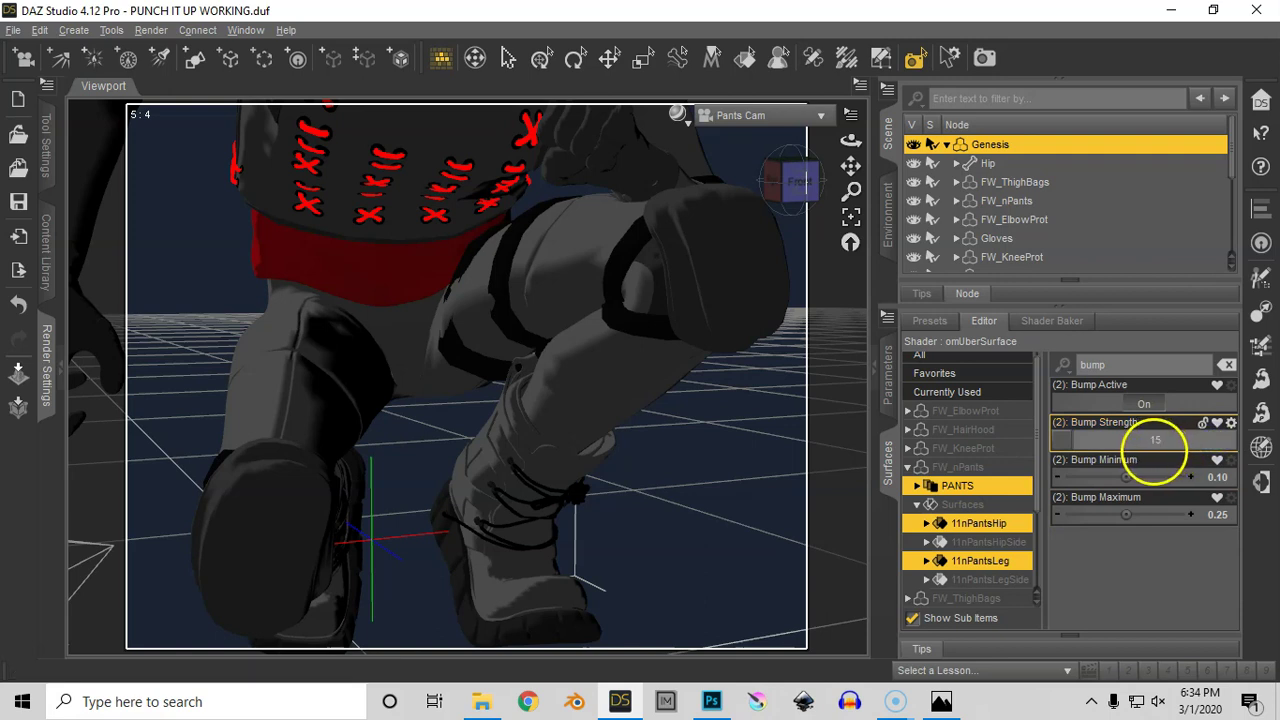
pyautogui.press('Return')
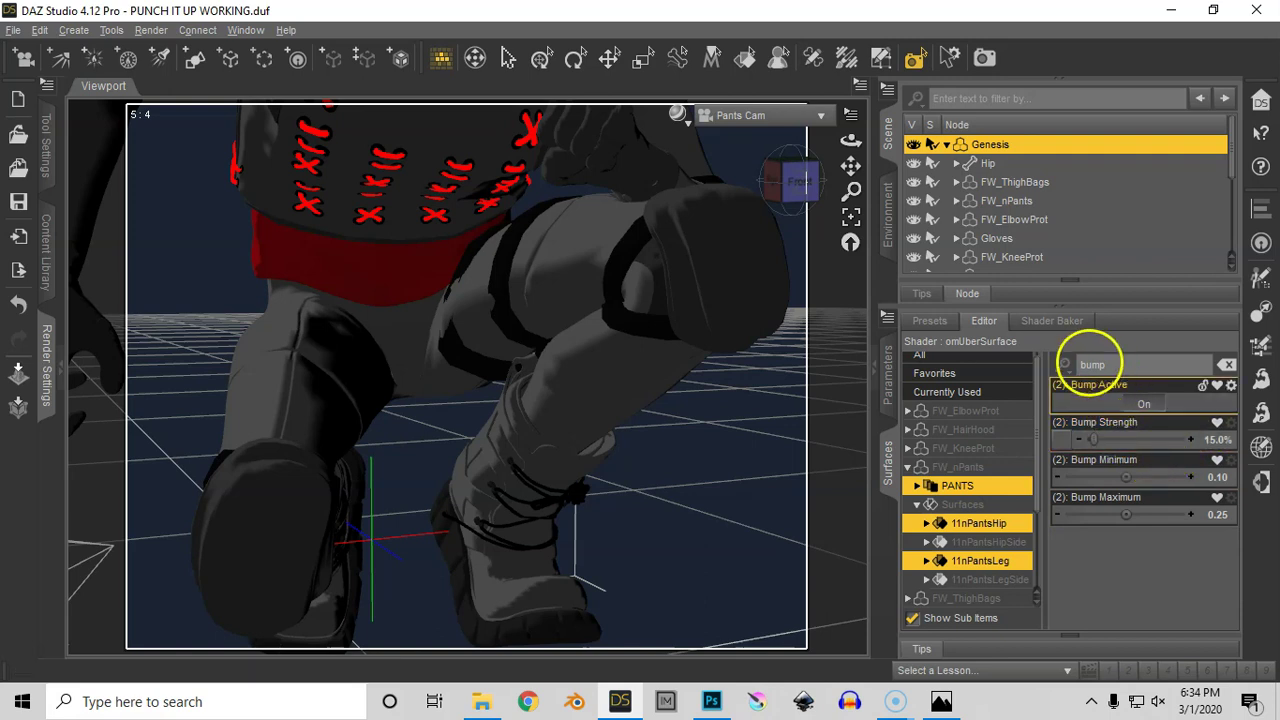
pyautogui.click(1231, 461)
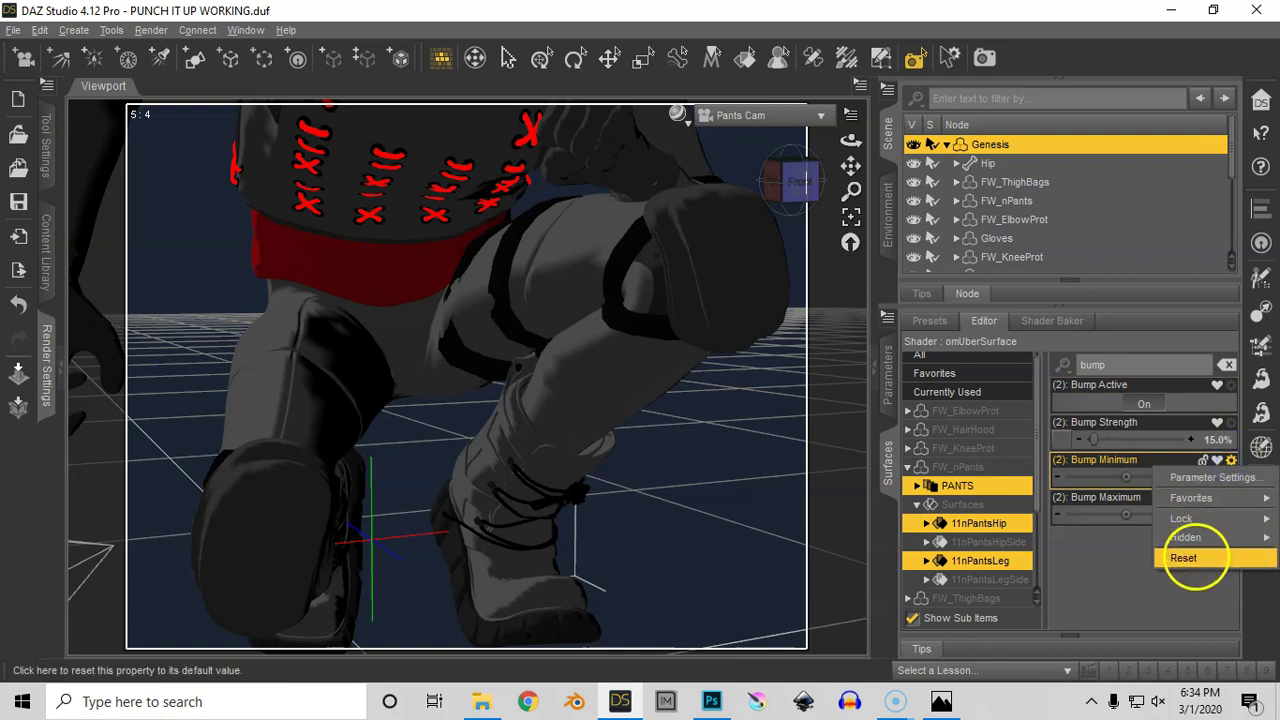
pyautogui.click(1194, 557)
pyautogui.click(1231, 498)
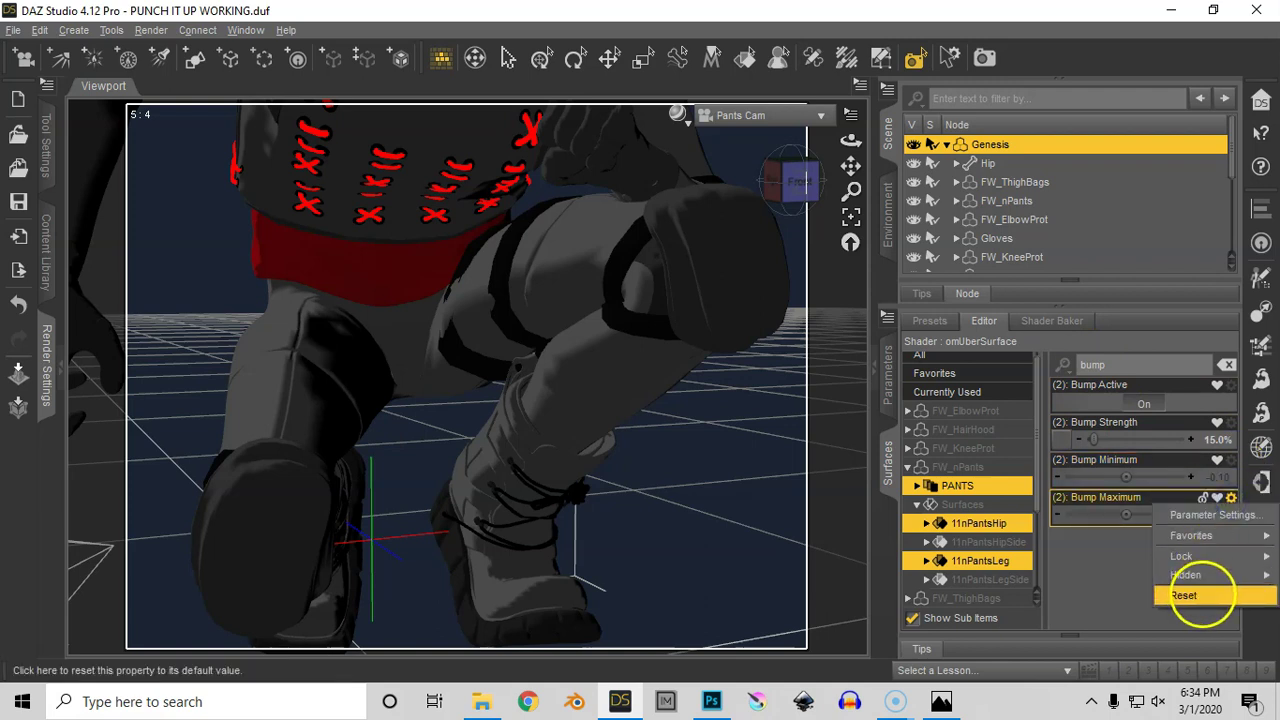
pyautogui.click(1200, 592)
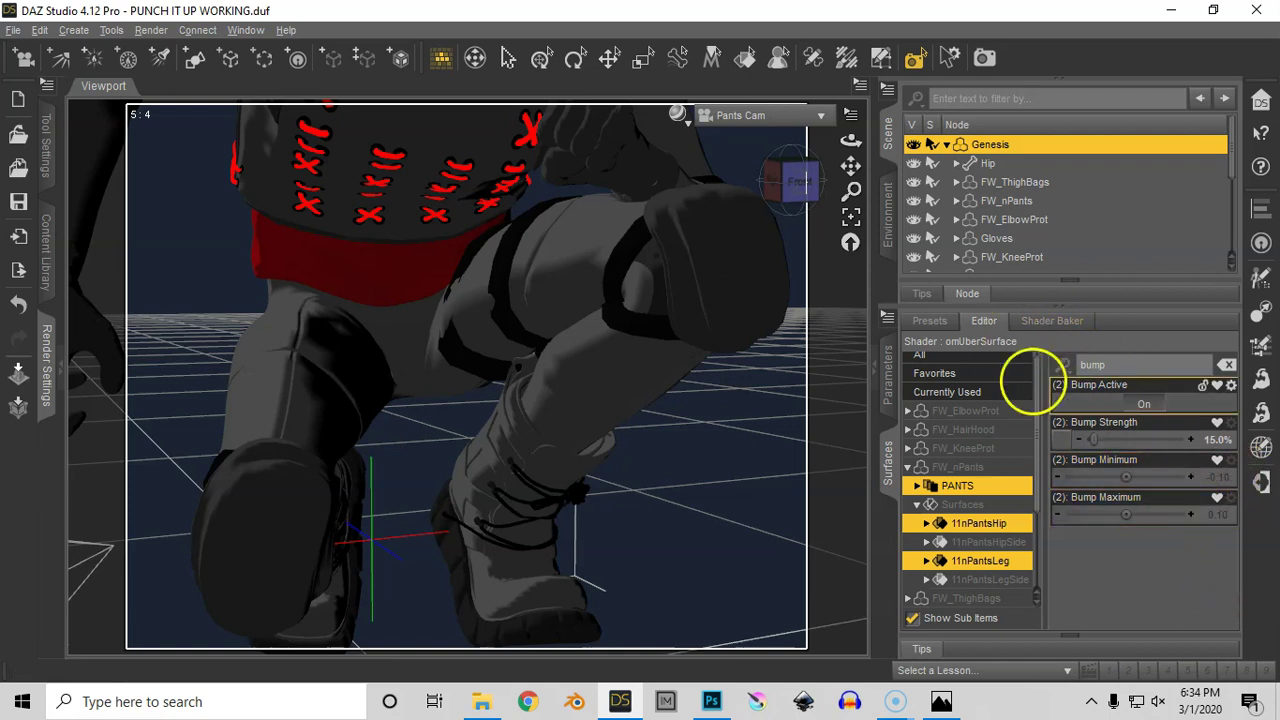
# Set Map Tiling U to 1 and Map Tiling V to 3 for the pants hip and leg surfaces.
pyautogui.click(1064, 366)
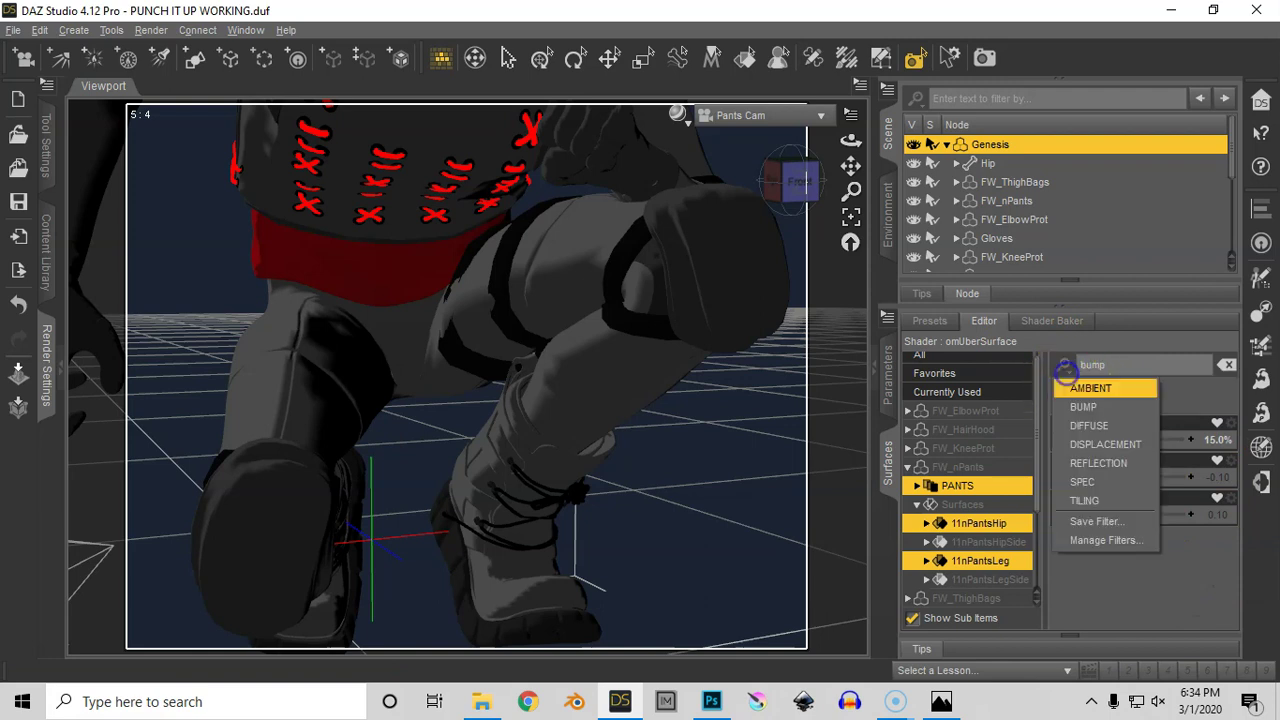
pyautogui.click(1083, 496)
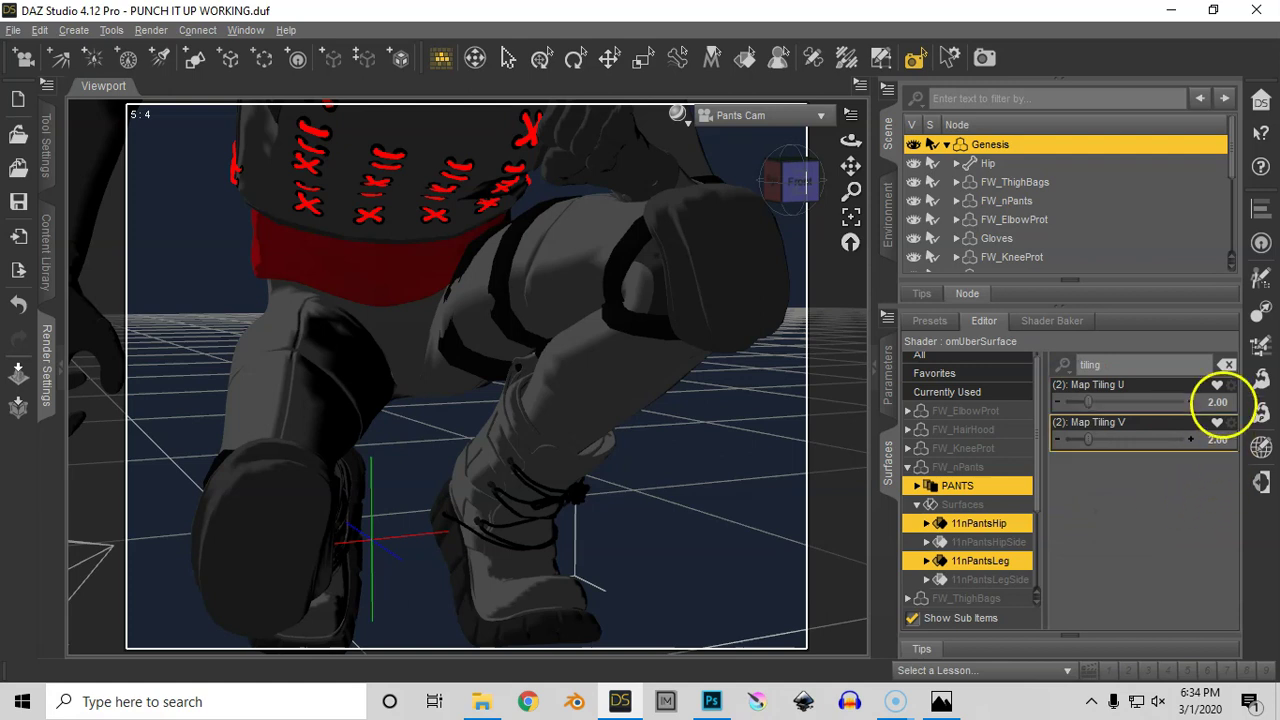
pyautogui.click(1215, 401)
pyautogui.write('1')
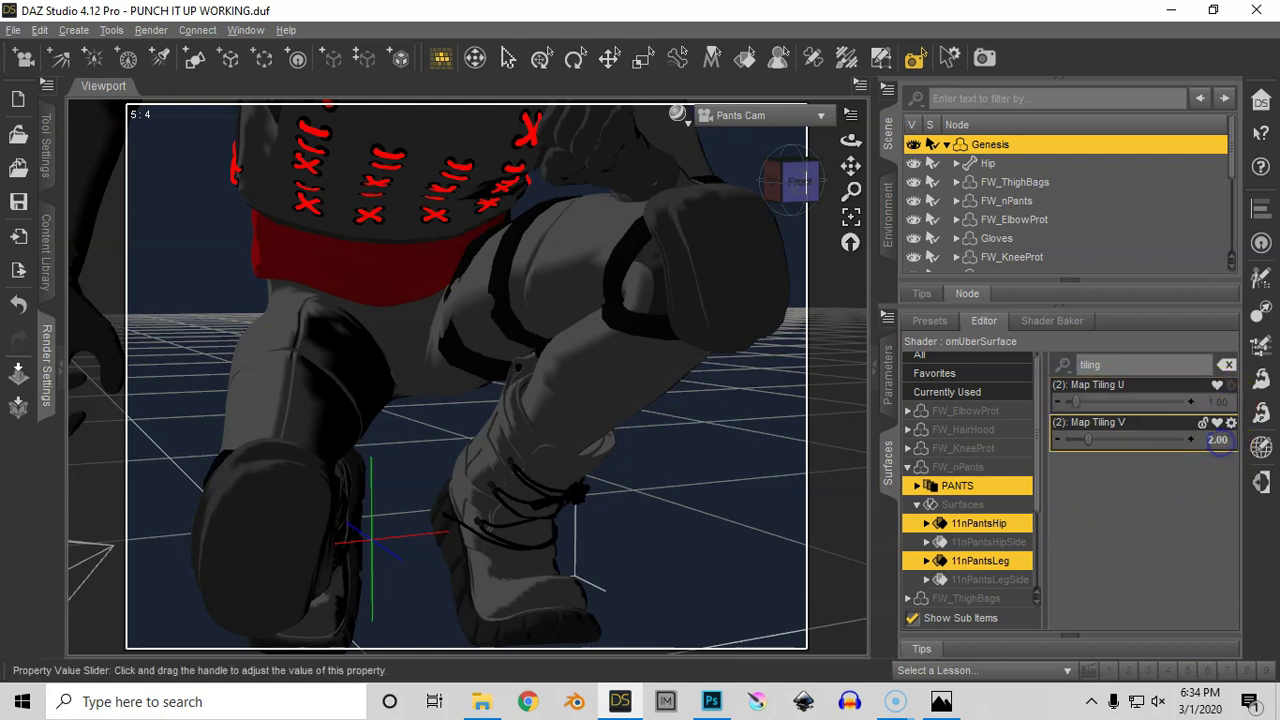
pyautogui.click(1215, 440)
pyautogui.write('3')
pyautogui.press('Return')
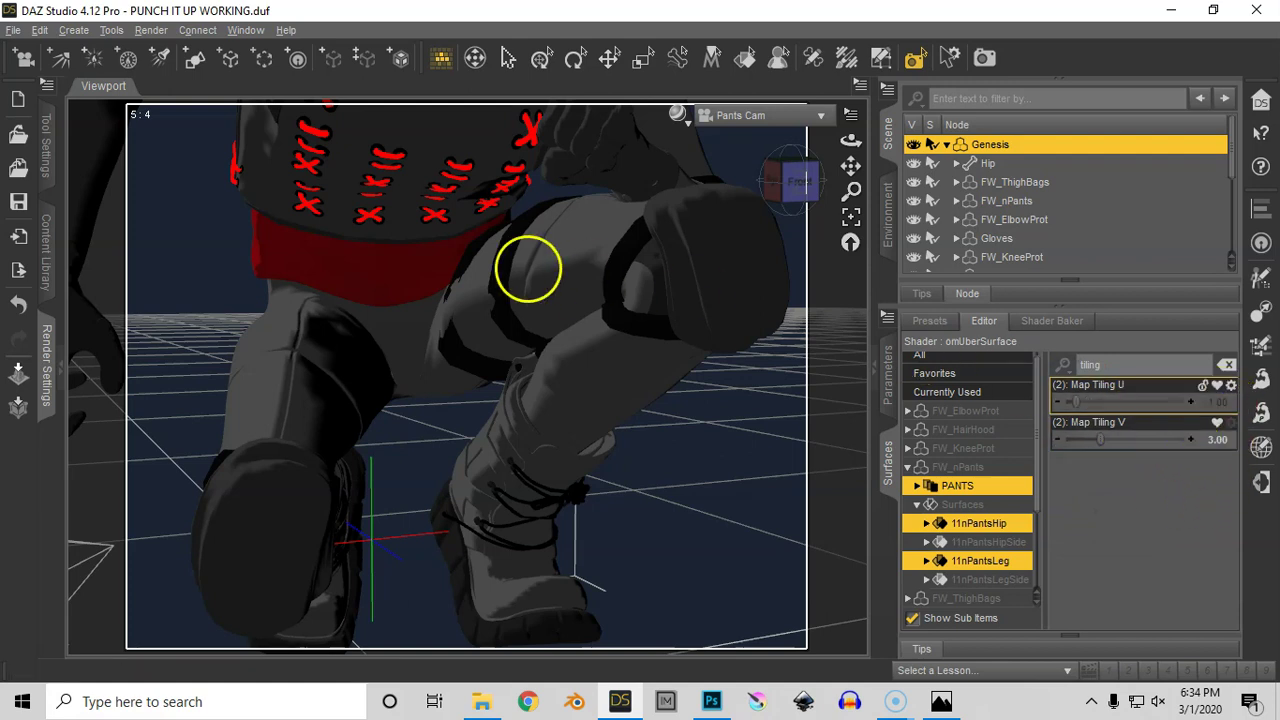
# Spot render the pants through Pants Cam and the figure through Default Camera to check the pants textures.
pyautogui.moveTo(176, 183); pyautogui.dragTo(773, 541)
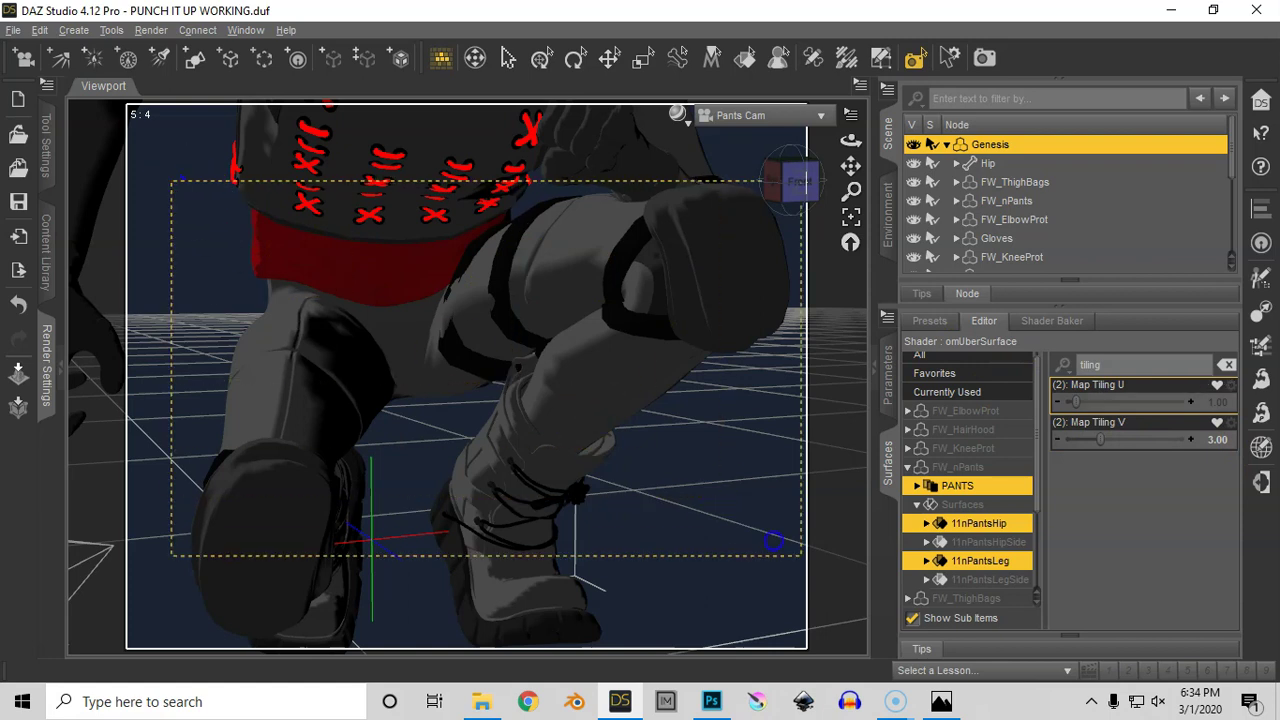
pyautogui.moveTo(780, 601); pyautogui.dragTo(783, 606)
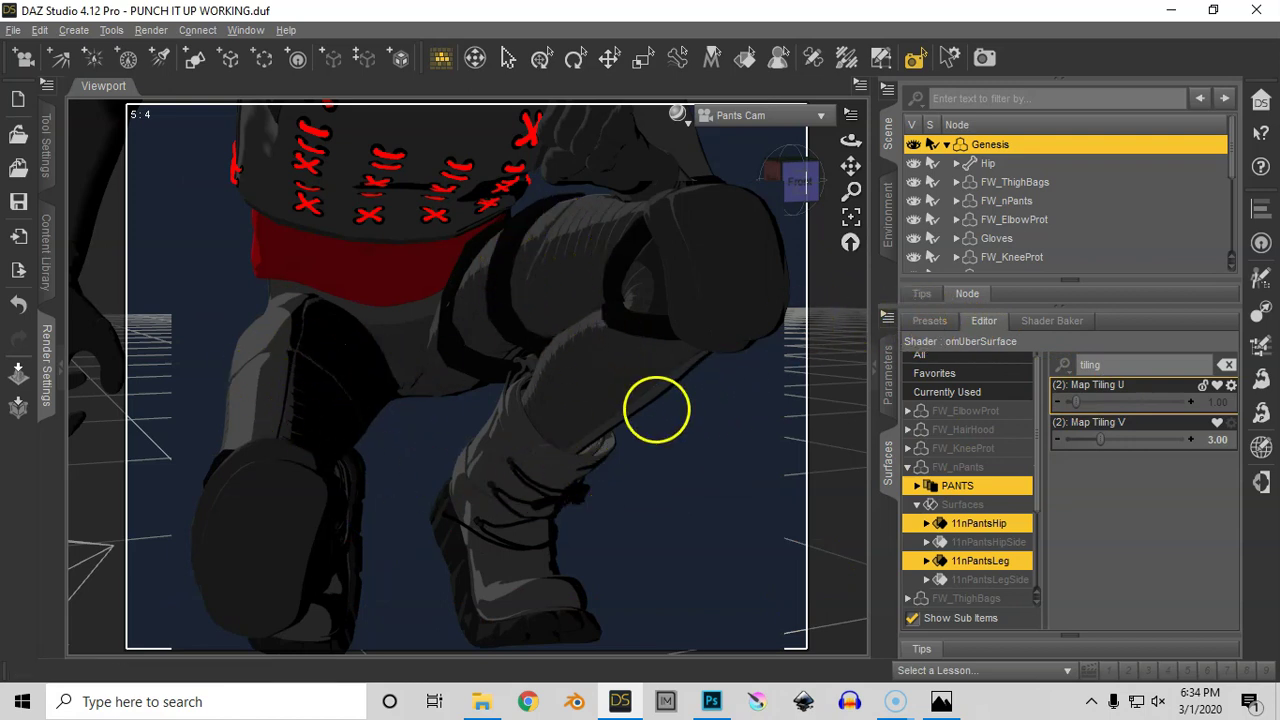
pyautogui.click(814, 118)
pyautogui.click(775, 277)
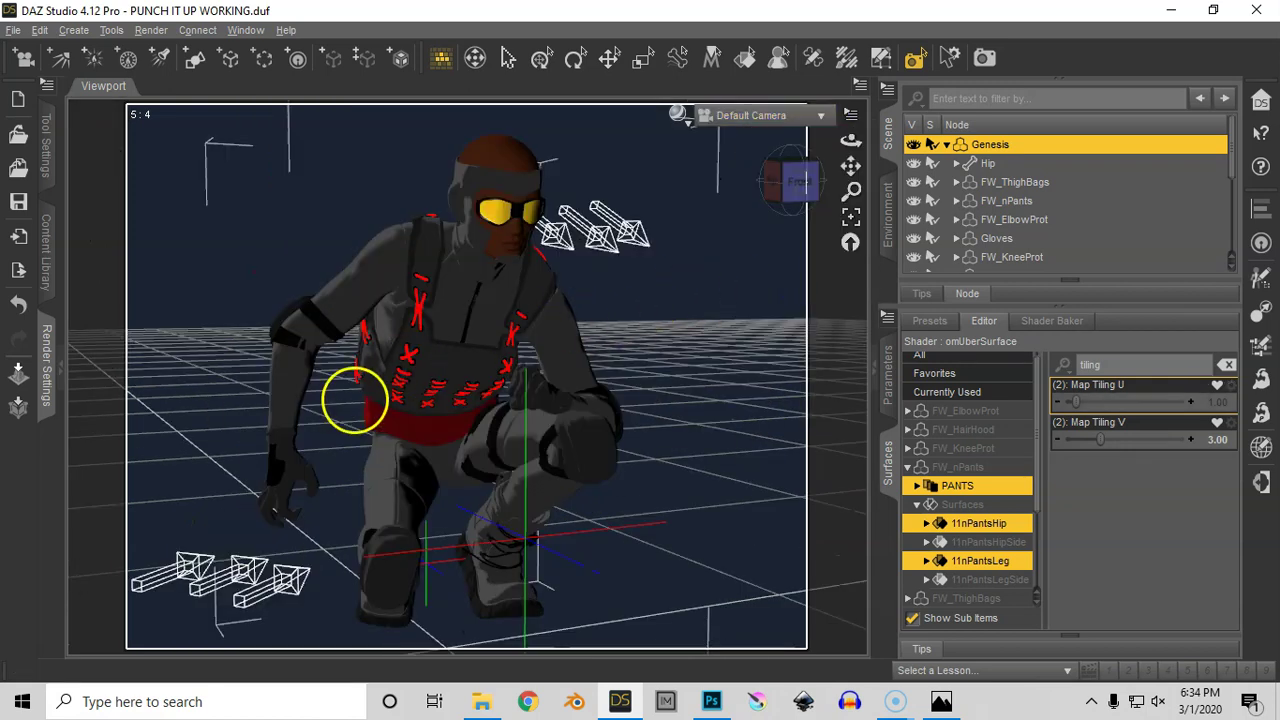
pyautogui.hotkey('ctrl', 'r')
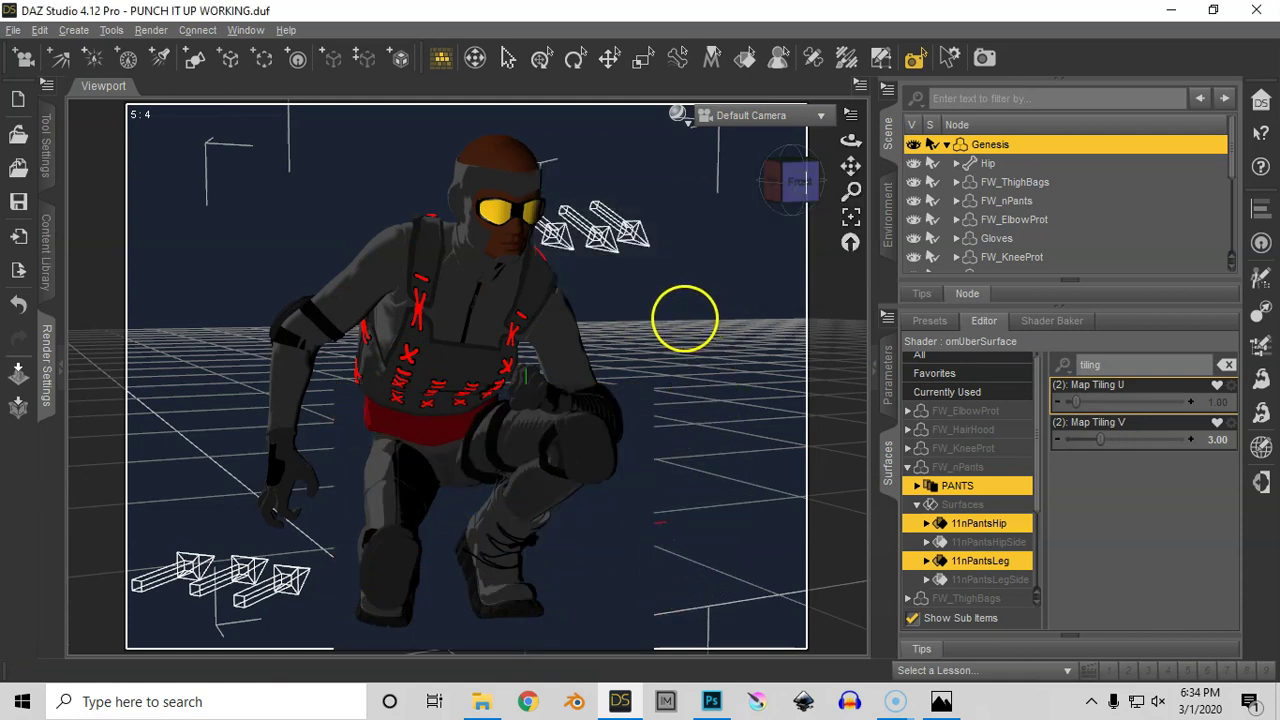
pyautogui.click(713, 322)
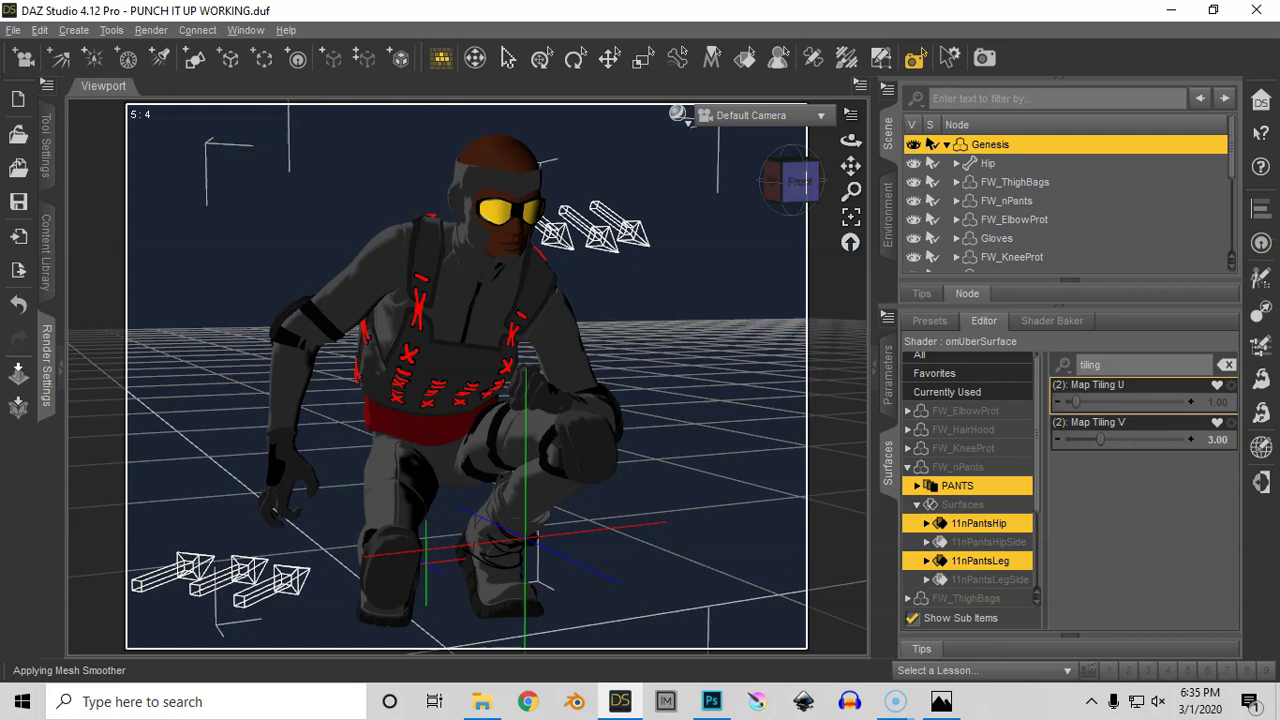
# Highlight the NinM5_YoroiBreast surfaces on the figure to identify the chest armor part, and select 04YoroiInnr.
pyautogui.click(909, 467)
pyautogui.click(909, 580)
pyautogui.scroll(-2, 1045, 572)
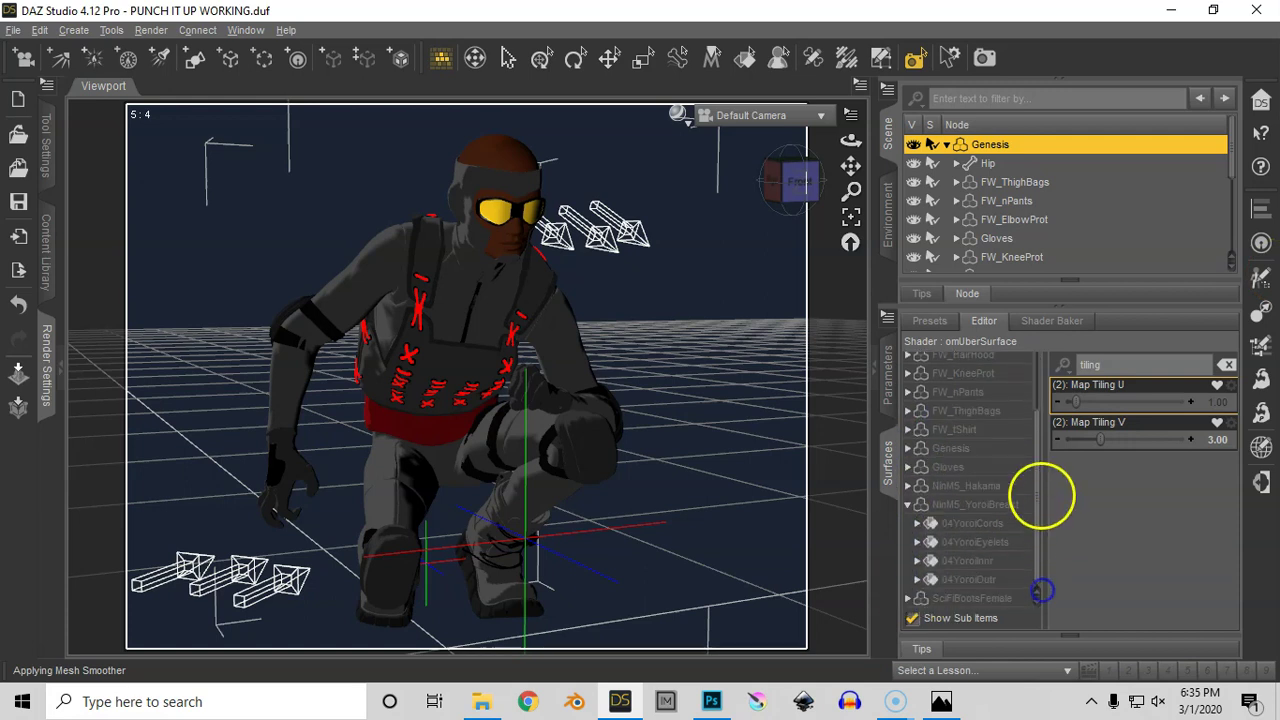
pyautogui.click(745, 58)
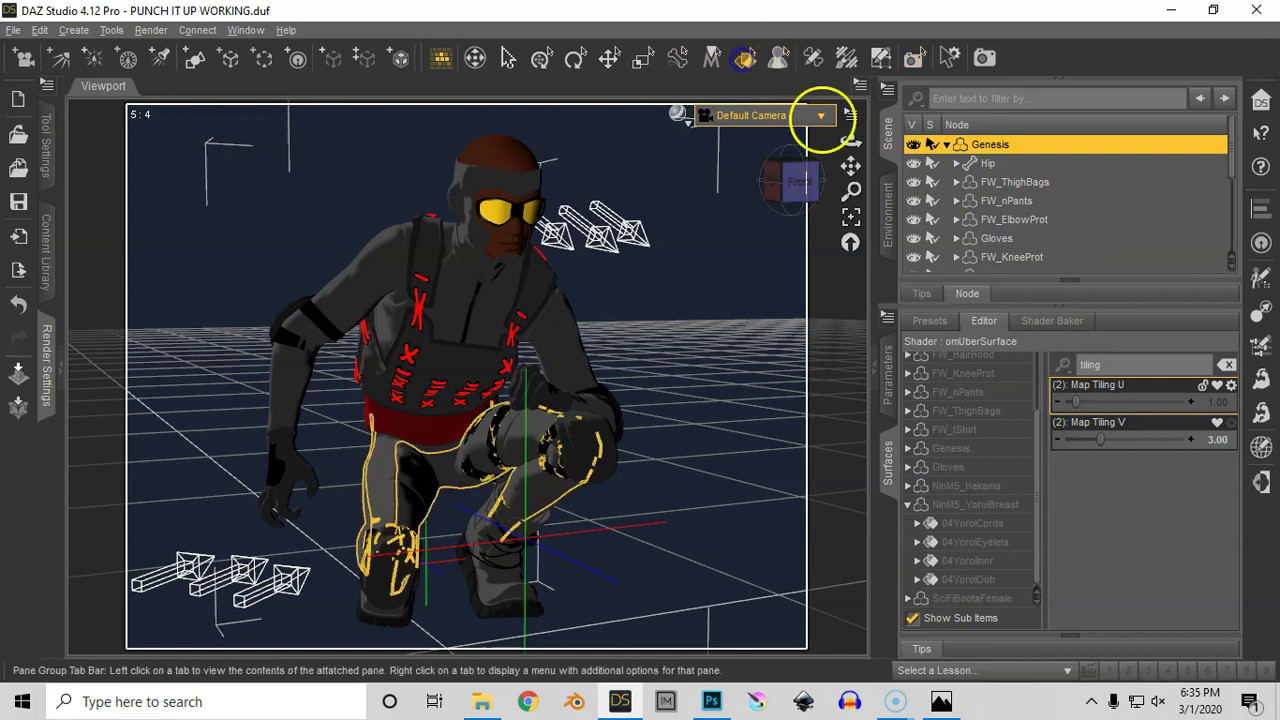
pyautogui.click(976, 561)
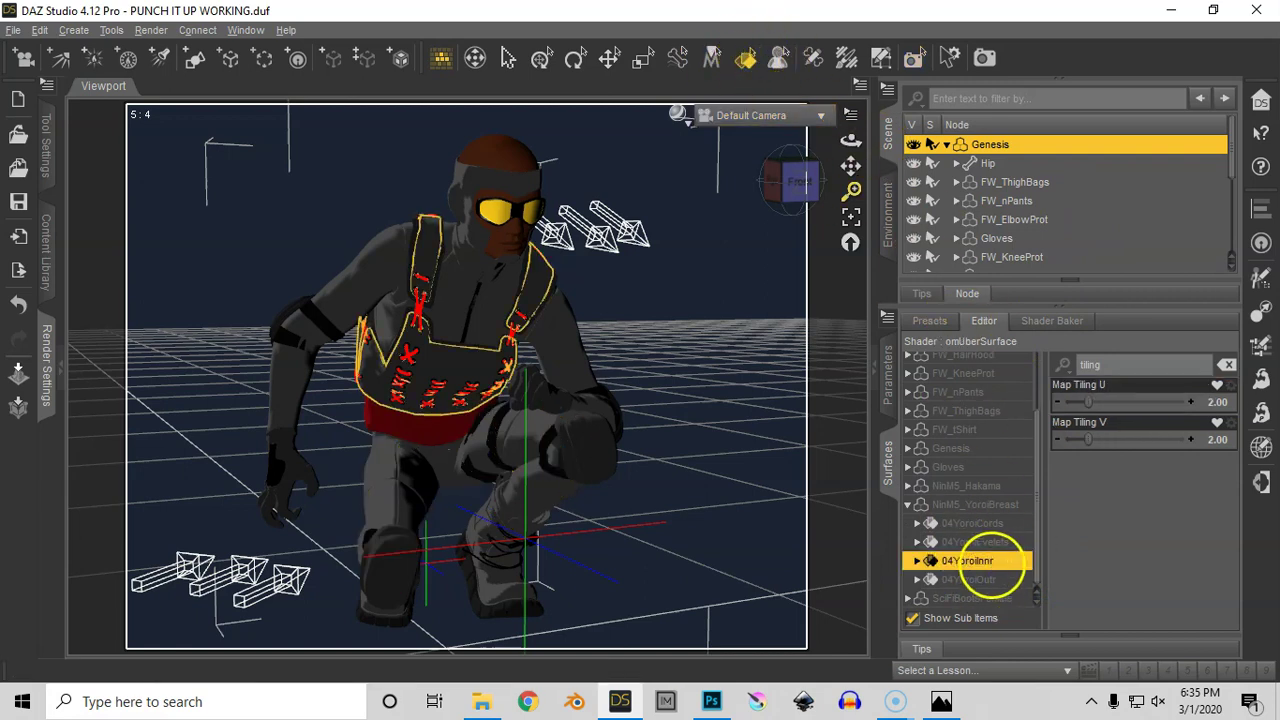
pyautogui.click(1001, 542)
pyautogui.click(986, 561)
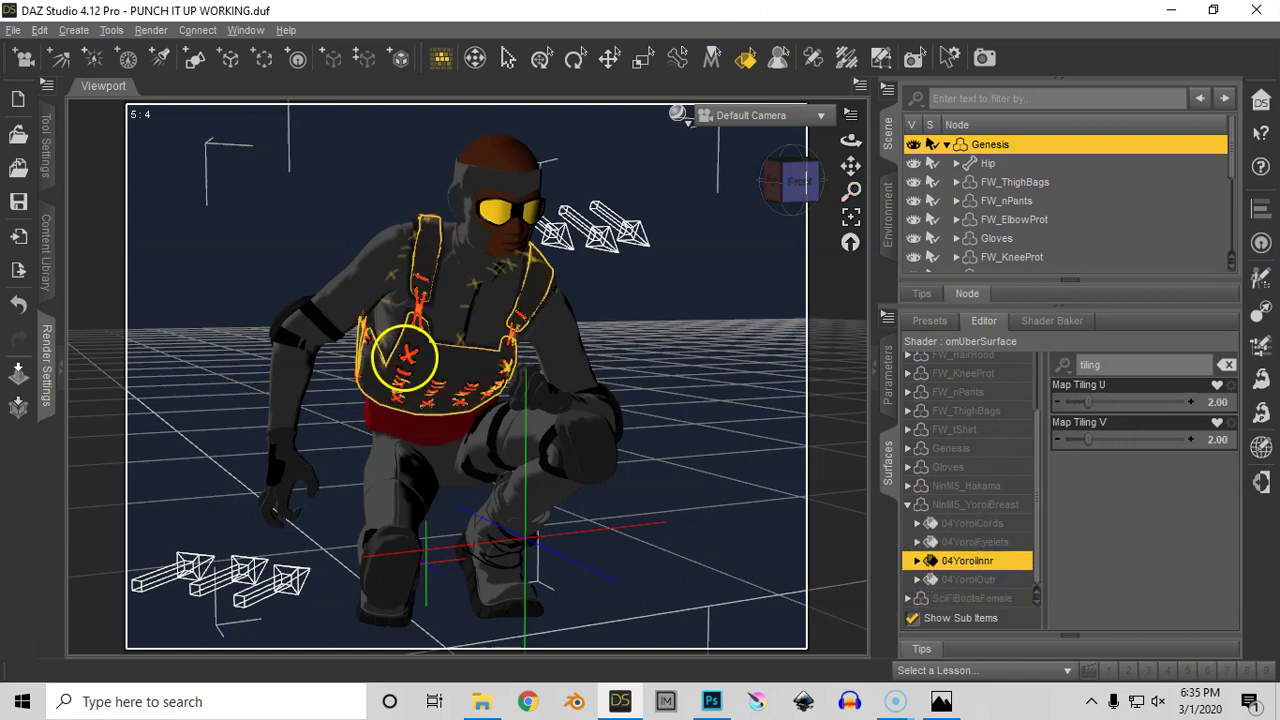
pyautogui.click(915, 58)
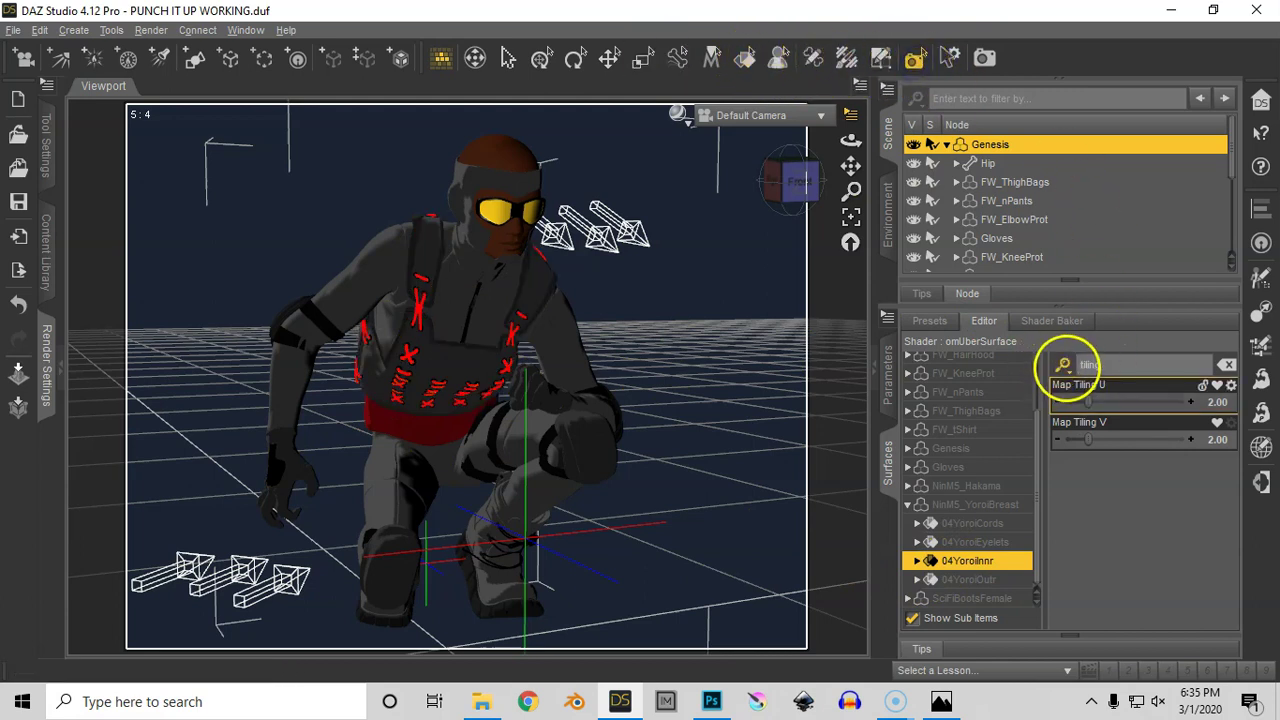
# Set the Specular Color of the 04YoroiInnr surface to 37, 37, 37.
pyautogui.click(1063, 366)
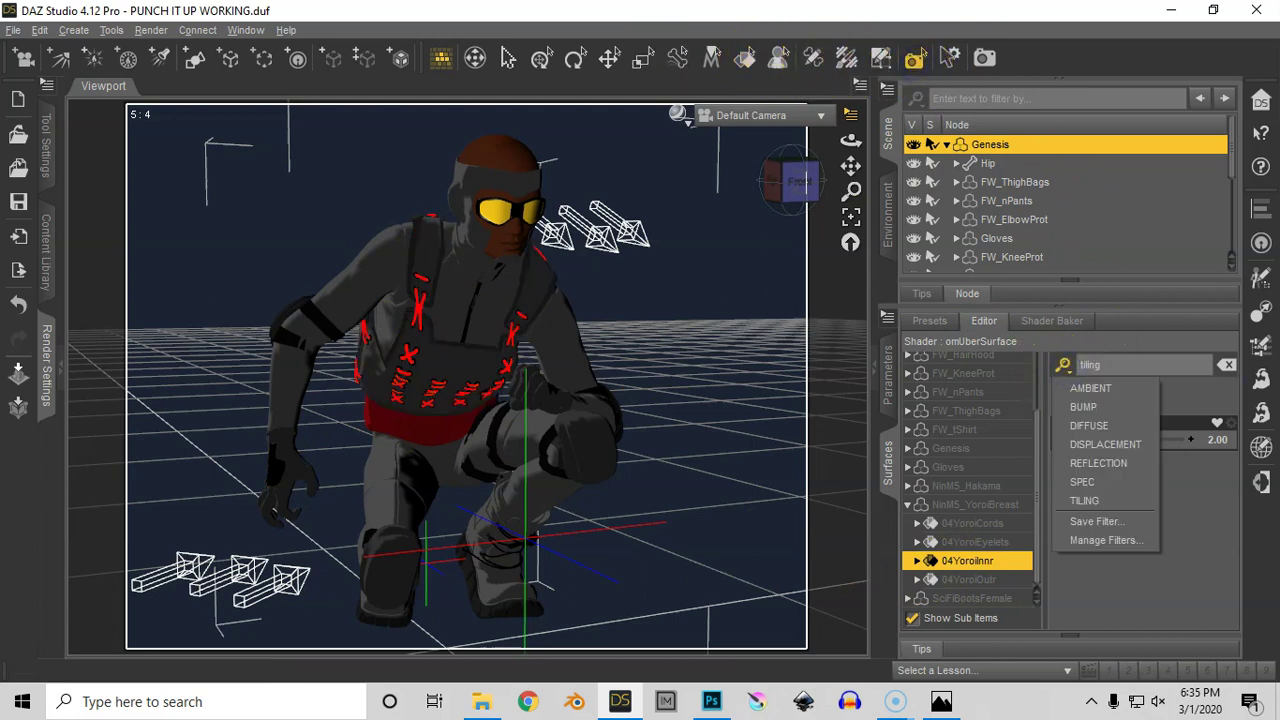
pyautogui.click(1082, 482)
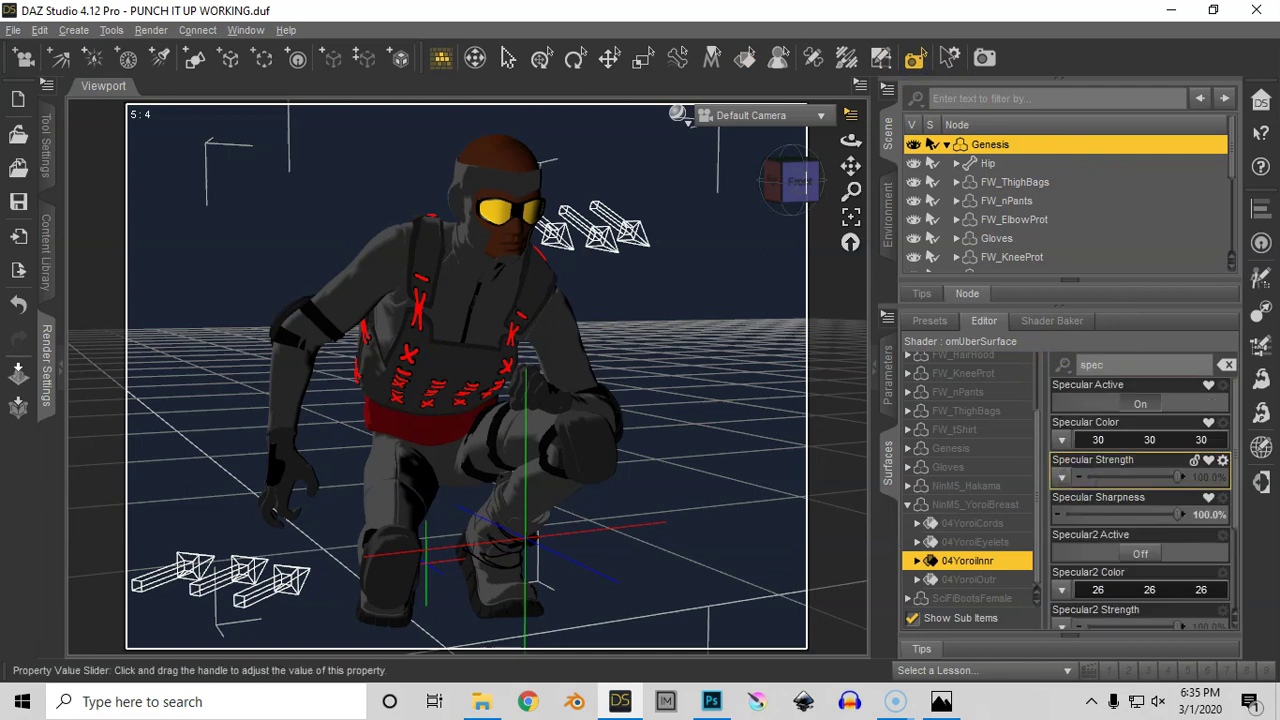
pyautogui.click(1120, 440)
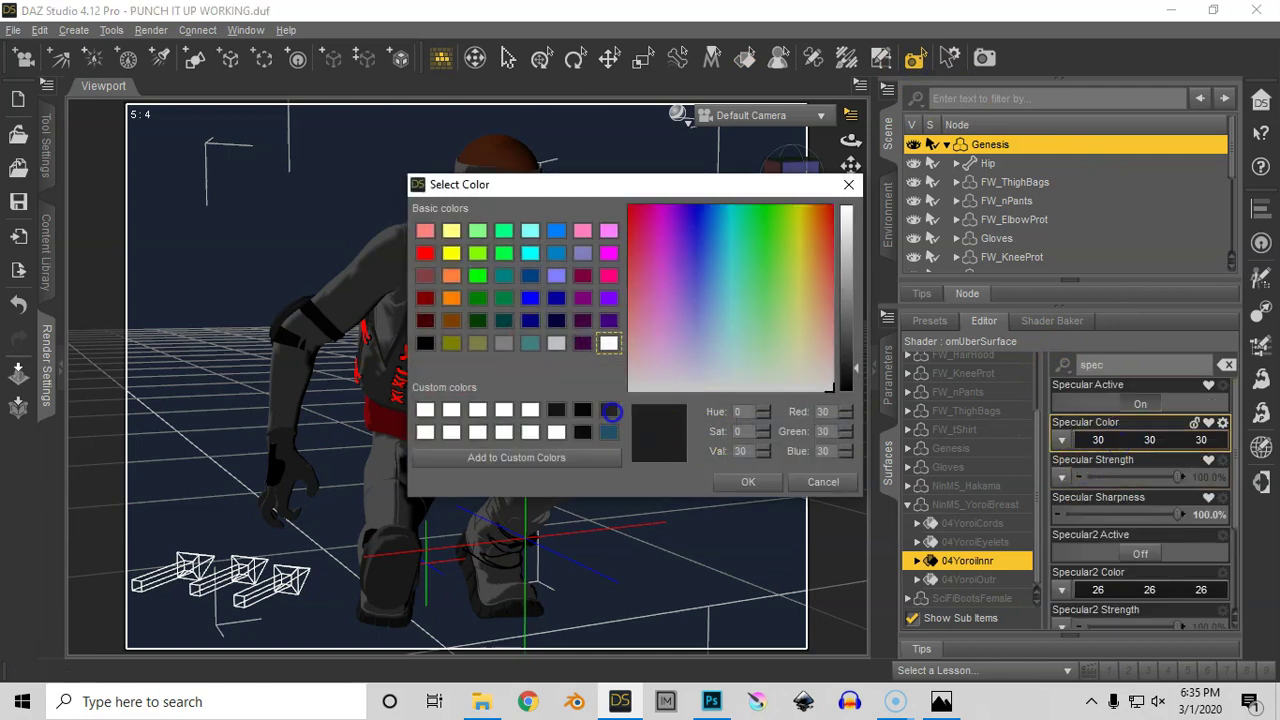
pyautogui.click(748, 482)
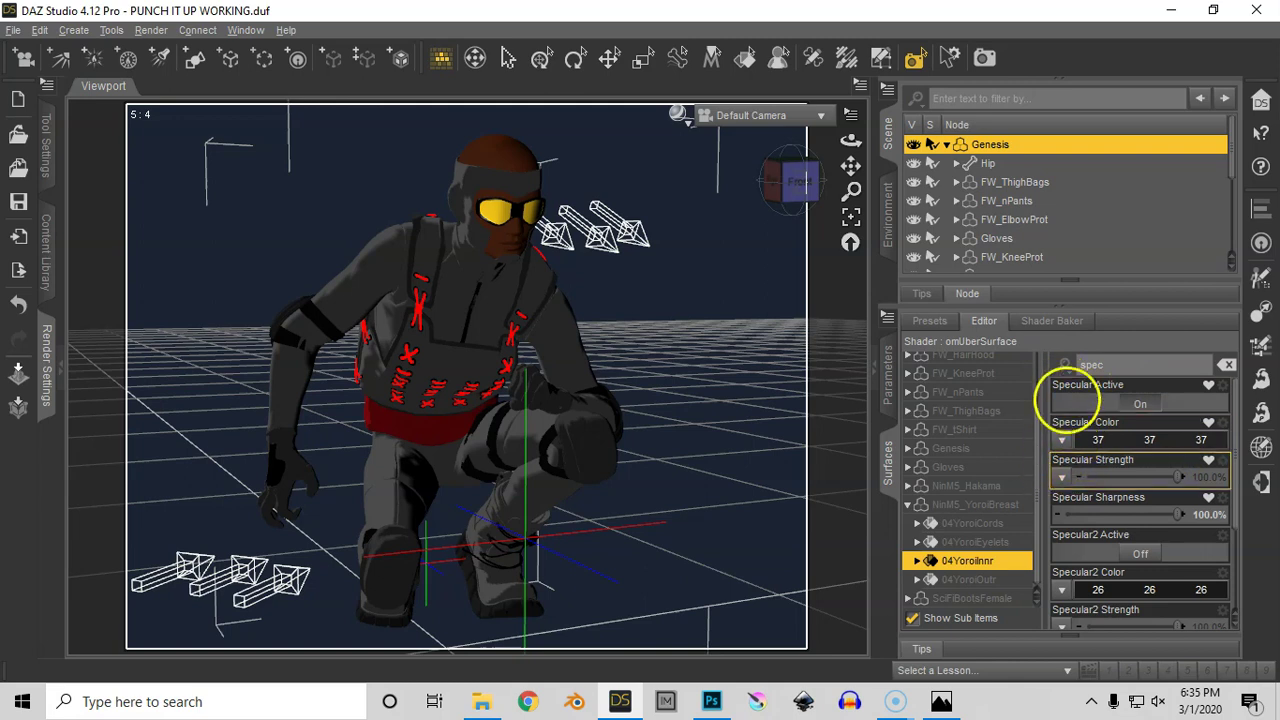
# Turn Bump Active on for 04YoroiInnr and load the craft paper image from the TEXTURES folder as its Bump Strength map.
pyautogui.click(1063, 365)
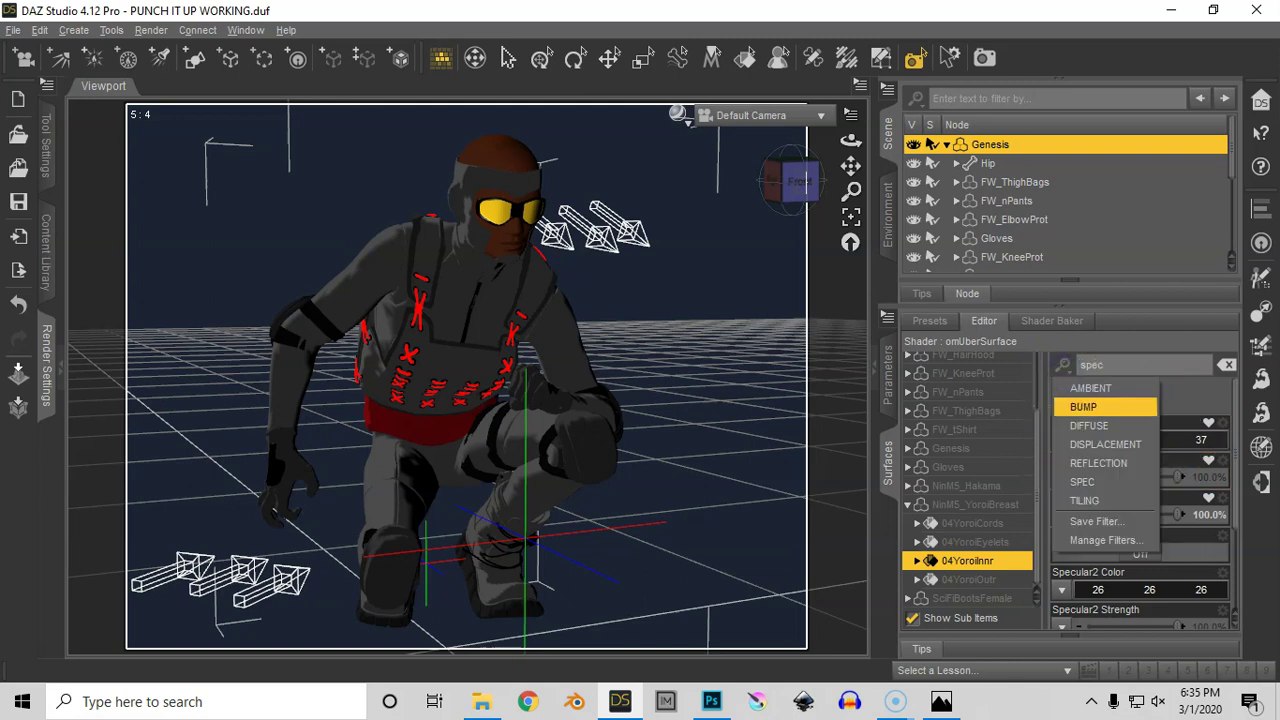
pyautogui.click(1083, 407)
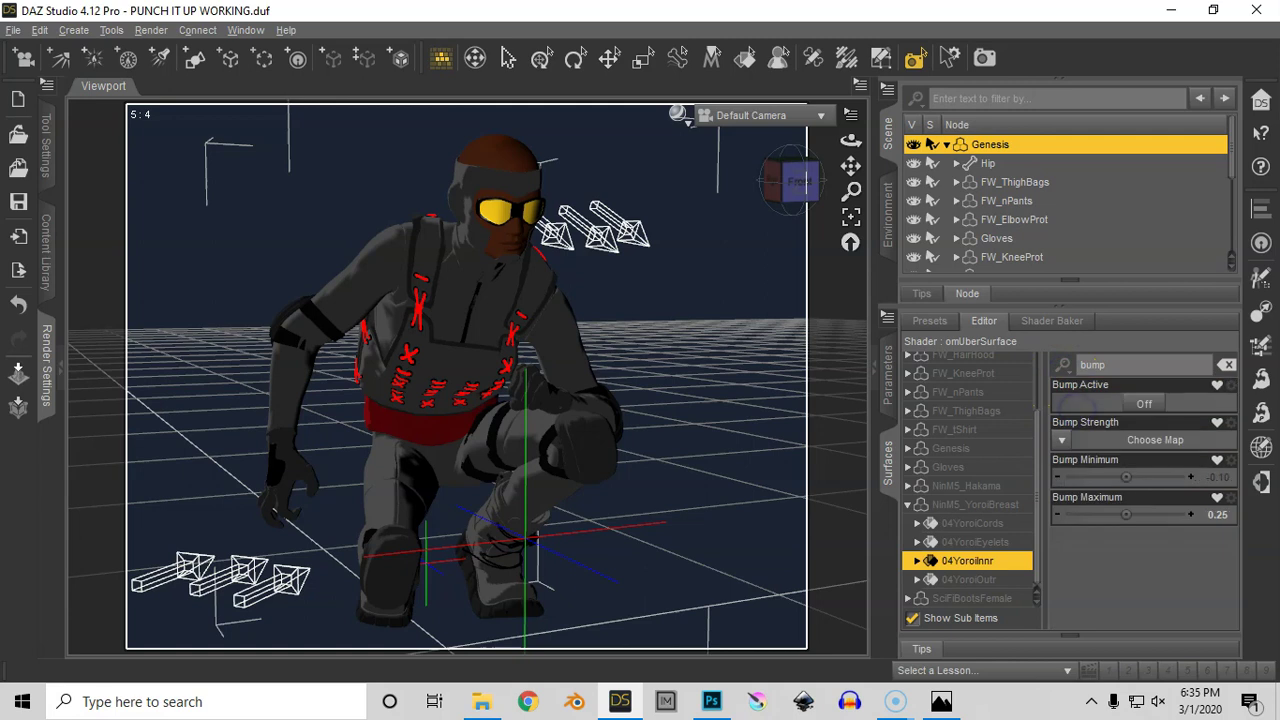
pyautogui.click(1144, 404)
pyautogui.click(1062, 440)
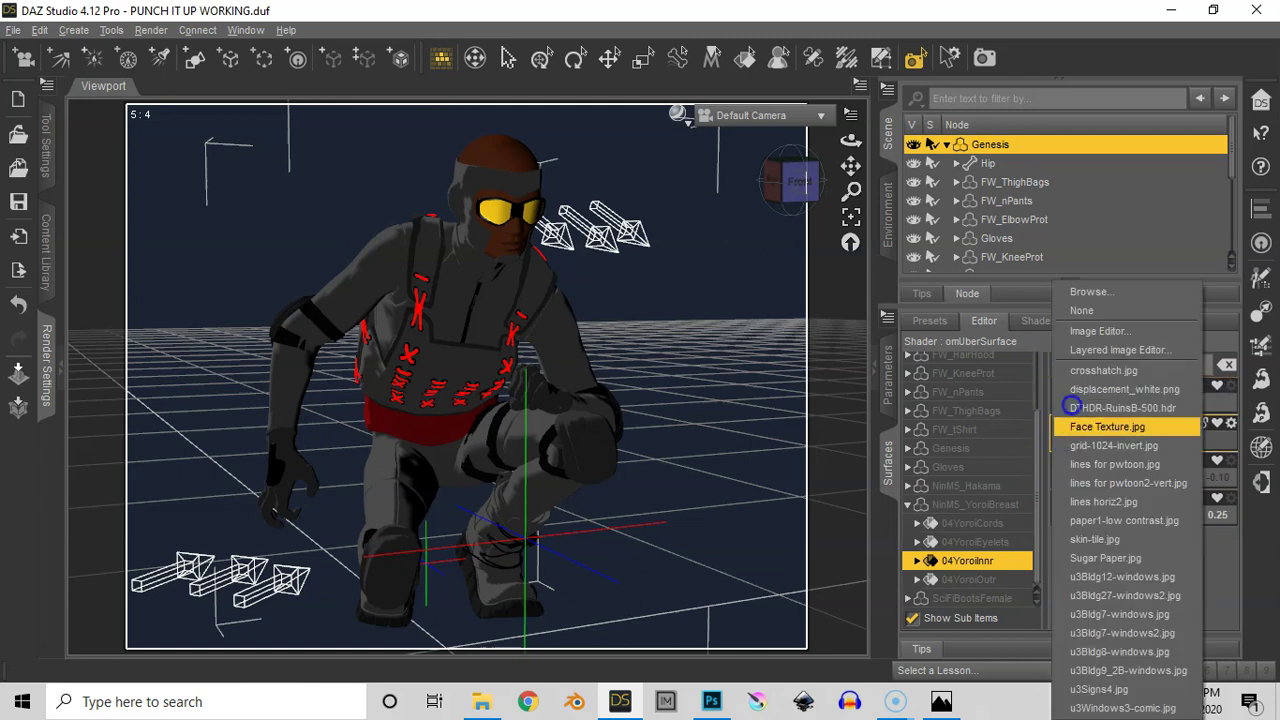
pyautogui.click(1091, 294)
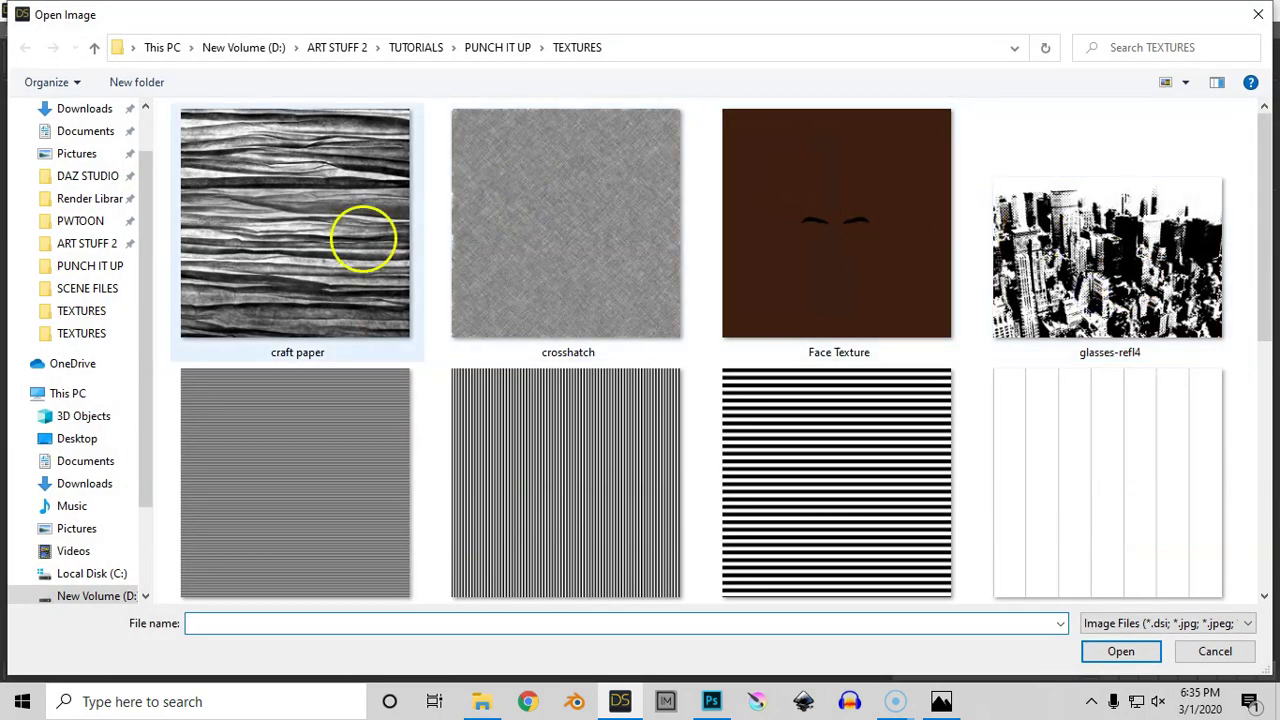
pyautogui.click(328, 213)
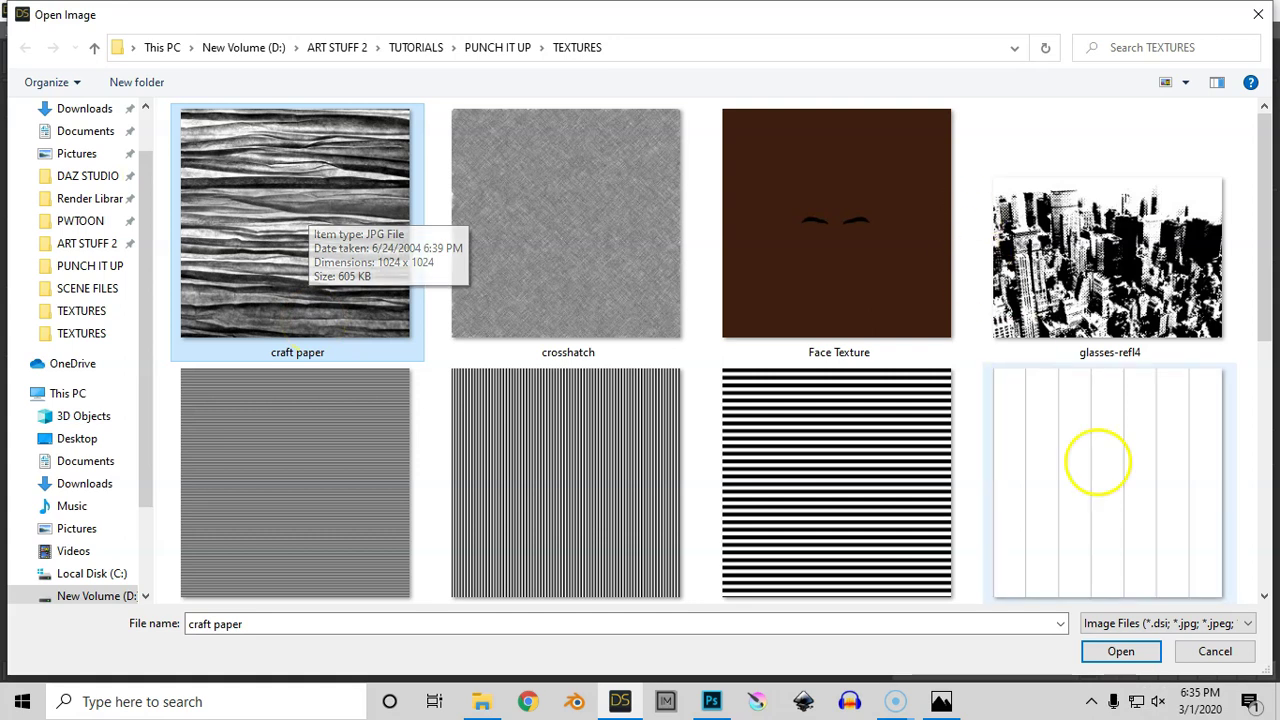
pyautogui.click(1121, 651)
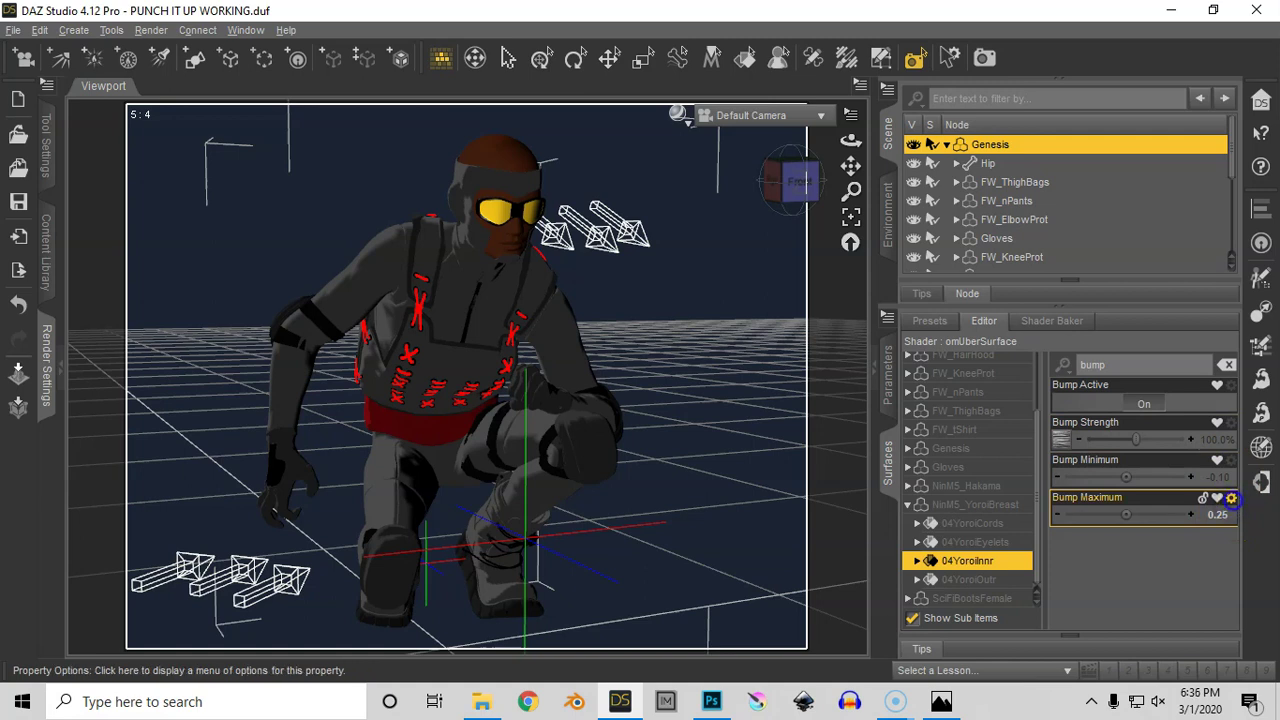
# Reset the Bump Maximum of 04YoroiInnr to 0.10 and set its Map Tiling U and V to 2.00.
pyautogui.click(1232, 498)
pyautogui.click(1197, 598)
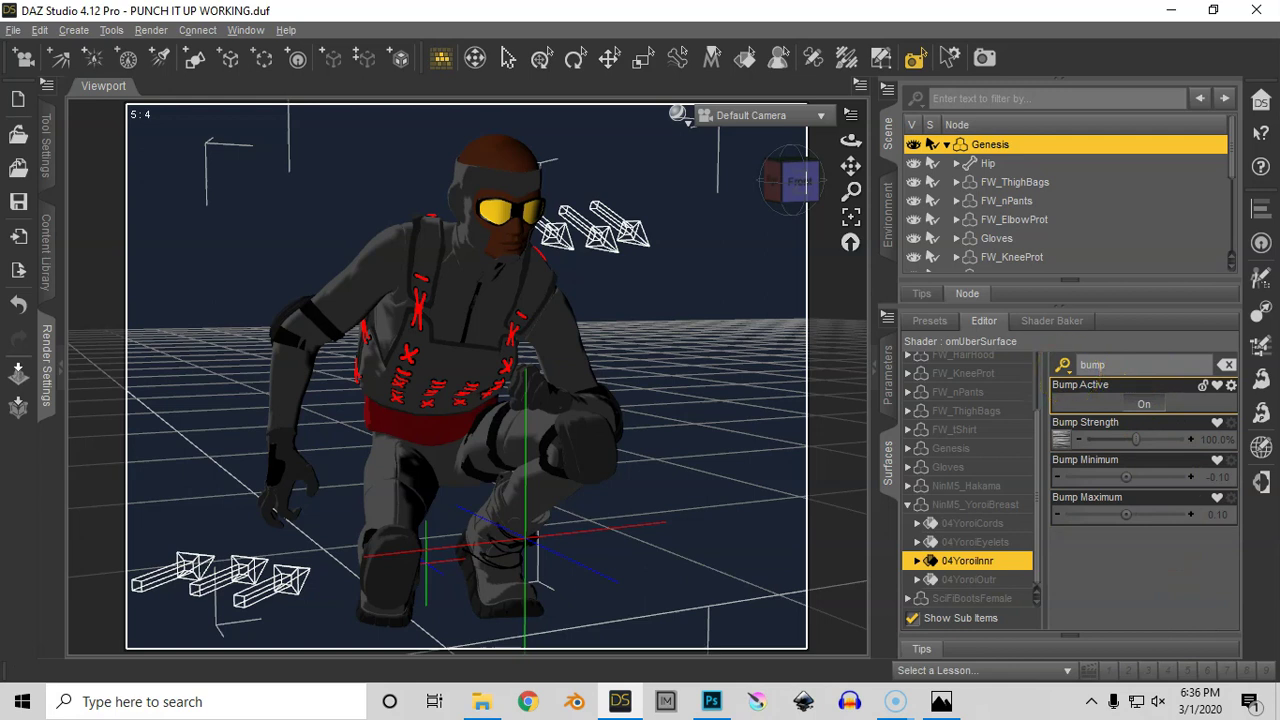
pyautogui.click(1063, 365)
pyautogui.click(1092, 477)
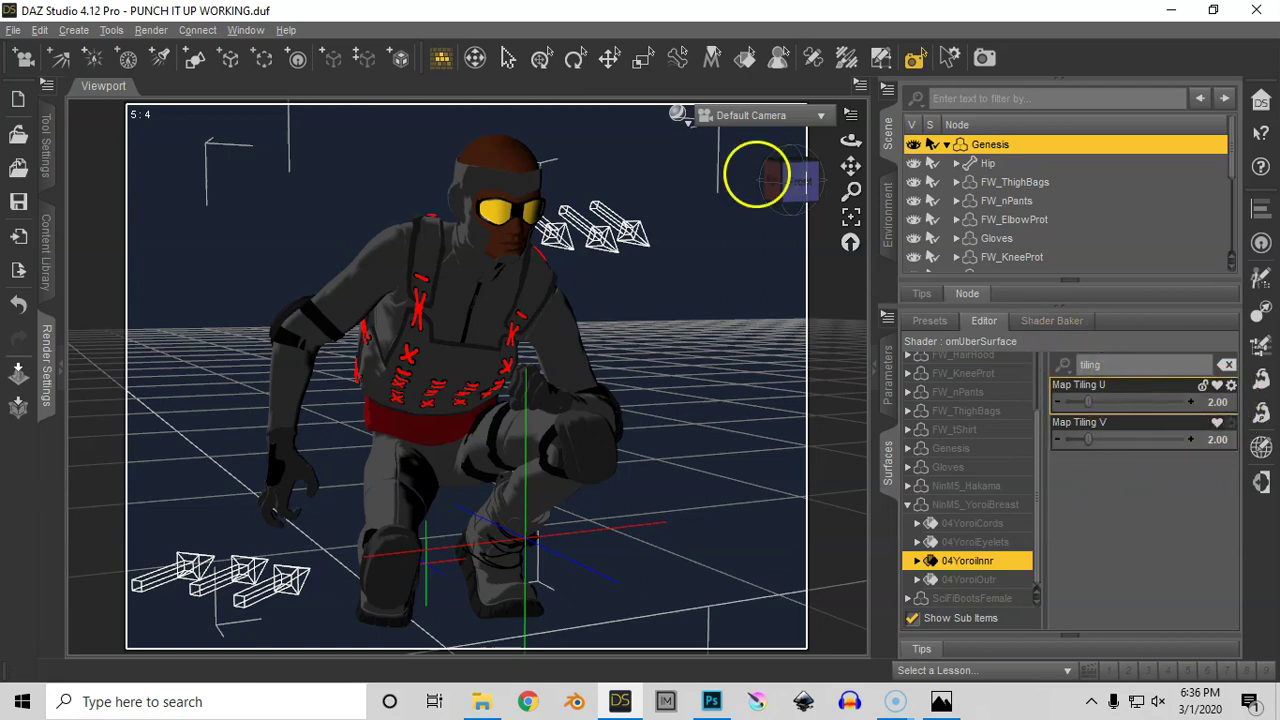
# Spot render the chest armor through Breastplate Cam to check the inner armor texture.
pyautogui.click(822, 115)
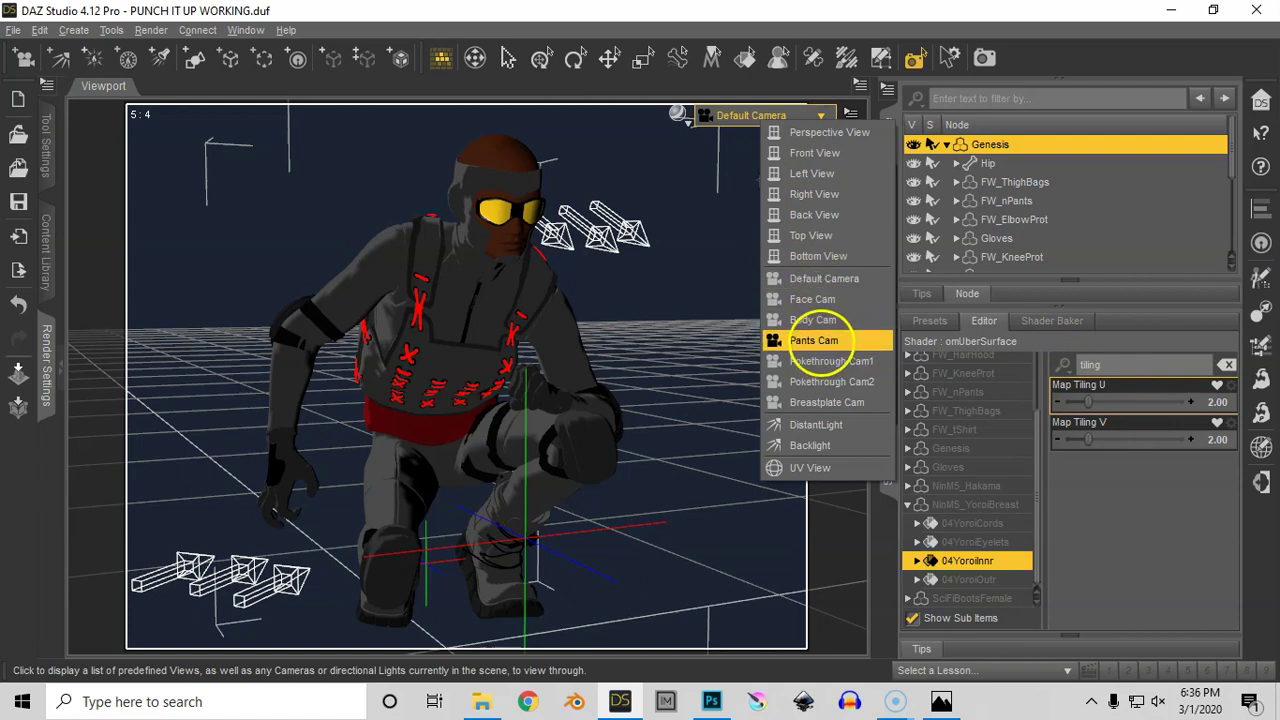
pyautogui.click(816, 400)
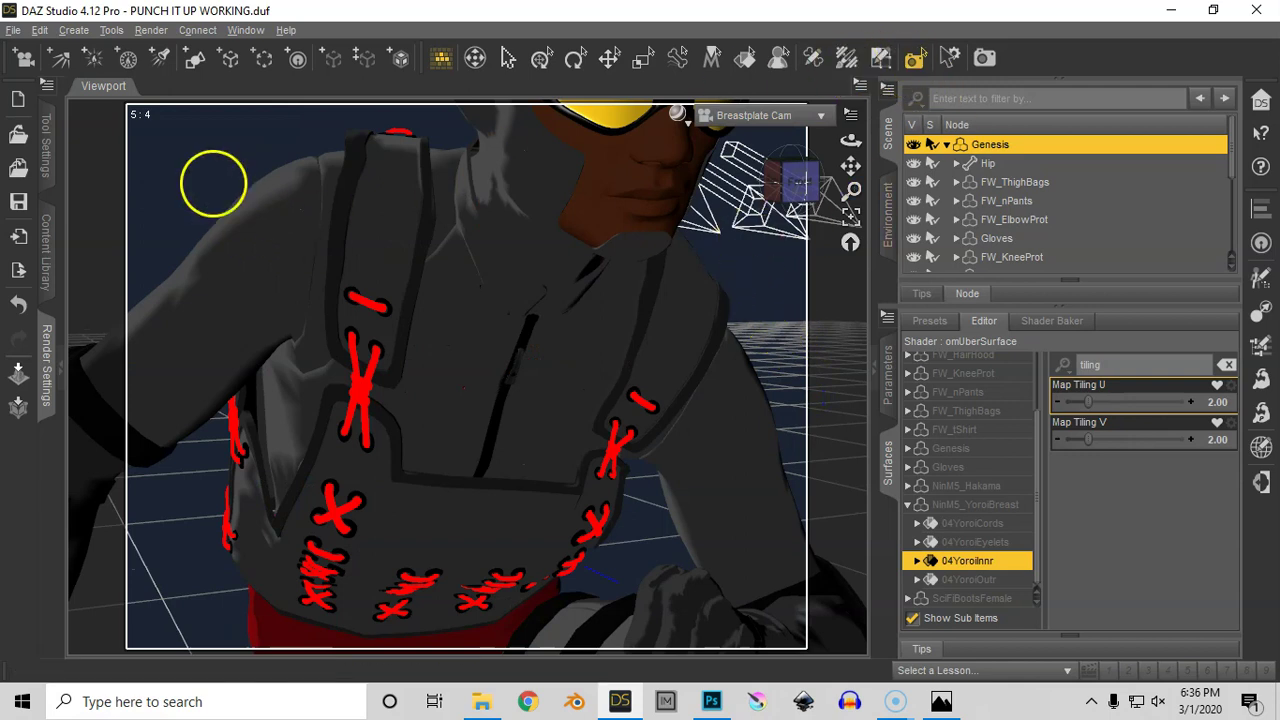
pyautogui.hotkey('ctrl', 'r')
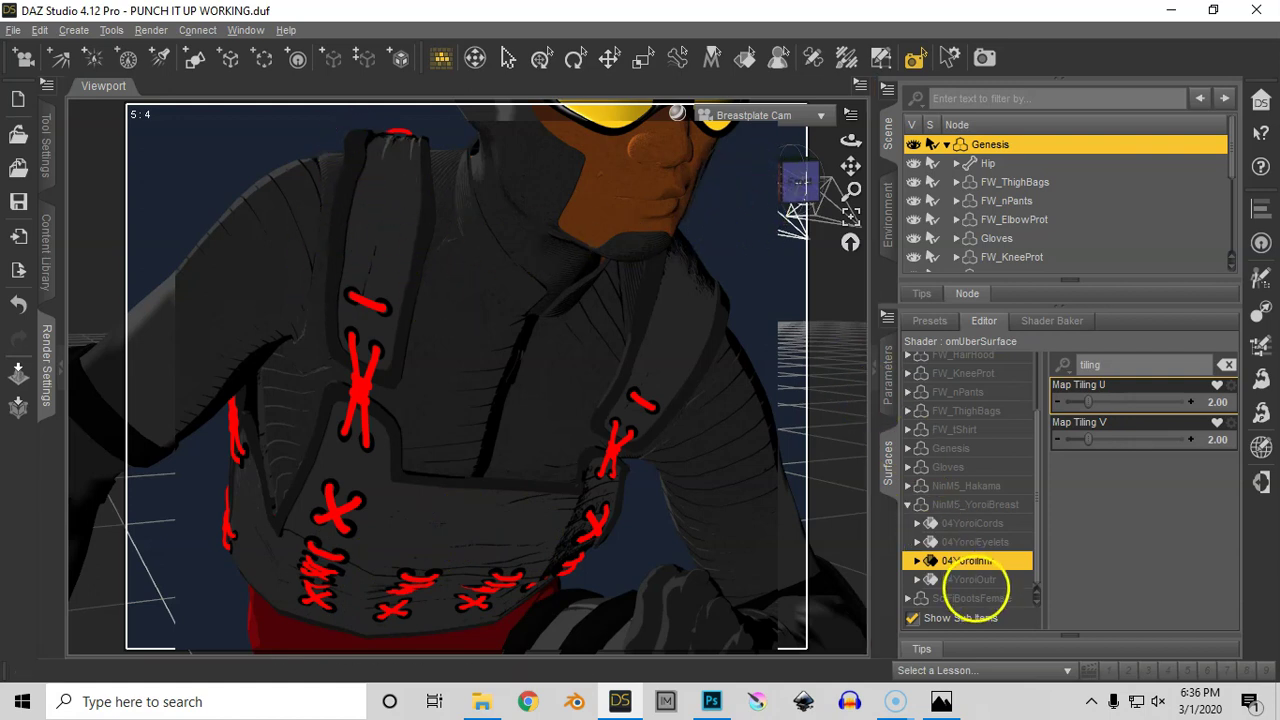
# Toggle Specular Active on the 04YoroiOutr surface of the chest armor.
pyautogui.click(993, 578)
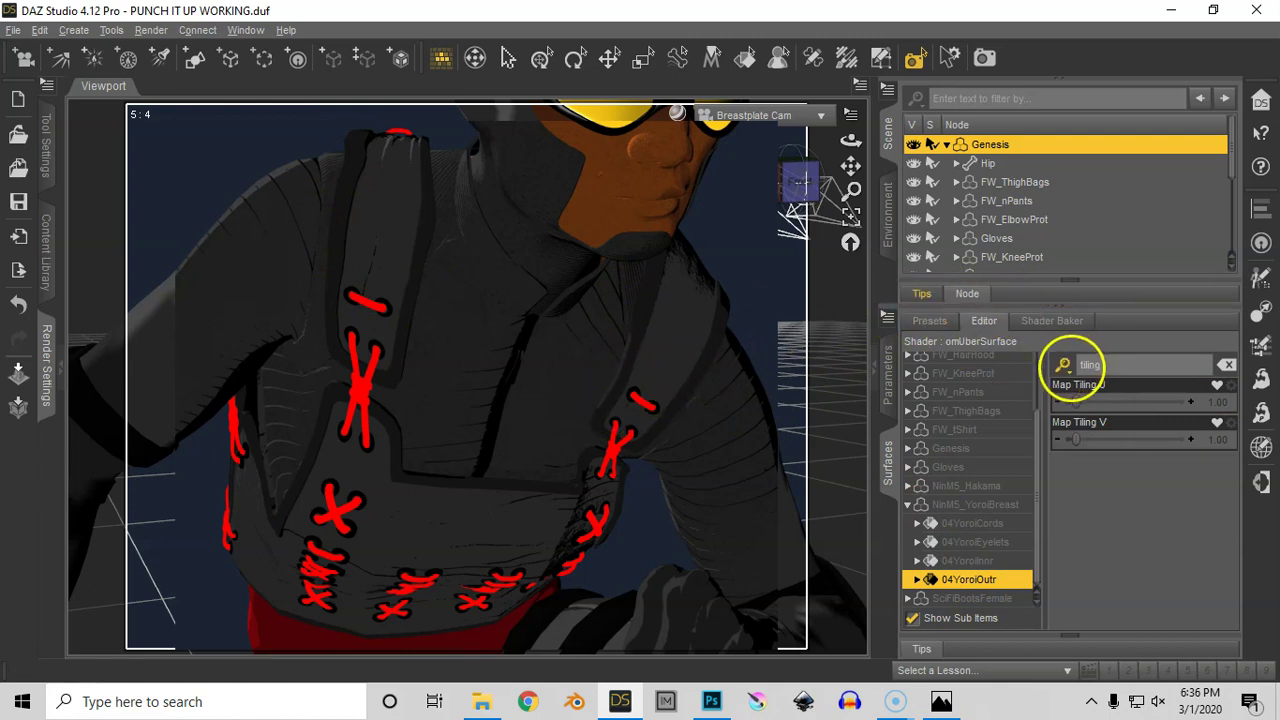
pyautogui.click(1063, 365)
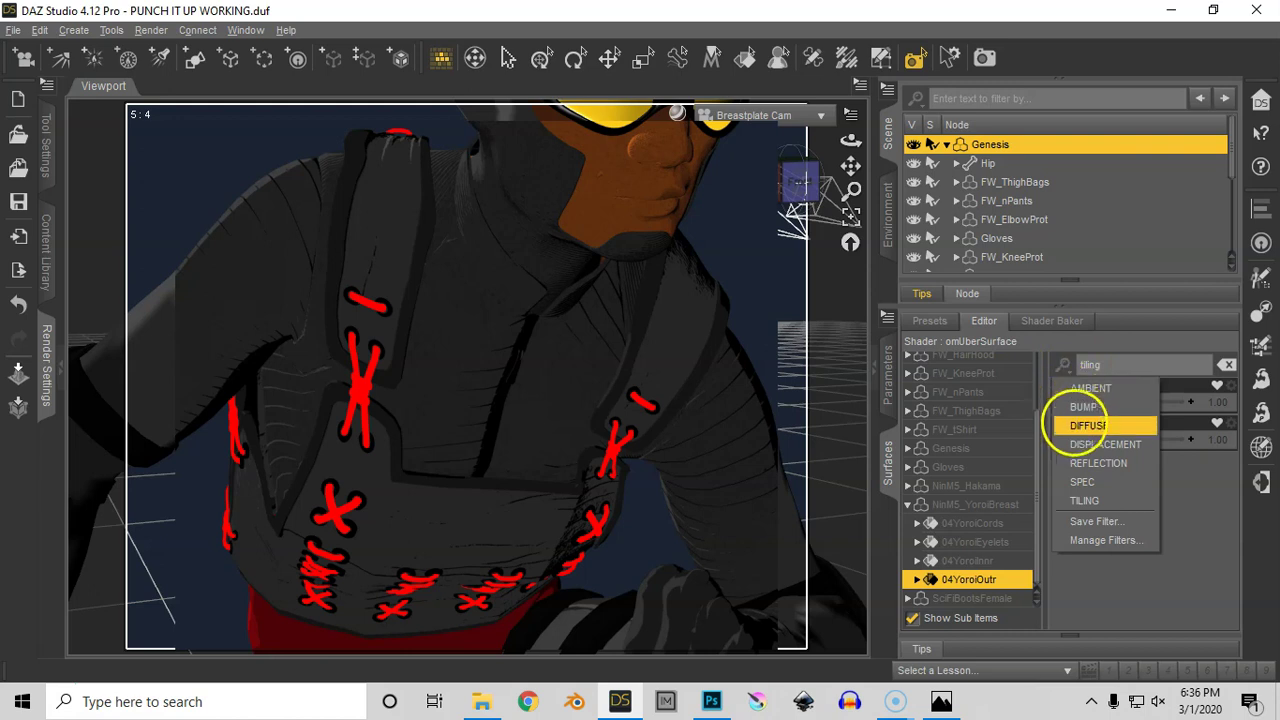
pyautogui.click(1080, 482)
pyautogui.click(1135, 403)
# Turn Ambient Active on for 04YoroiOutr, with Ambient Color 0, 0, 0 and Ambient Strength 100%.
pyautogui.click(1063, 365)
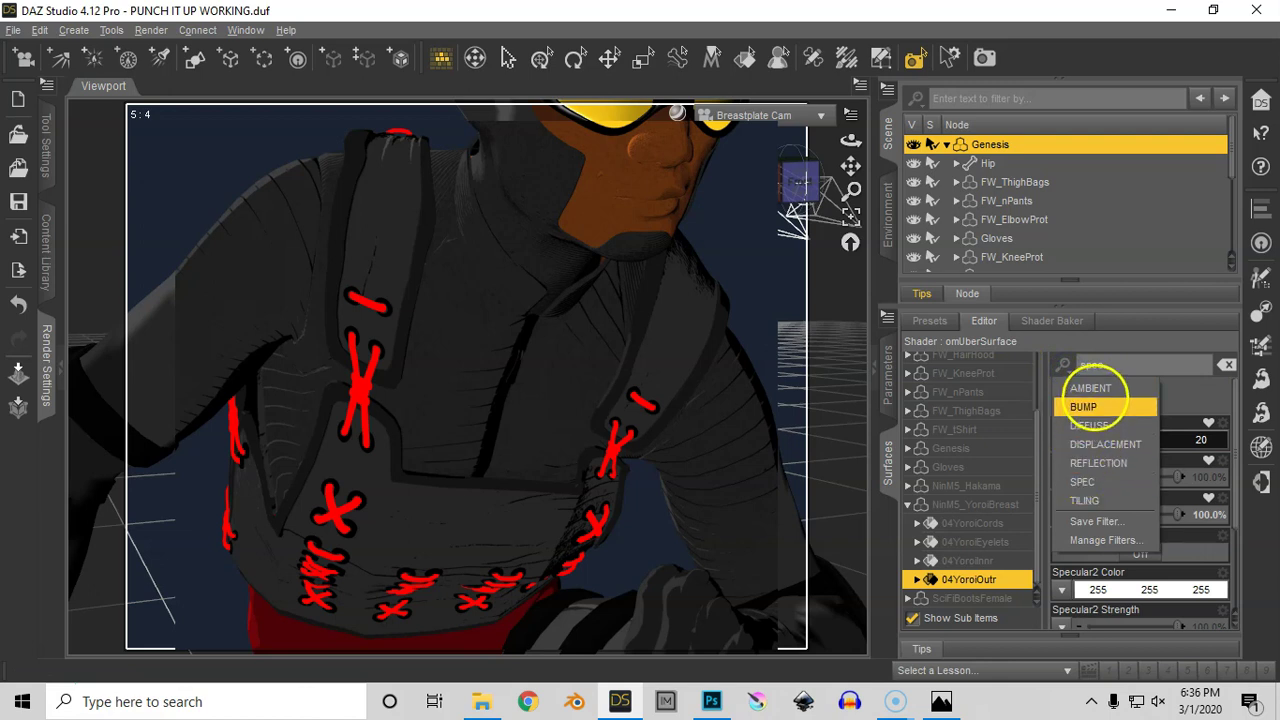
pyautogui.click(1090, 389)
pyautogui.click(1135, 404)
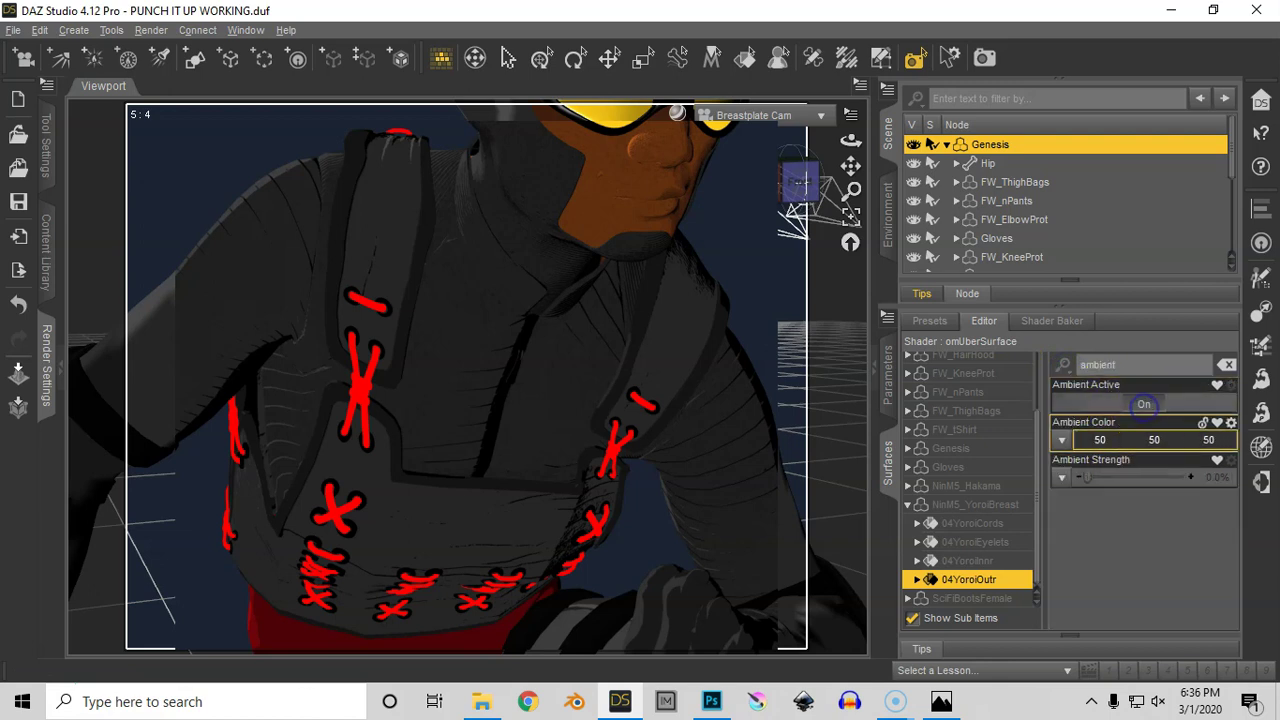
pyautogui.click(1124, 441)
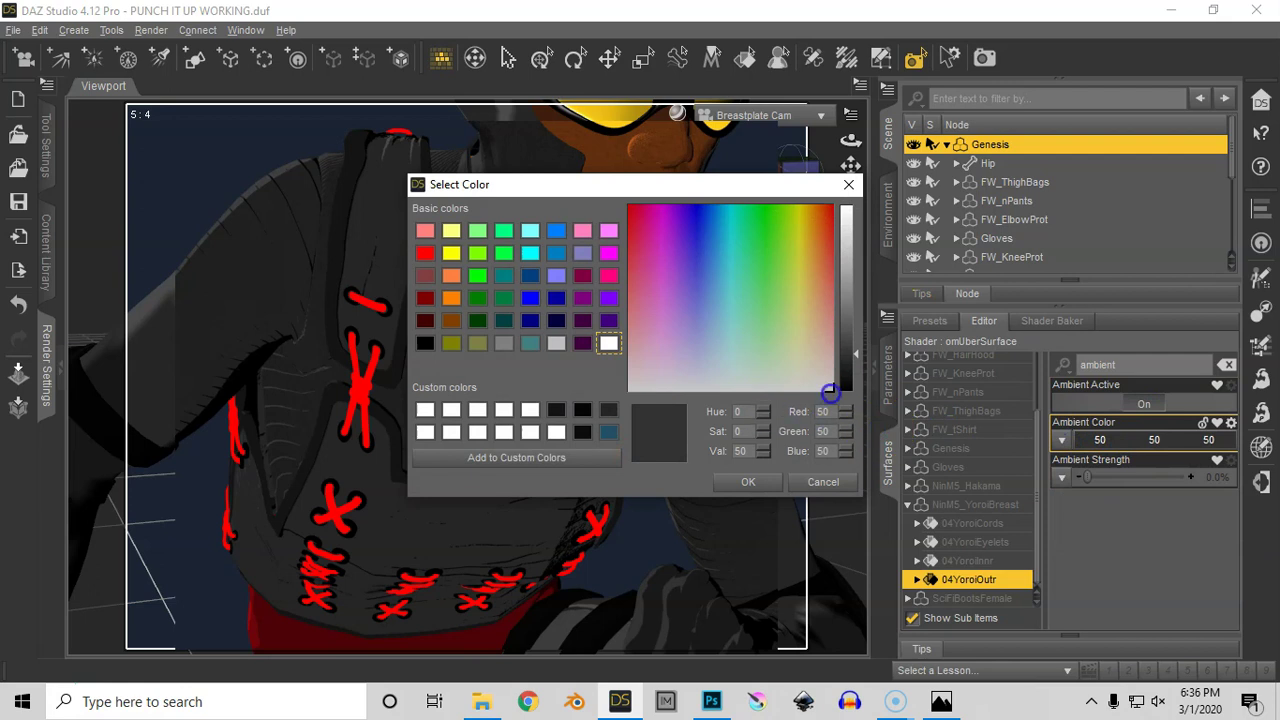
pyautogui.click(858, 396)
pyautogui.click(770, 480)
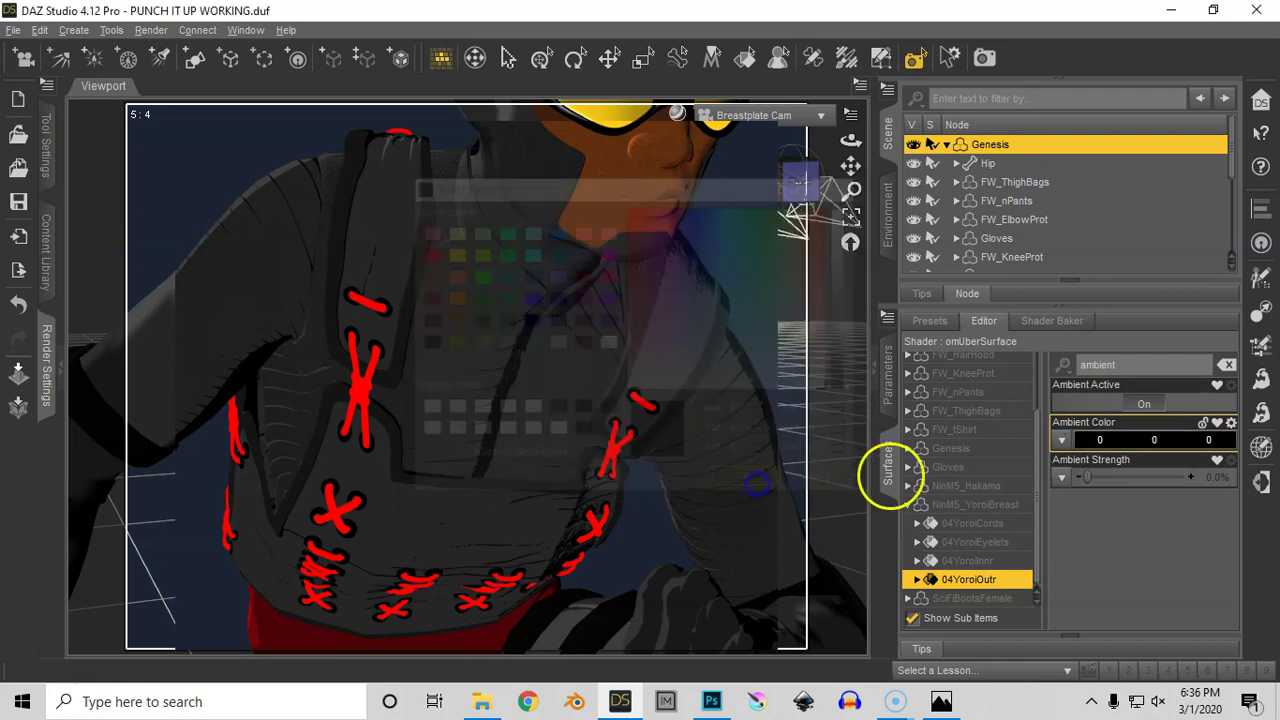
pyautogui.moveTo(1090, 478); pyautogui.dragTo(1257, 471)
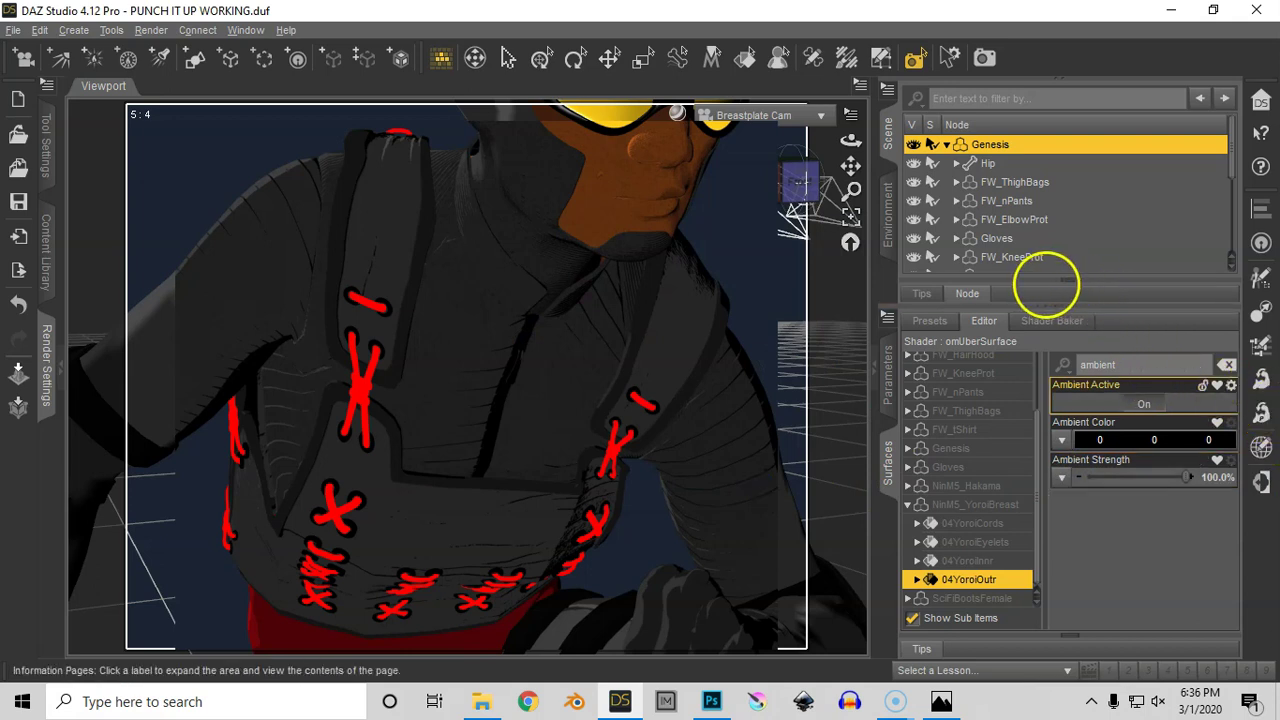
# Clear the old spot render, render the chest armor again through Breastplate Cam, and return to Default Camera.
pyautogui.click(180, 125)
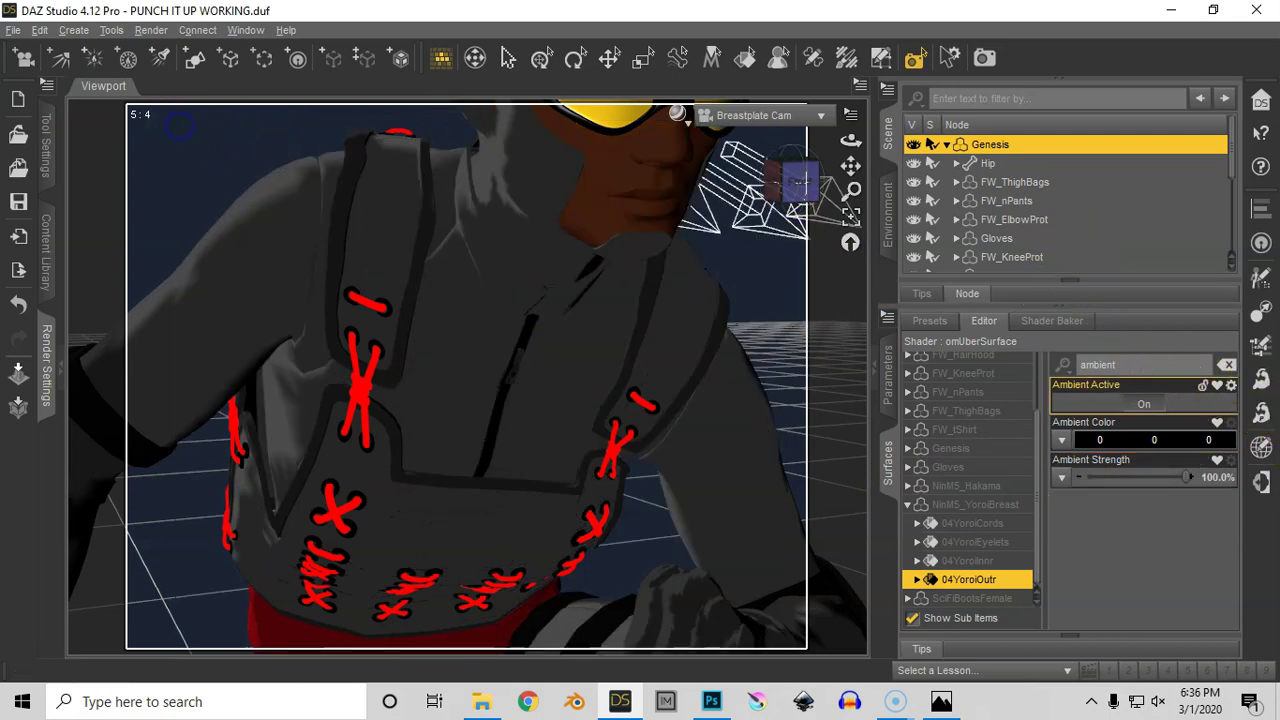
pyautogui.moveTo(185, 121); pyautogui.dragTo(324, 208)
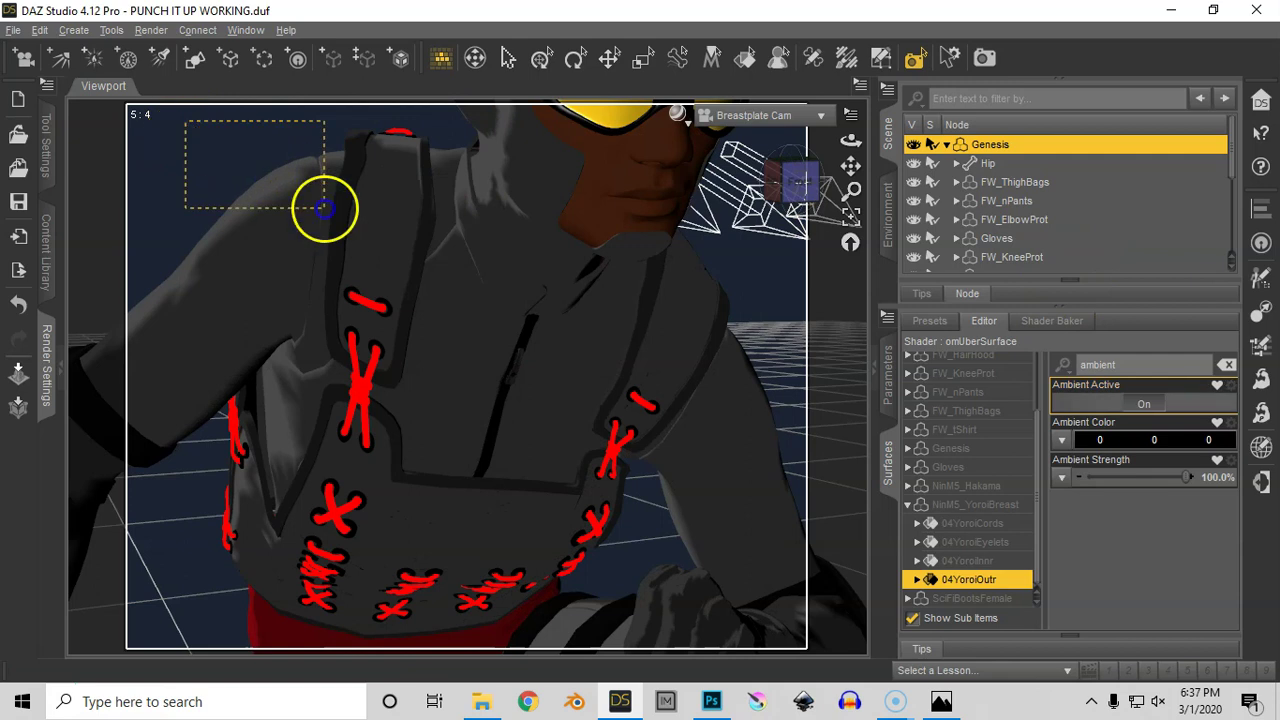
pyautogui.moveTo(767, 630); pyautogui.dragTo(770, 632)
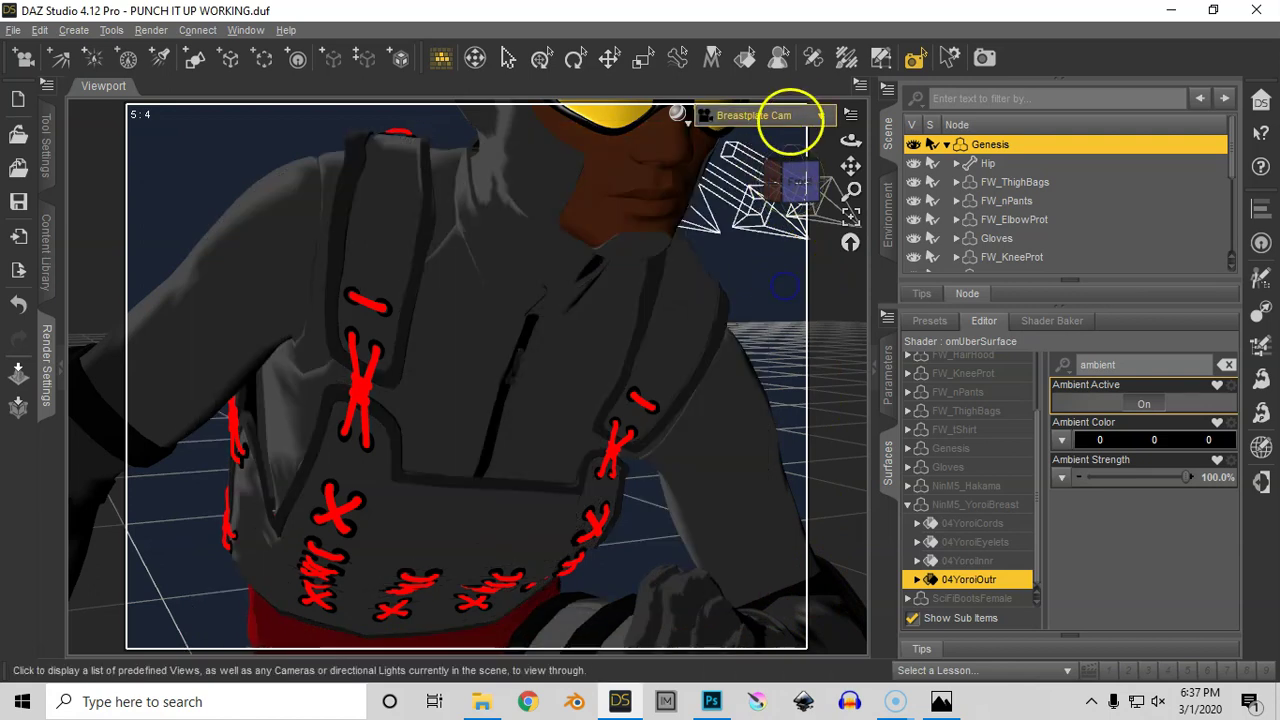
pyautogui.click(790, 115)
pyautogui.click(783, 277)
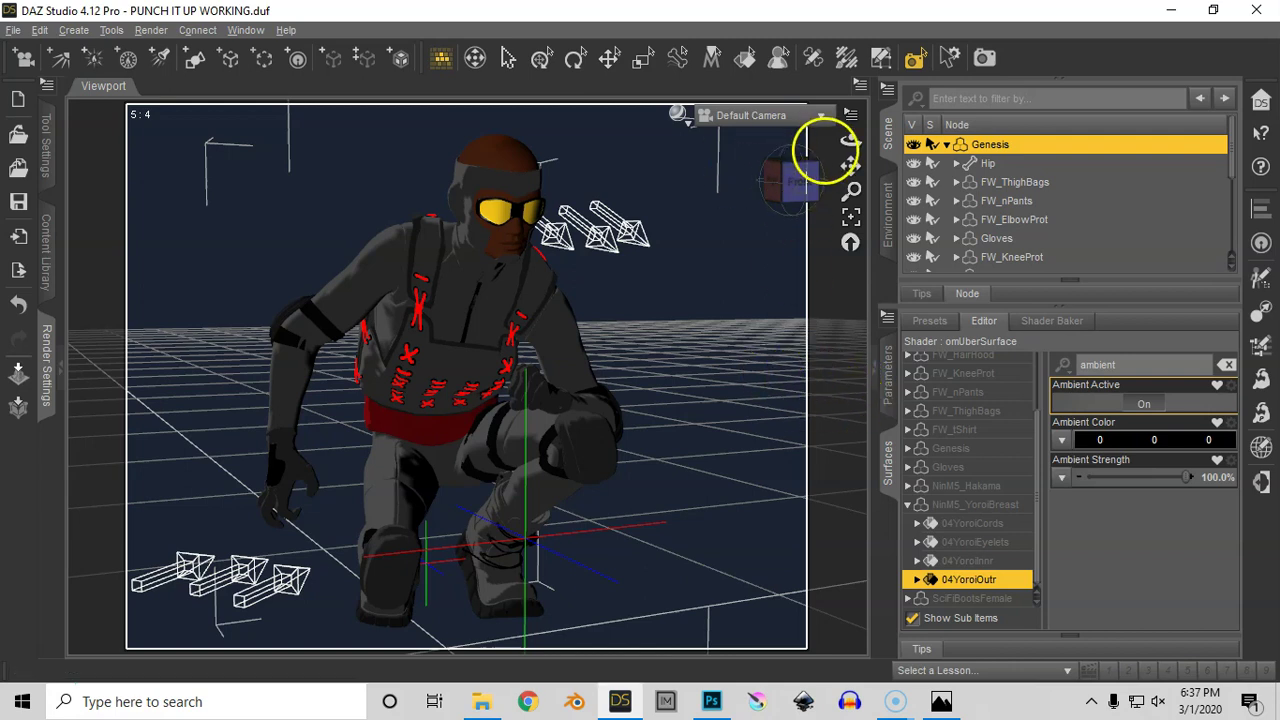
# Collapse the NinM5_YoroiBreast surfaces, expand SciFiBootsFemale and select its boot surface.
pyautogui.click(820, 115)
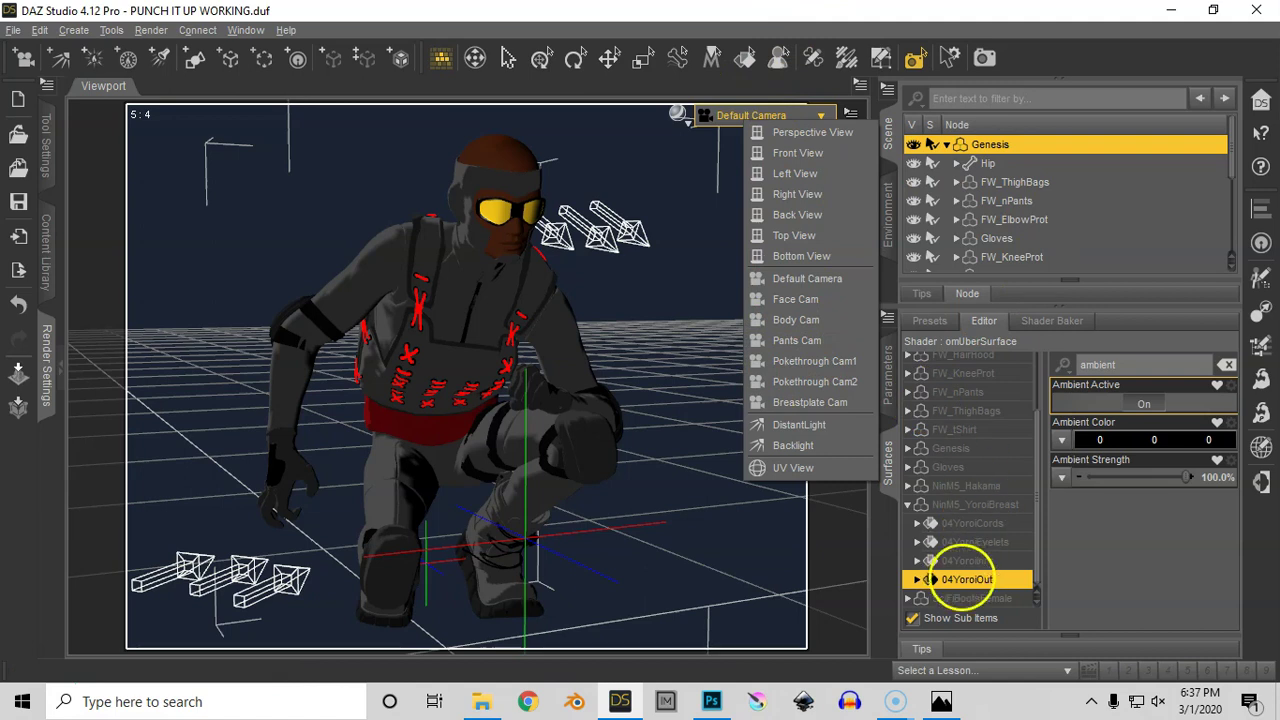
pyautogui.click(960, 579)
pyautogui.click(907, 505)
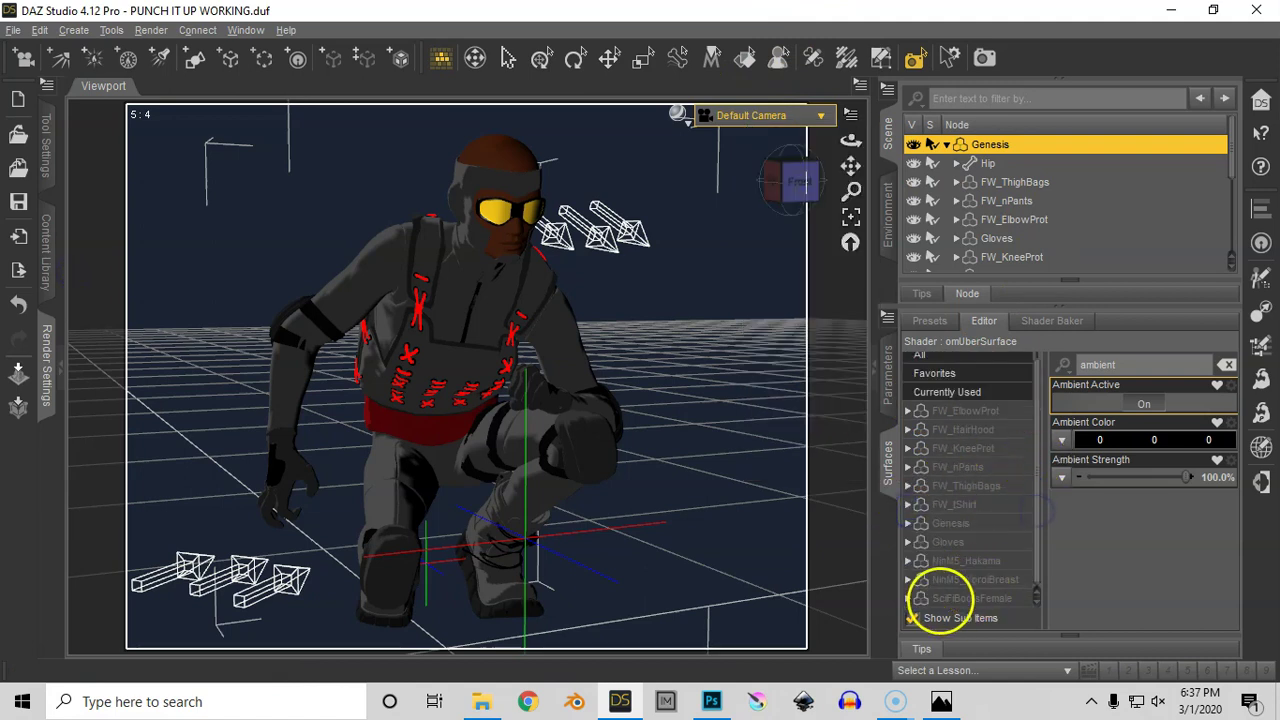
pyautogui.click(942, 597)
pyautogui.moveTo(1037, 504); pyautogui.dragTo(1038, 590)
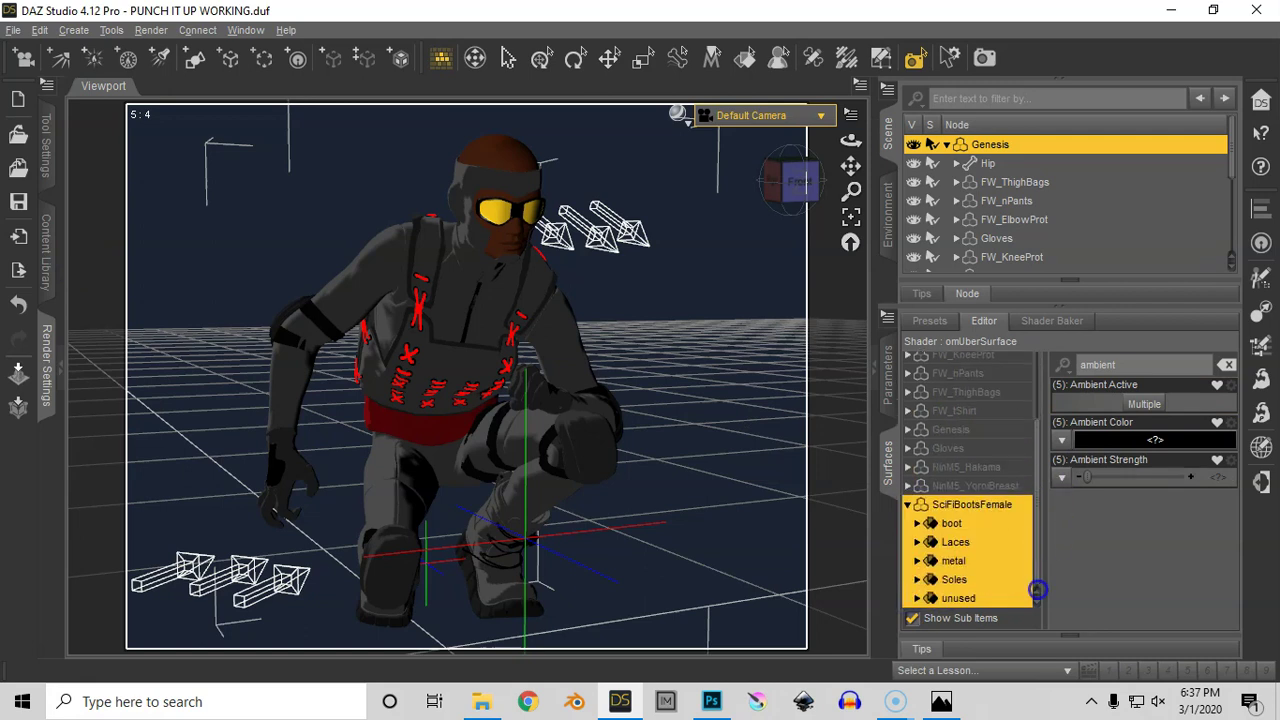
pyautogui.click(958, 524)
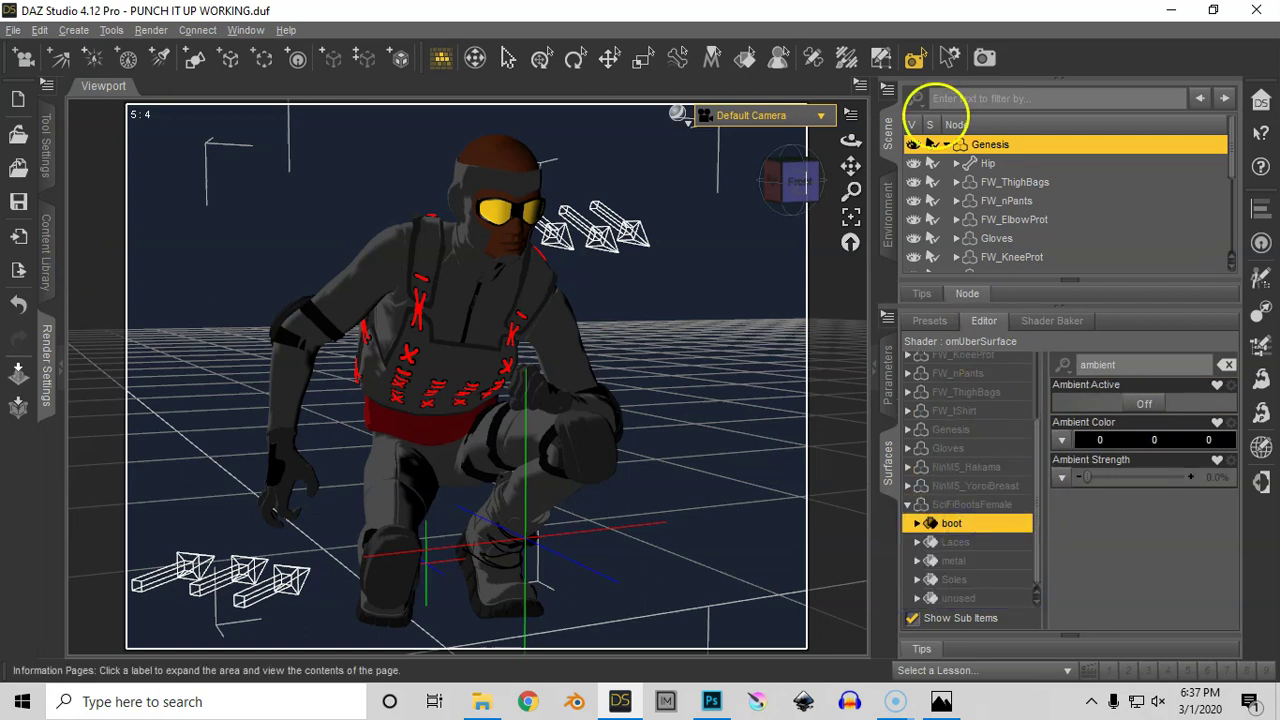
# Highlight the boot, Laces and Soles surfaces on the figure to identify them, ending with boot selected.
pyautogui.click(745, 57)
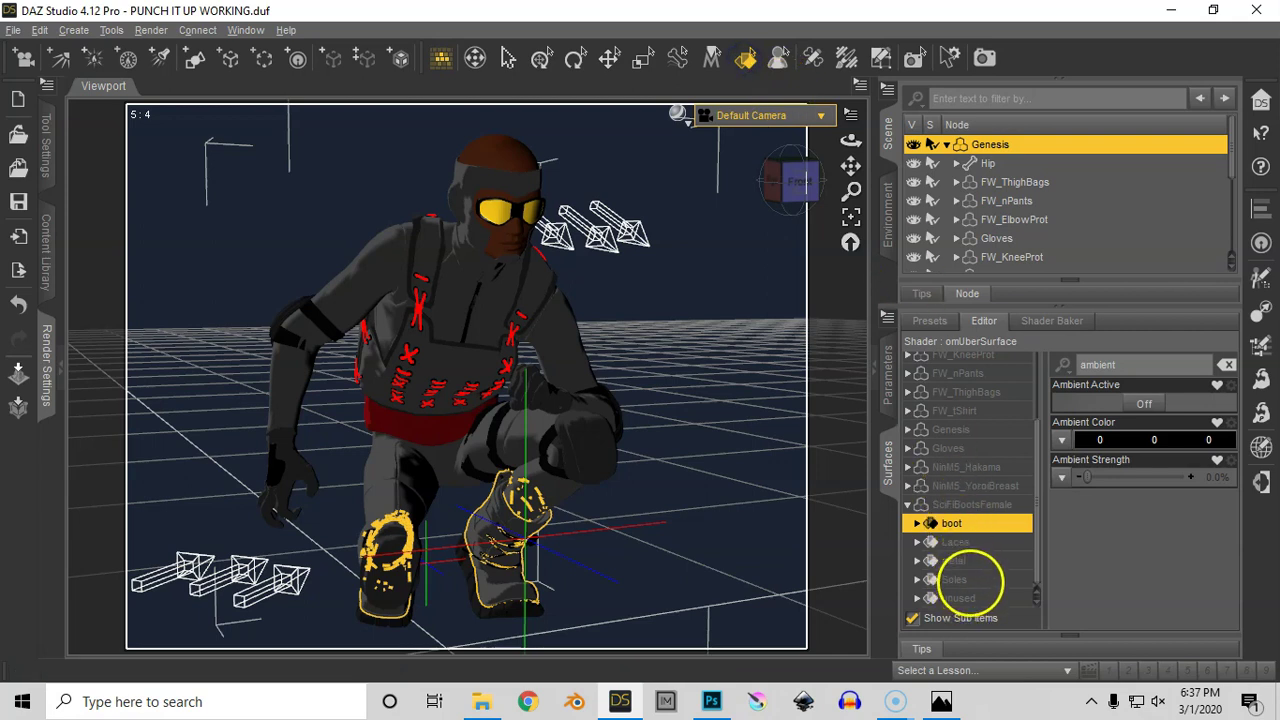
pyautogui.click(960, 541)
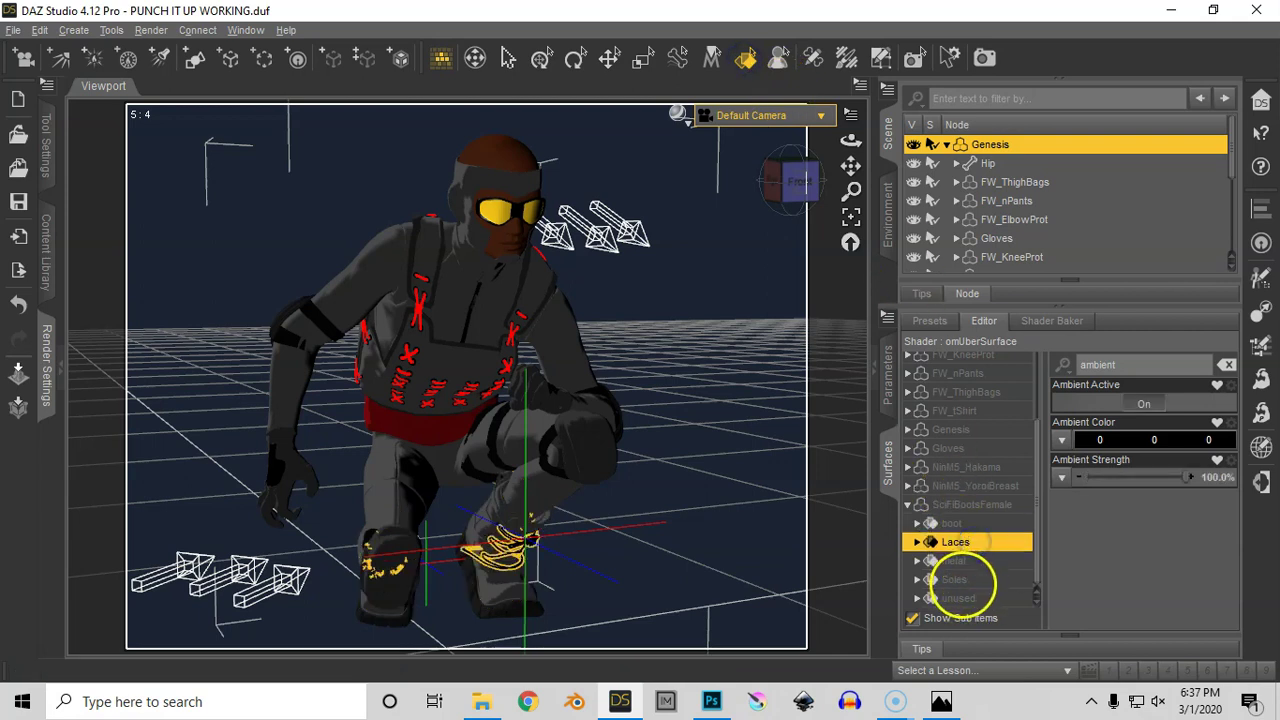
pyautogui.click(954, 579)
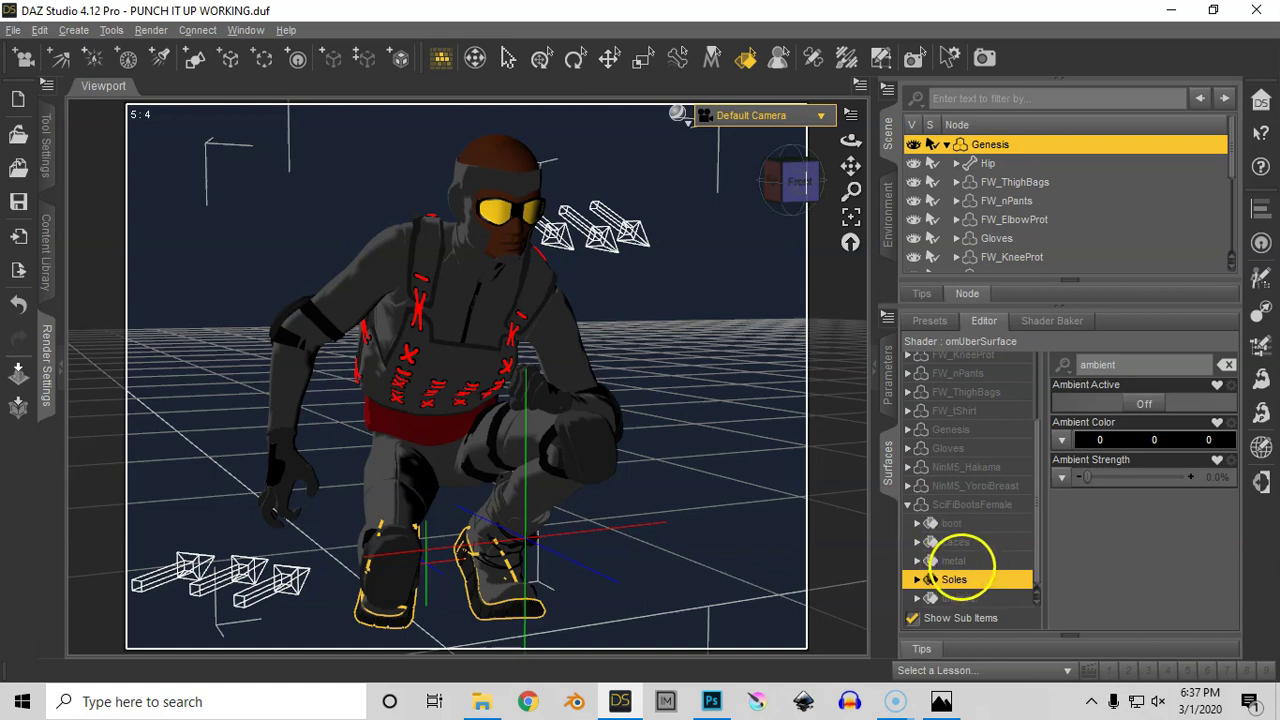
pyautogui.click(963, 525)
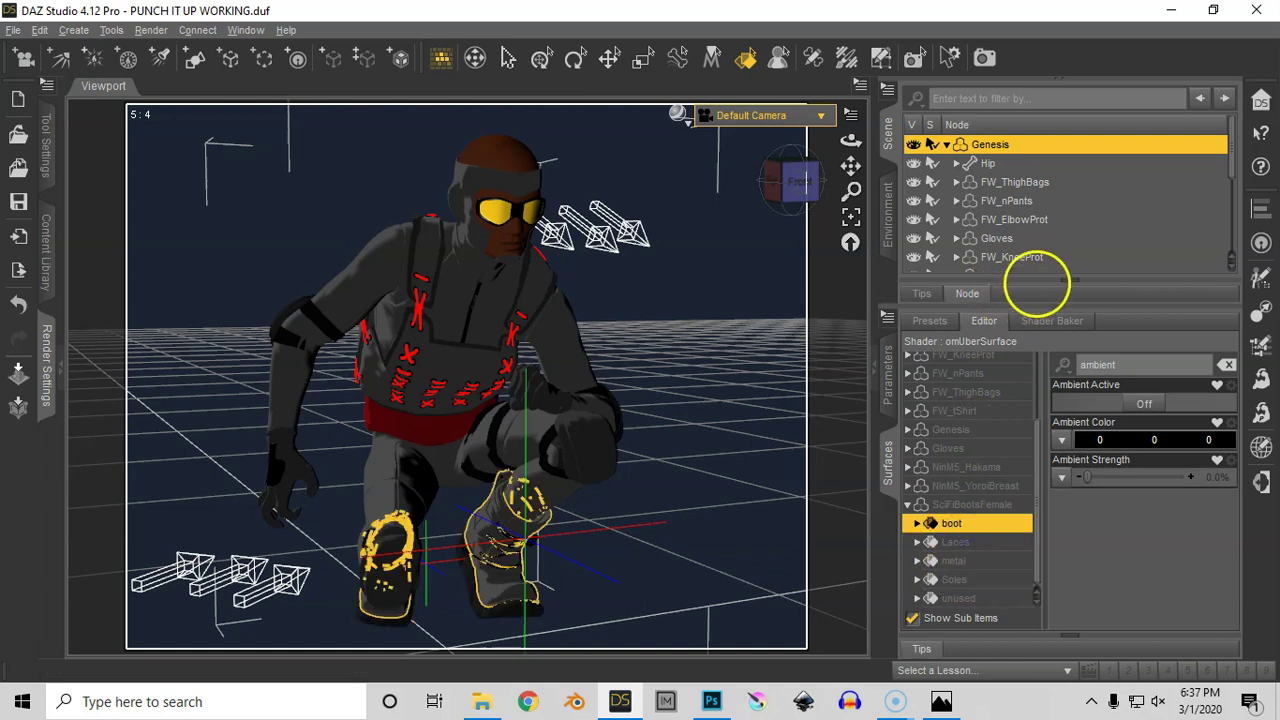
# Assign paper1-low contrast.jpg as the Specular Color map of the boot surface.
pyautogui.click(1063, 366)
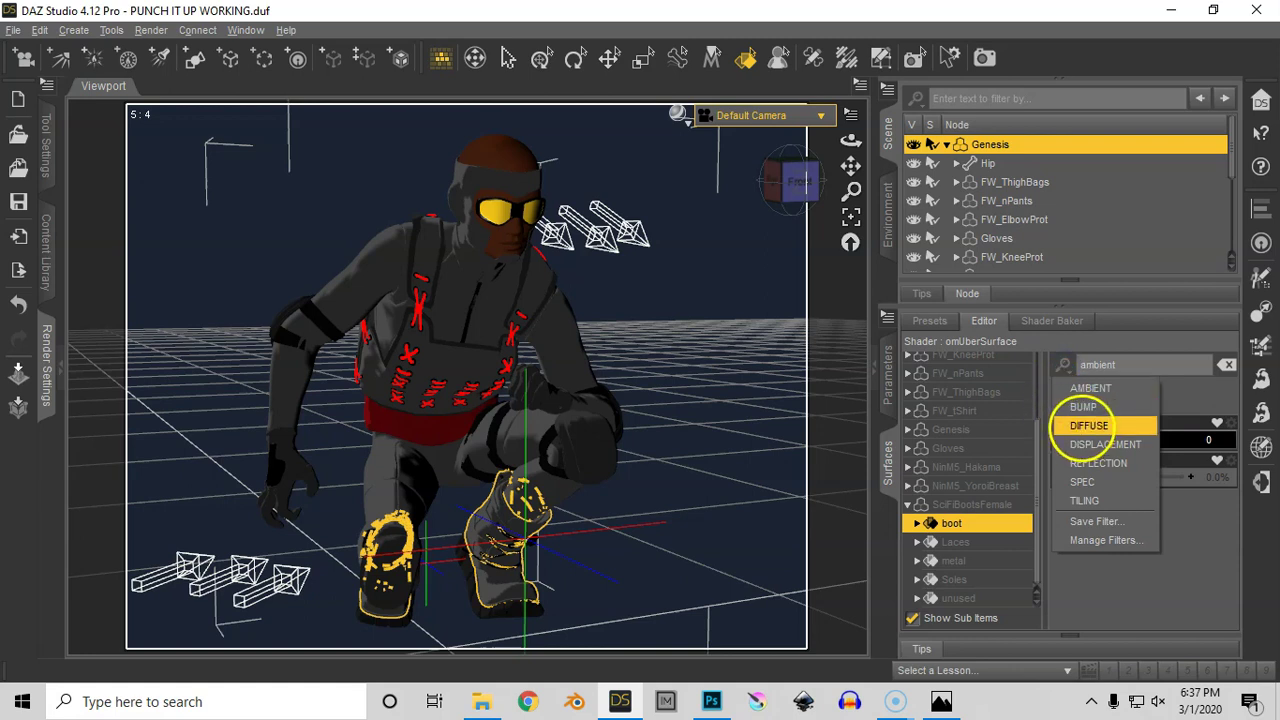
pyautogui.click(1080, 482)
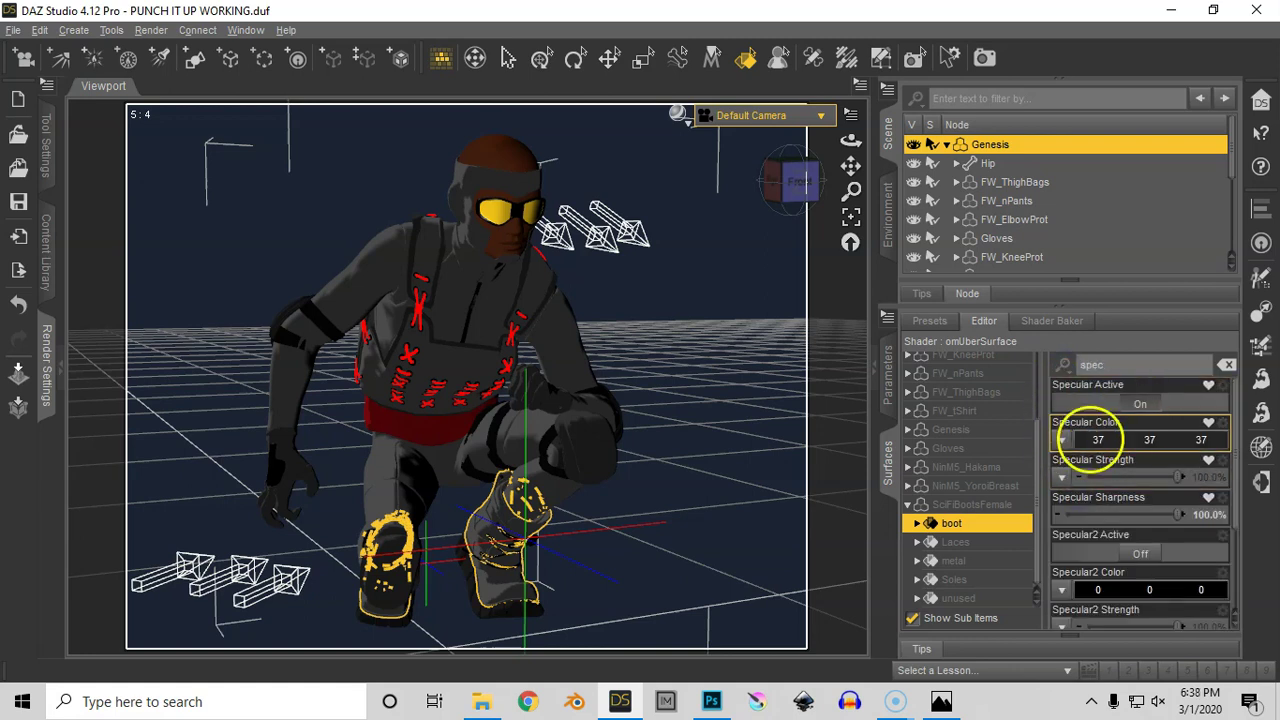
pyautogui.click(1062, 440)
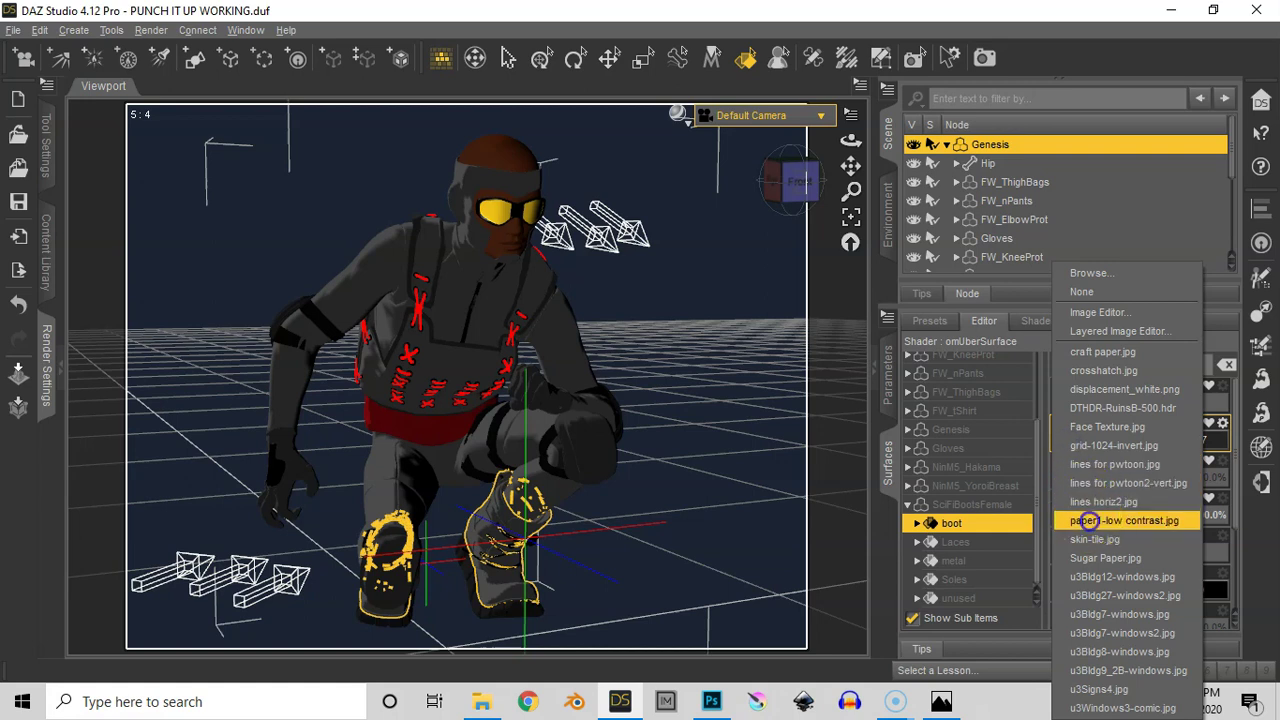
pyautogui.click(1086, 521)
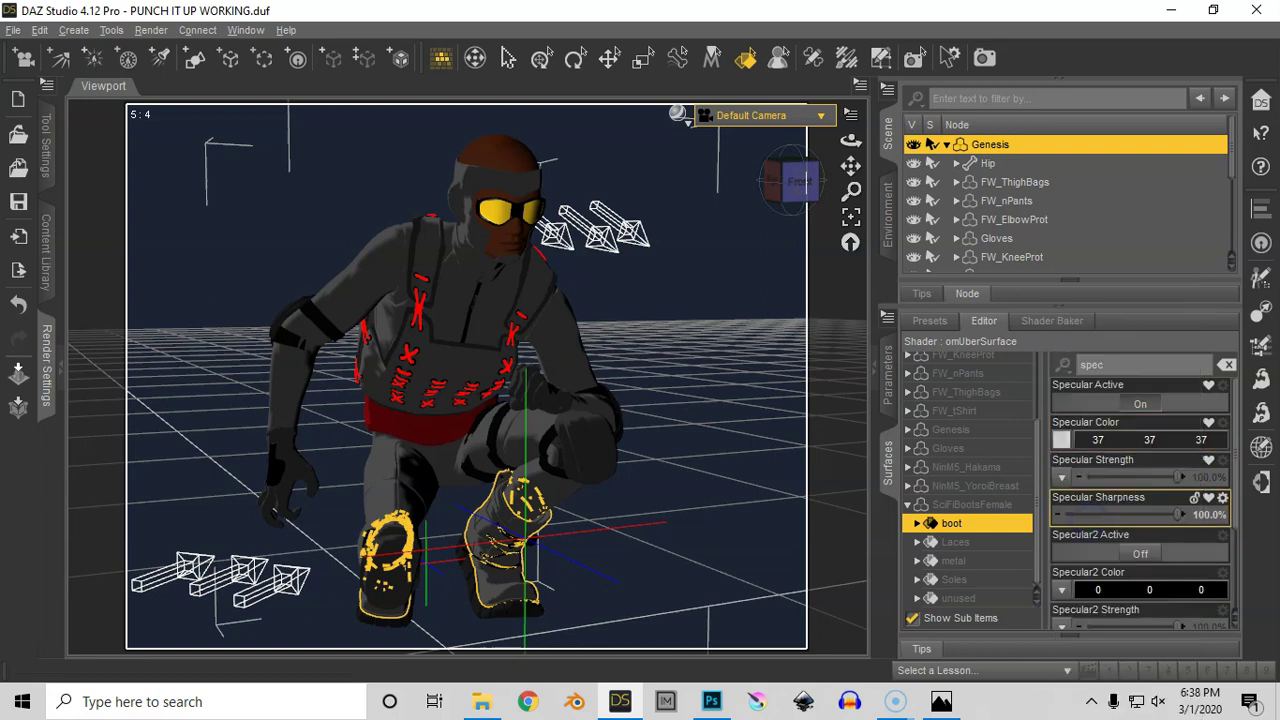
# Assign lines for pwtoon.jpg as the Bump Strength map of the boot surface.
pyautogui.click(1060, 367)
pyautogui.click(1088, 403)
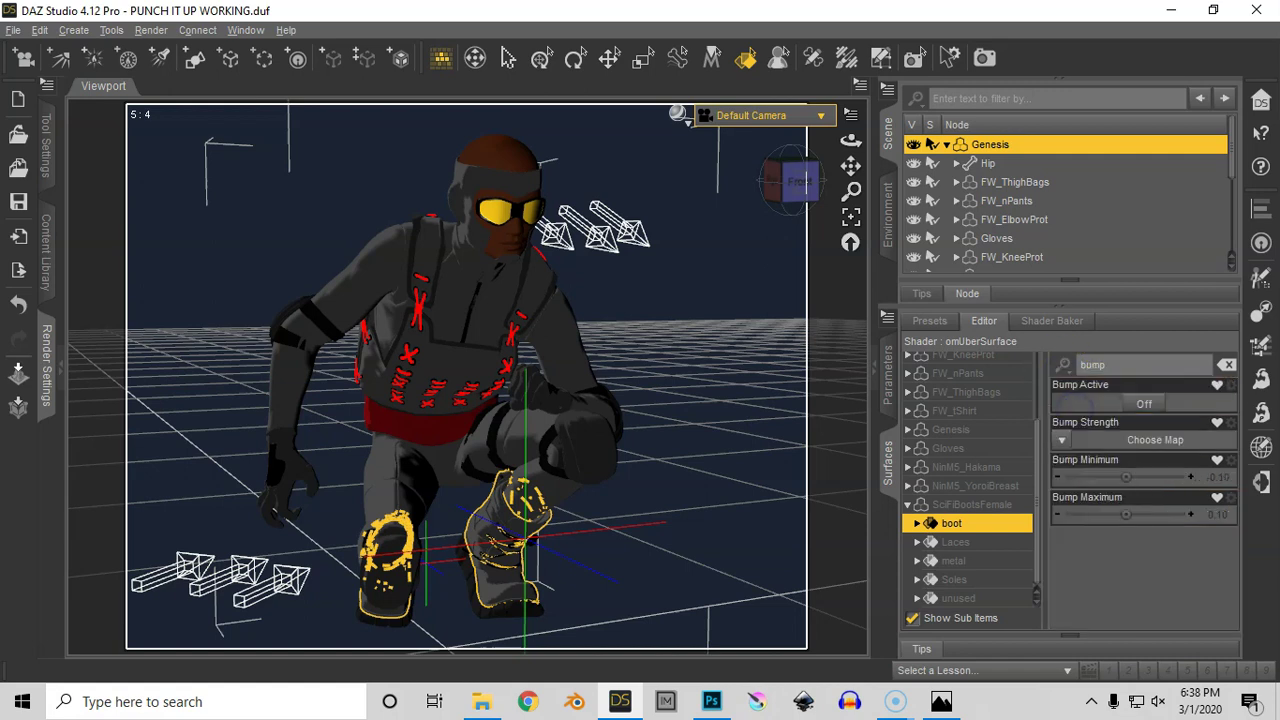
pyautogui.click(1062, 438)
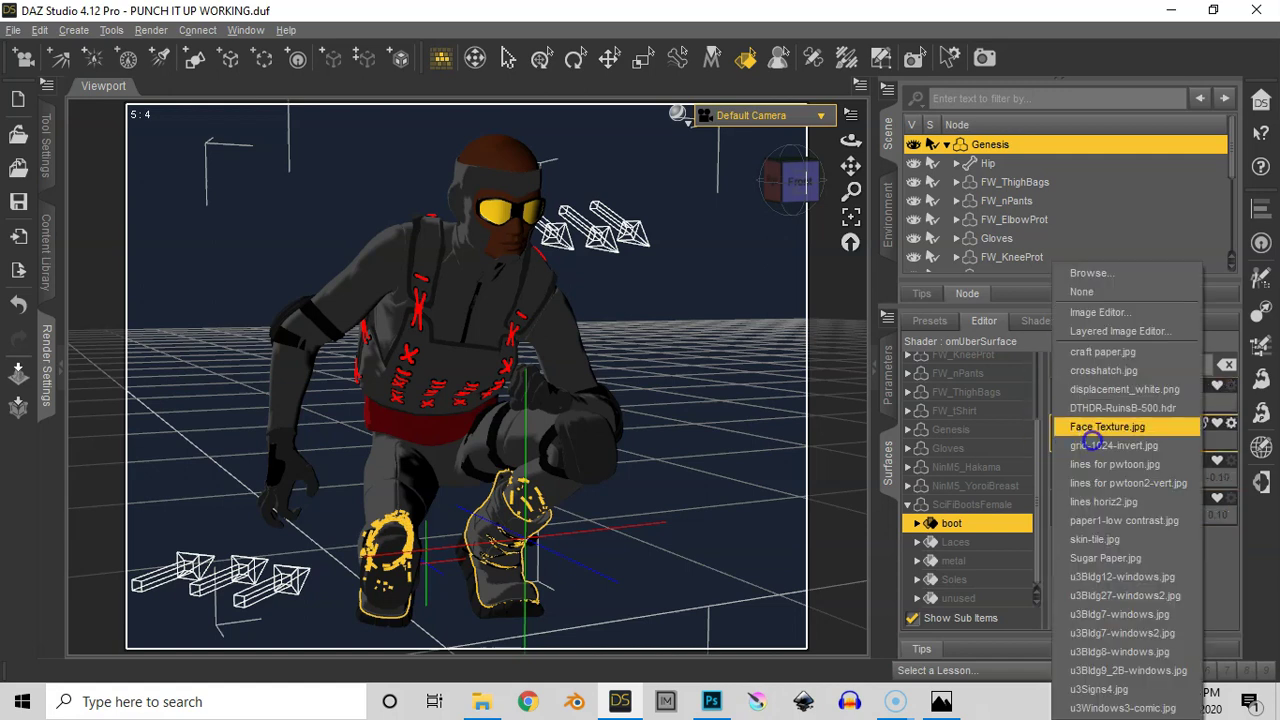
pyautogui.click(1104, 463)
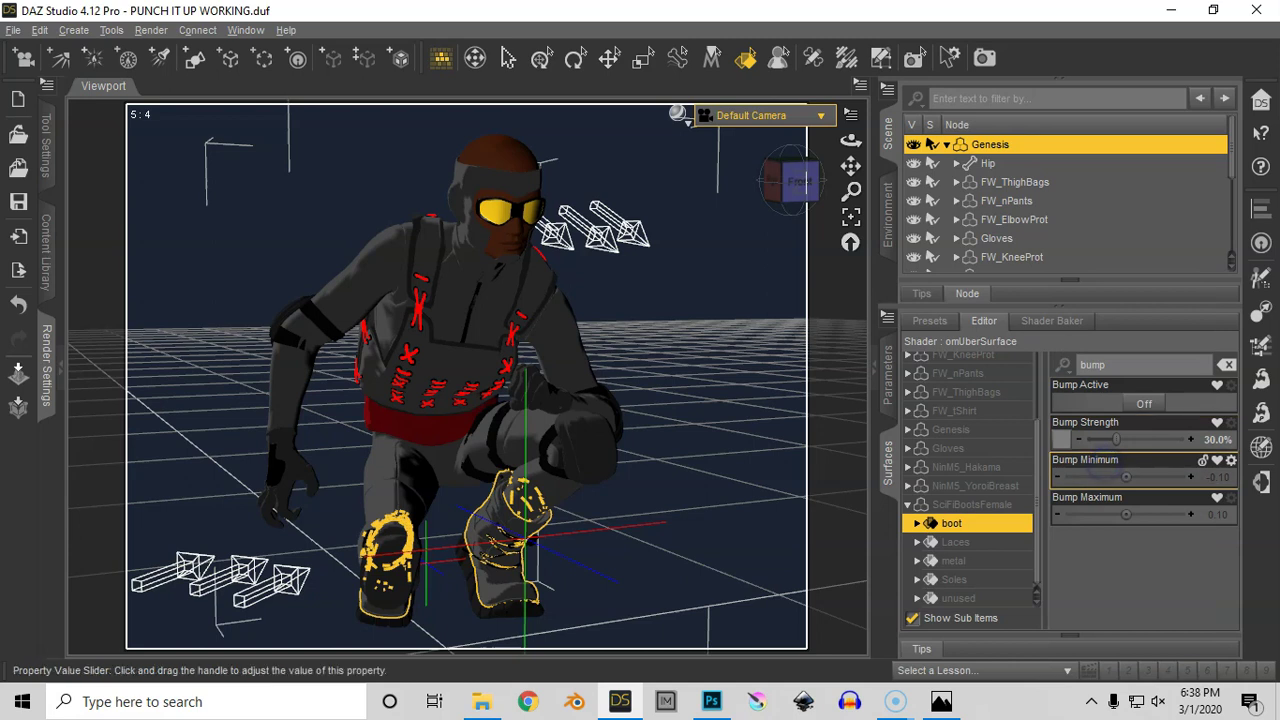
# Set the boot surface's Bump Strength to 25% and turn Bump Active on.
pyautogui.click(1206, 440)
pyautogui.write('25')
pyautogui.press('Return')
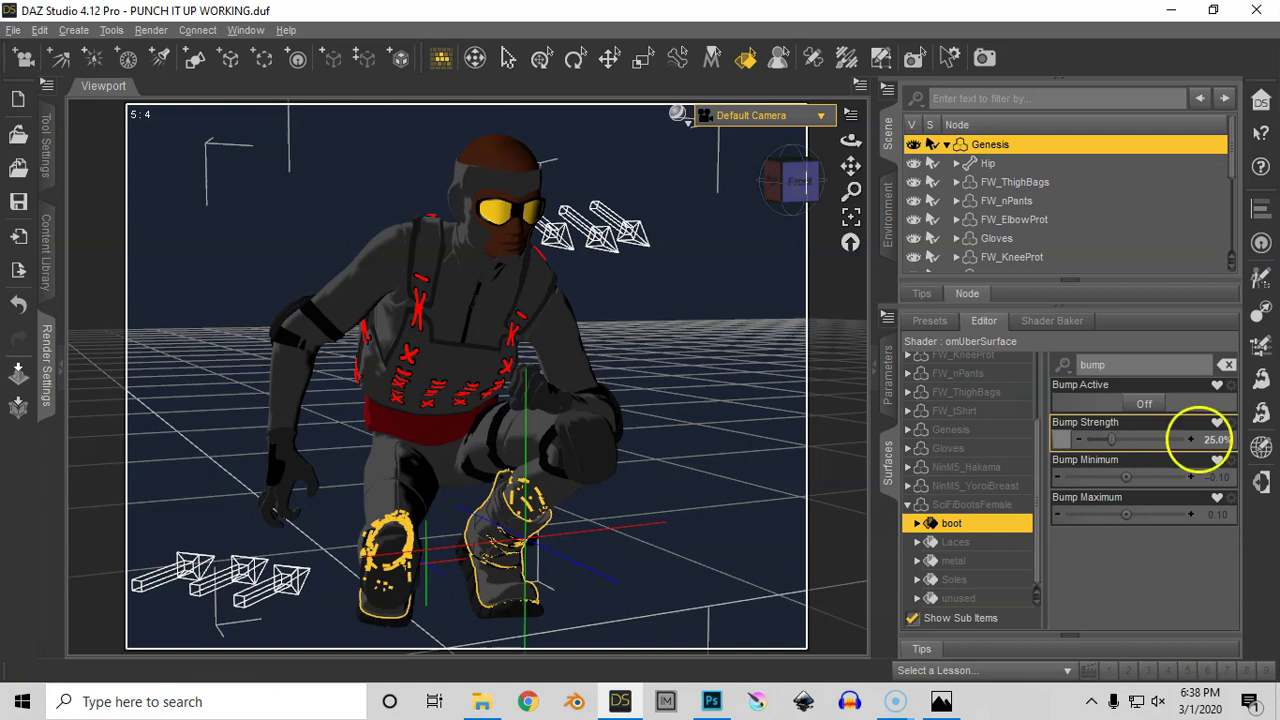
pyautogui.click(1146, 402)
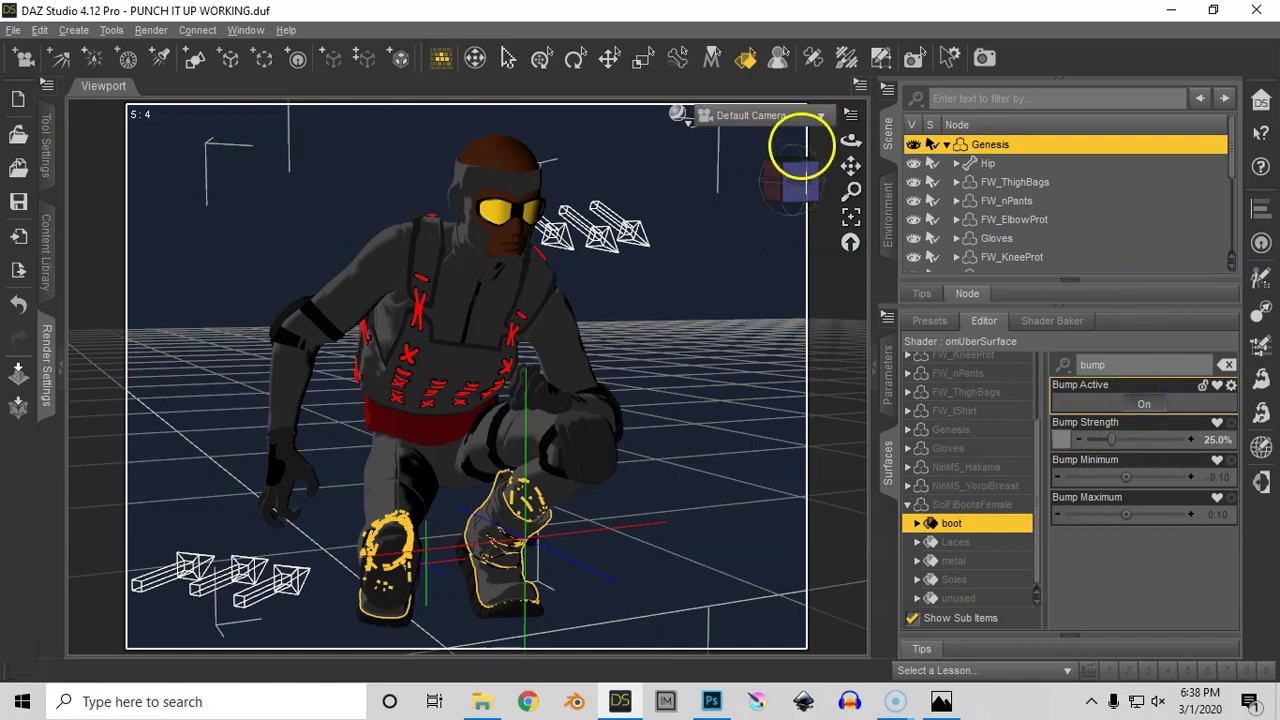
# Spot render the region around both boots to check their shading.
pyautogui.click(915, 57)
pyautogui.moveTo(603, 466); pyautogui.dragTo(354, 614)
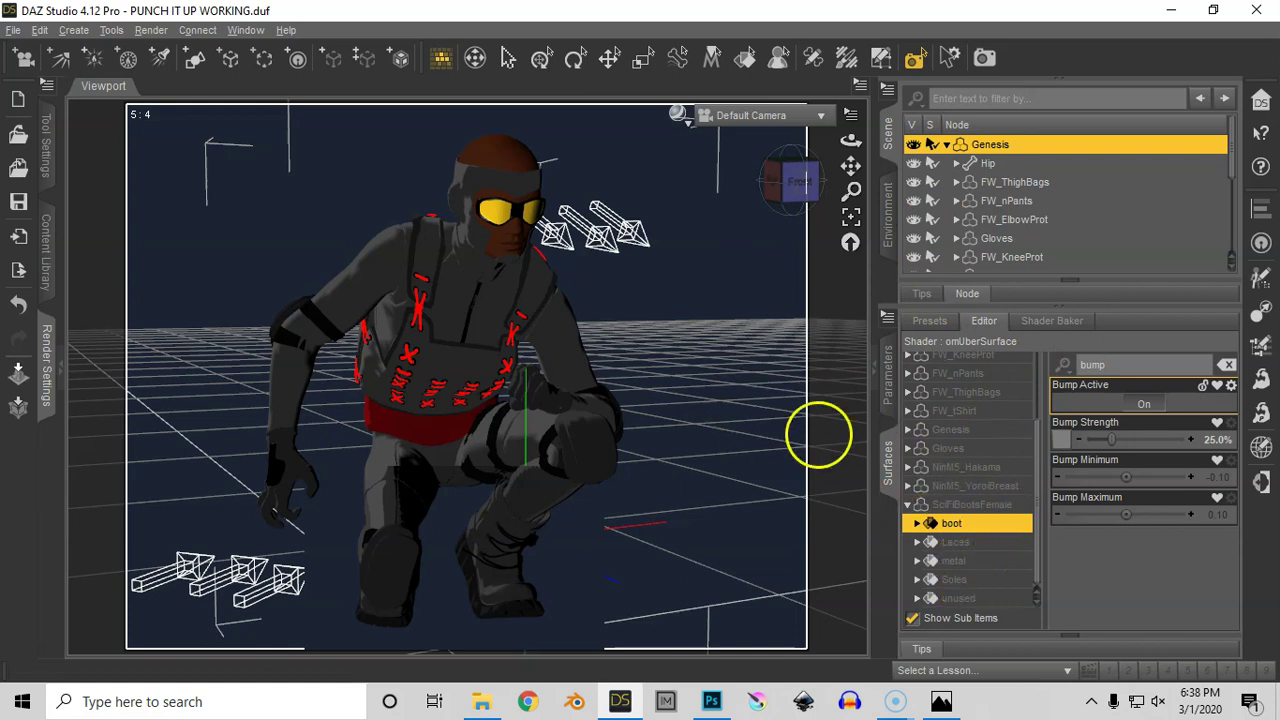
# Turn off diffuse for the boots' Laces surface and set its diffuse strength to 0%.
pyautogui.click(962, 542)
pyautogui.click(1063, 364)
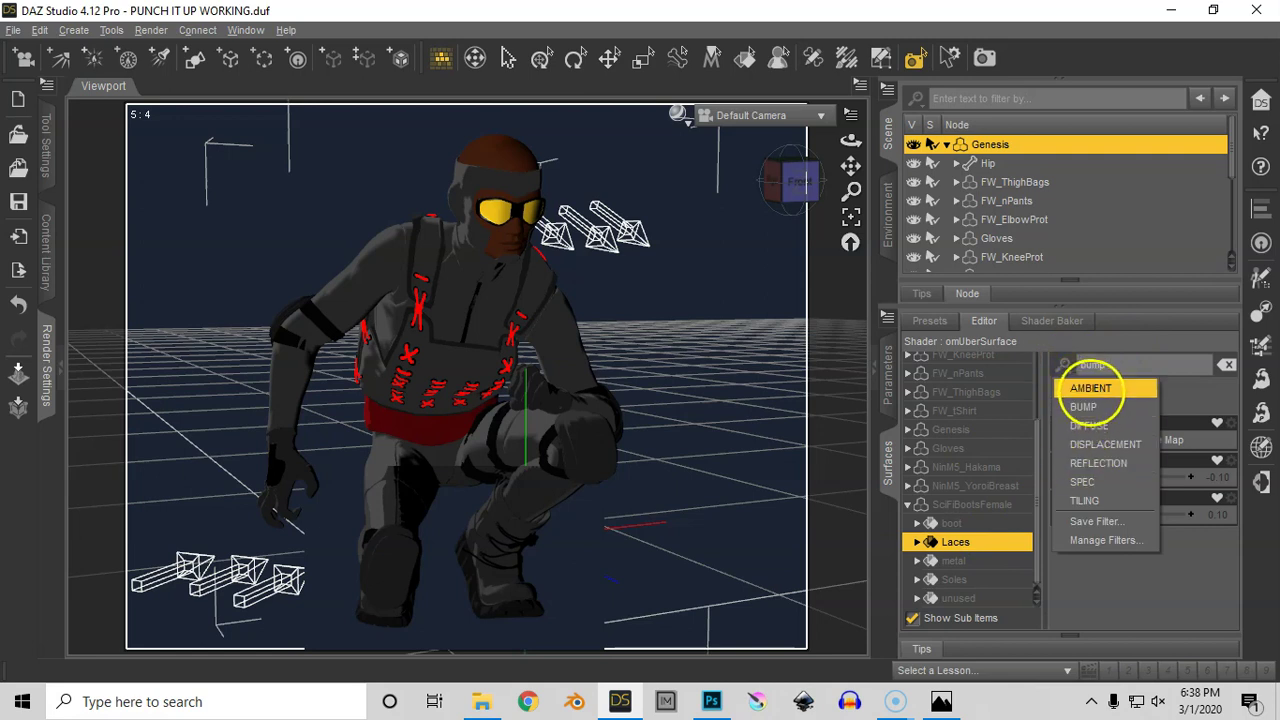
pyautogui.click(1090, 388)
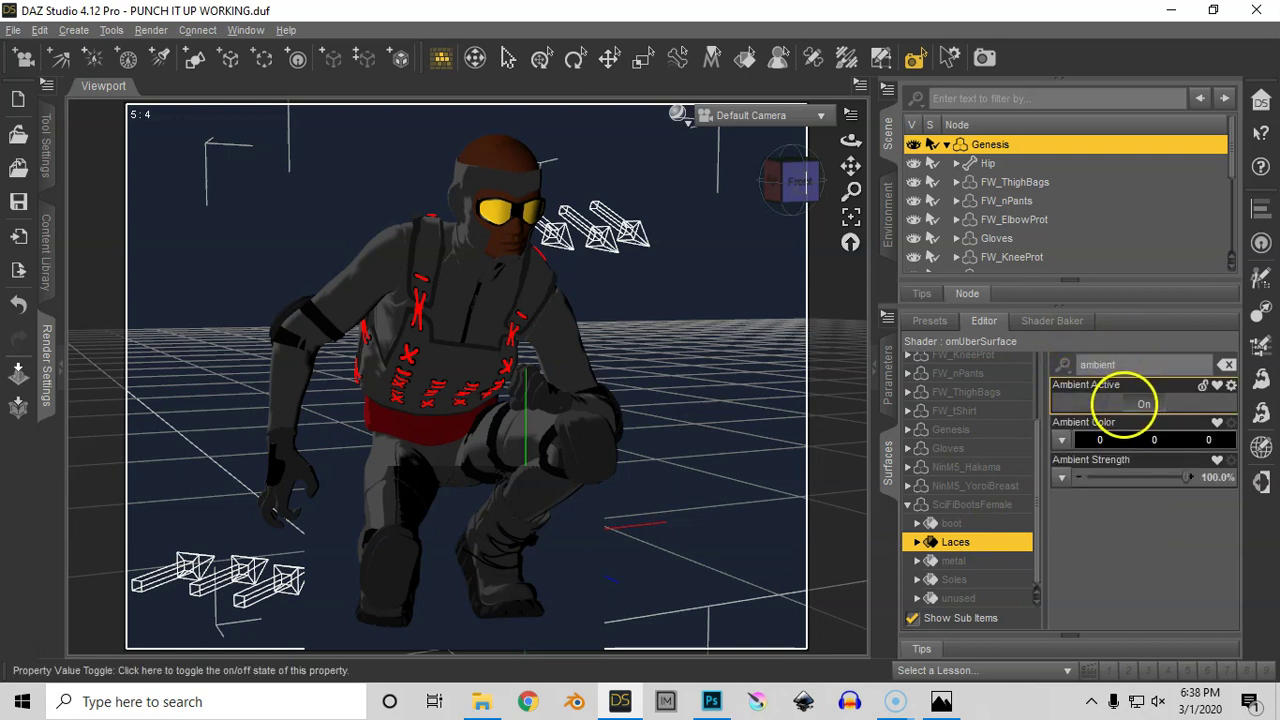
pyautogui.click(1063, 365)
pyautogui.click(1100, 423)
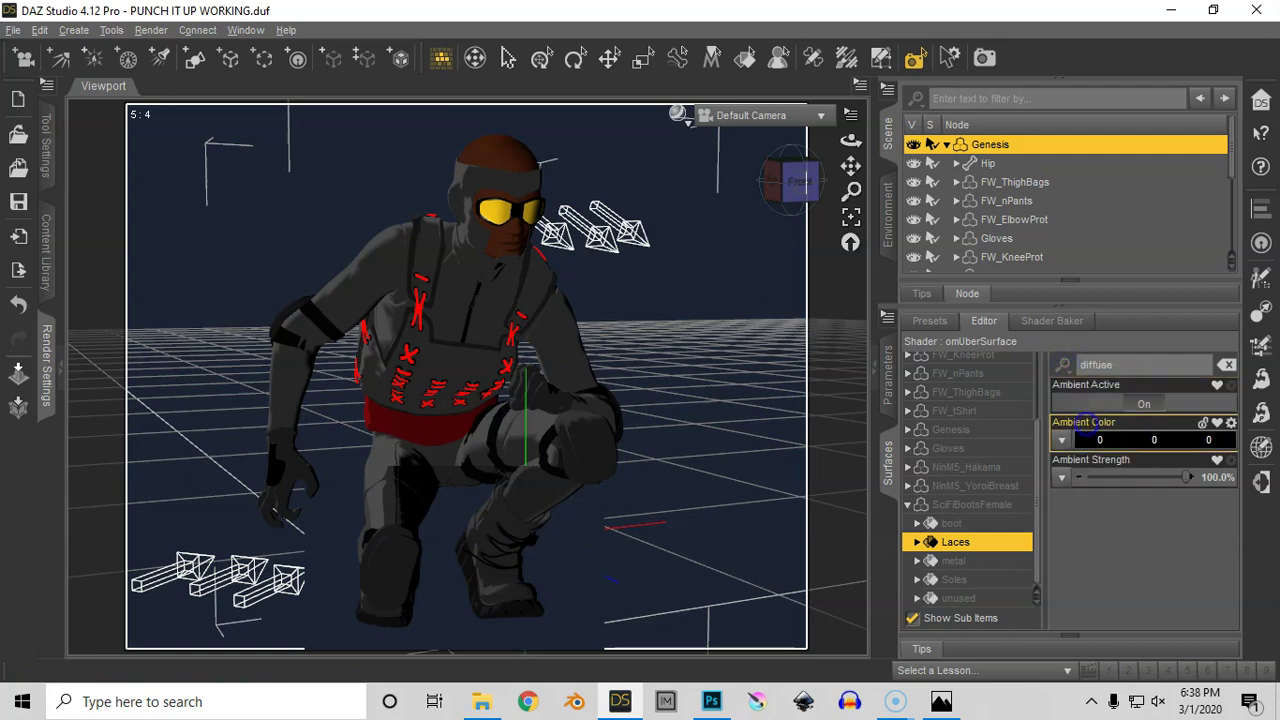
pyautogui.click(1142, 440)
pyautogui.moveTo(1186, 477); pyautogui.dragTo(1057, 463)
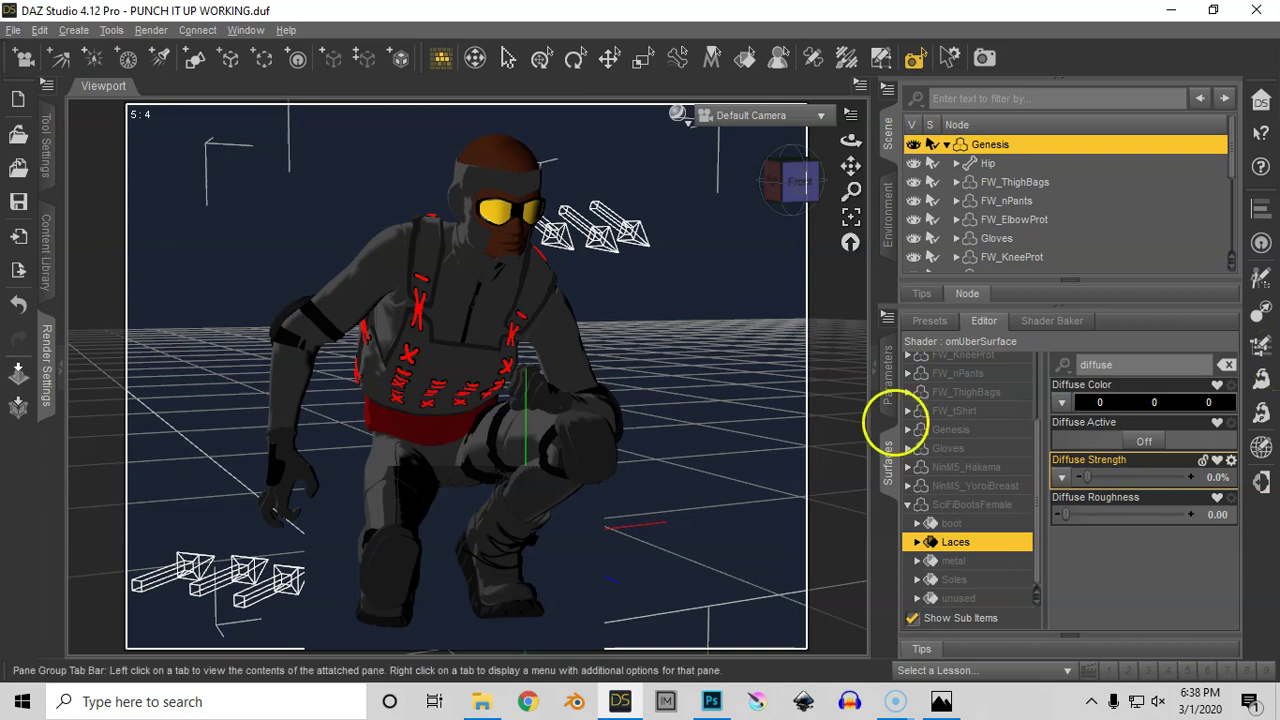
# Select the boots' Soles surface and set its diffuse color to RGB 15, 15, 15.
pyautogui.click(968, 580)
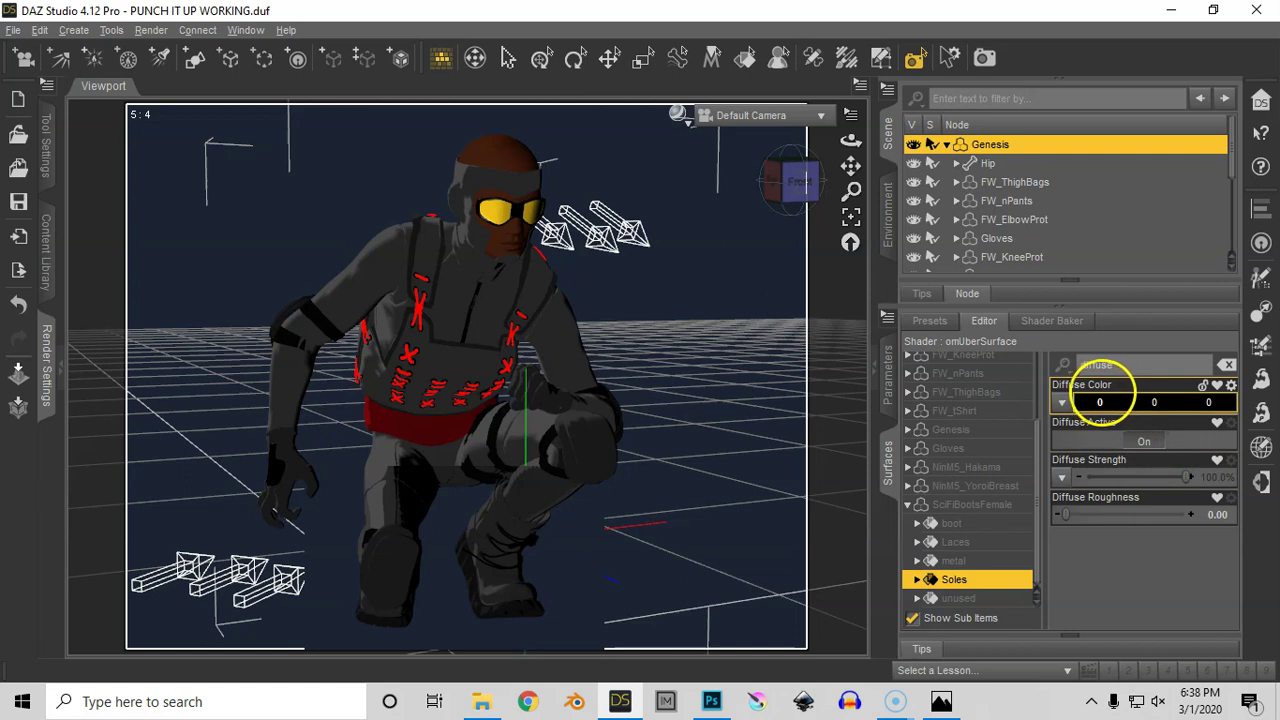
pyautogui.click(1125, 402)
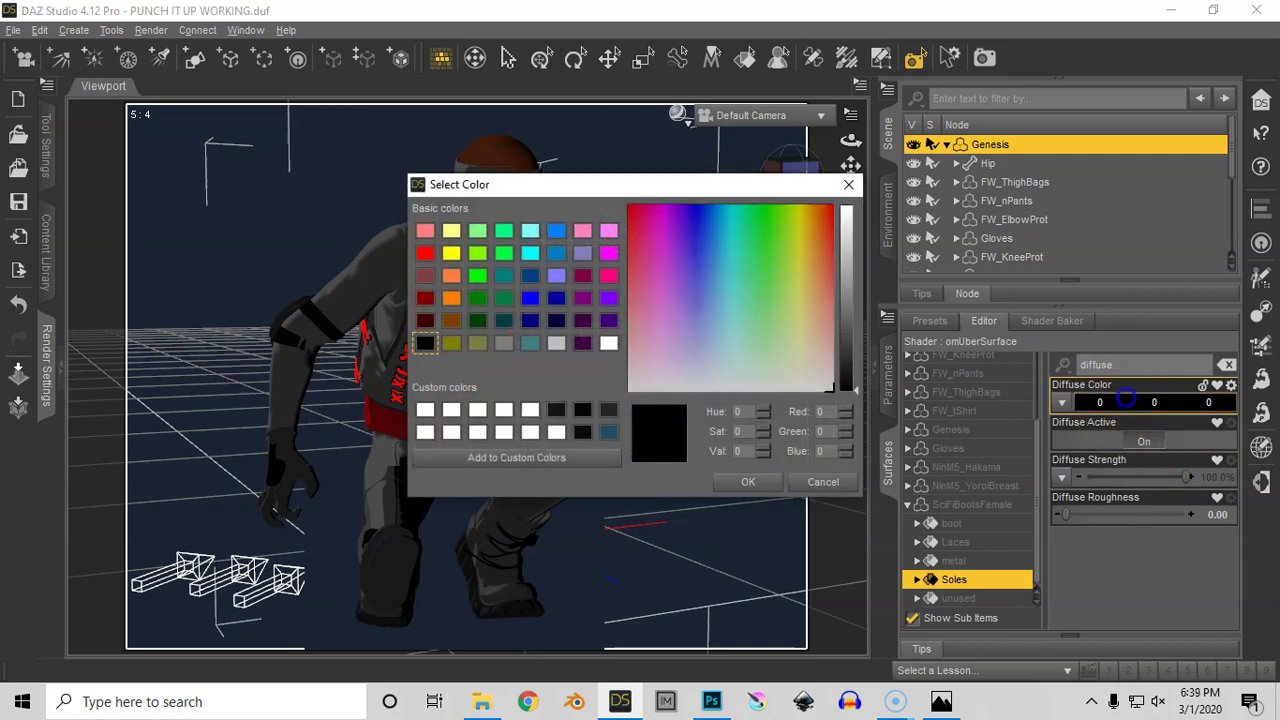
pyautogui.click(558, 409)
pyautogui.click(584, 409)
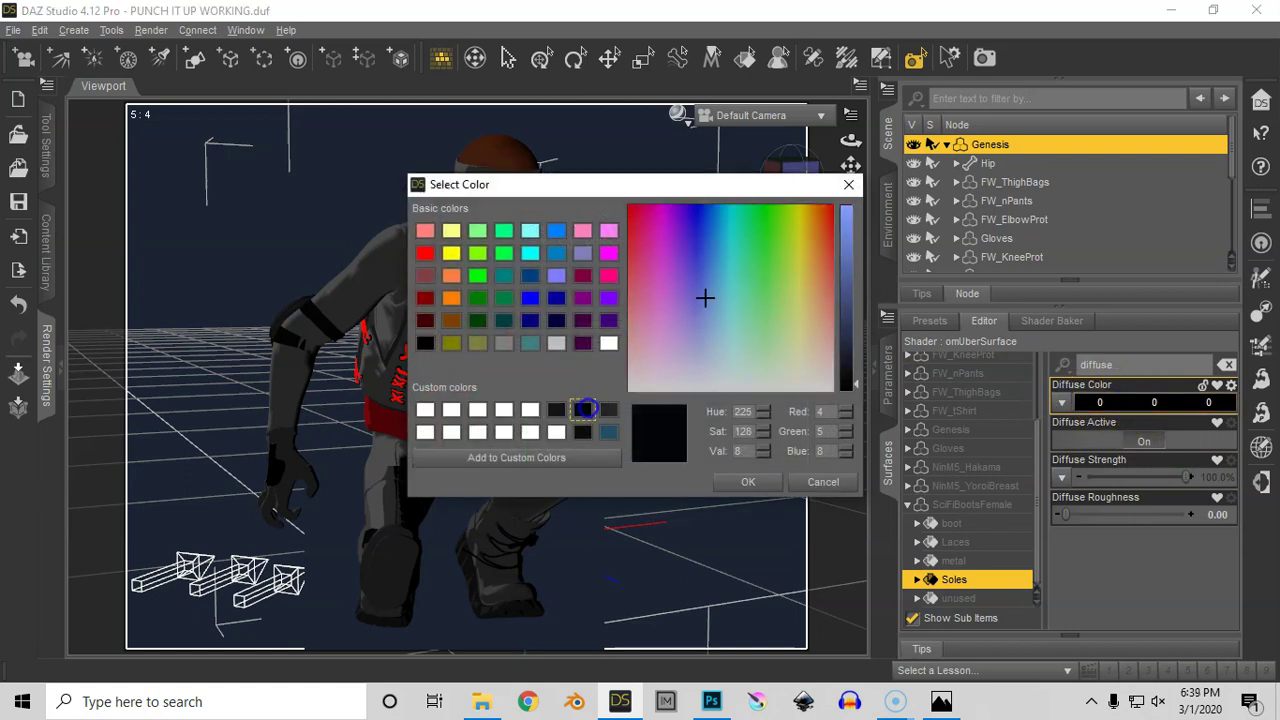
pyautogui.click(583, 432)
pyautogui.click(556, 409)
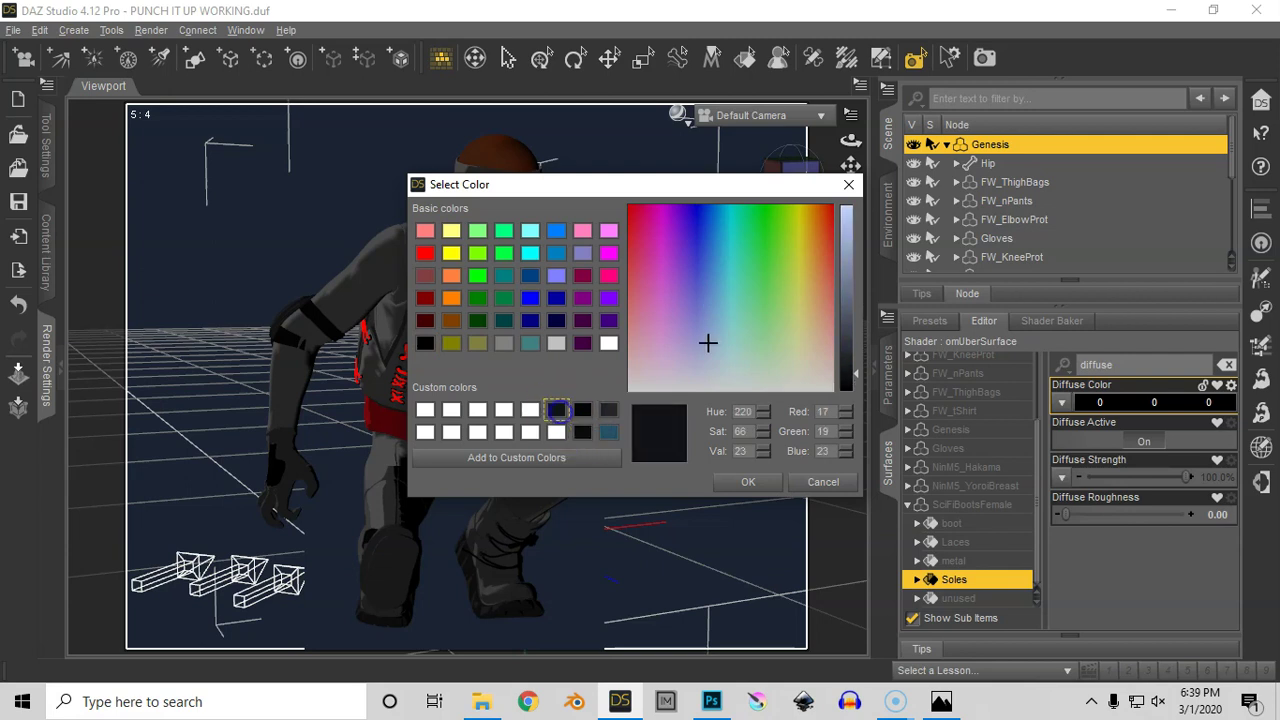
pyautogui.doubleClick(811, 411)
pyautogui.write('15')
pyautogui.press('Tab')
pyautogui.write('15')
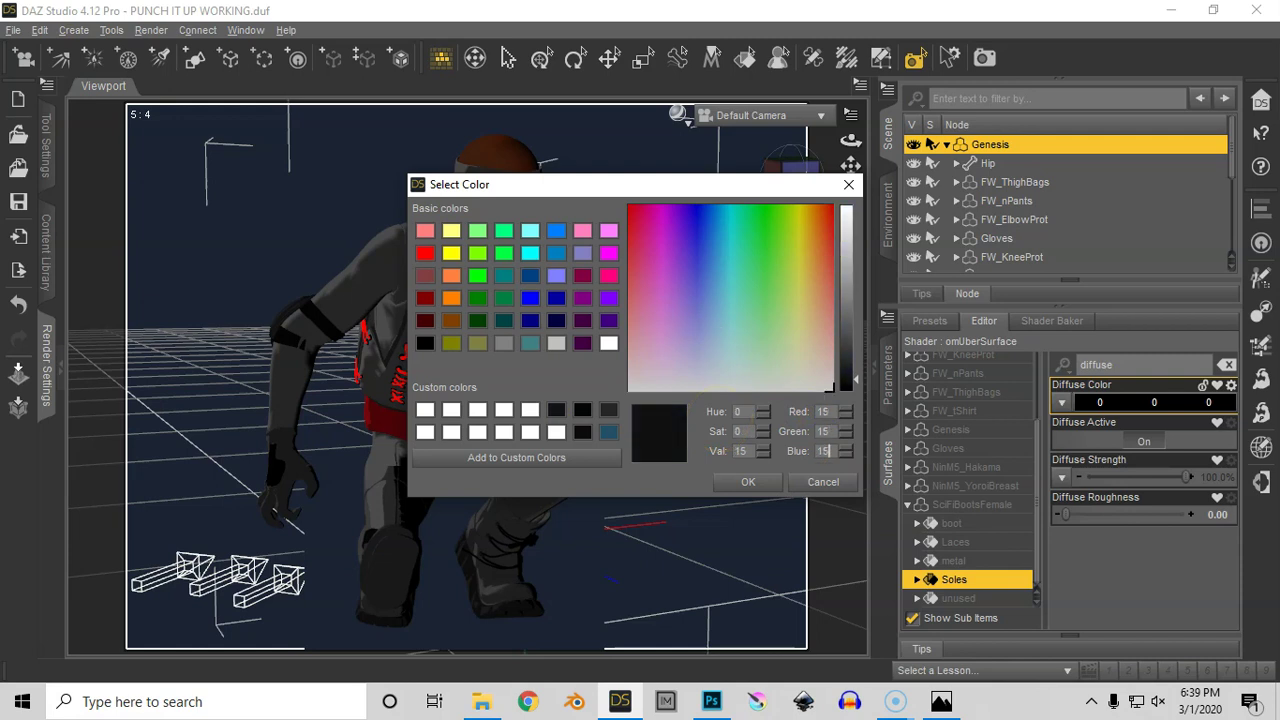
pyautogui.click(748, 481)
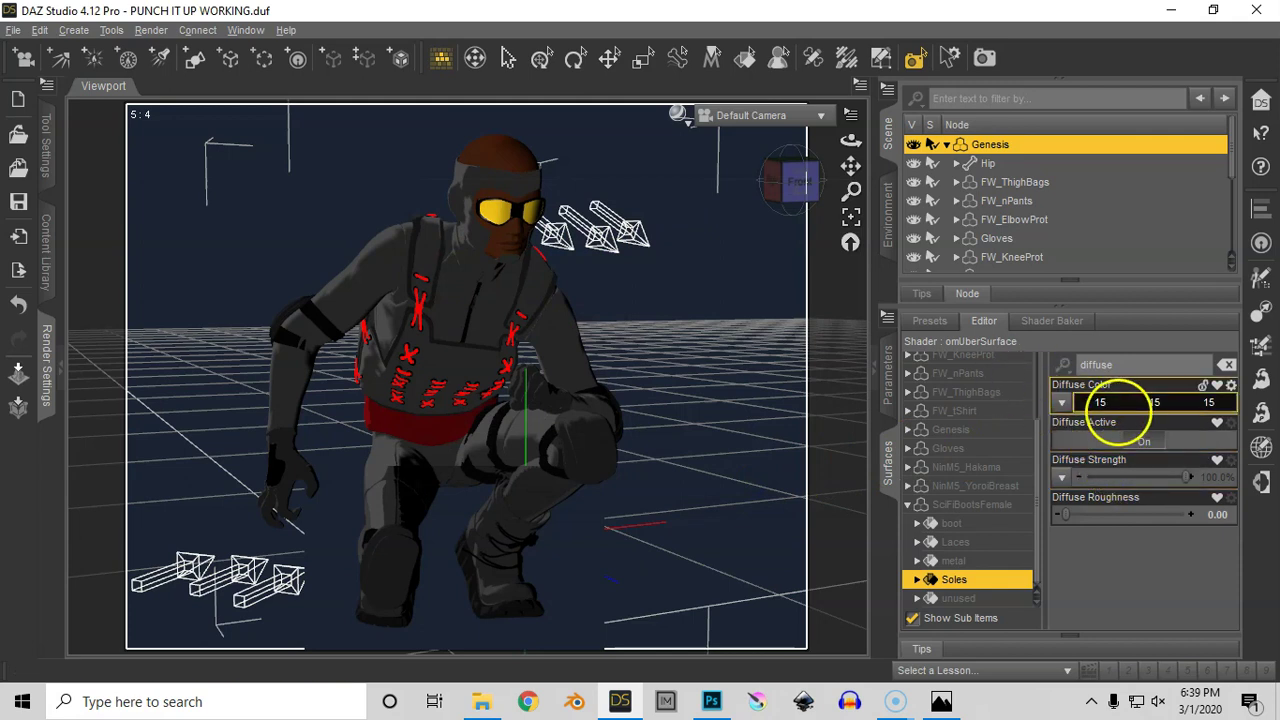
# Darken the Soles surface's diffuse color to pure black, RGB 0, 0, 0.
pyautogui.click(1114, 404)
pyautogui.moveTo(855, 380); pyautogui.dragTo(853, 402)
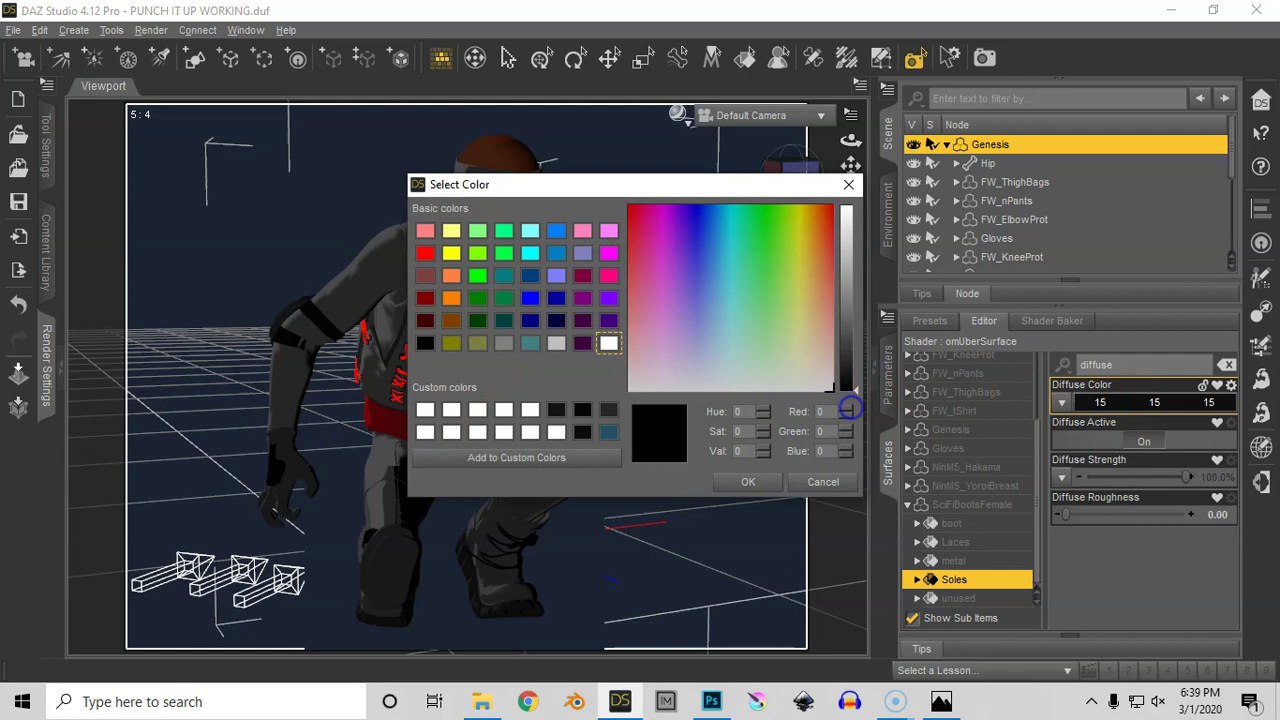
pyautogui.click(748, 481)
# Set the Soles surface's first specular color to RGB 15, 15, 15.
pyautogui.click(1062, 366)
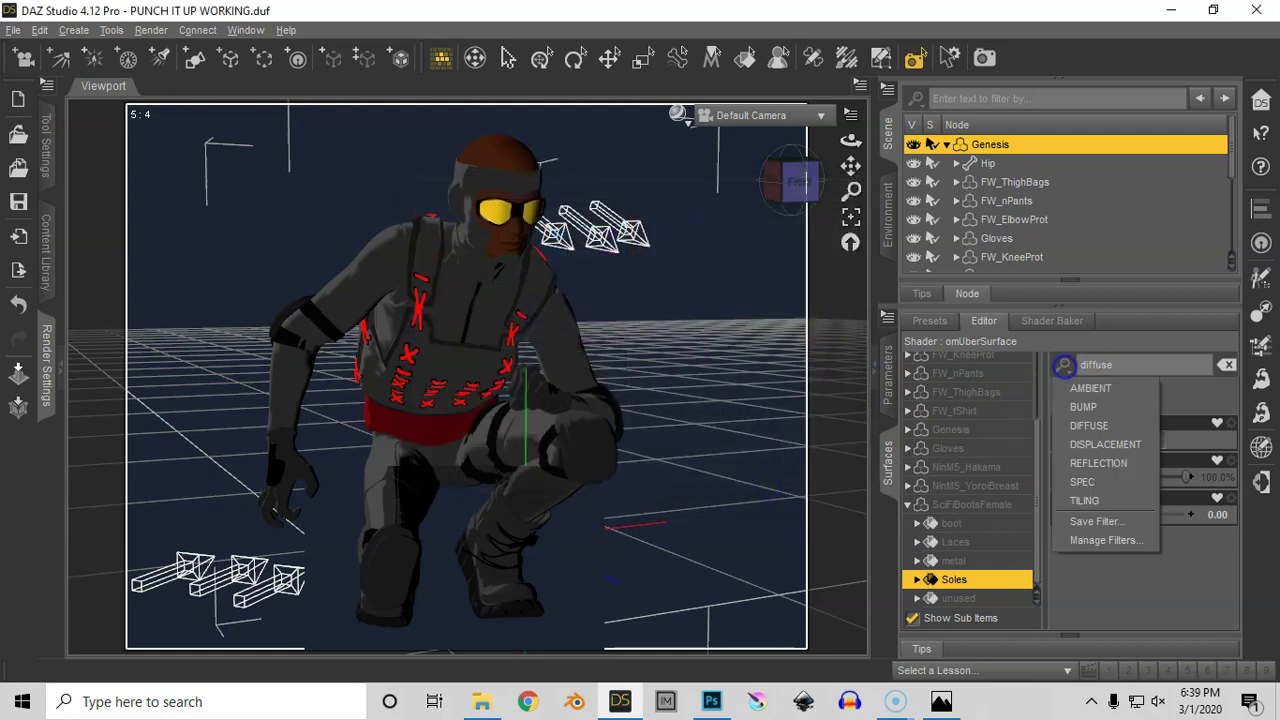
pyautogui.click(1082, 480)
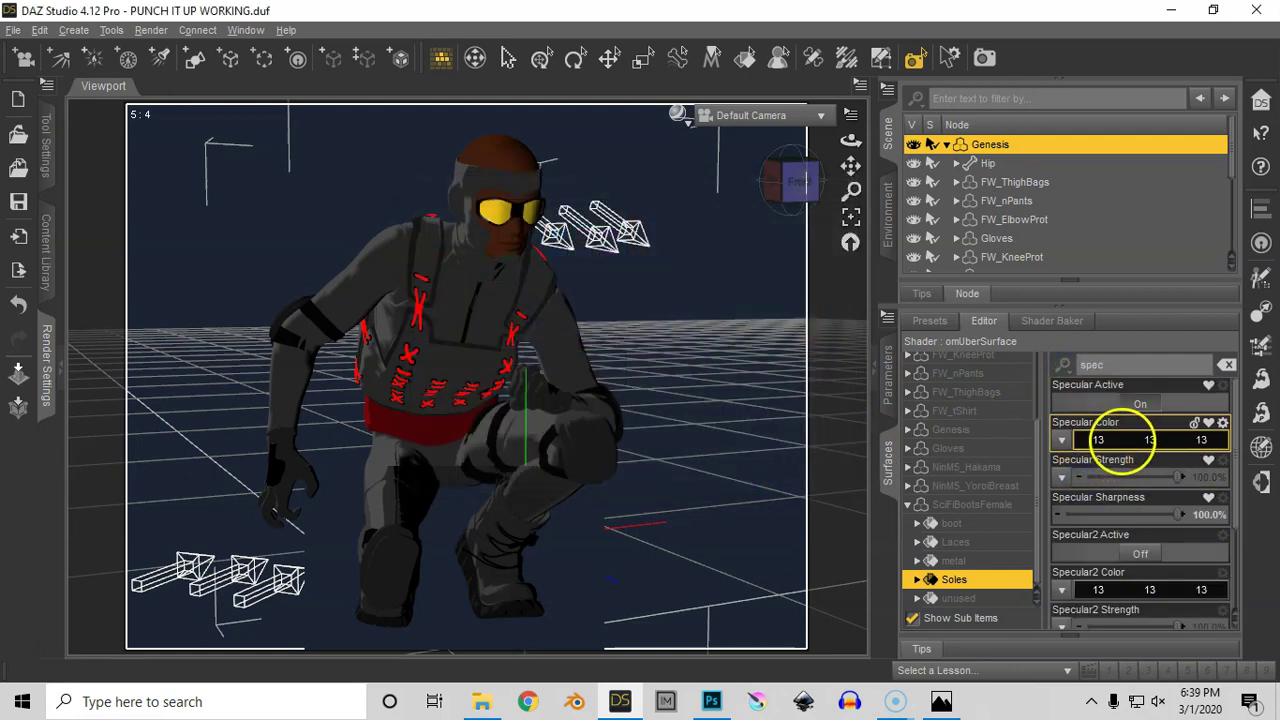
pyautogui.click(1117, 439)
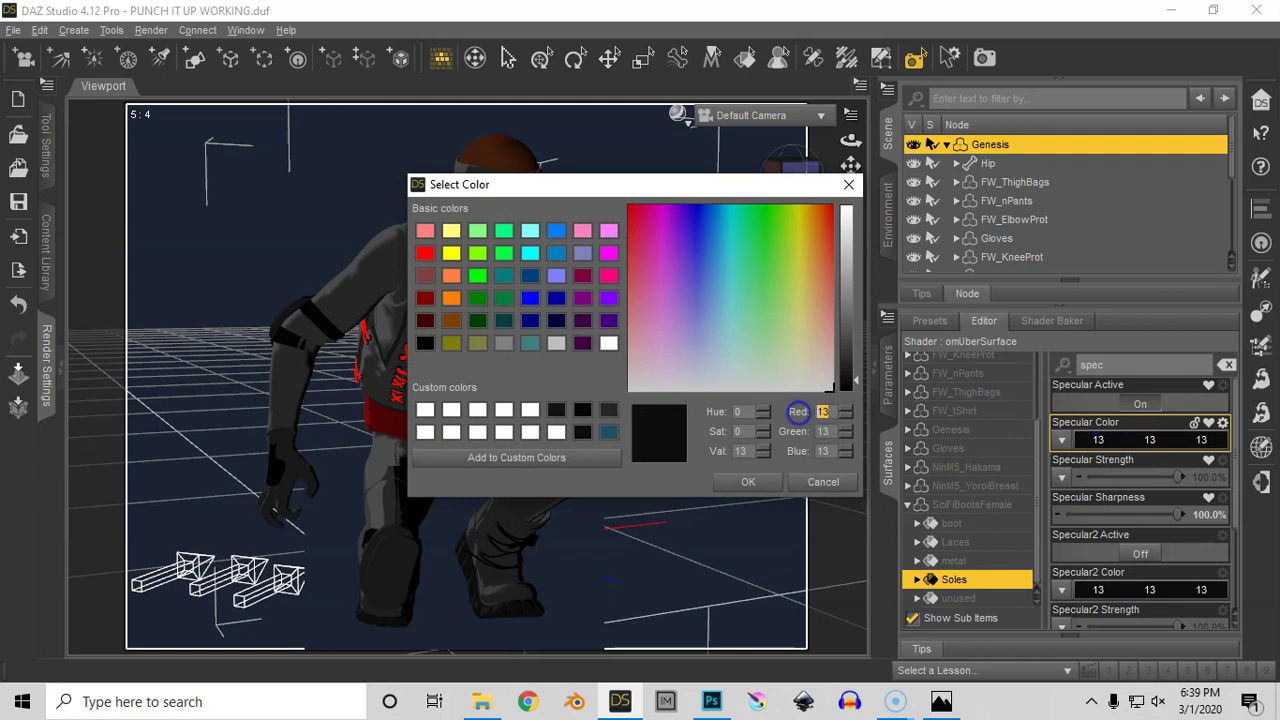
pyautogui.write('15')
pyautogui.press('Tab')
pyautogui.write('15')
pyautogui.press('Tab')
pyautogui.write('15')
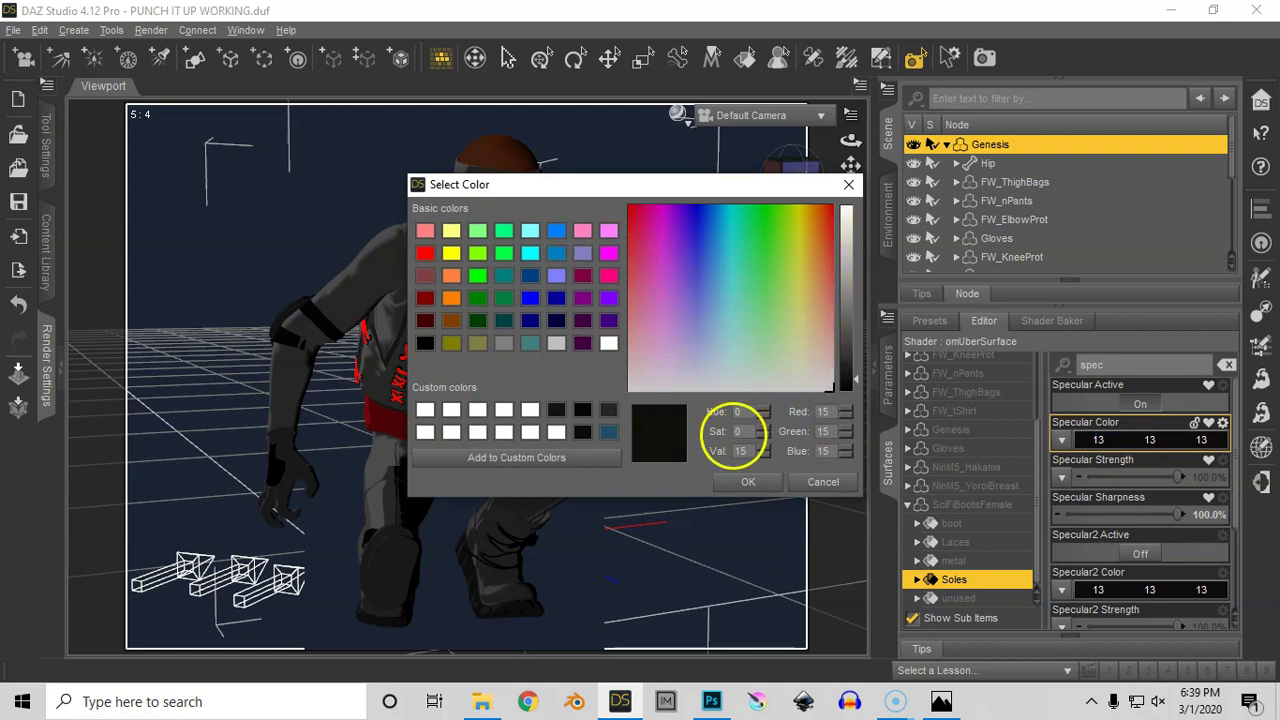
pyautogui.click(748, 481)
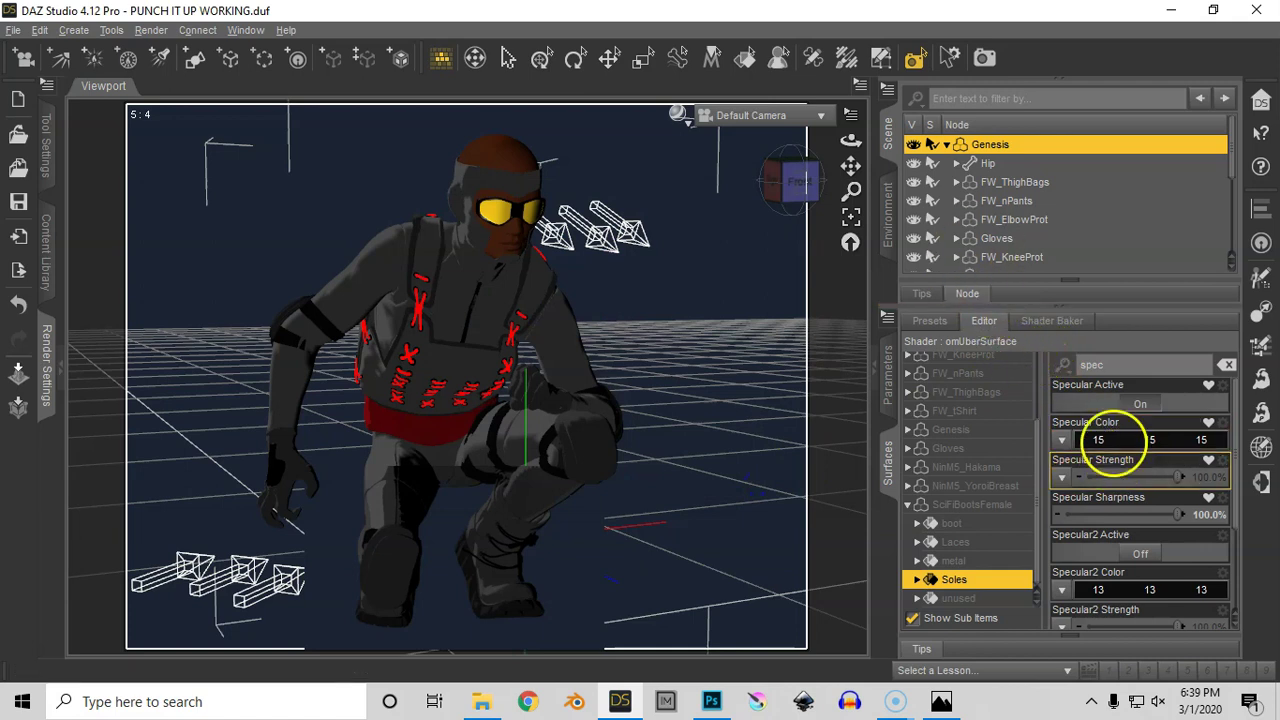
# Check the Soles surface's bump and specular properties and spot render the boots again.
pyautogui.click(1063, 365)
pyautogui.click(1078, 404)
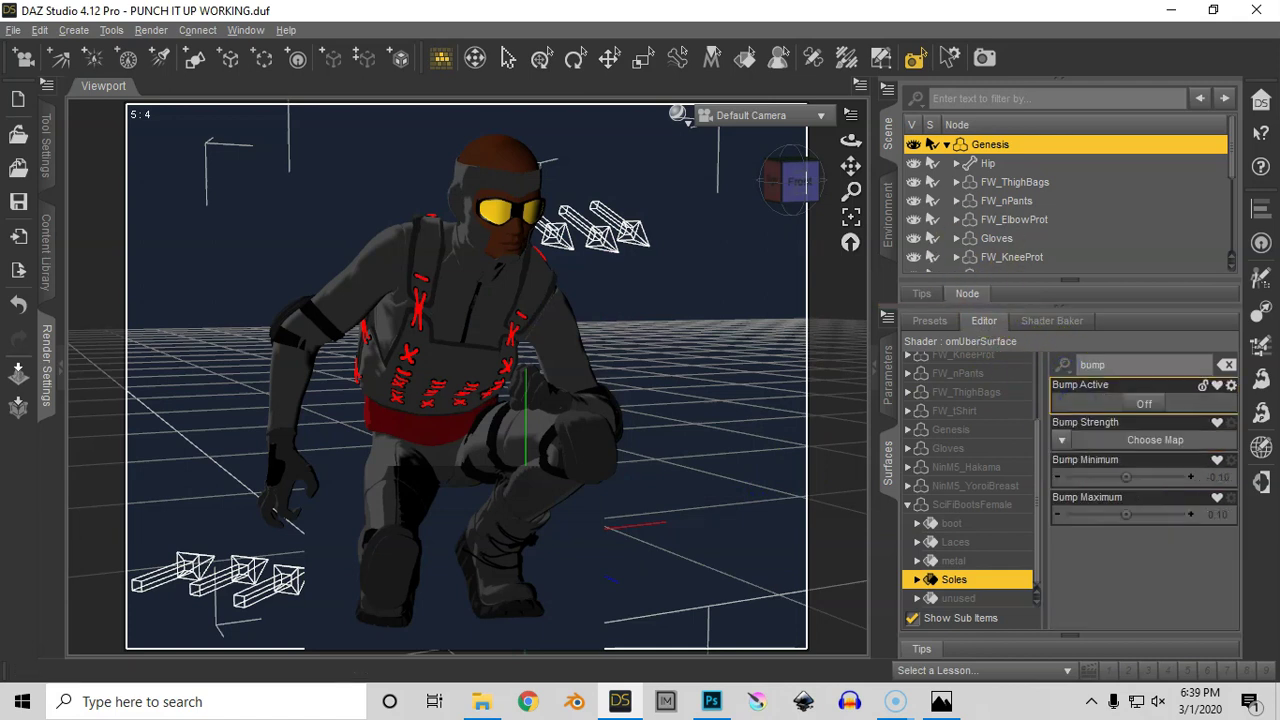
pyautogui.click(1063, 365)
pyautogui.click(1080, 468)
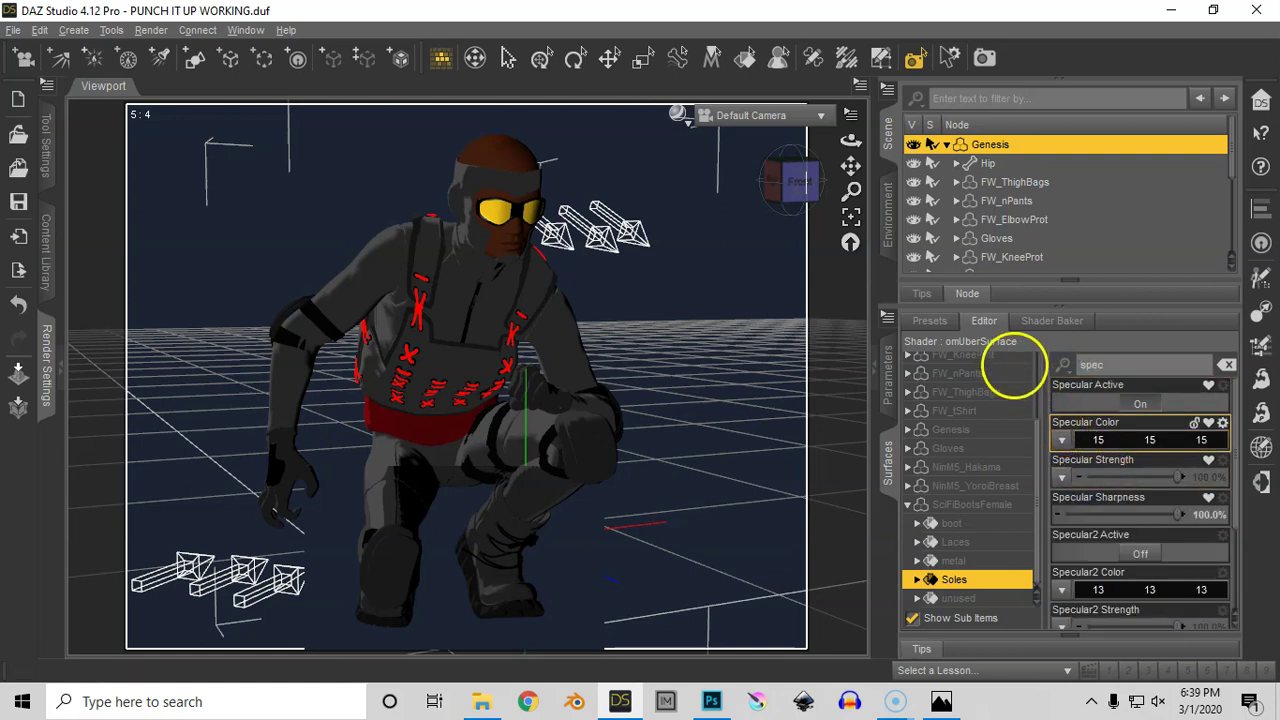
pyautogui.click(914, 57)
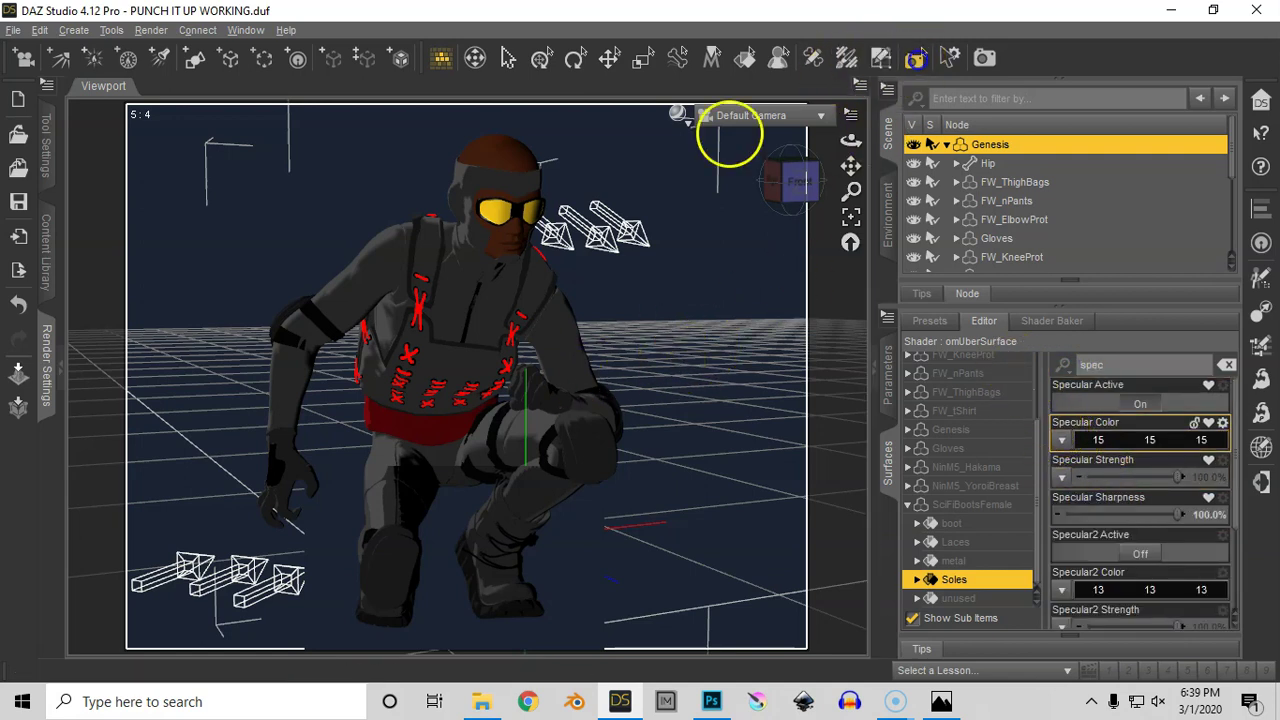
pyautogui.click(318, 503)
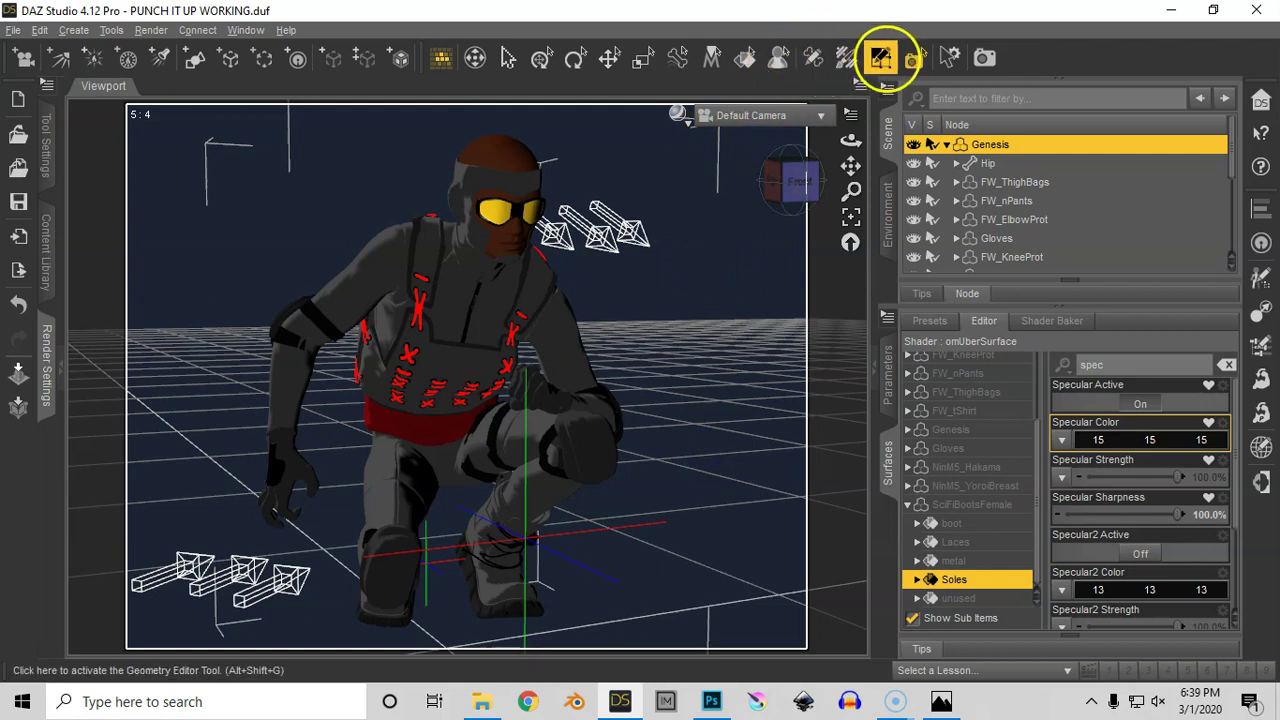
# Pick the goggles on the figure with the Surface Selection tool, select their FRAME surface, and return to the Node Selection tool.
pyautogui.click(745, 57)
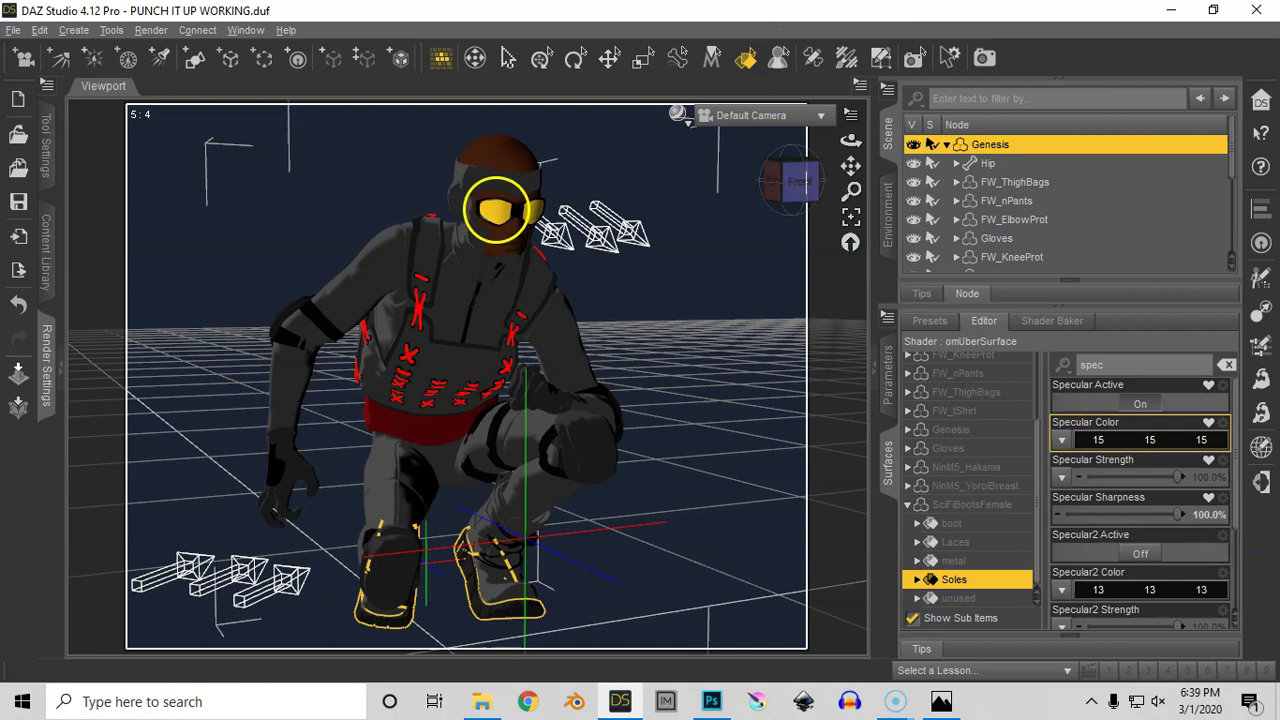
pyautogui.click(497, 210)
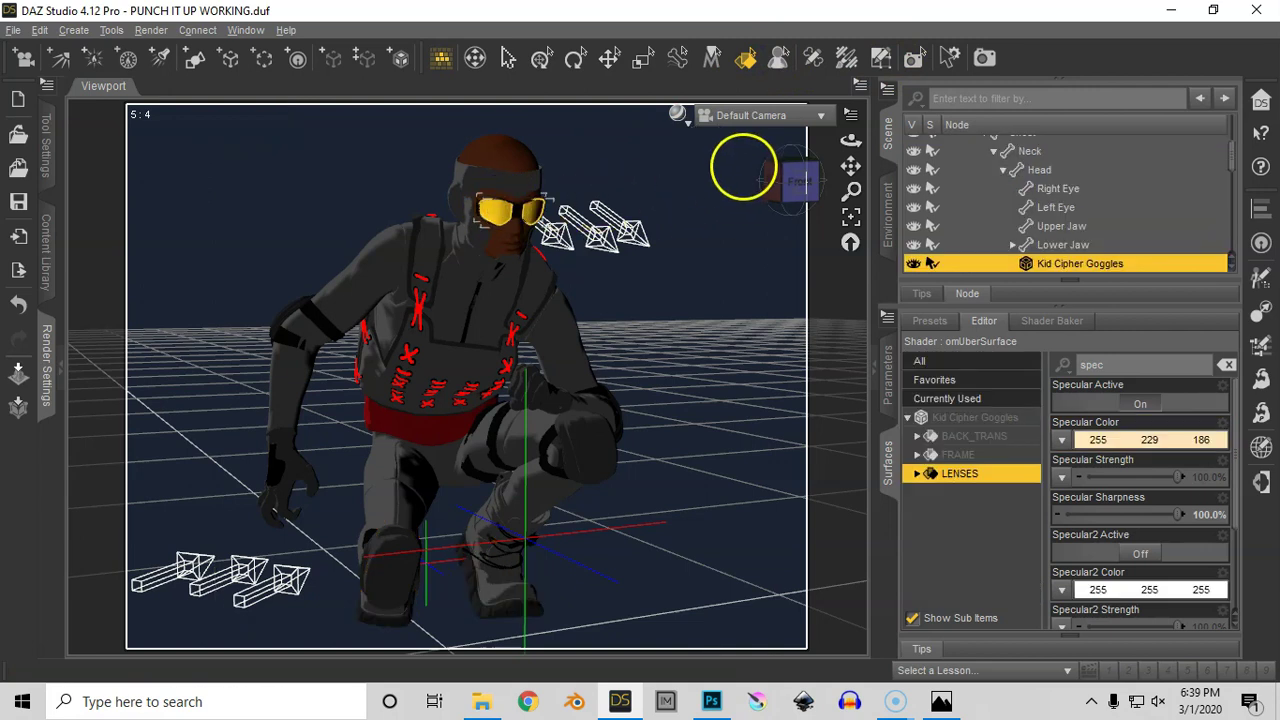
pyautogui.click(984, 455)
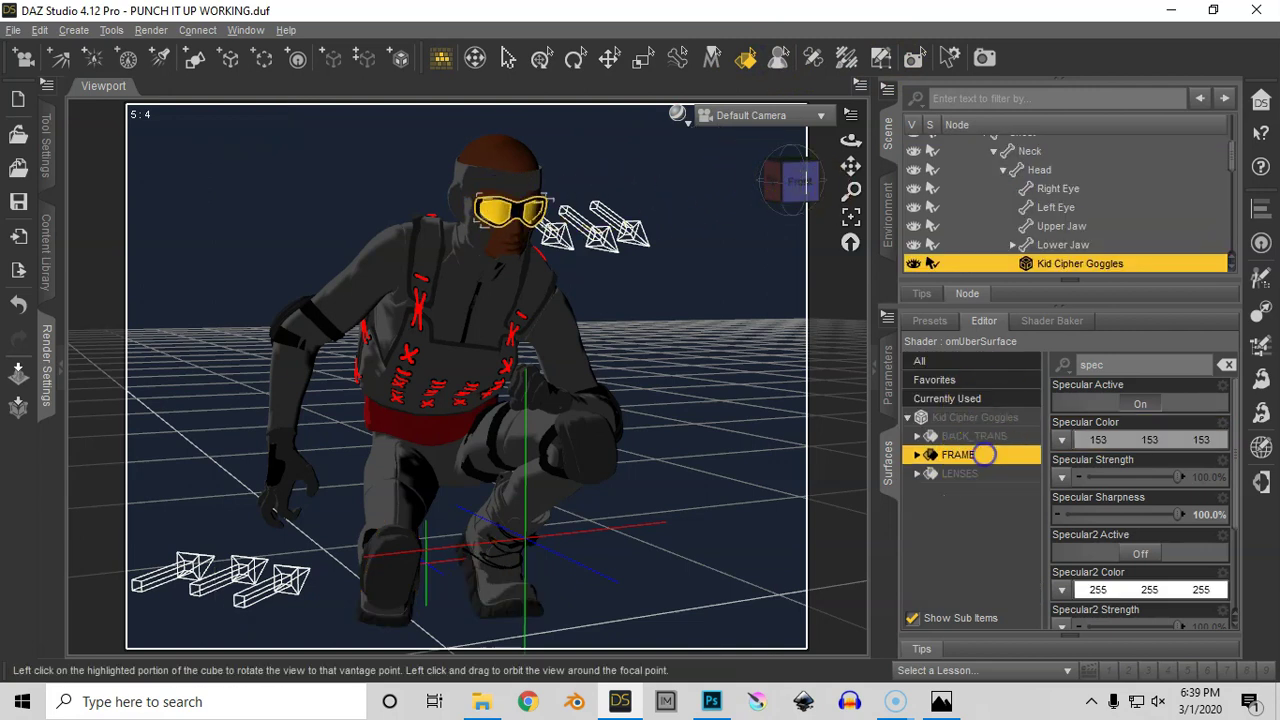
pyautogui.click(508, 57)
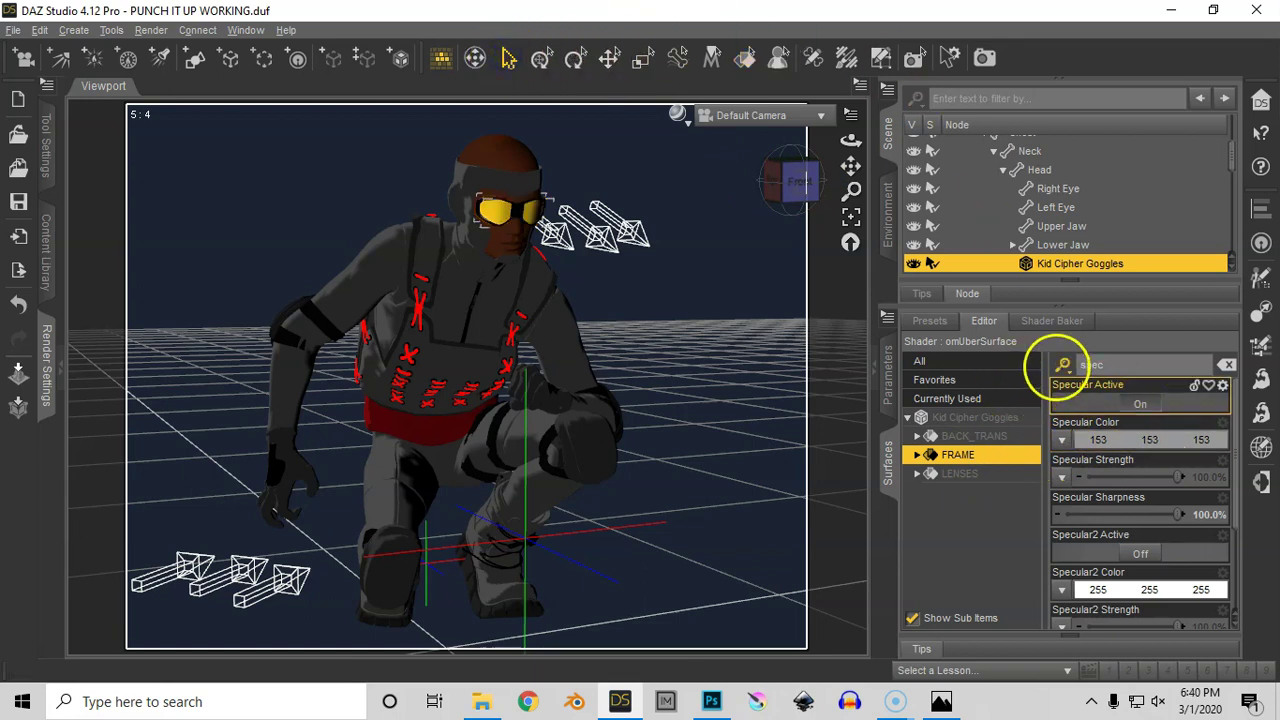
# Review the goggles' FRAME surface diffuse and ambient properties, including the diffuse color's image map options.
pyautogui.click(1062, 366)
pyautogui.click(1089, 425)
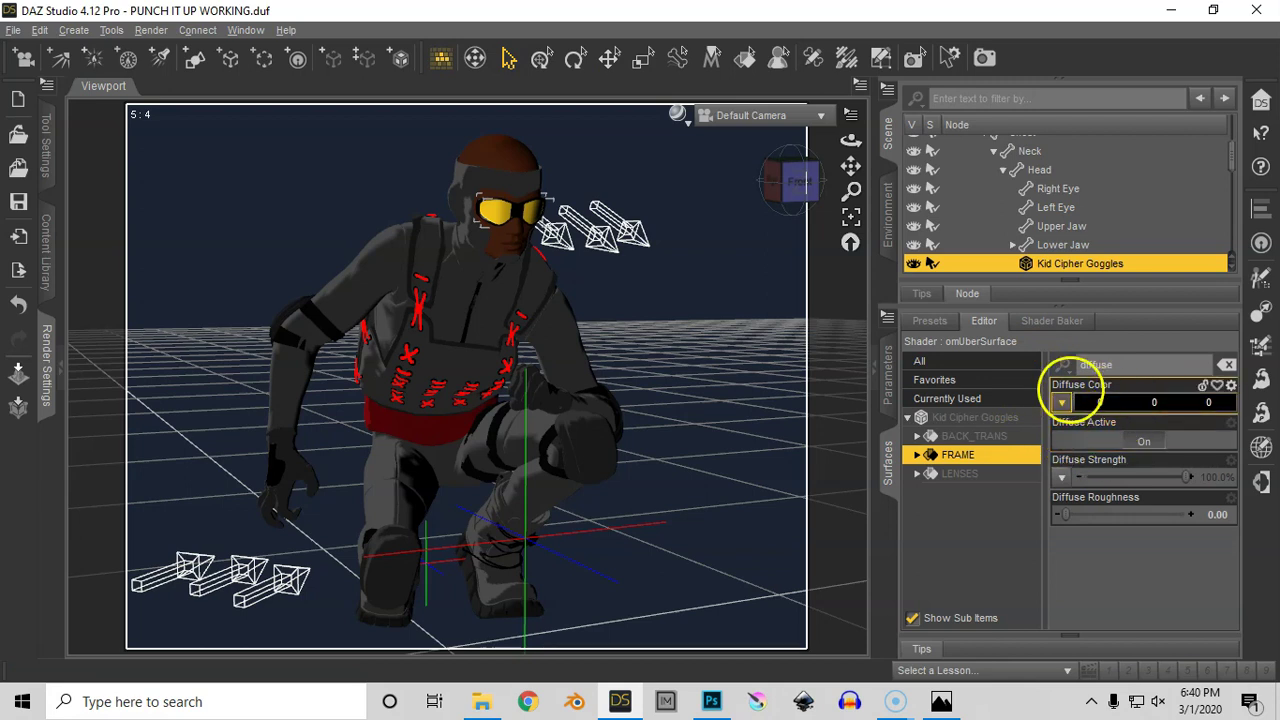
pyautogui.click(1062, 403)
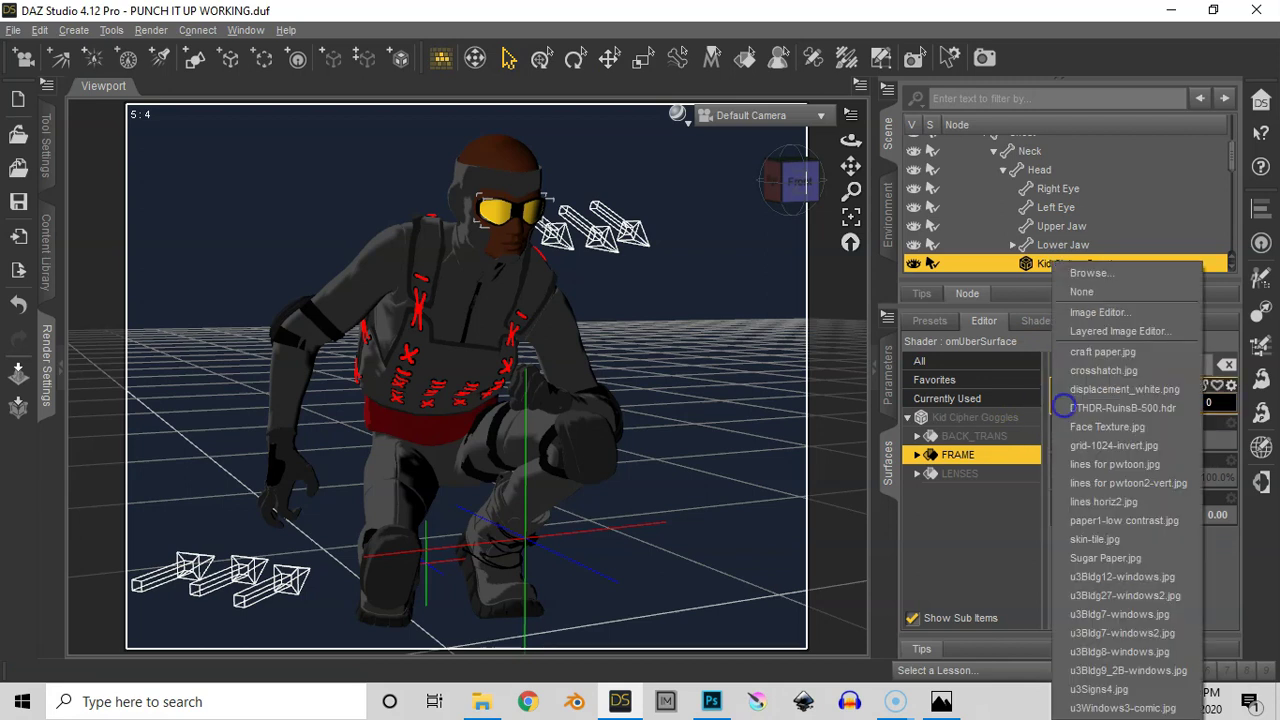
pyautogui.click(1023, 366)
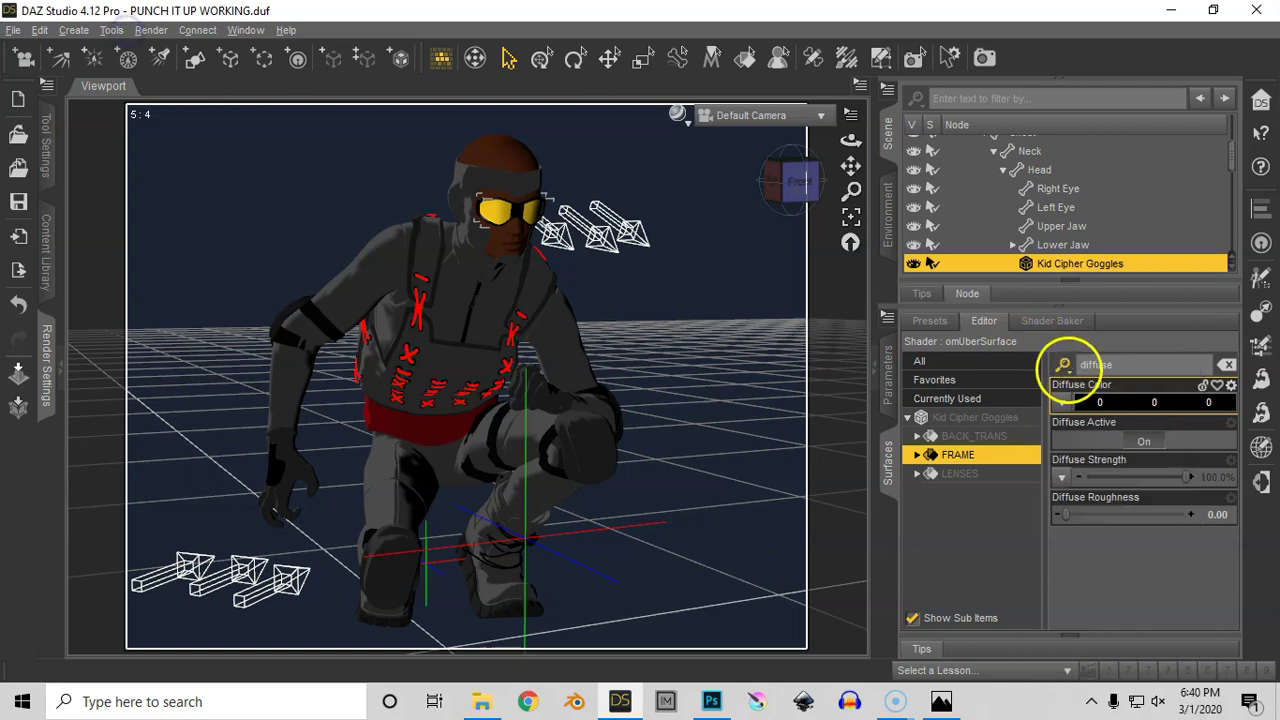
pyautogui.click(1062, 366)
pyautogui.click(1092, 388)
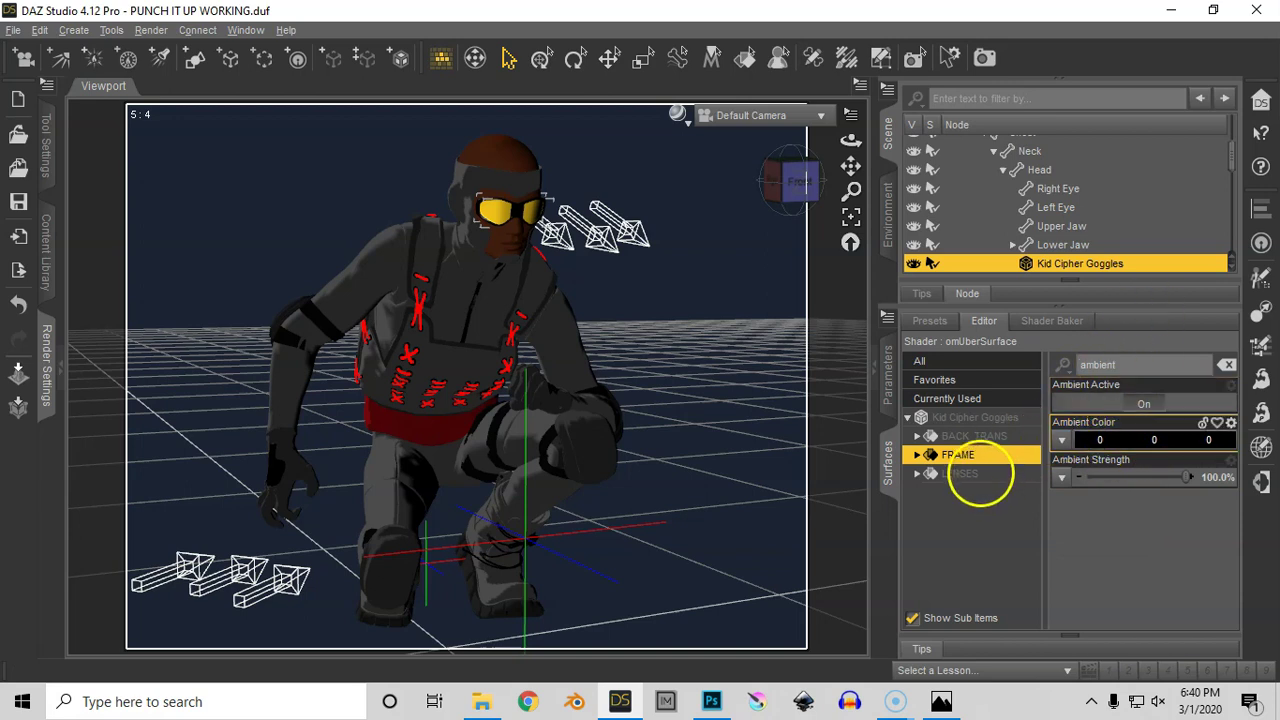
# Turn off diffuse for the goggles' LENSES surface and set its diffuse color to black.
pyautogui.click(981, 473)
pyautogui.click(1067, 365)
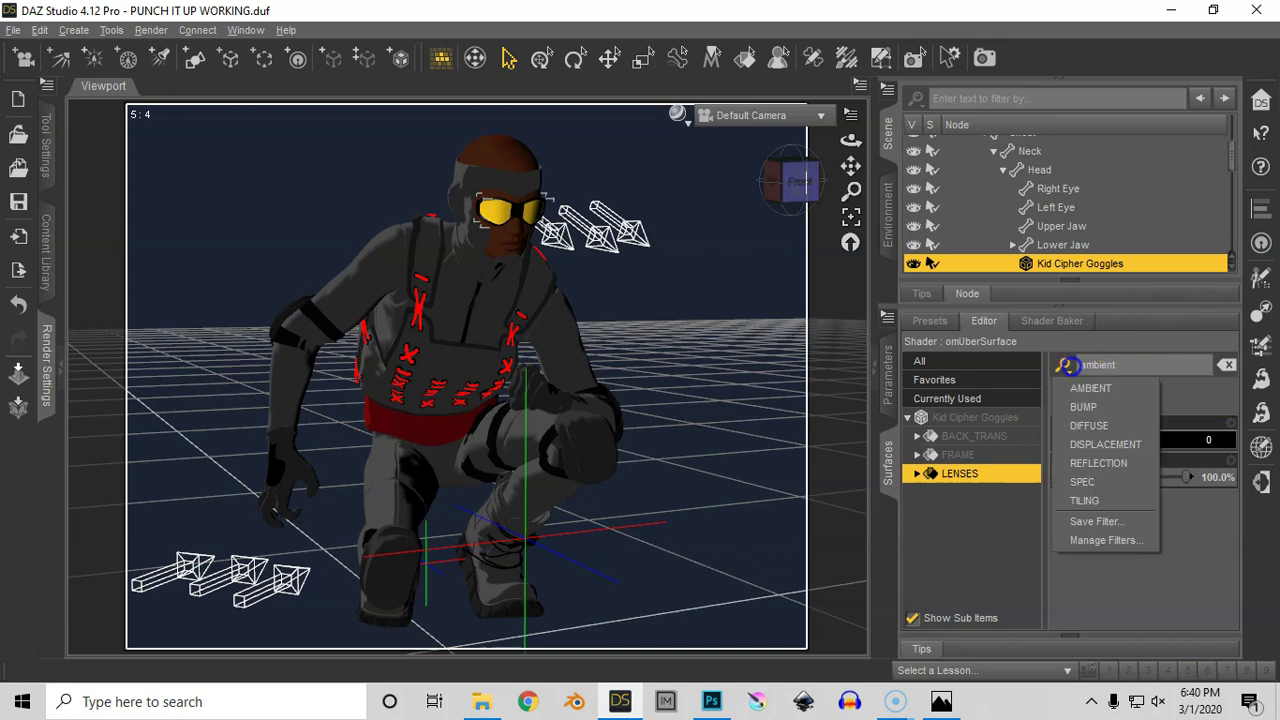
pyautogui.click(1079, 425)
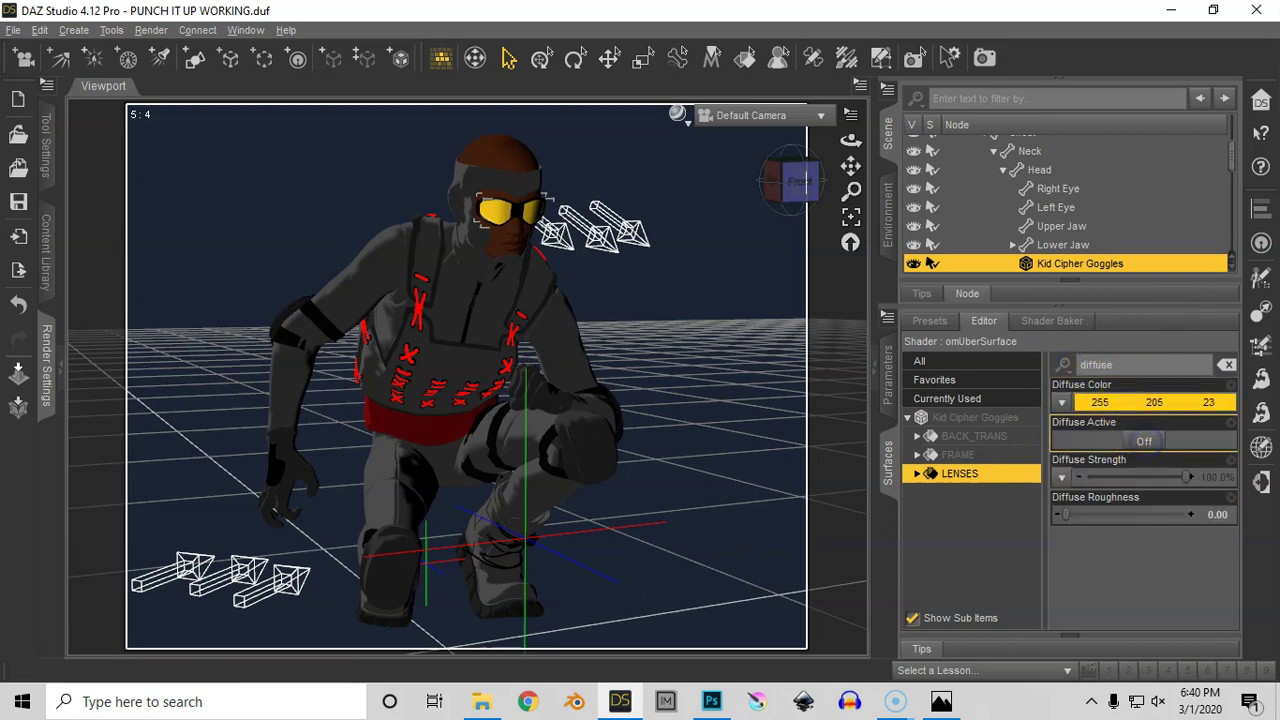
pyautogui.click(1062, 404)
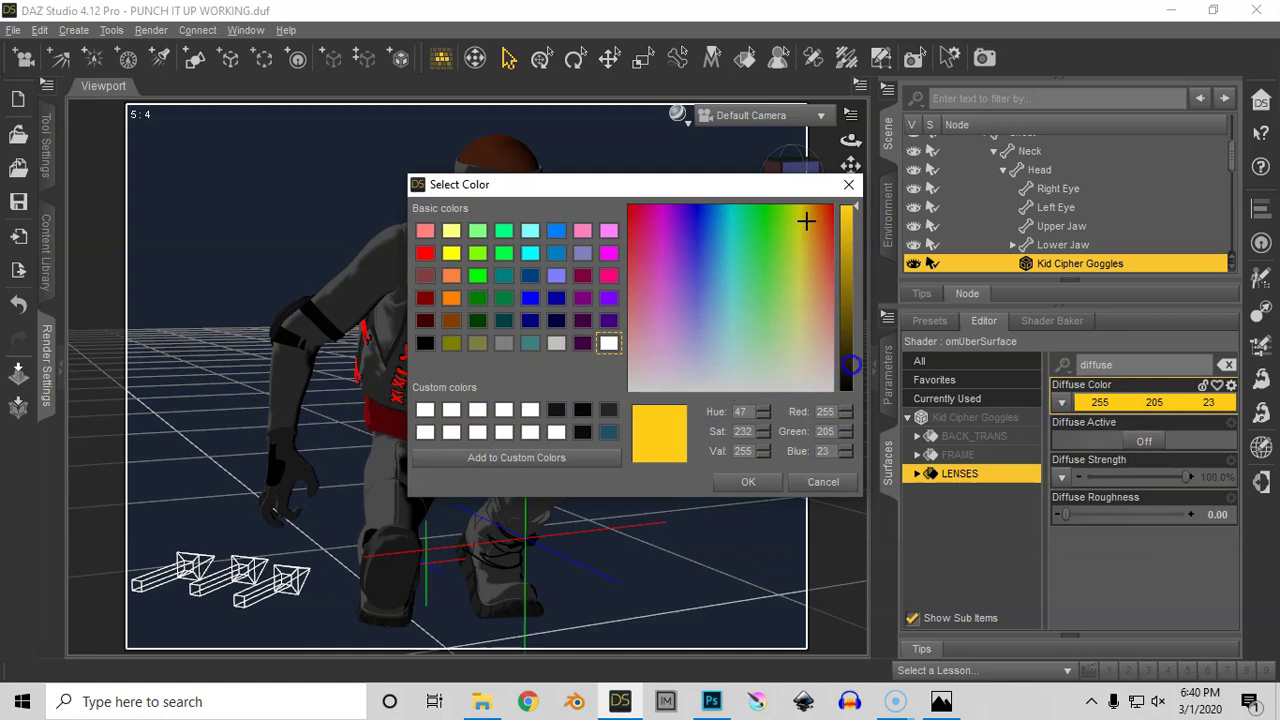
pyautogui.moveTo(849, 366); pyautogui.dragTo(849, 400)
pyautogui.click(748, 481)
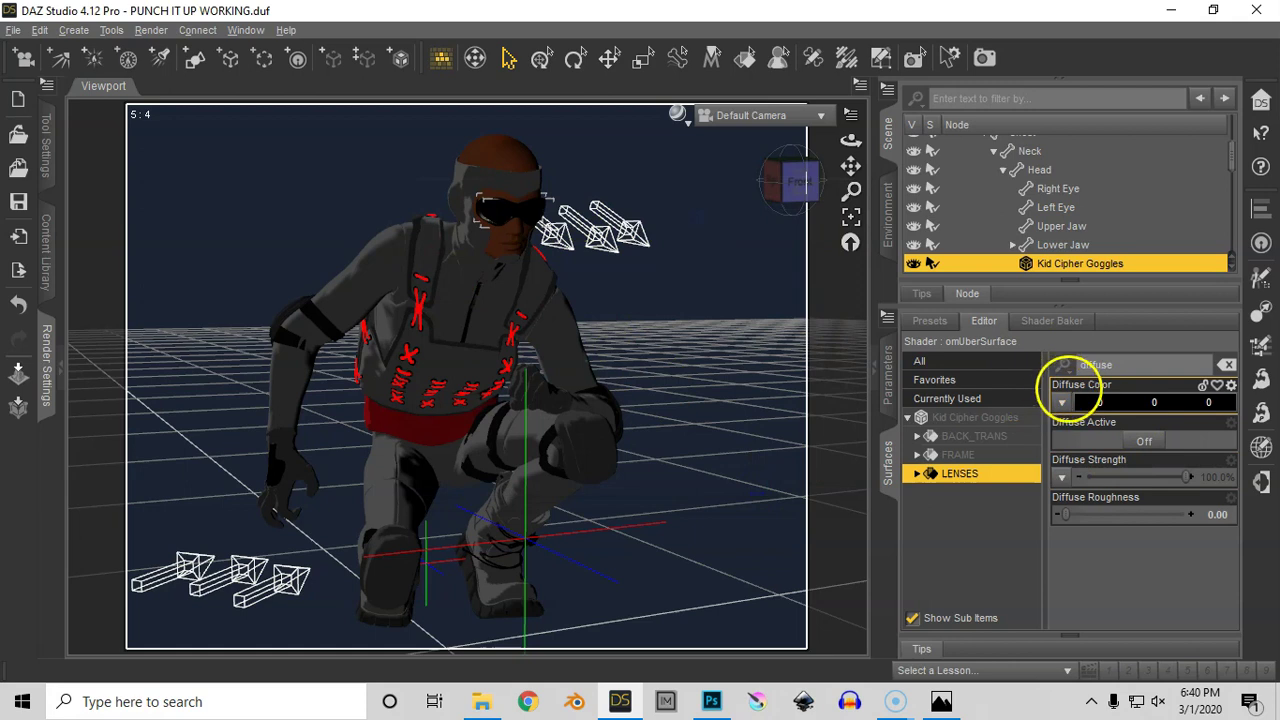
# Turn off the first specular channel for the goggles' LENSES surface and set its specular strength to 0%.
pyautogui.click(1063, 366)
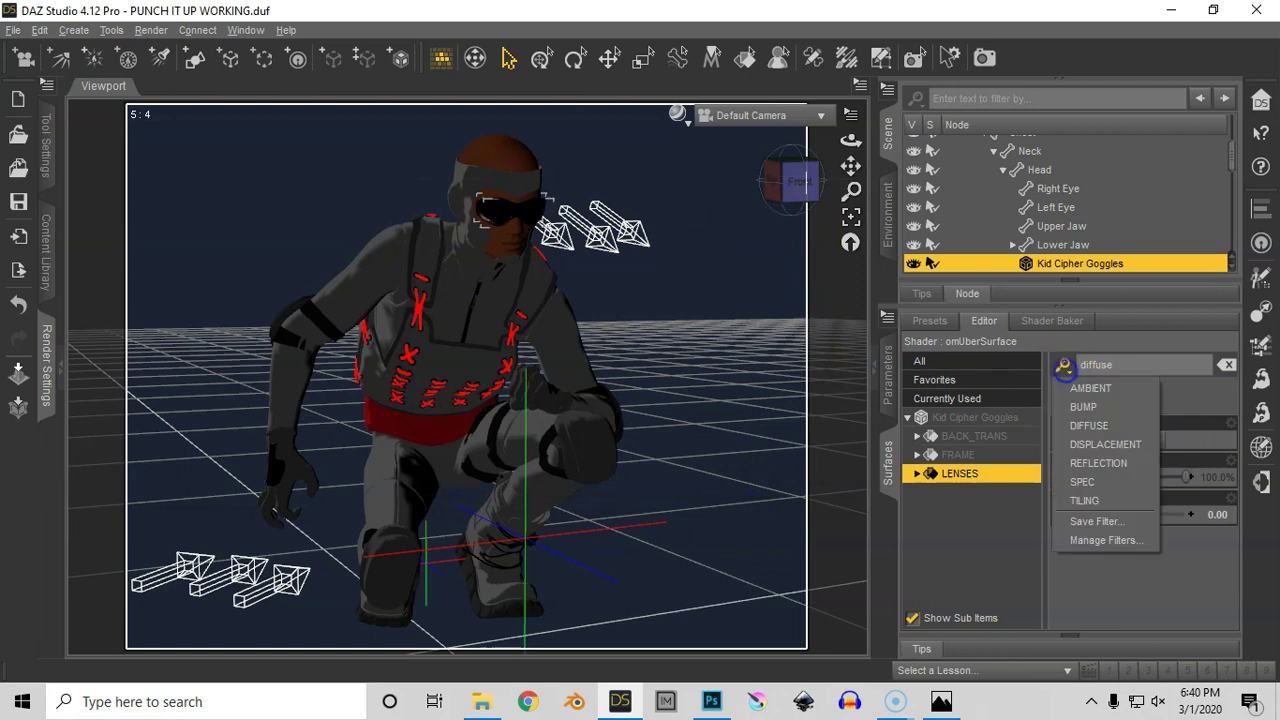
pyautogui.click(1082, 481)
pyautogui.click(1138, 404)
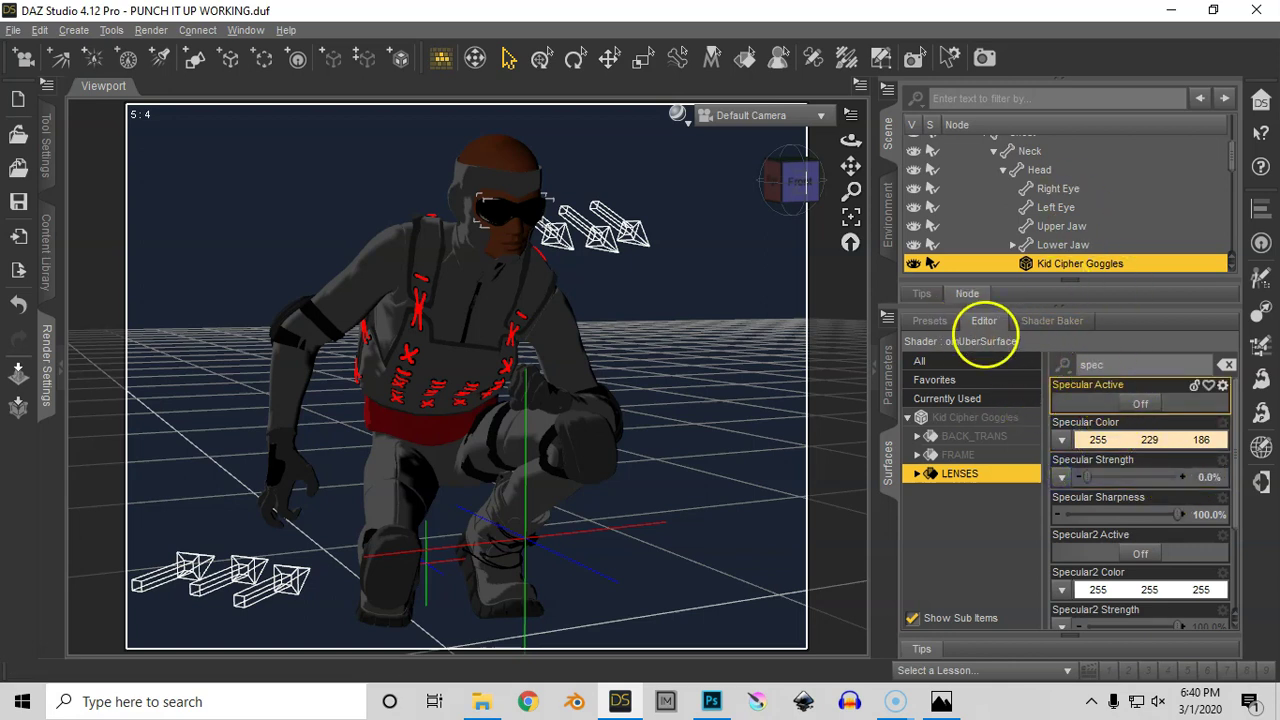
# Filter the goggles' LENSES surface properties by ambient and review its ambient color and strength settings.
pyautogui.click(1063, 364)
pyautogui.click(1090, 388)
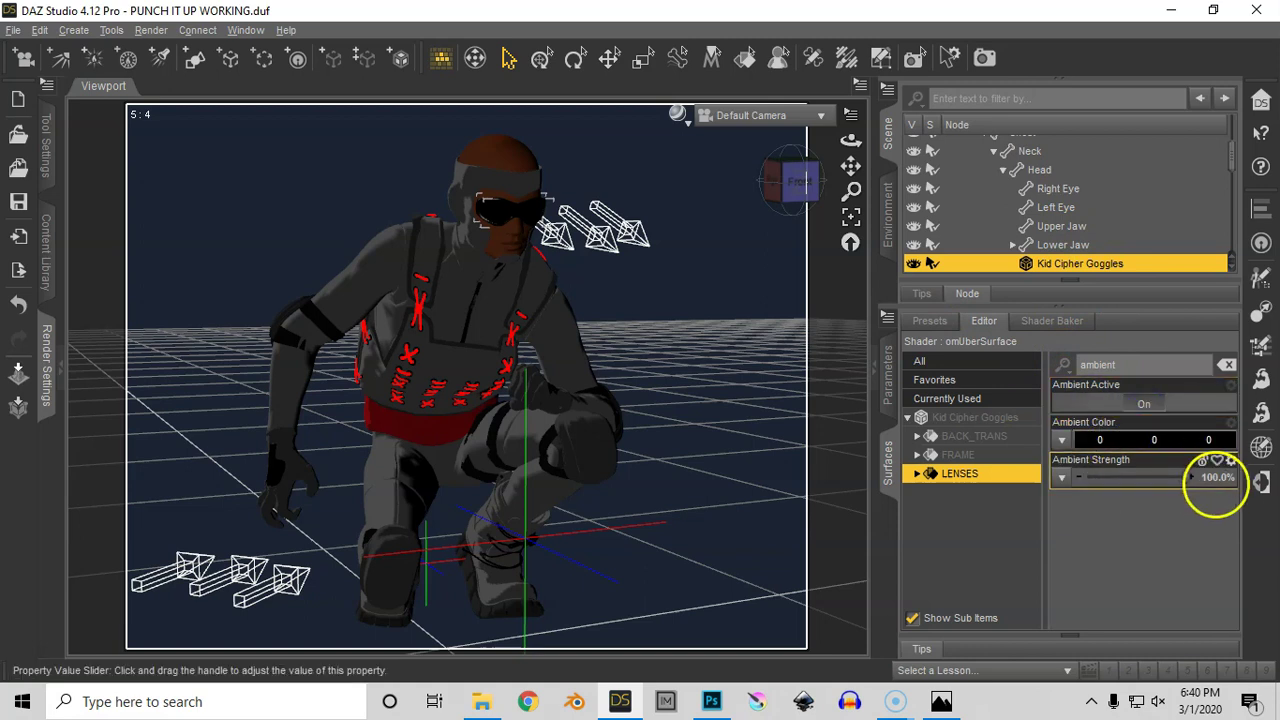
pyautogui.click(1135, 403)
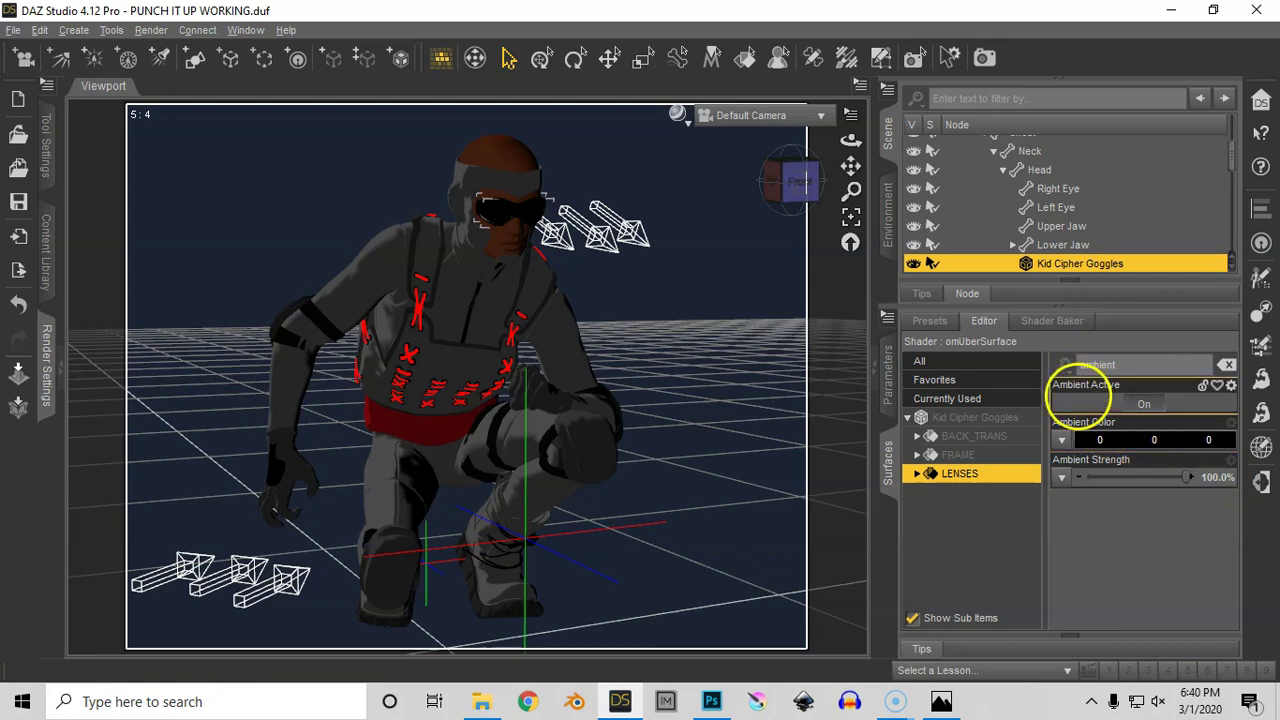
# Turn on reflection for the goggles' LENSES surface and load the glasses-refl4 image as its environment reflection map.
pyautogui.click(1062, 365)
pyautogui.click(1095, 459)
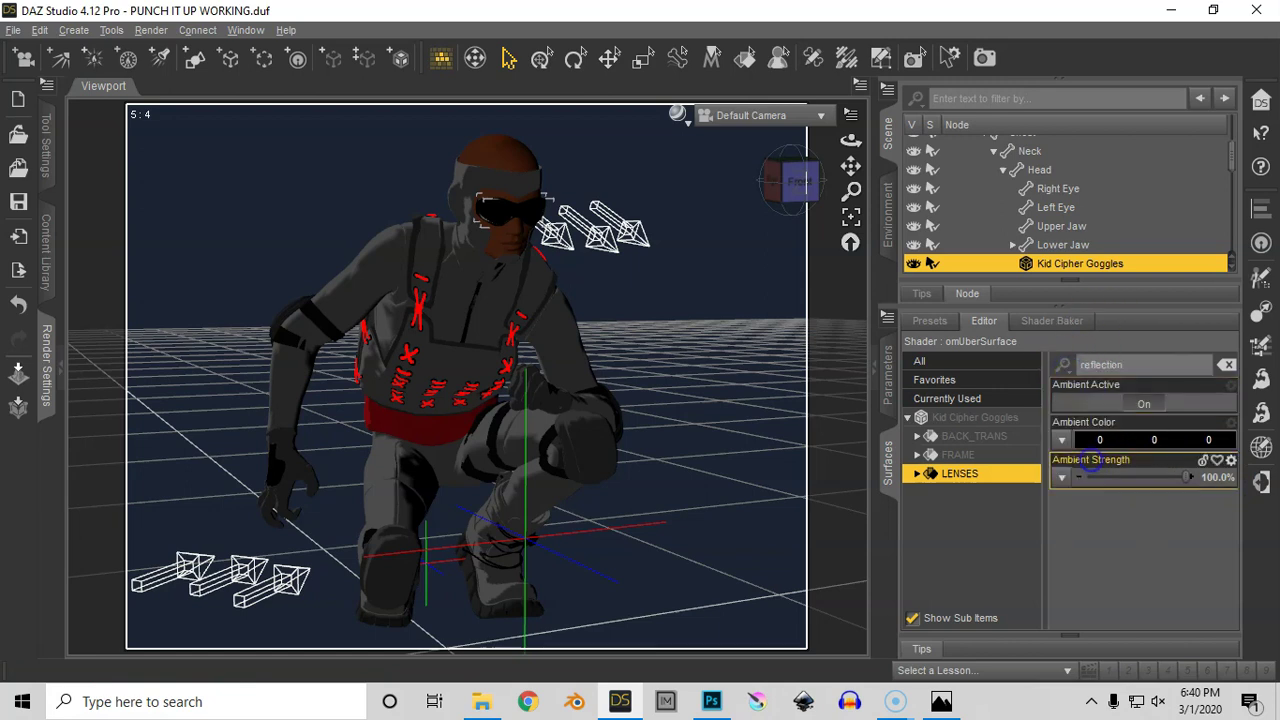
pyautogui.click(1140, 403)
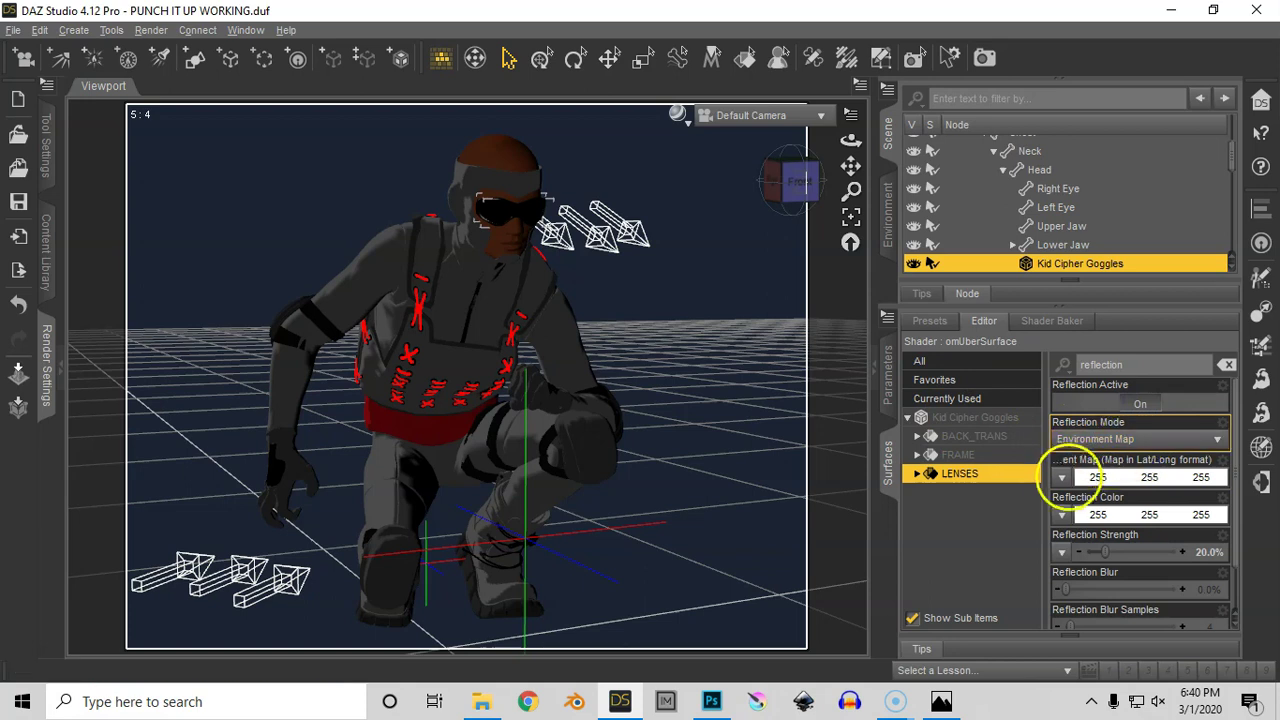
pyautogui.click(1061, 477)
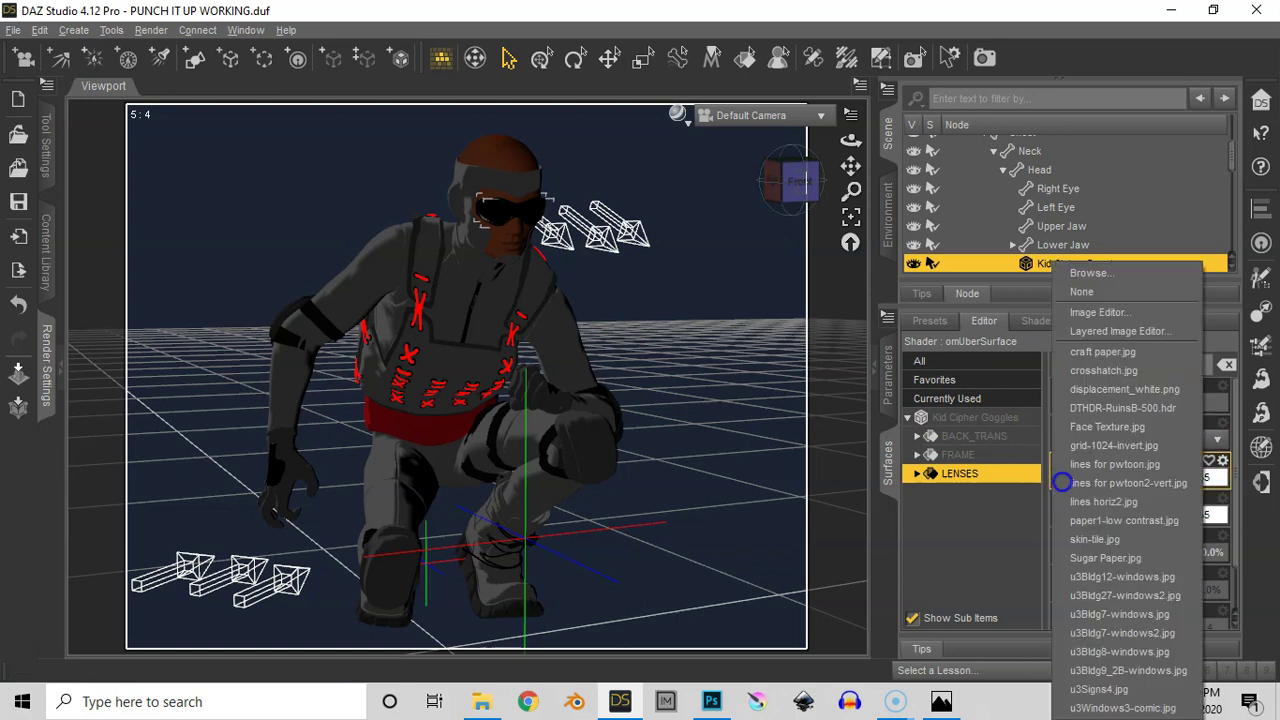
pyautogui.click(1118, 272)
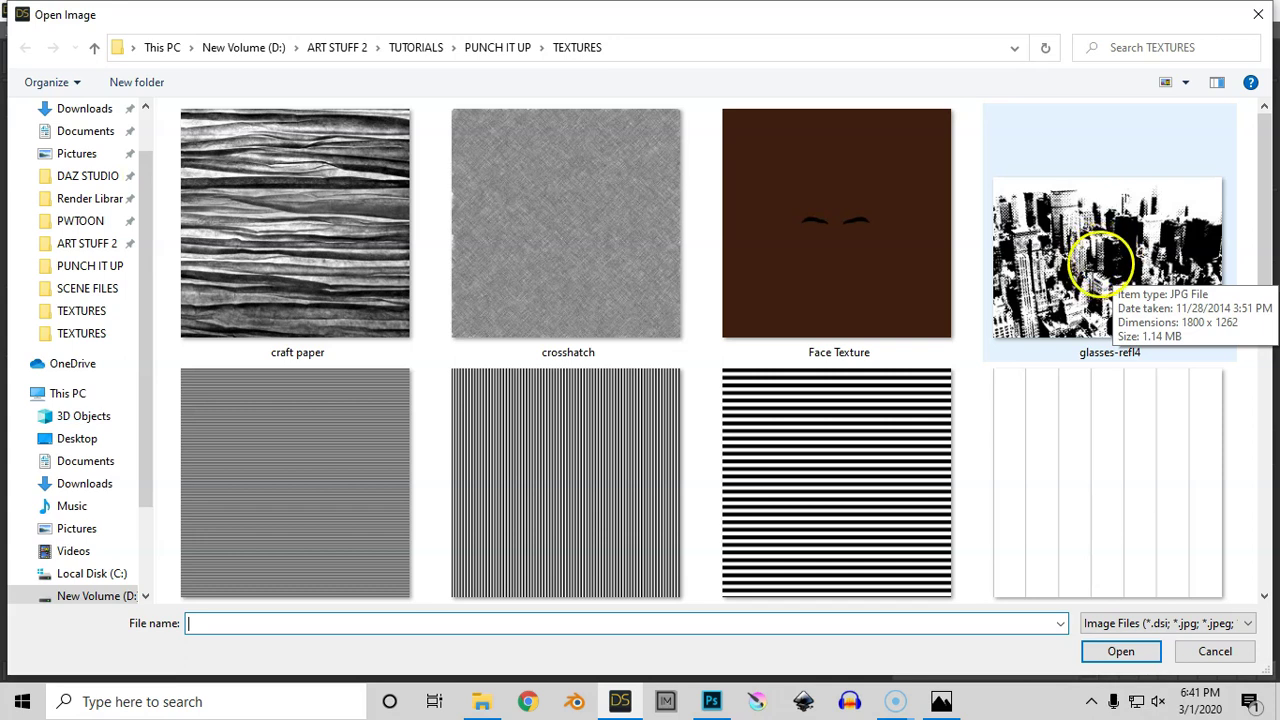
pyautogui.click(1113, 255)
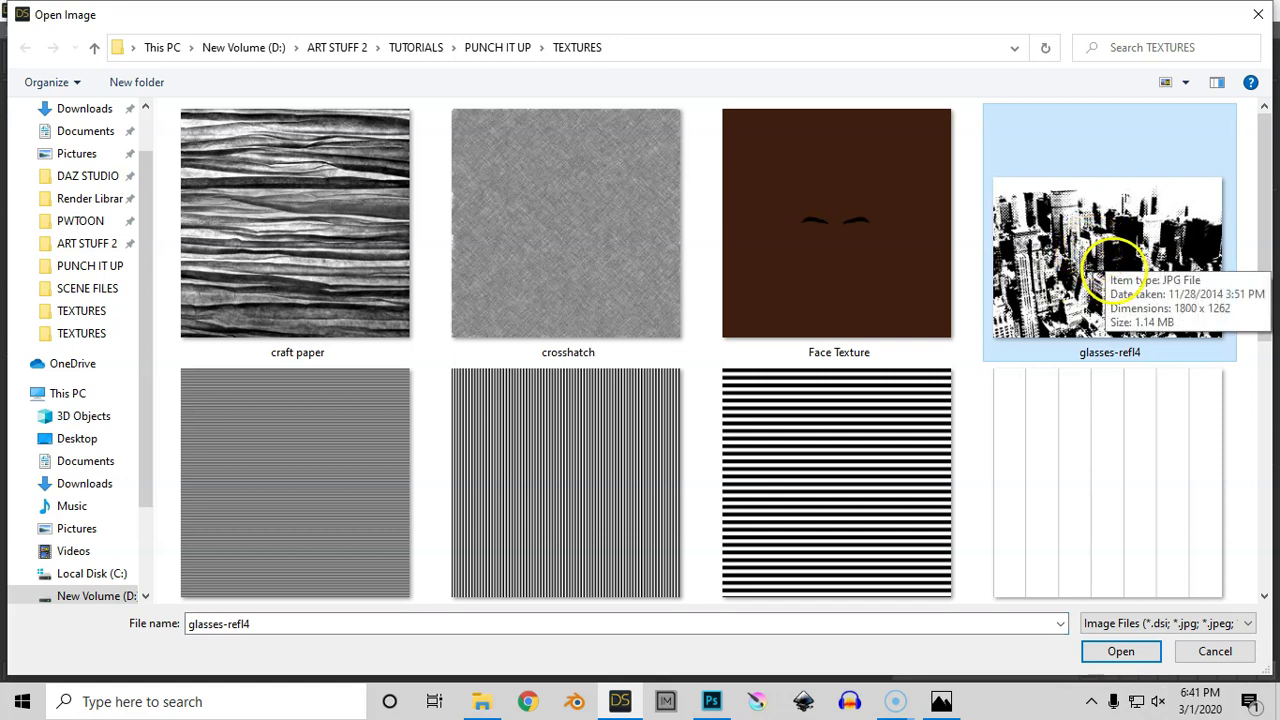
pyautogui.doubleClick(1110, 258)
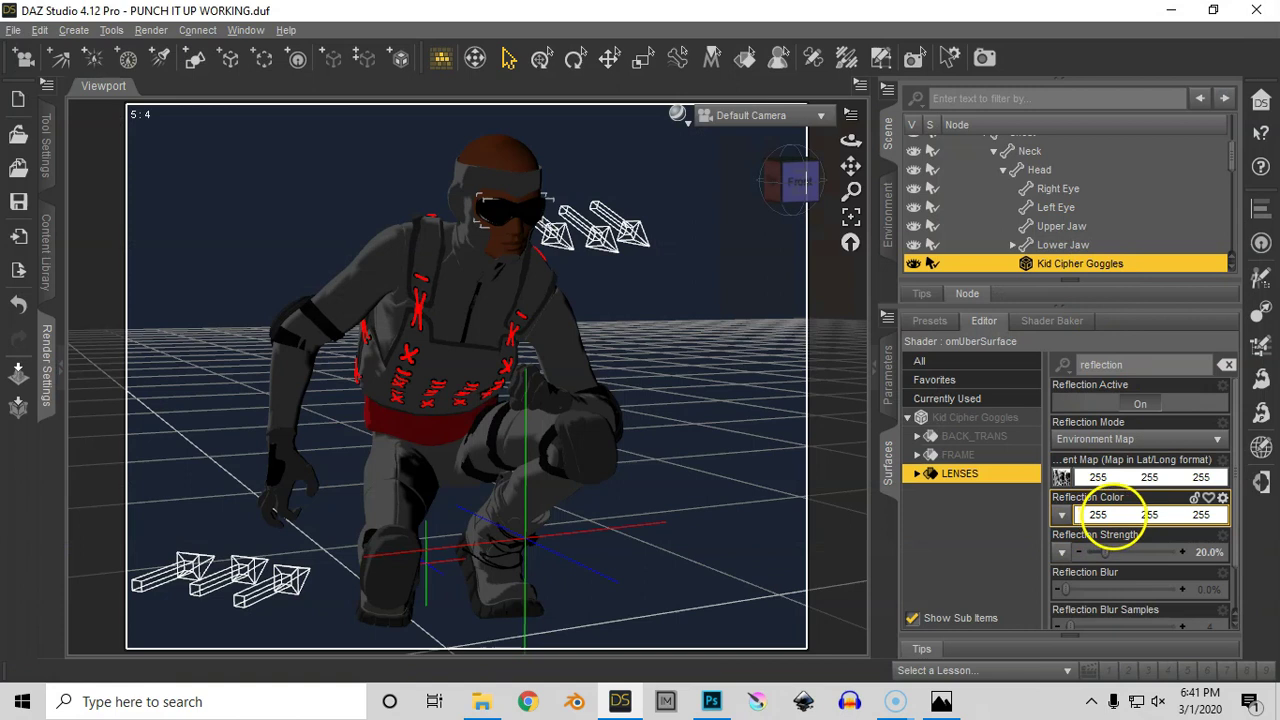
# Set the LENSES surface's reflection color to the dark blue custom color 34, 80, 103 and its reflection strength to 100%.
pyautogui.click(1114, 514)
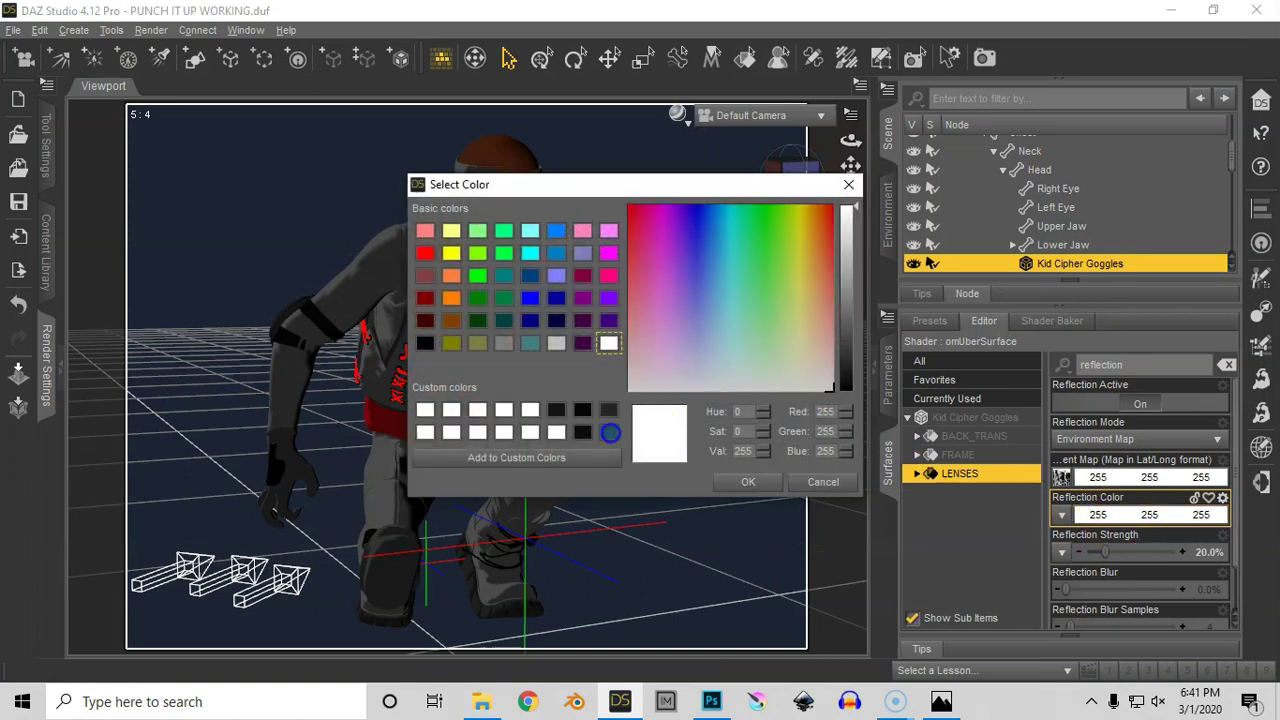
pyautogui.click(611, 431)
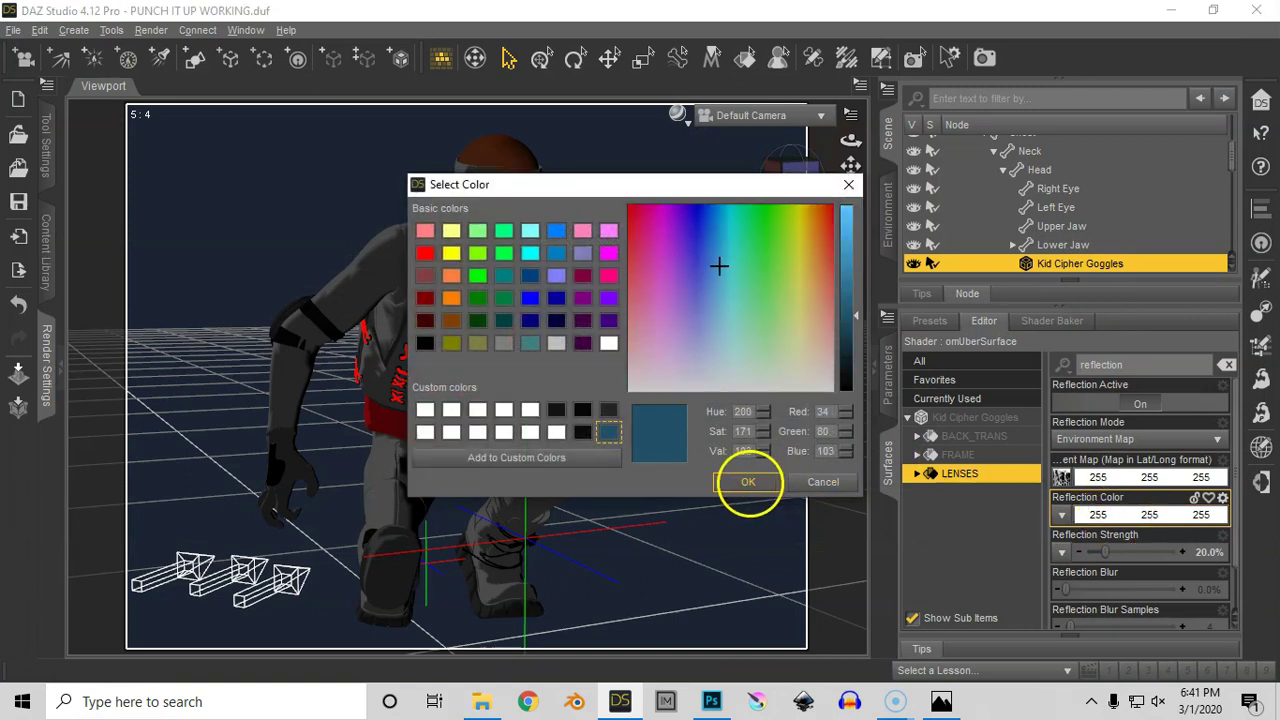
pyautogui.click(748, 481)
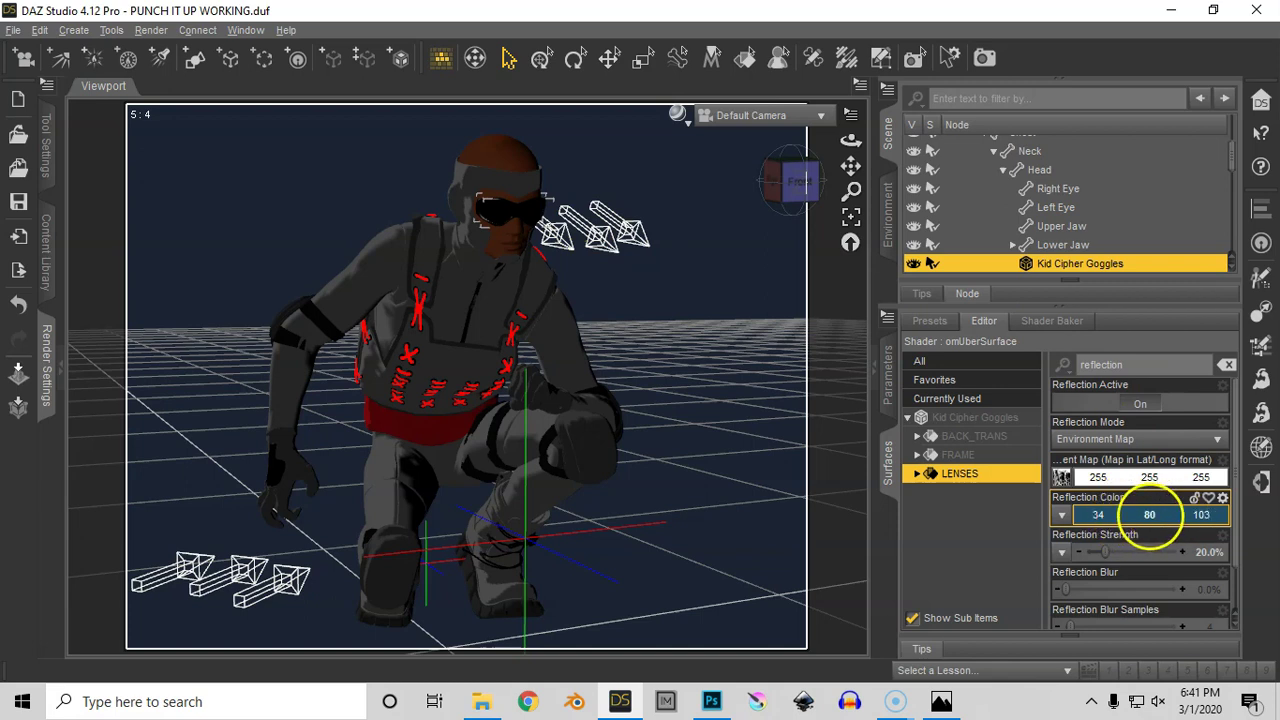
pyautogui.moveTo(1105, 552); pyautogui.dragTo(1272, 555)
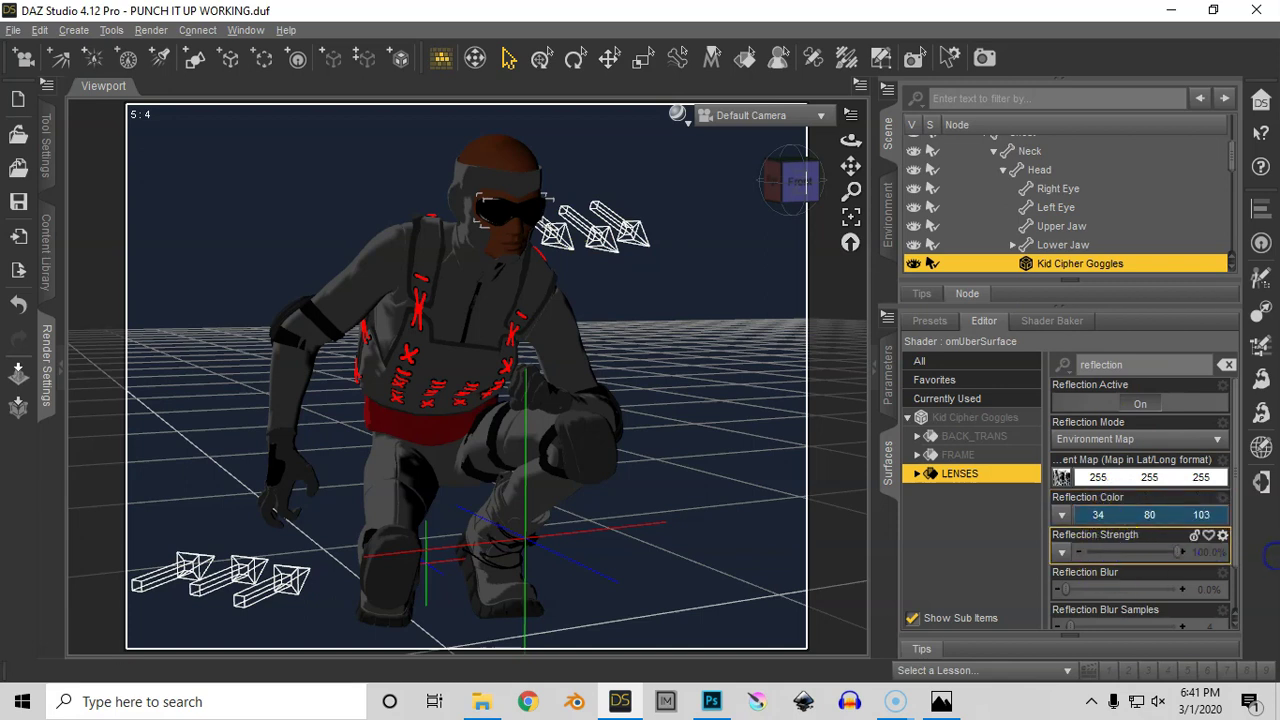
# Spot render the figure's head through the Default Camera and the goggles through Face Cam, then restore the Default Camera view.
pyautogui.click(913, 58)
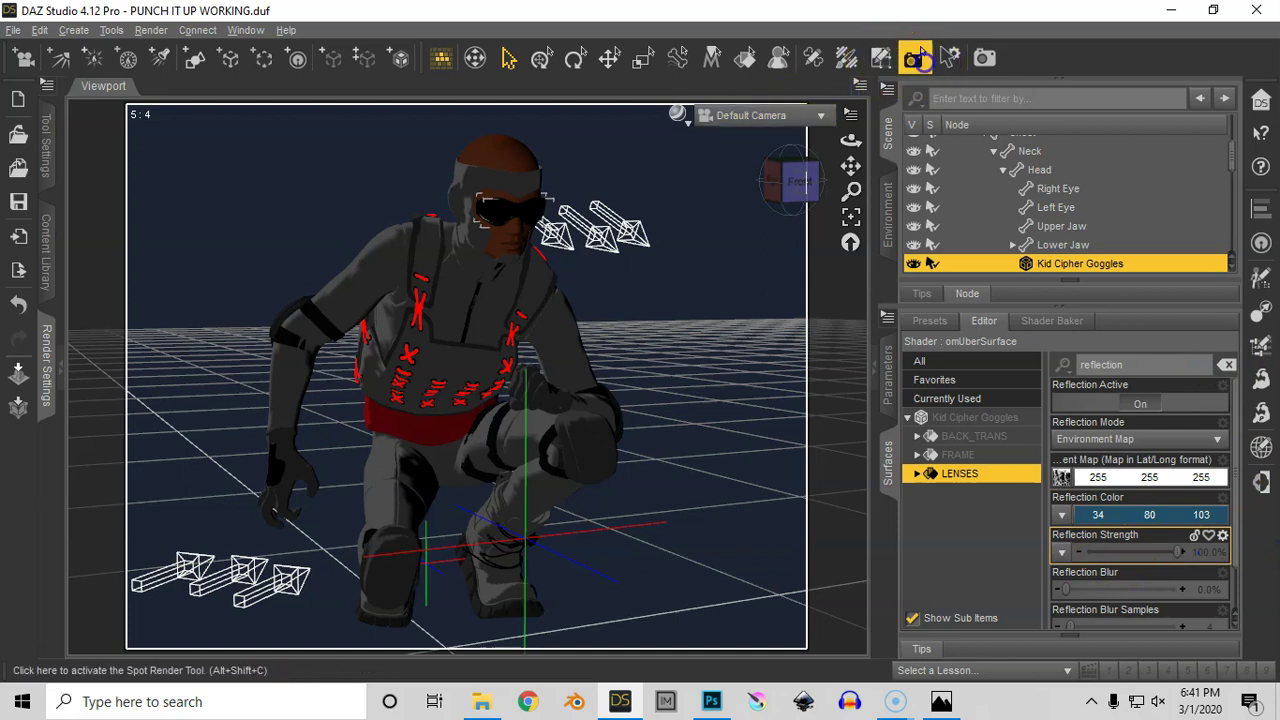
pyautogui.moveTo(397, 129); pyautogui.dragTo(631, 329)
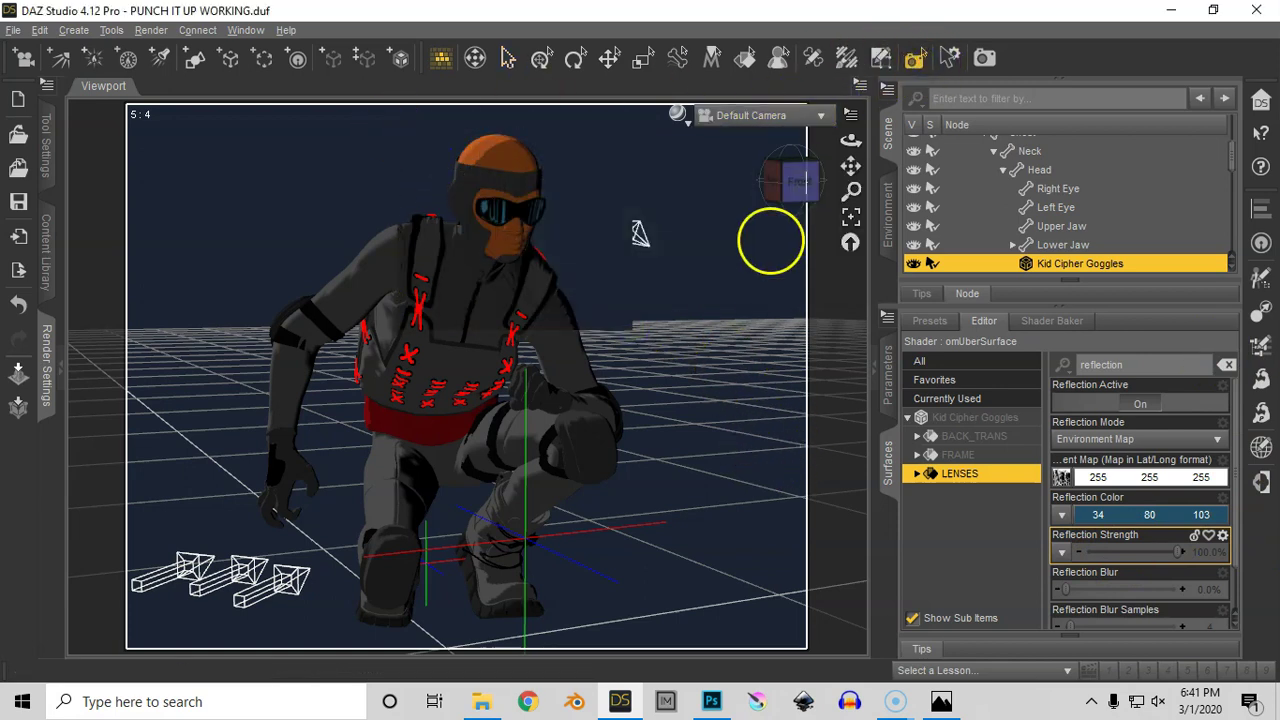
pyautogui.click(818, 116)
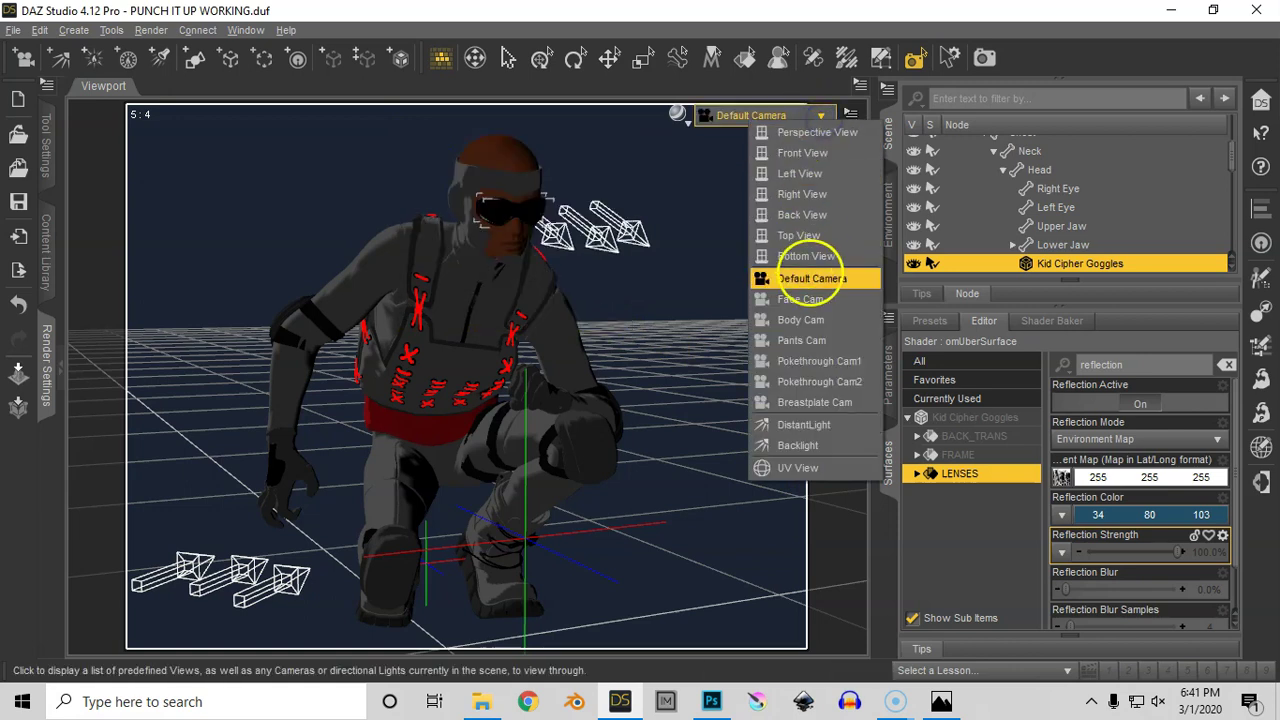
pyautogui.click(800, 299)
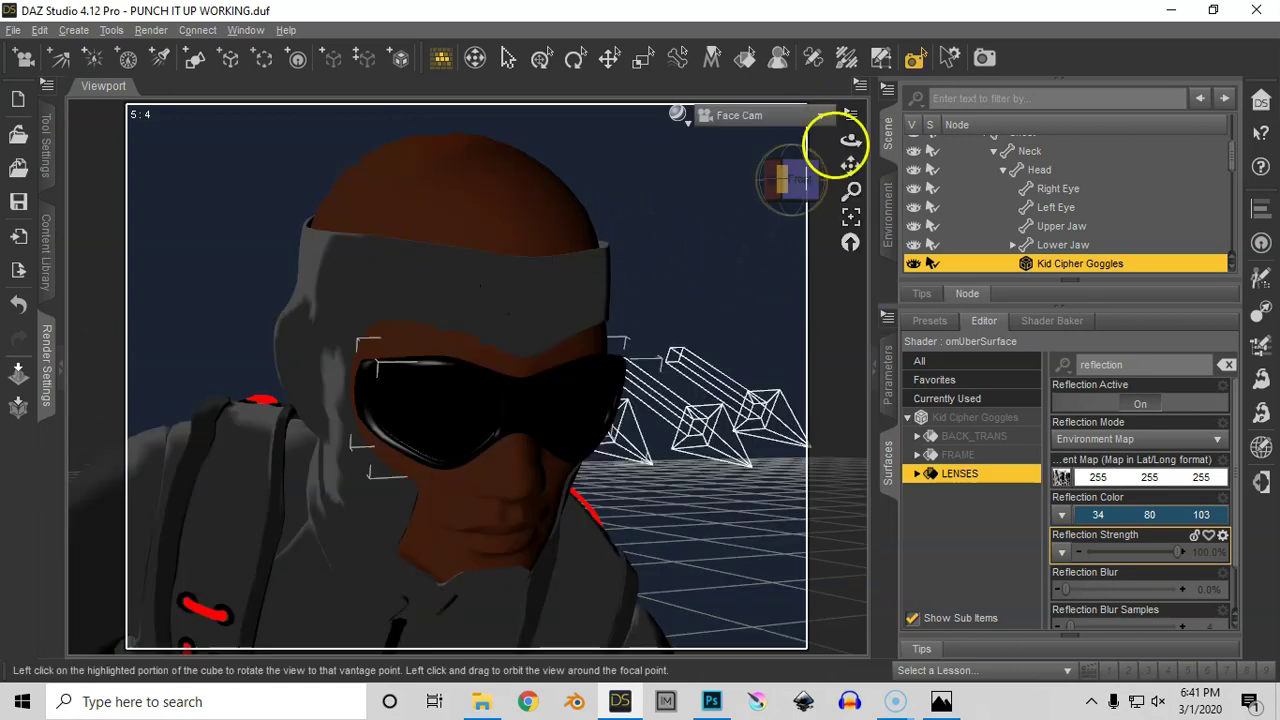
pyautogui.moveTo(700, 286); pyautogui.dragTo(257, 522)
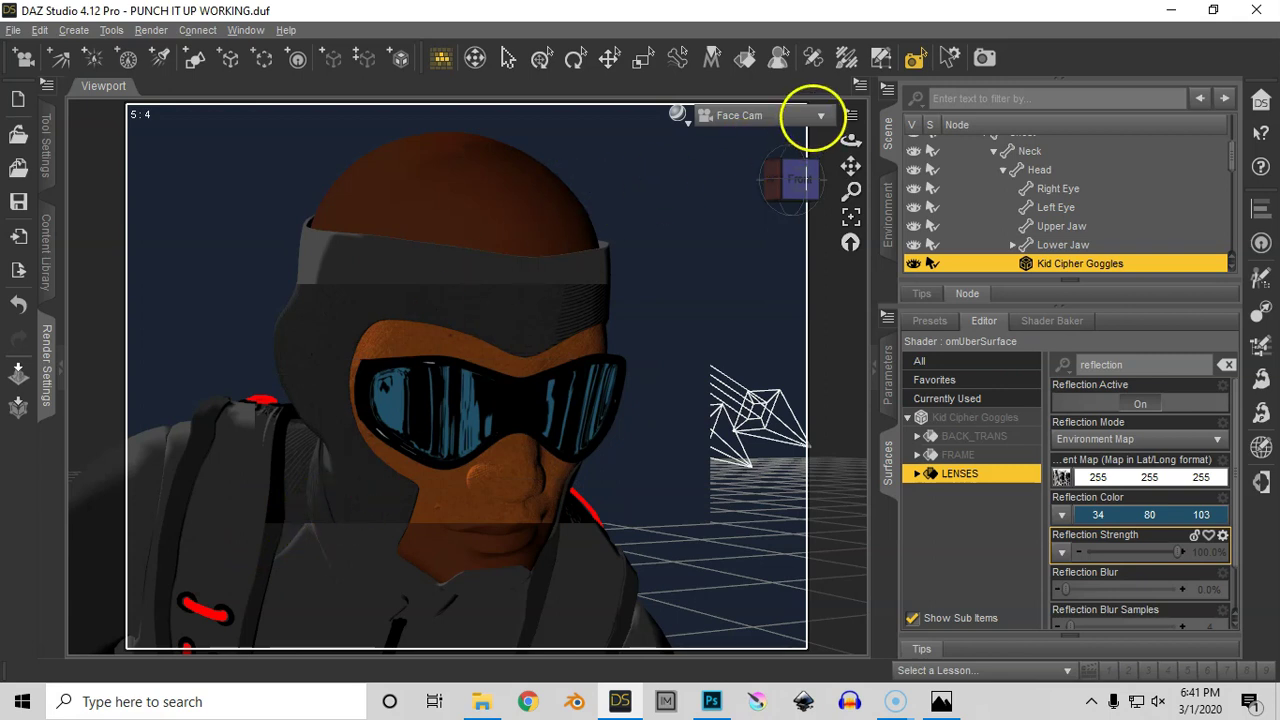
pyautogui.click(813, 118)
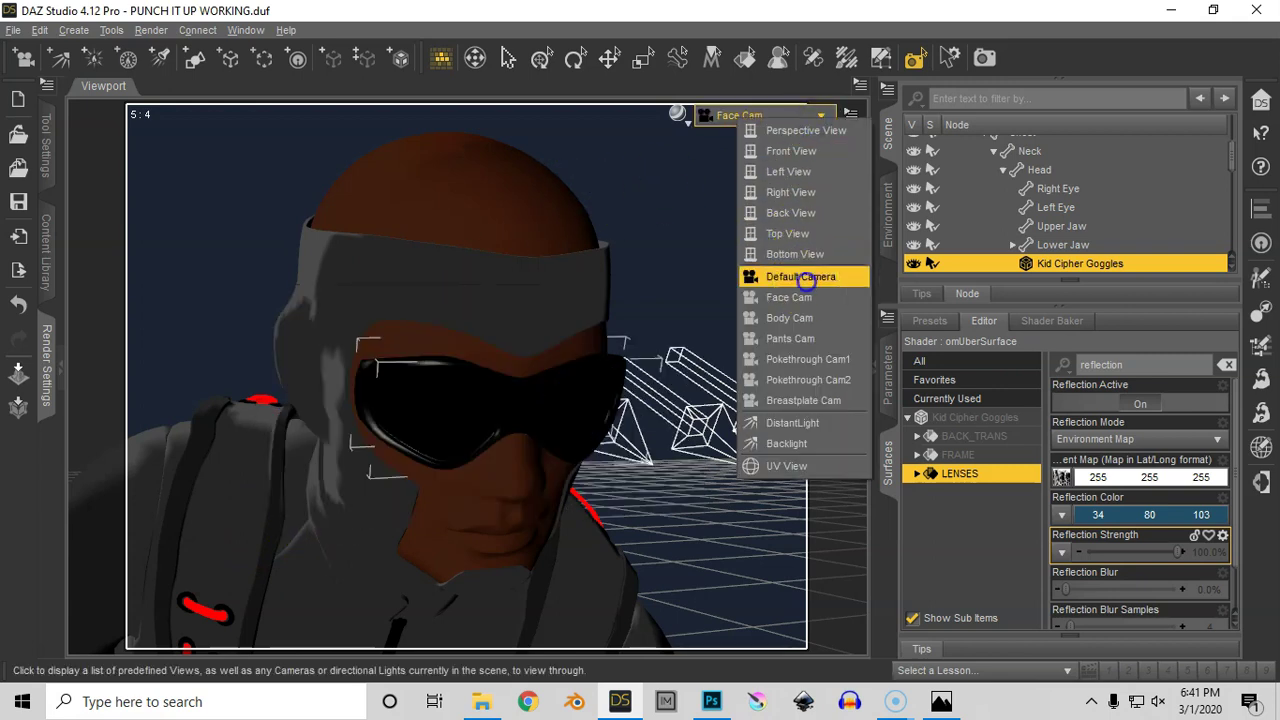
pyautogui.click(757, 280)
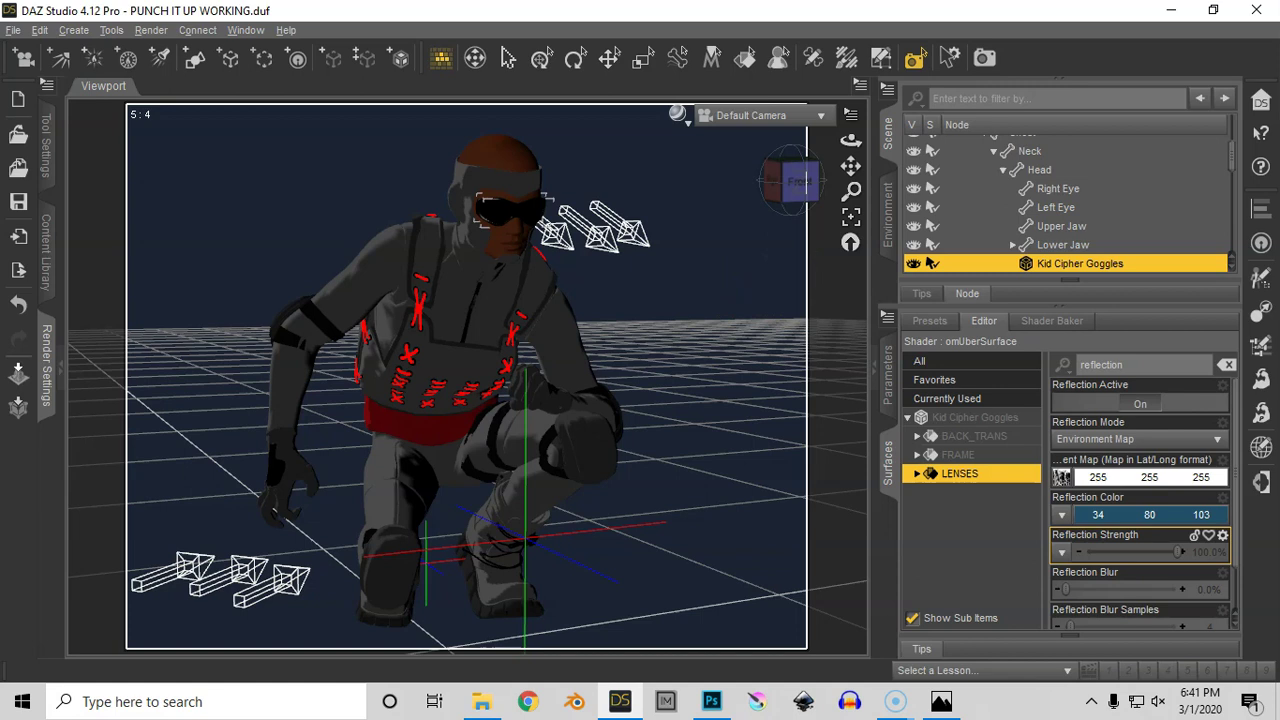
# Select the DistantLight and review its light parameters, including shadow type, and do the same for the Backlight.
pyautogui.click(508, 58)
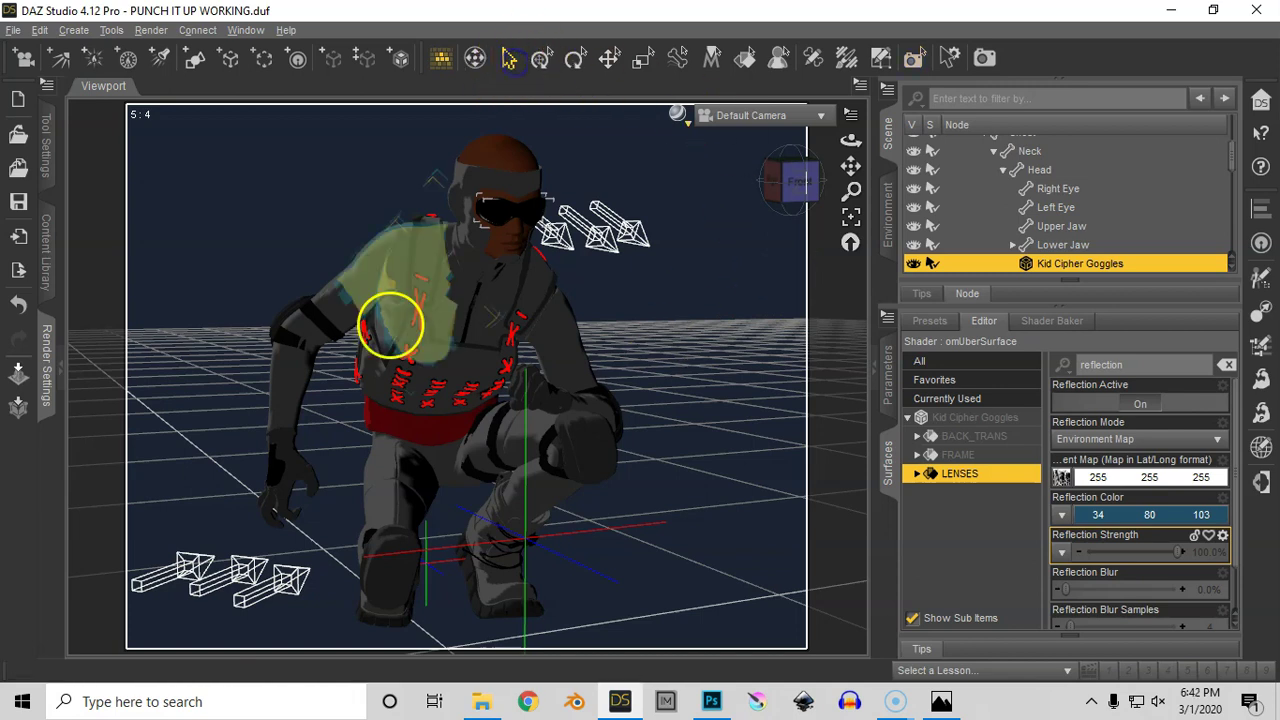
pyautogui.click(290, 580)
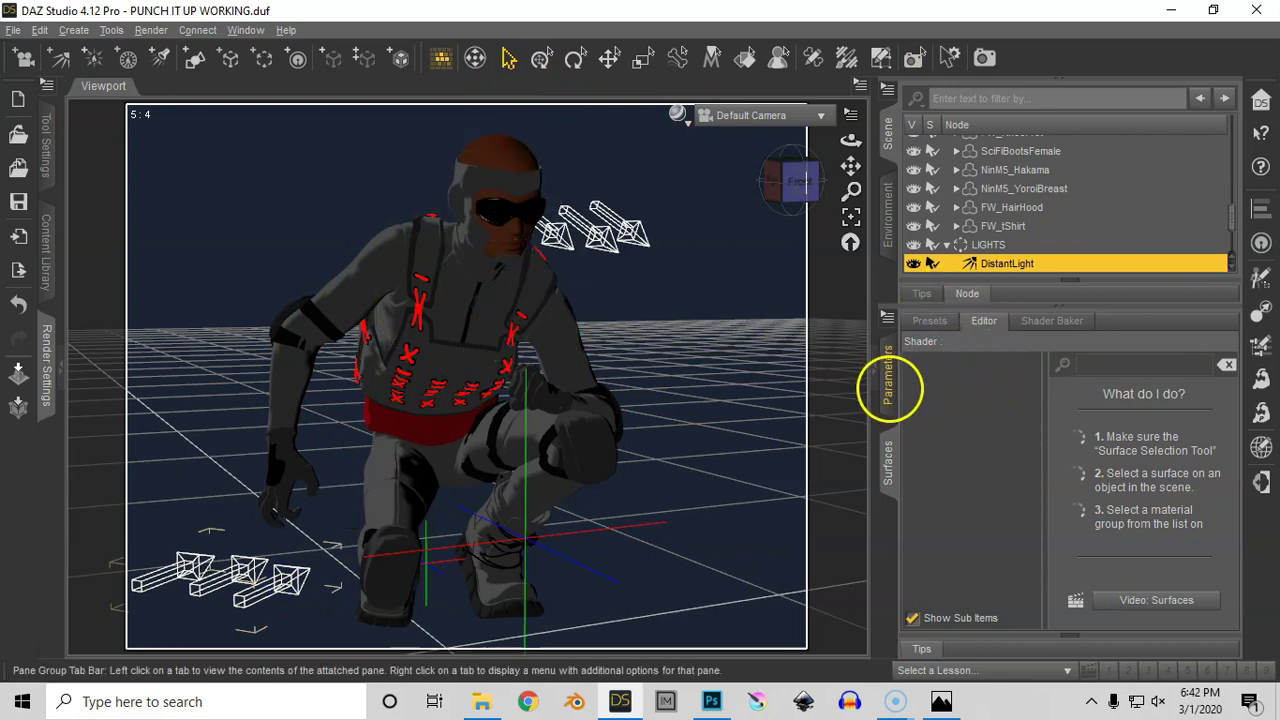
pyautogui.click(889, 385)
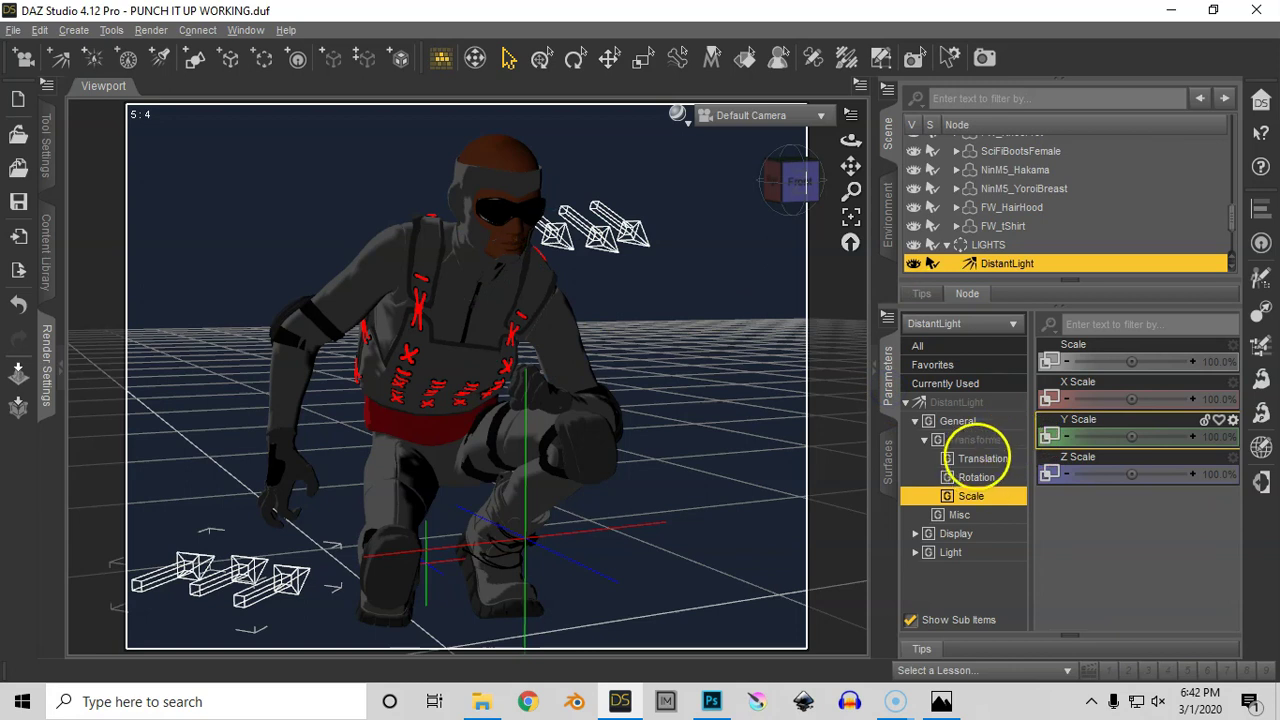
pyautogui.click(948, 552)
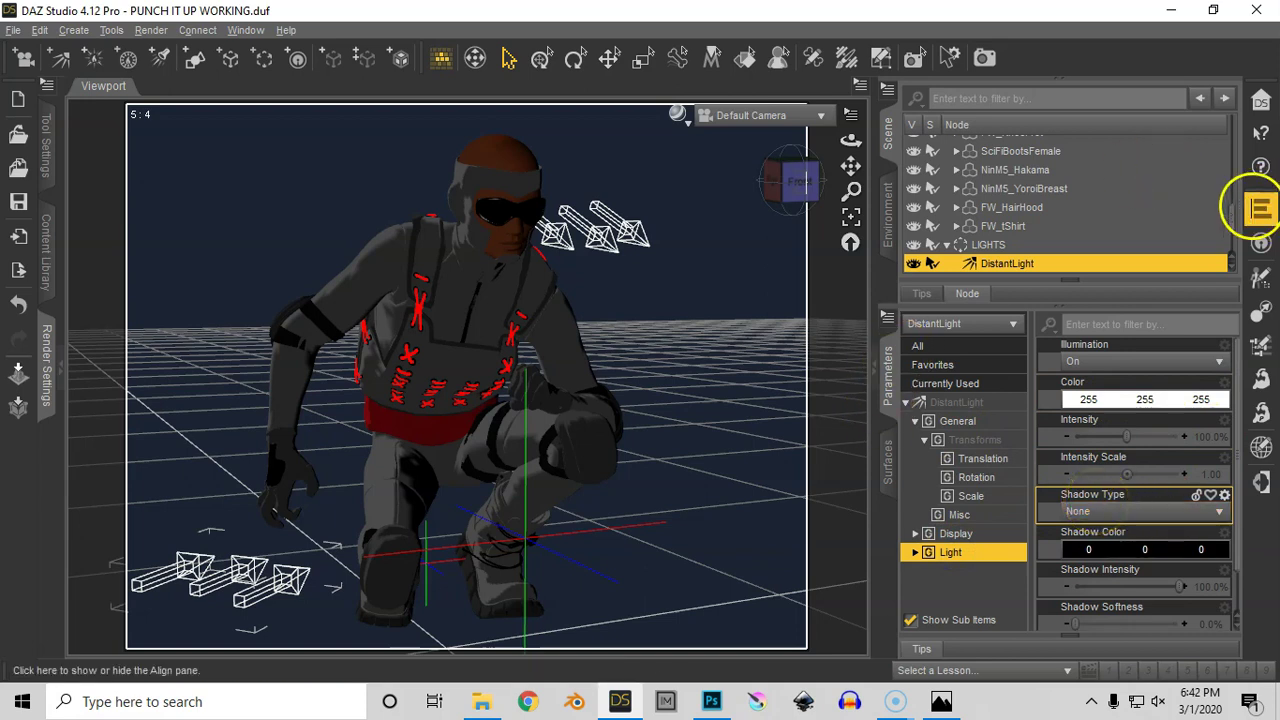
pyautogui.moveTo(1232, 215); pyautogui.dragTo(1228, 238)
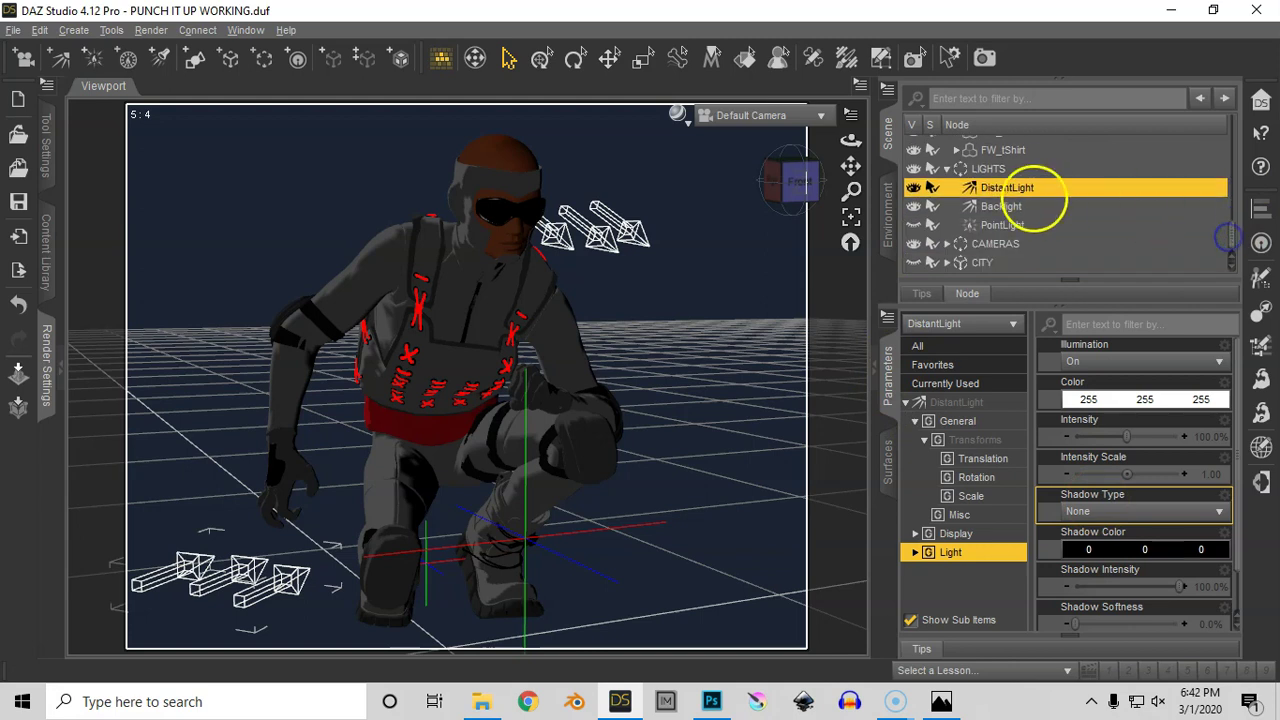
pyautogui.click(1028, 206)
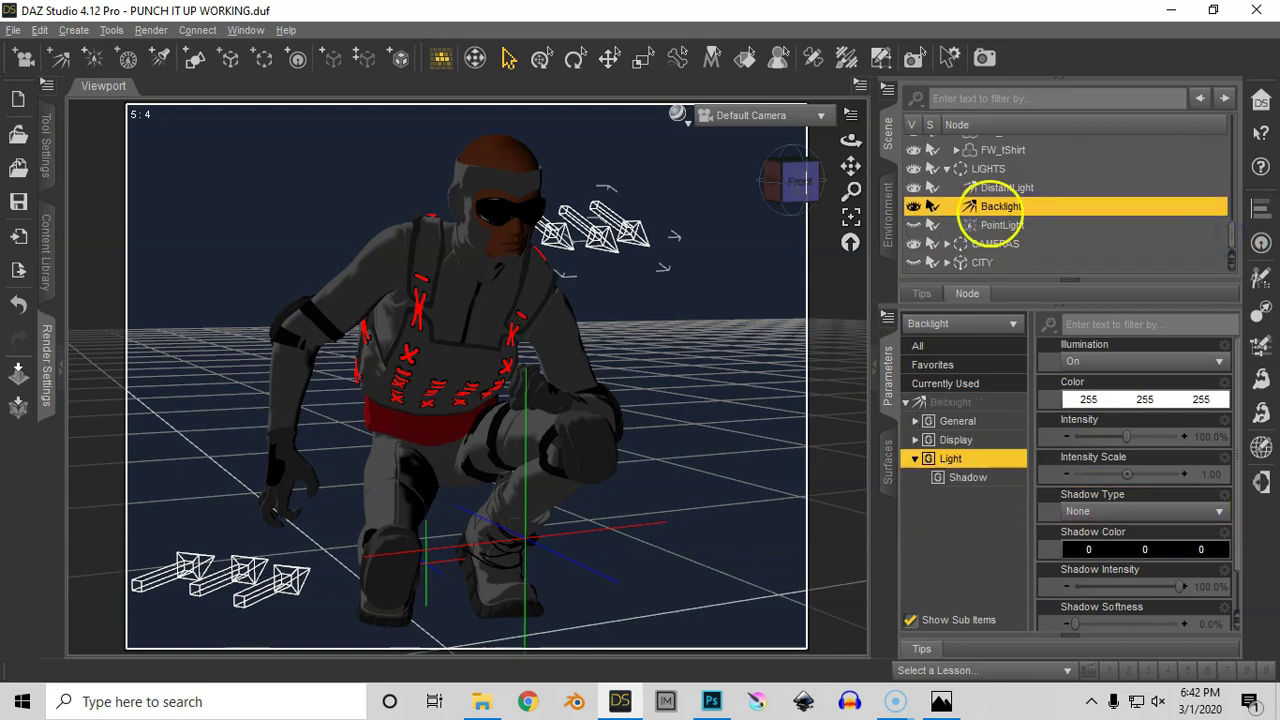
# Spot render the whole crouching figure to check the current lighting, and clear the render from the viewport.
pyautogui.click(914, 57)
pyautogui.moveTo(228, 122); pyautogui.dragTo(503, 347)
pyautogui.moveTo(677, 612); pyautogui.dragTo(678, 613)
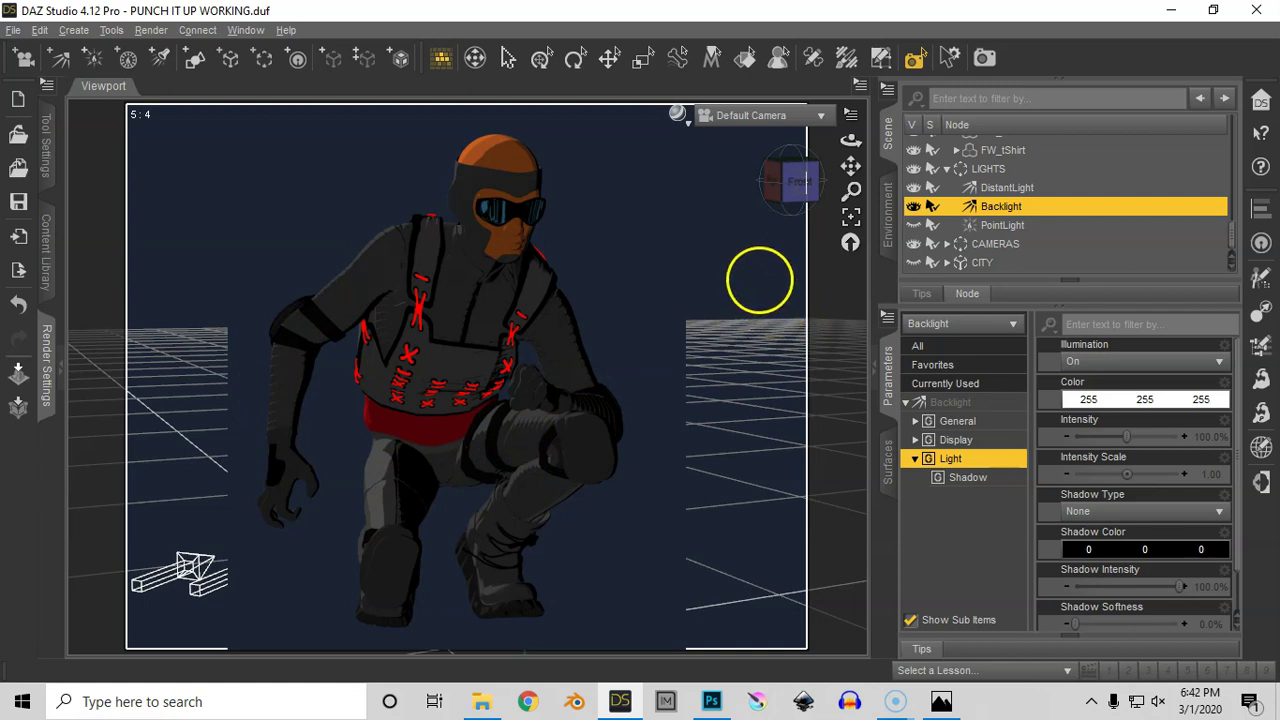
pyautogui.click(757, 278)
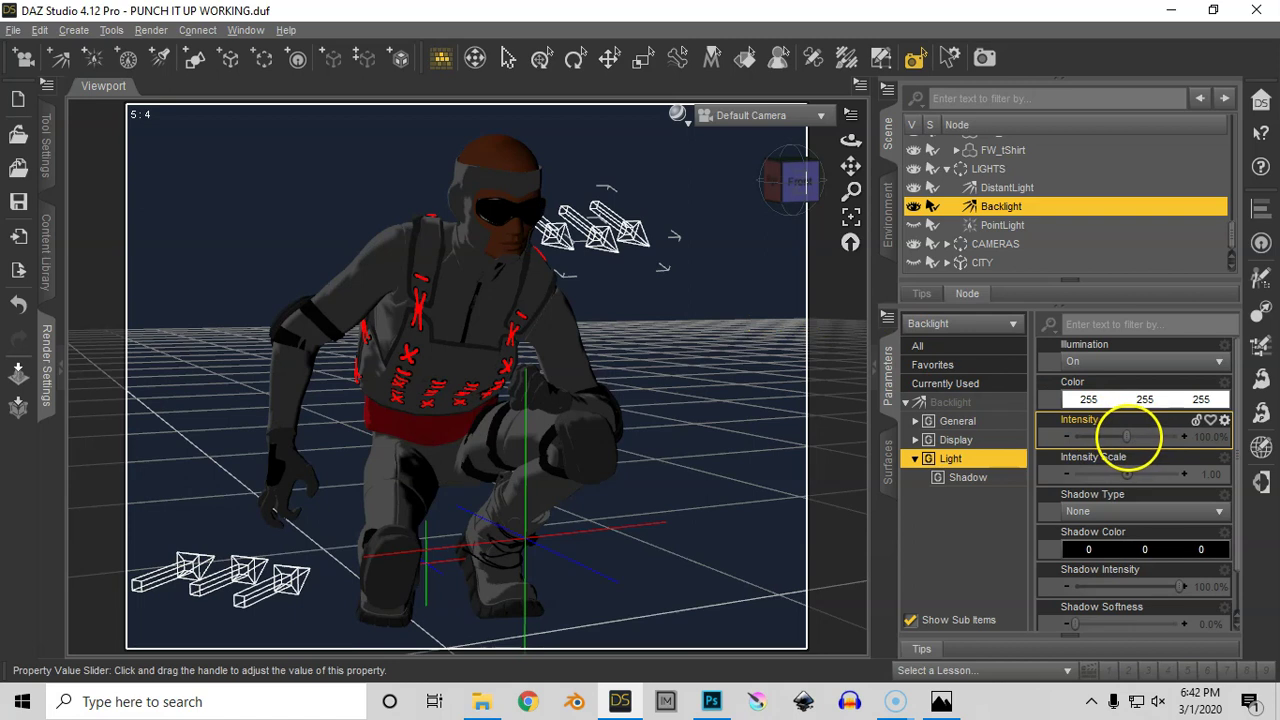
# Remove the limits on the Backlight's intensity parameter and set the intensity to 500%.
pyautogui.click(1224, 420)
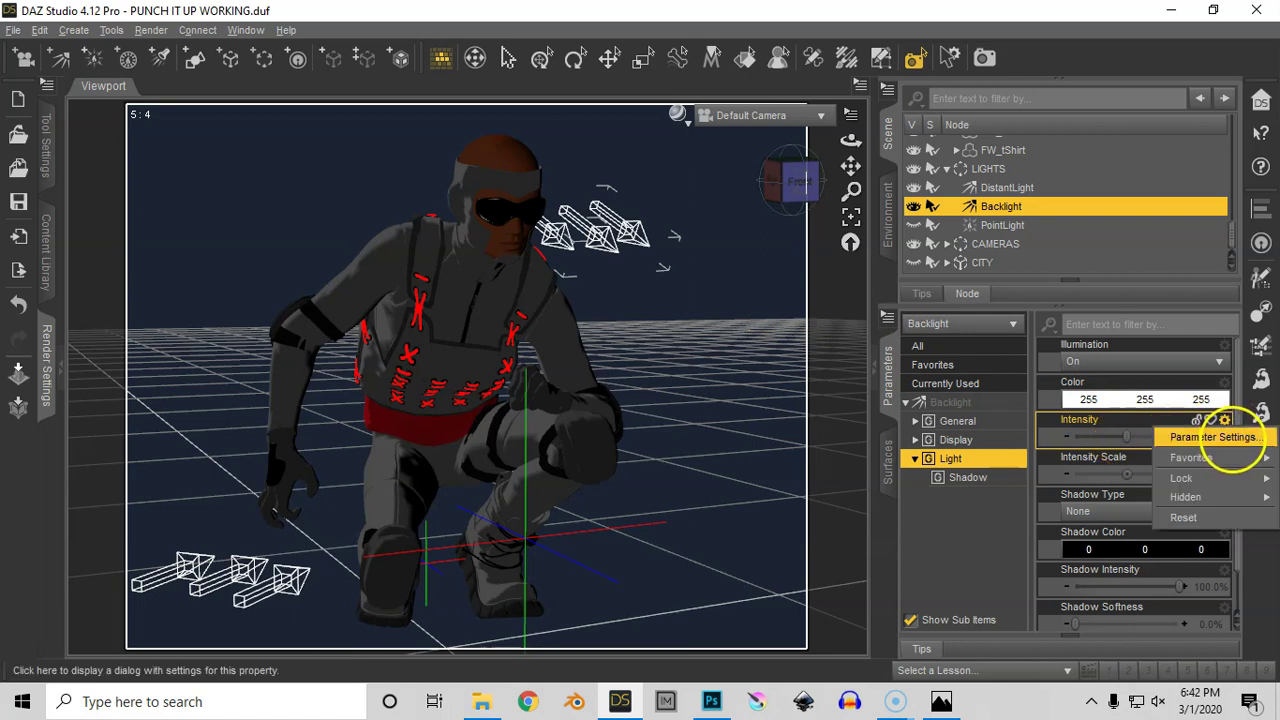
pyautogui.click(1214, 437)
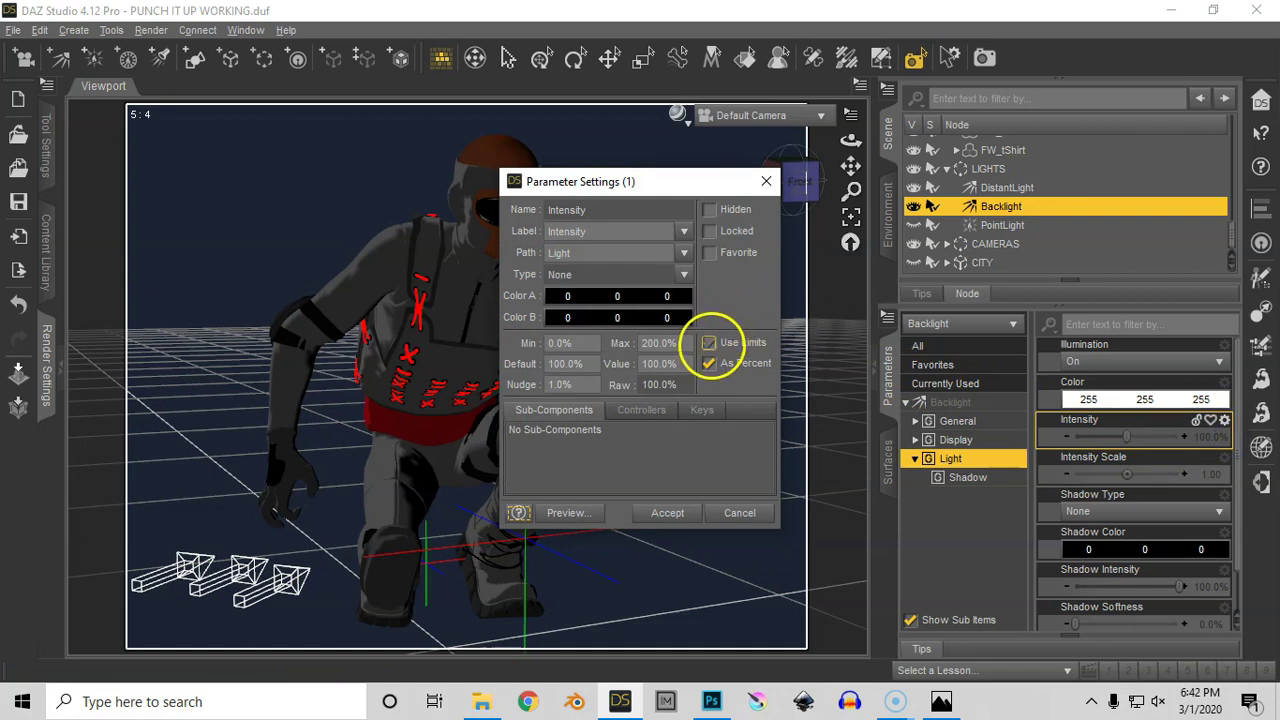
pyautogui.click(709, 343)
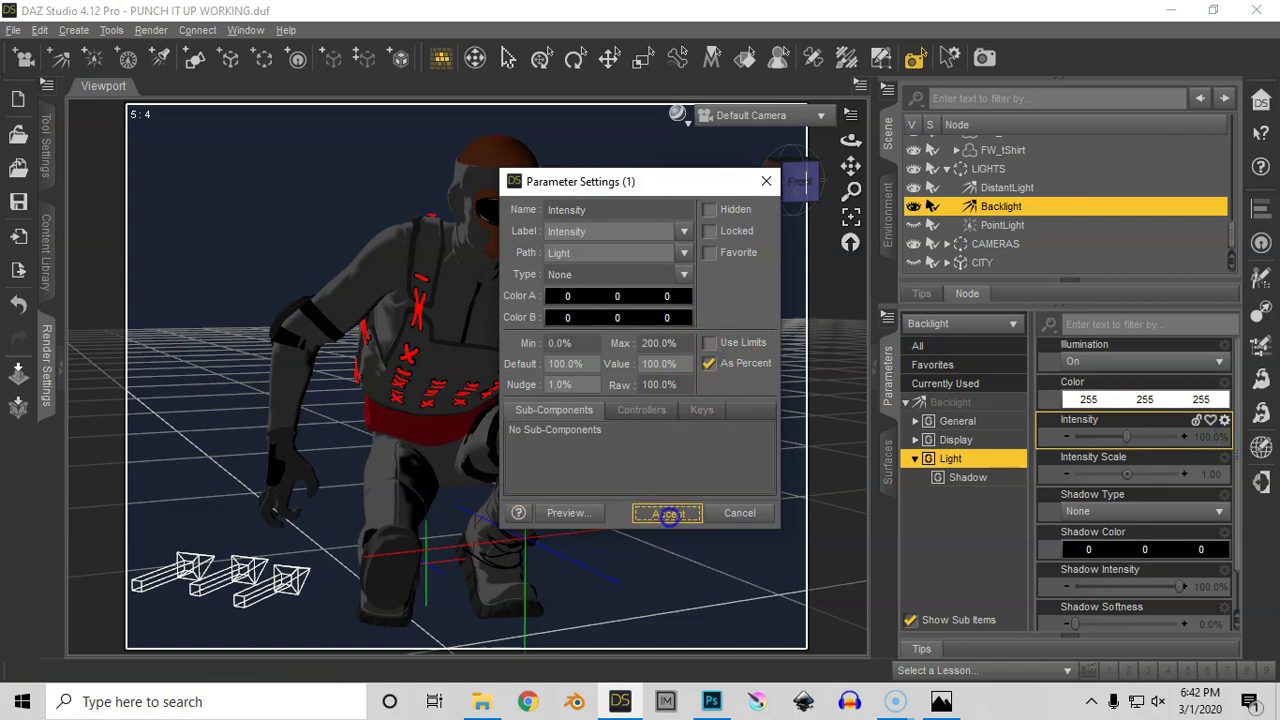
pyautogui.click(667, 512)
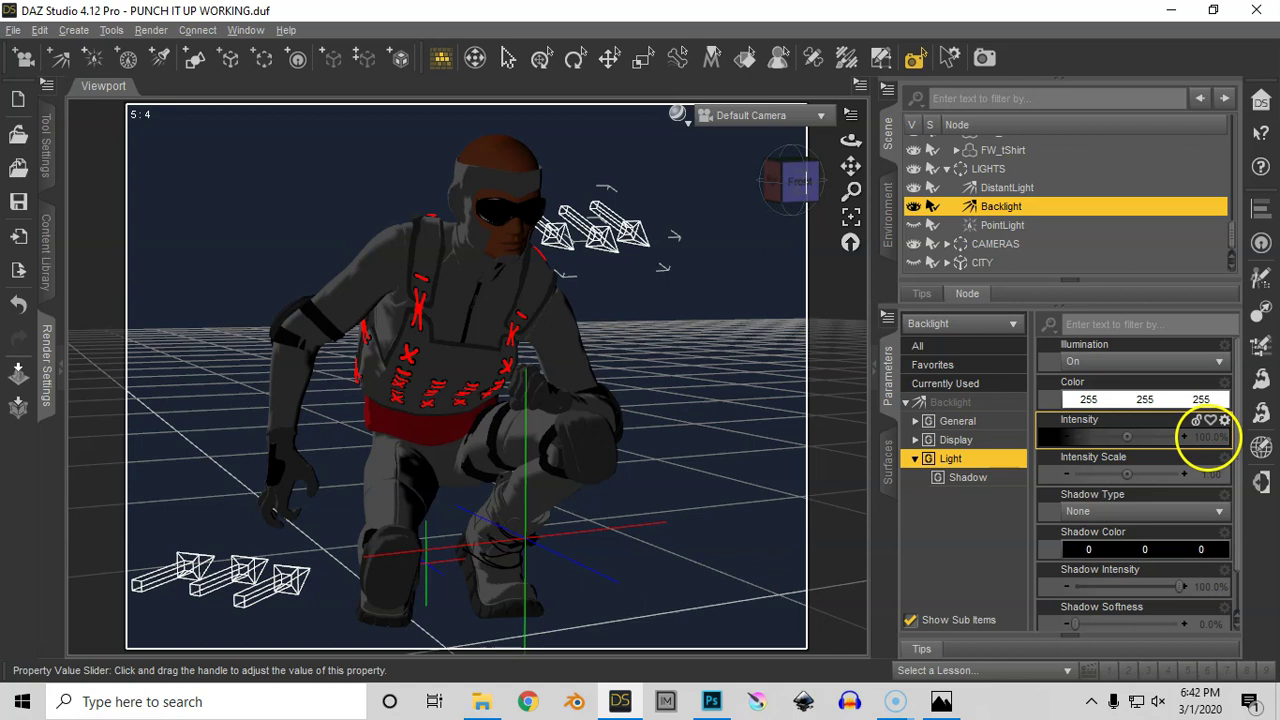
pyautogui.click(1207, 437)
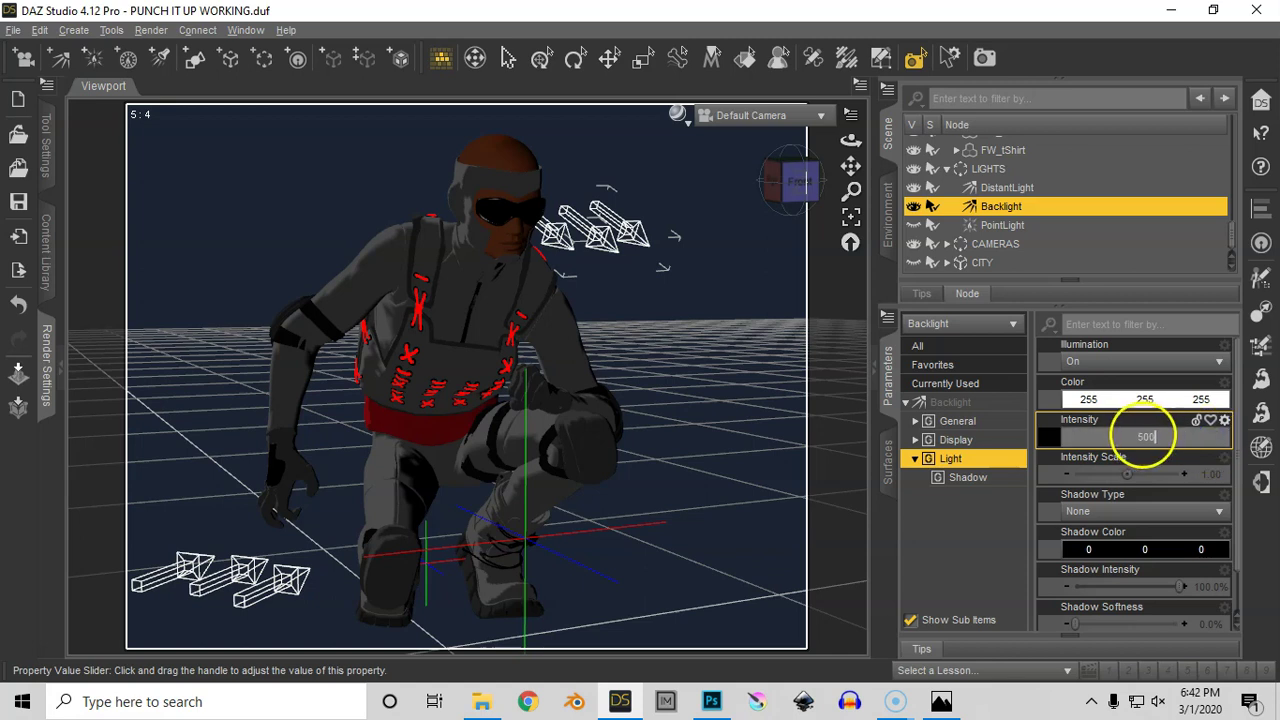
pyautogui.press('Return')
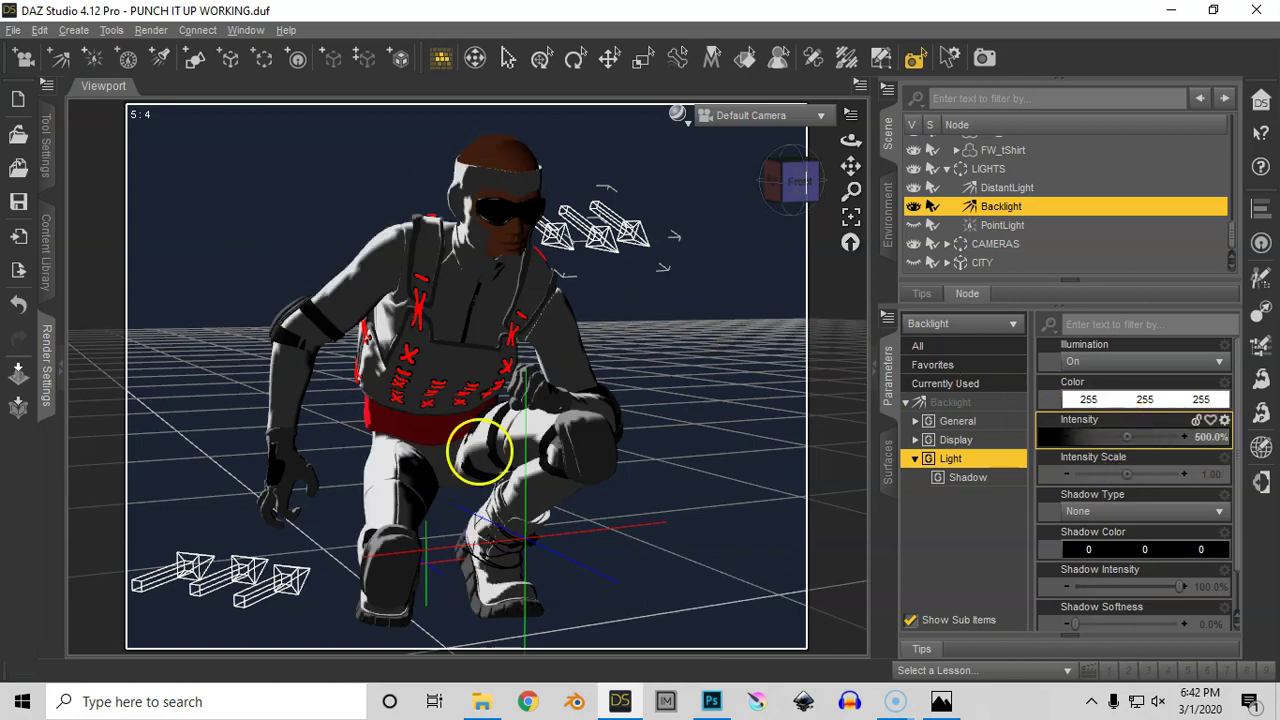
# Spot render the whole figure under the brightened Backlight to check its highlights, and clear the render.
pyautogui.moveTo(191, 125); pyautogui.dragTo(637, 437)
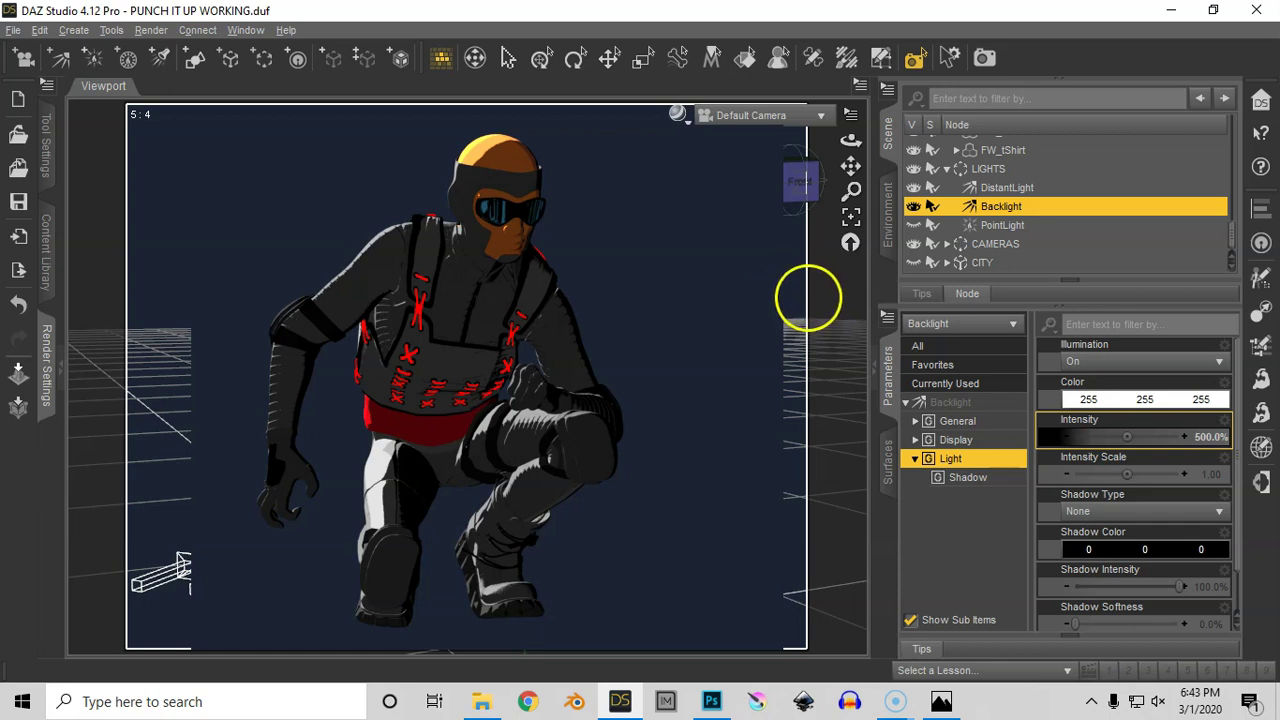
pyautogui.click(822, 294)
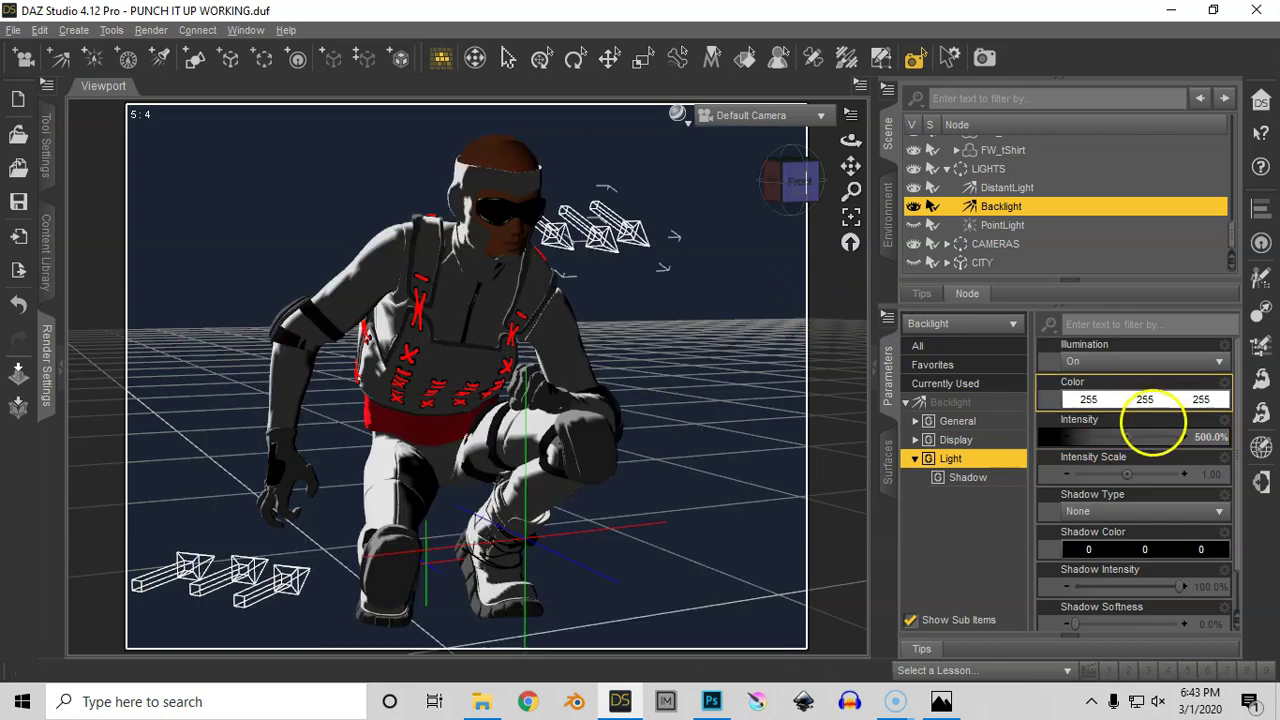
# Set the Backlight's intensity to 100% and its intensity scale to 50, checking the figure with a spot render before clearing it.
pyautogui.click(1198, 438)
pyautogui.write('100')
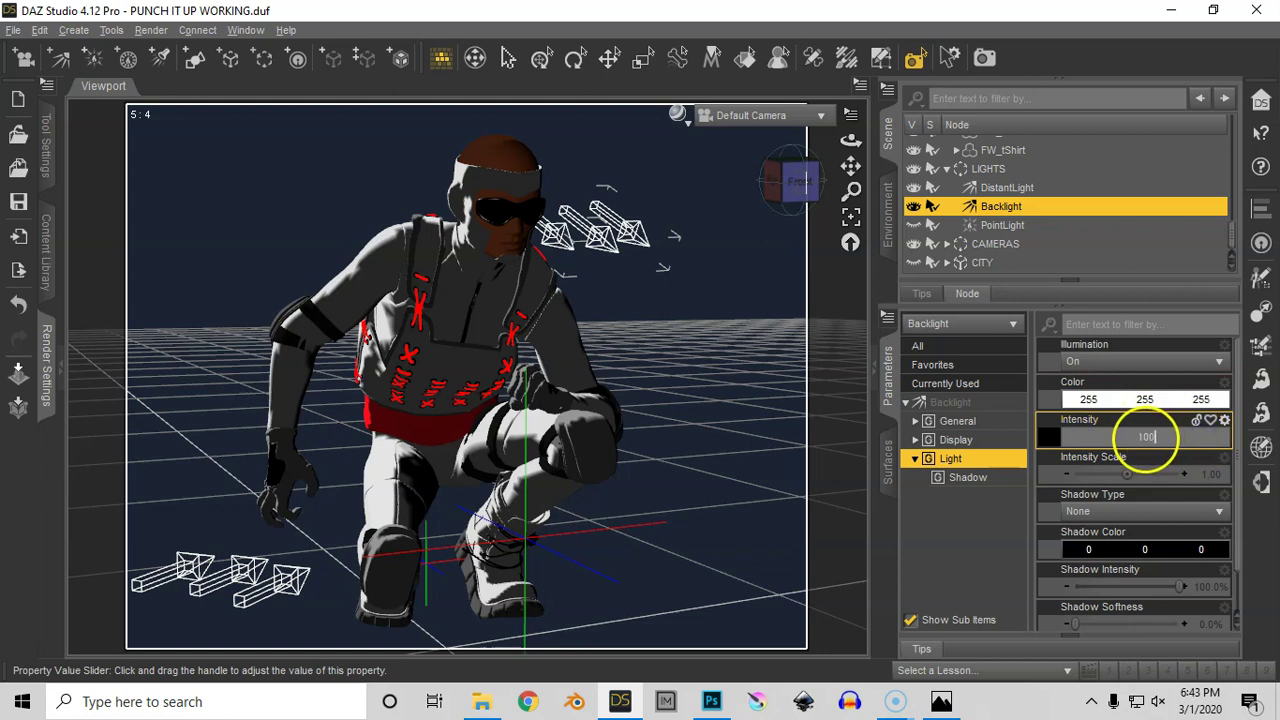
pyautogui.press('Return')
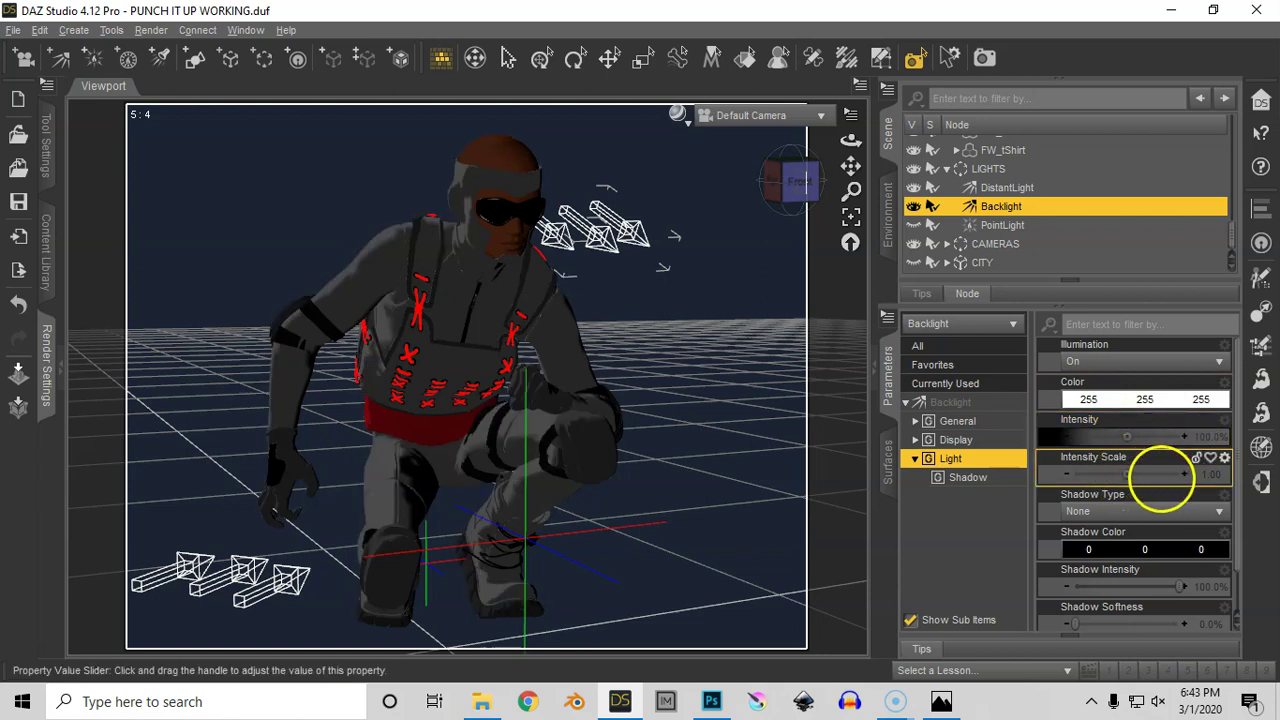
pyautogui.click(1210, 476)
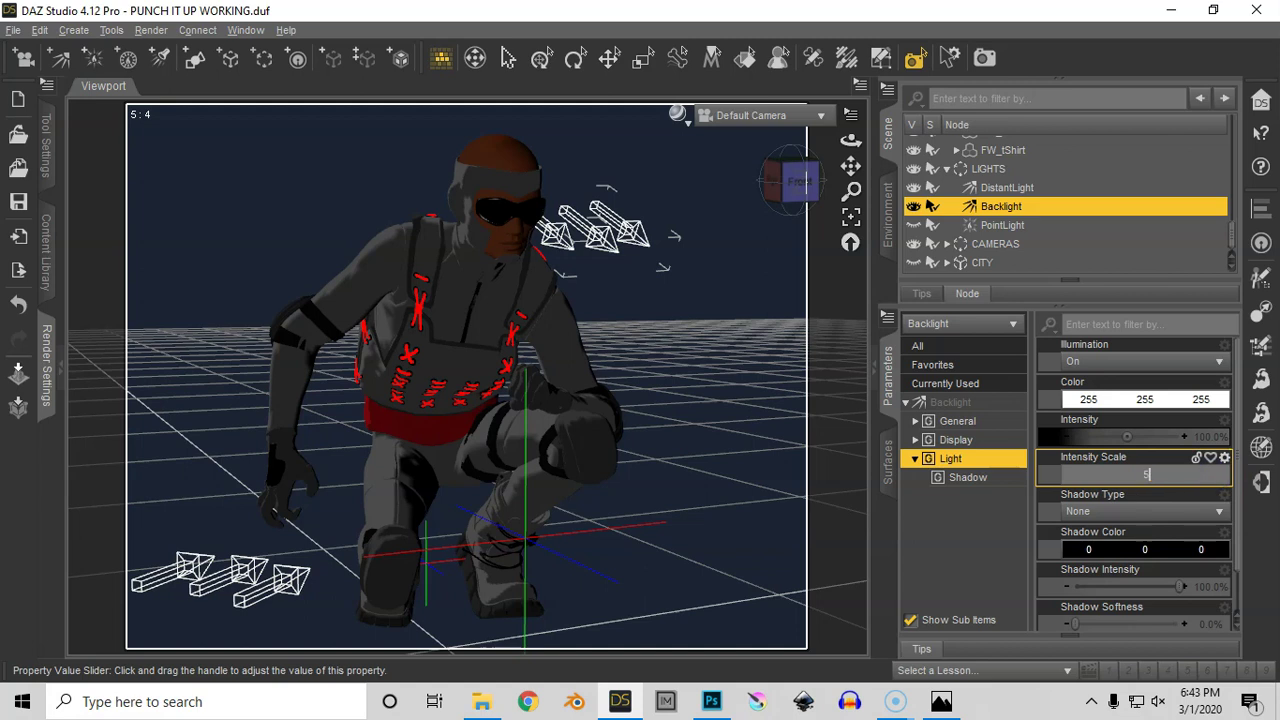
pyautogui.press('Return')
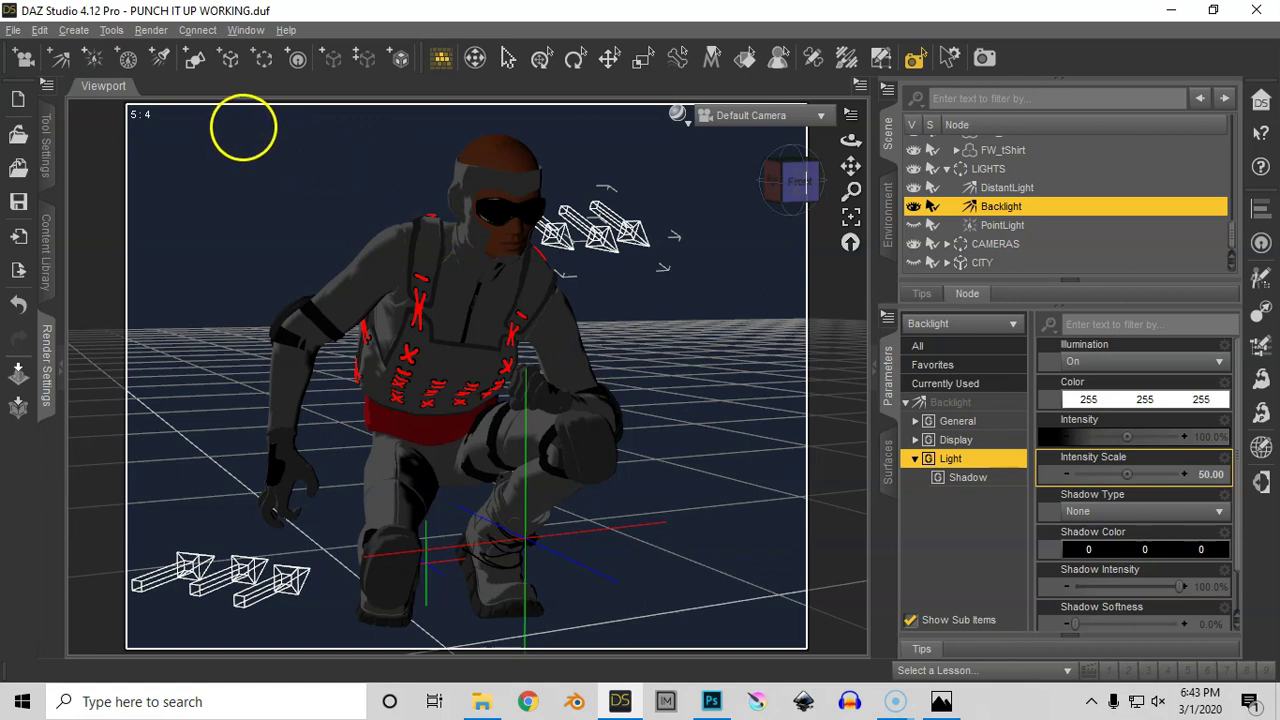
pyautogui.hotkey('ctrl', 'r')
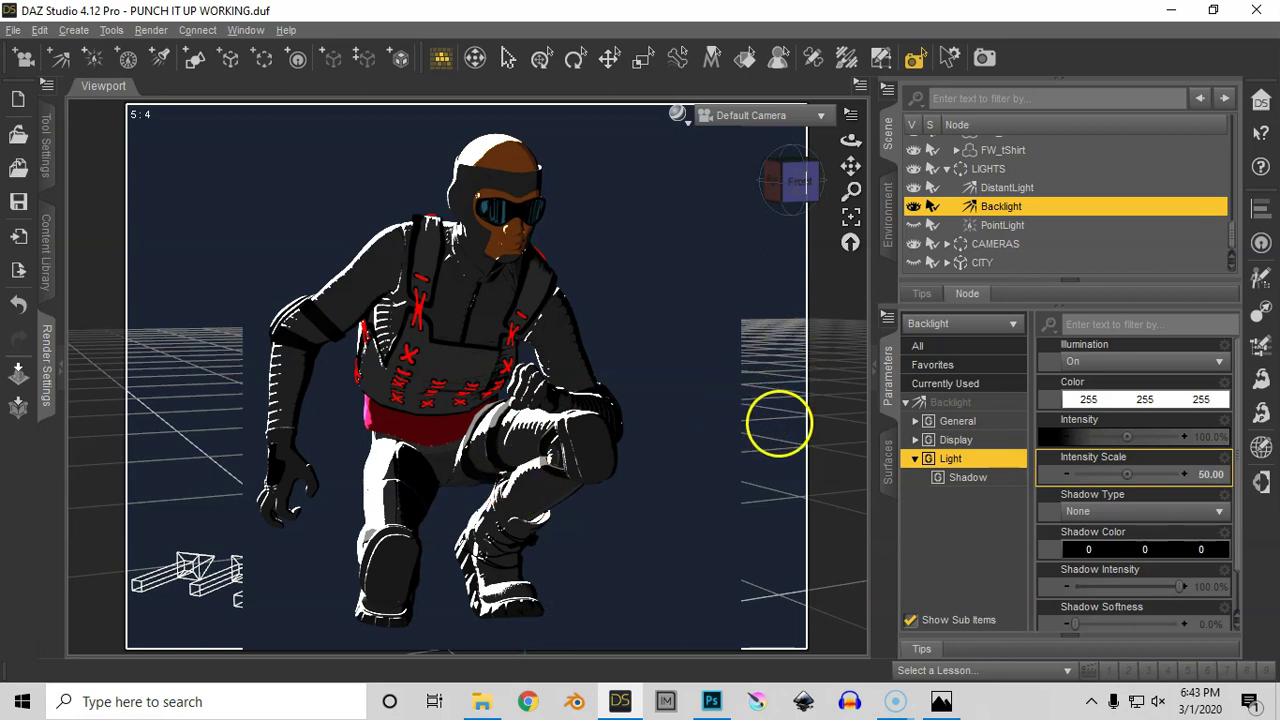
pyautogui.click(782, 422)
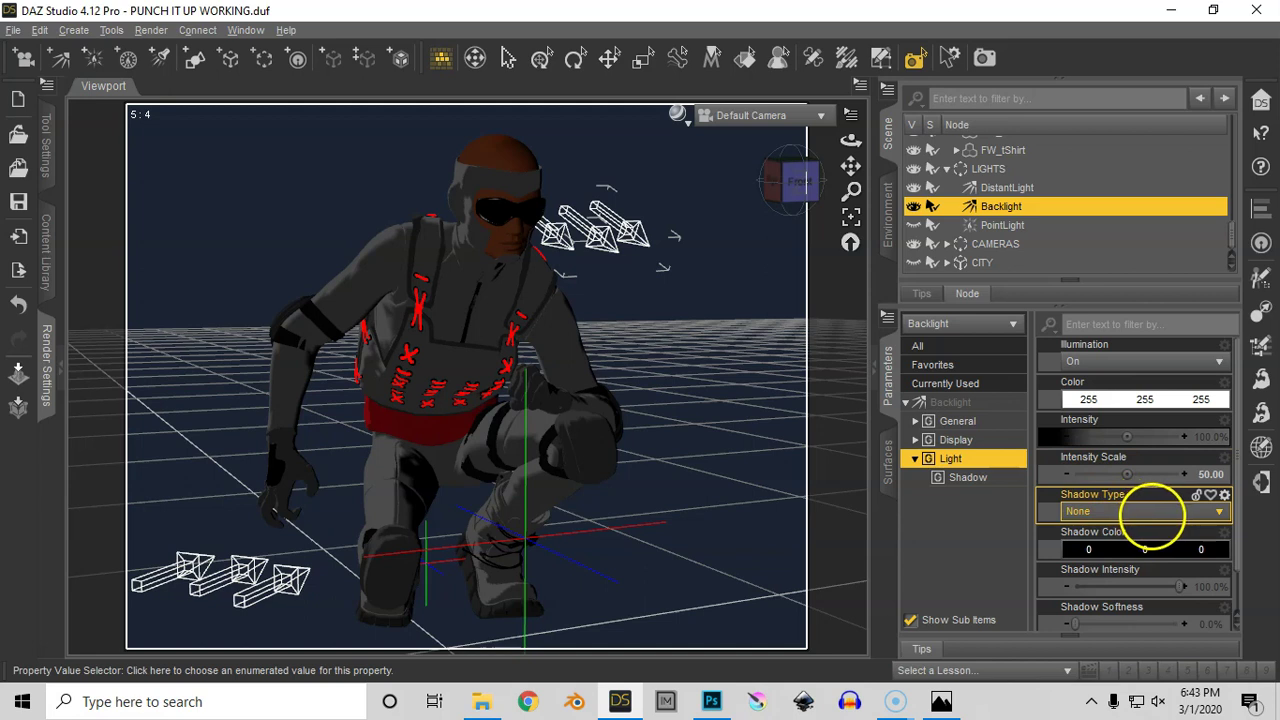
# Set the Backlight's shadow type to Raytraced (Software Only), and check the whole figure with a spot render.
pyautogui.click(1150, 512)
pyautogui.click(1137, 571)
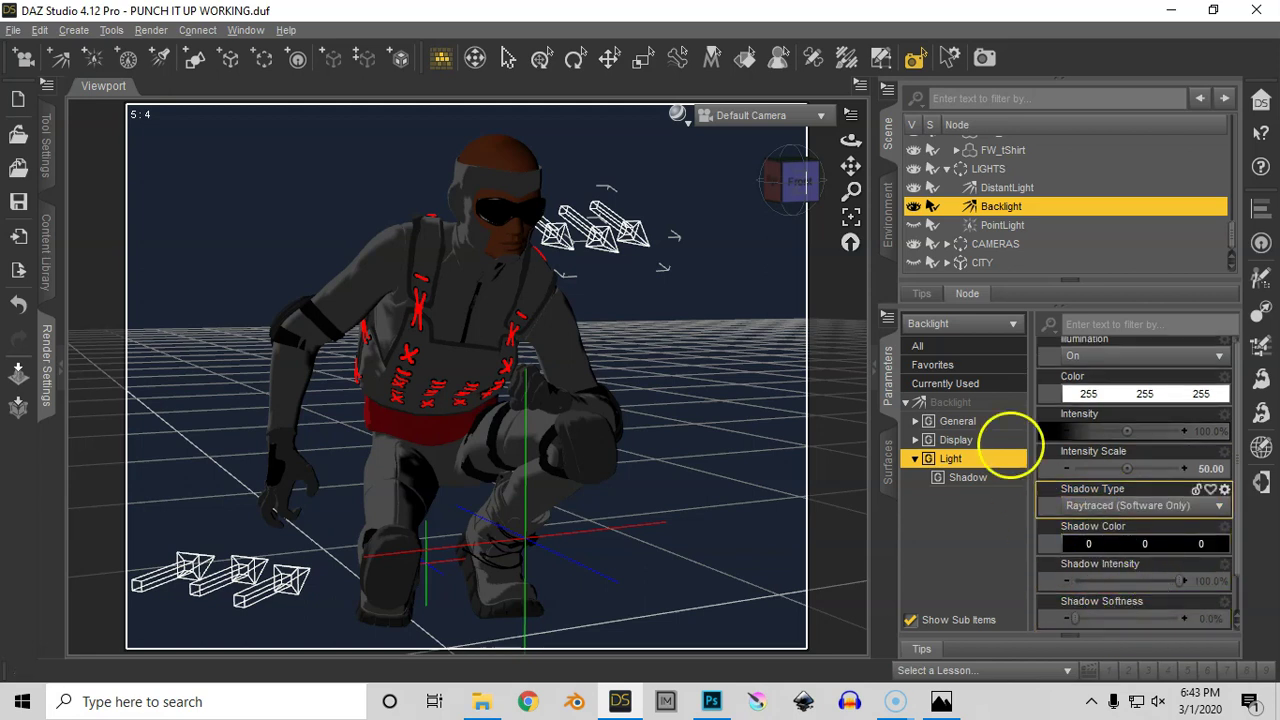
pyautogui.moveTo(232, 122); pyautogui.dragTo(739, 630)
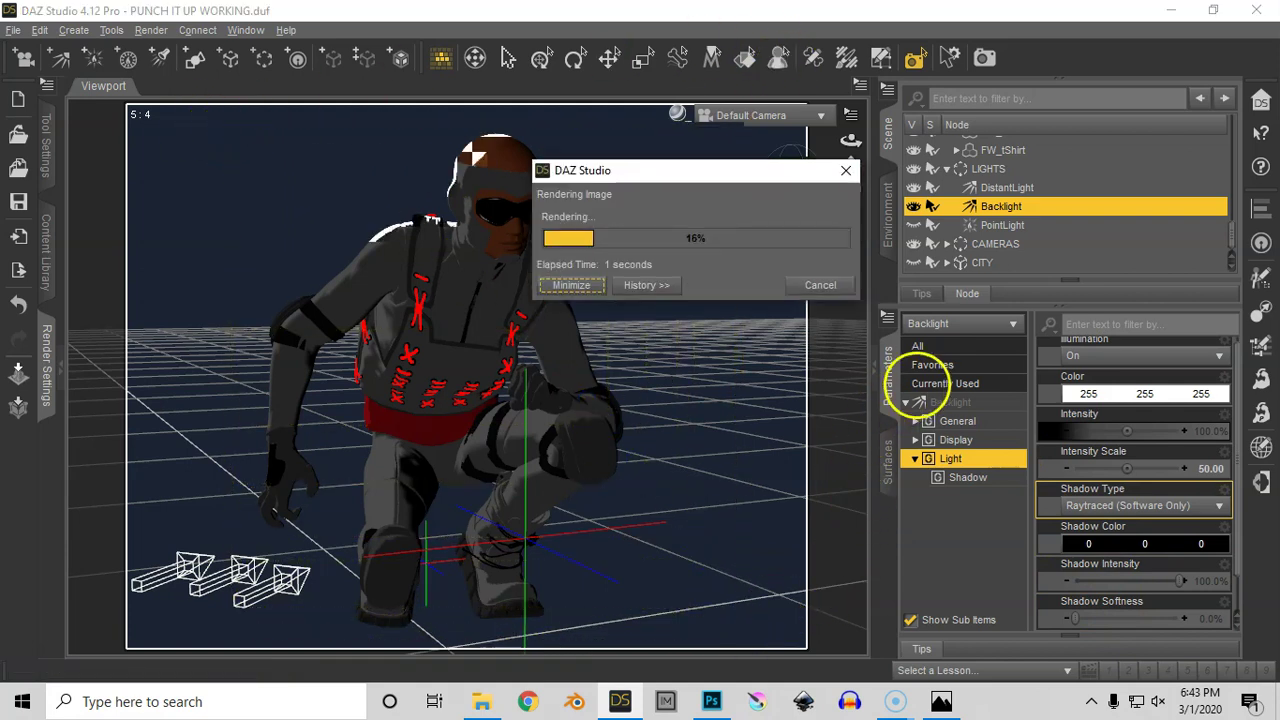
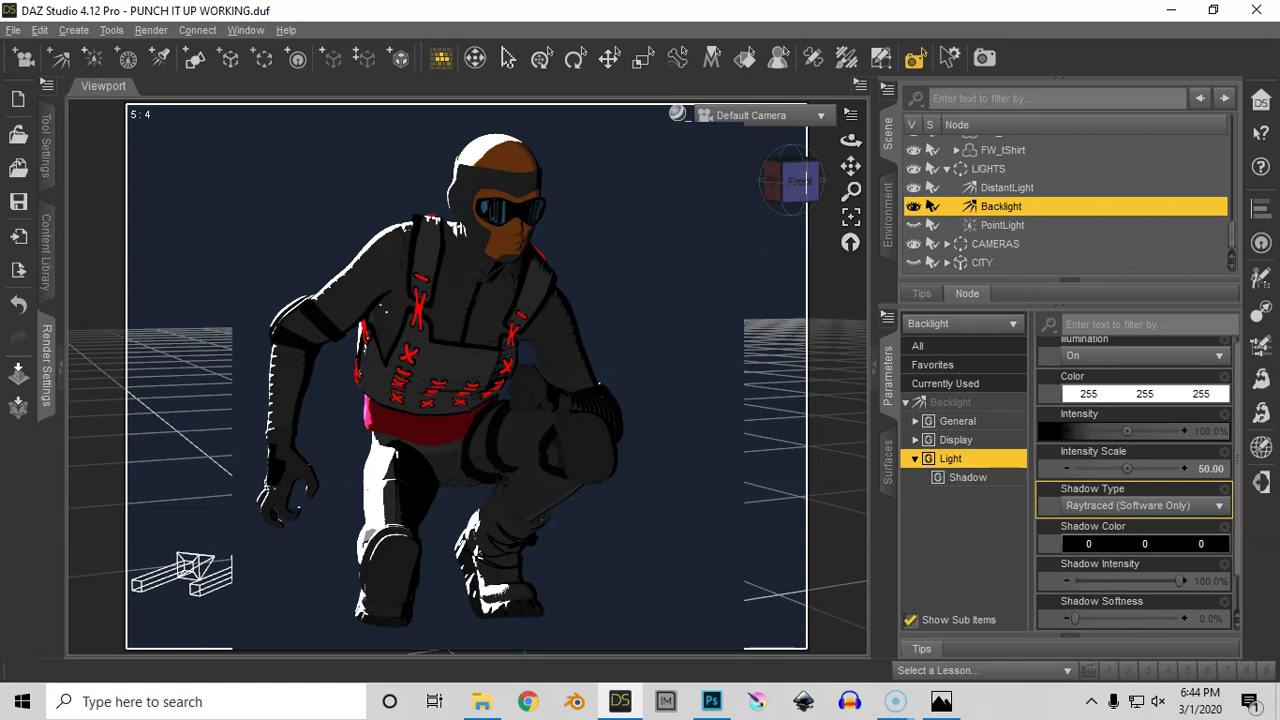
pyautogui.click(789, 303)
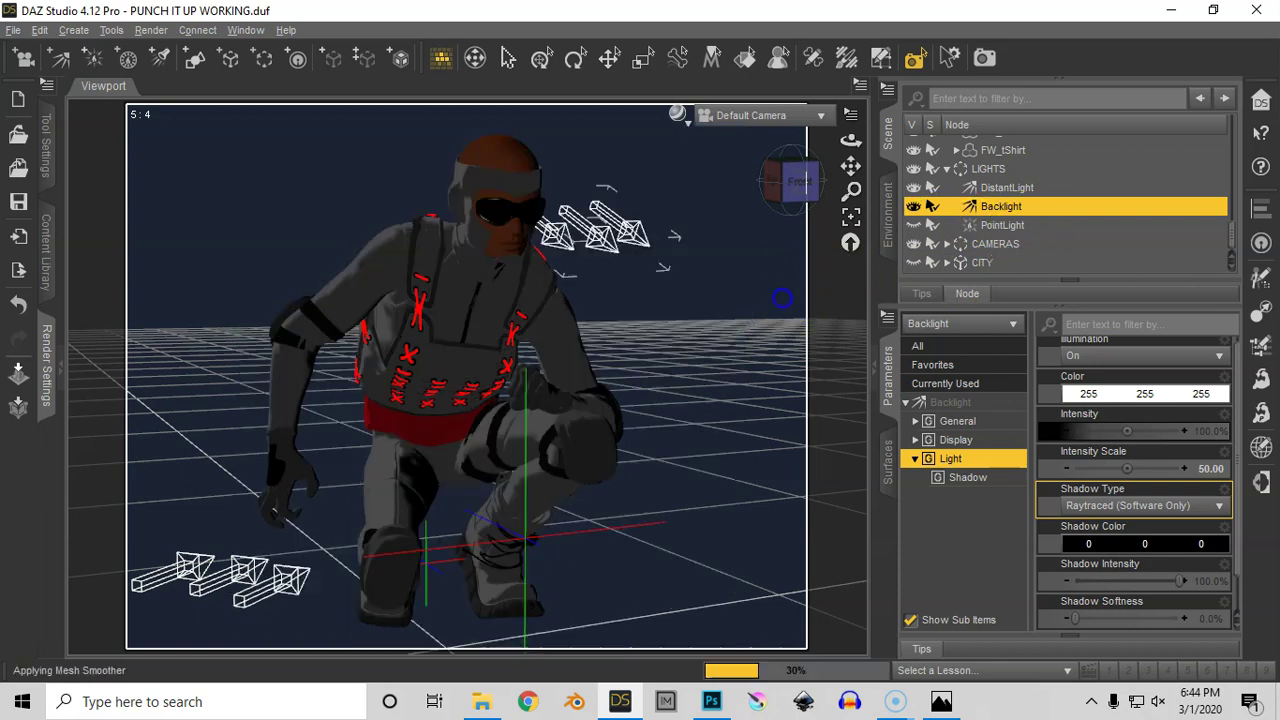
# Make the PointLight visible and spot render the whole figure to check its fill lighting, clearing the render when done.
pyautogui.click(1040, 225)
pyautogui.click(913, 225)
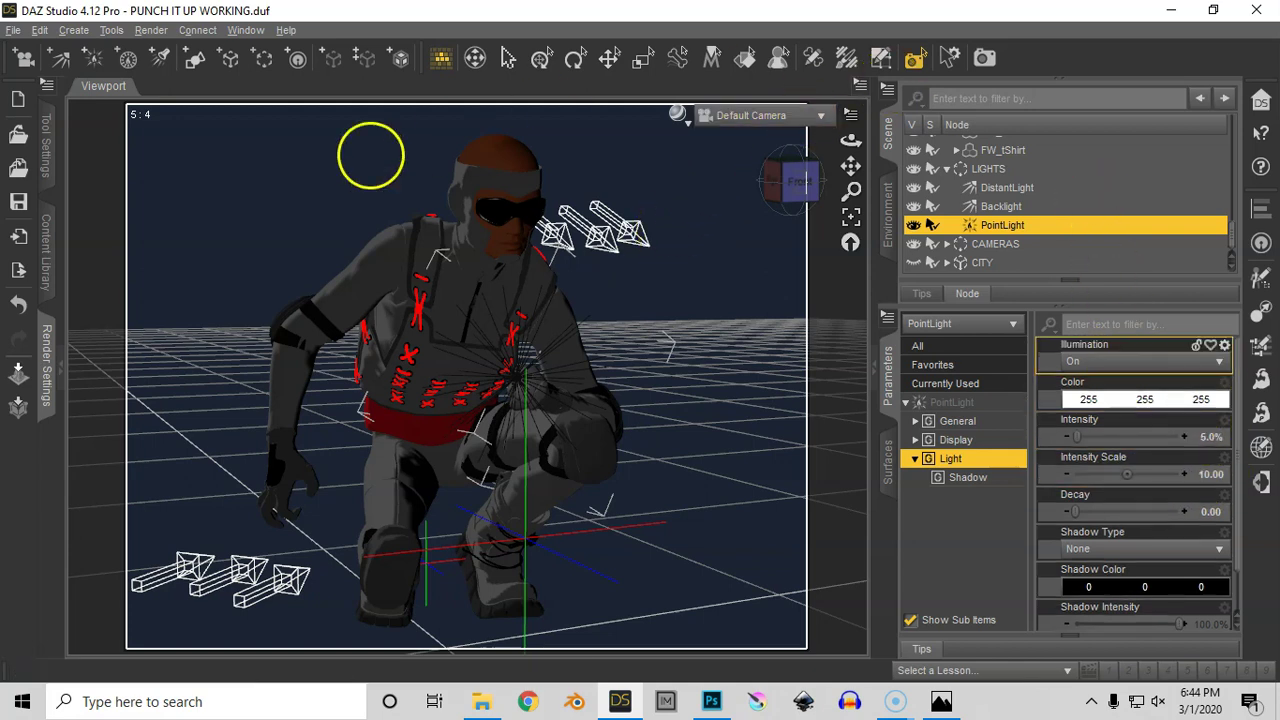
pyautogui.hotkey('ctrl', 'r')
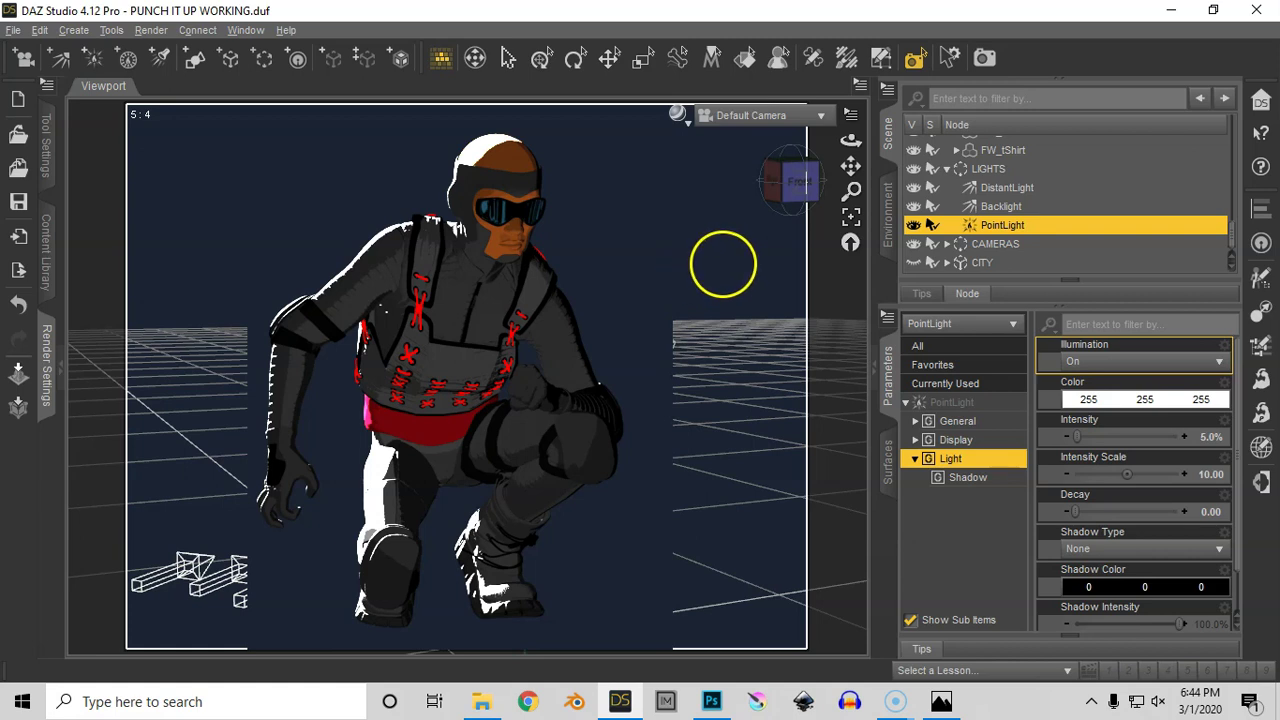
pyautogui.click(723, 264)
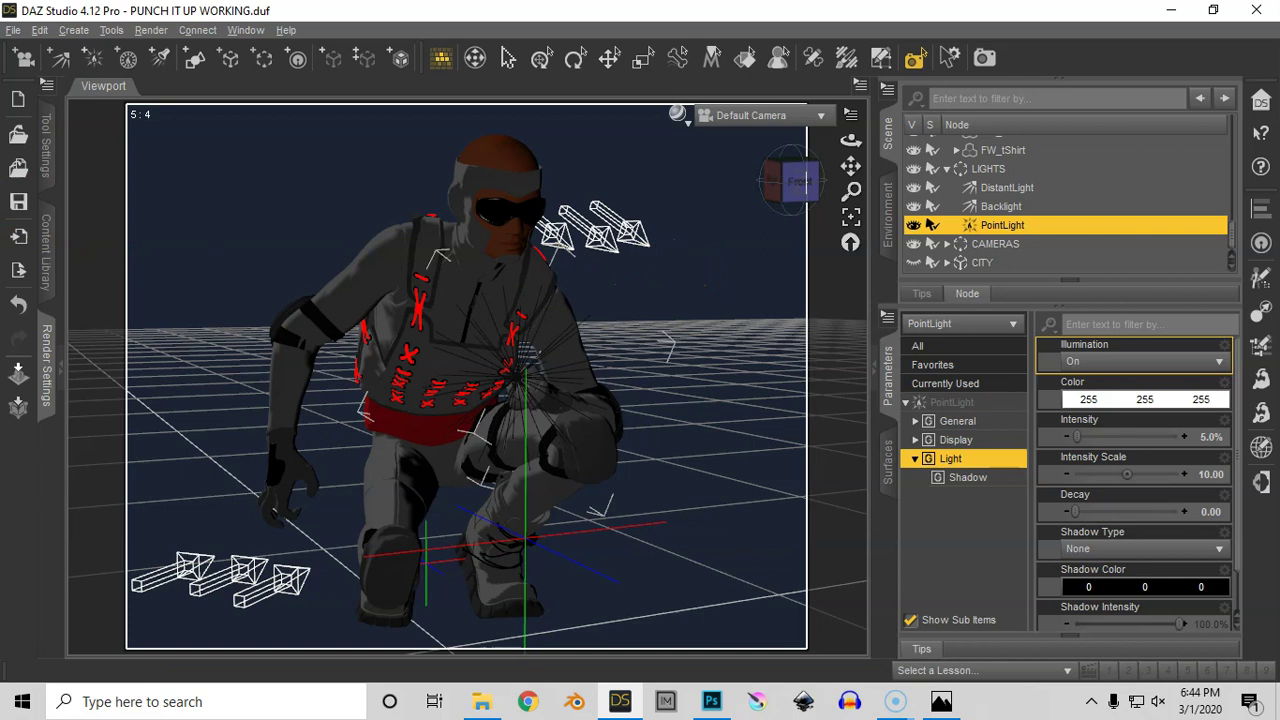
# Save the scene and collapse all branches of the scene hierarchy.
pyautogui.click(18, 201)
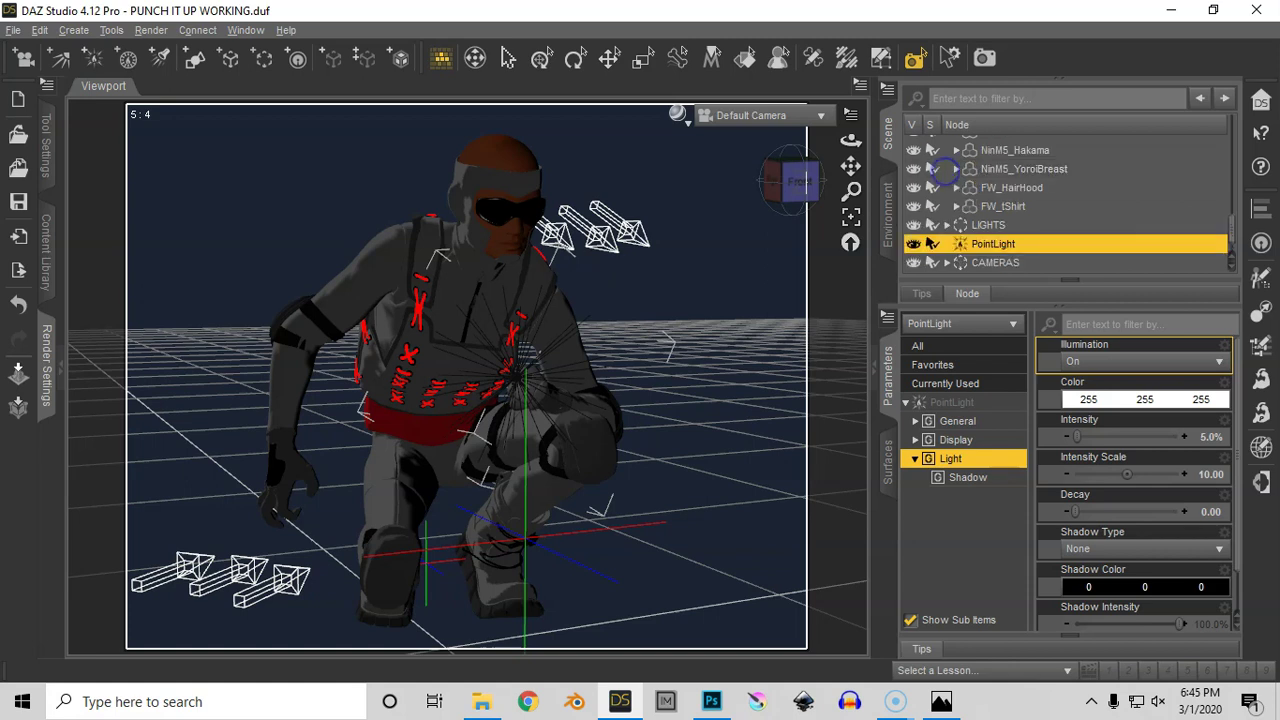
pyautogui.moveTo(1231, 225); pyautogui.dragTo(1096, 138)
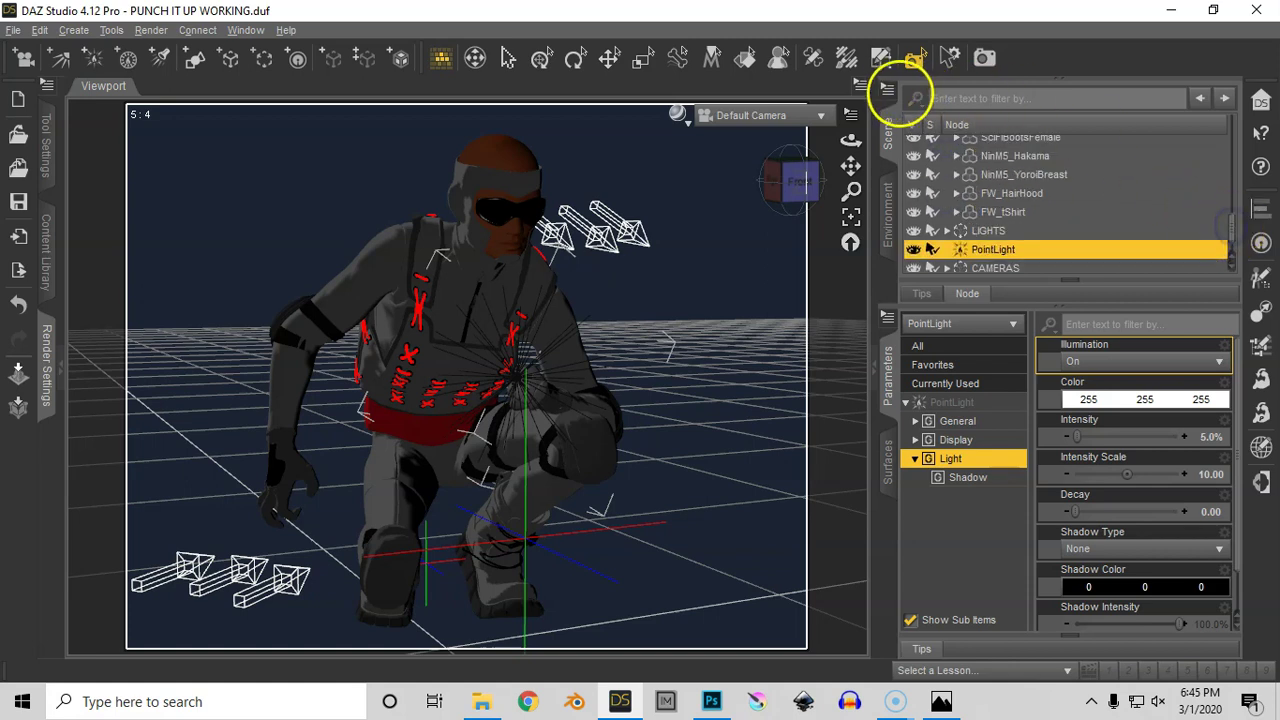
pyautogui.click(888, 88)
pyautogui.moveTo(938, 242)
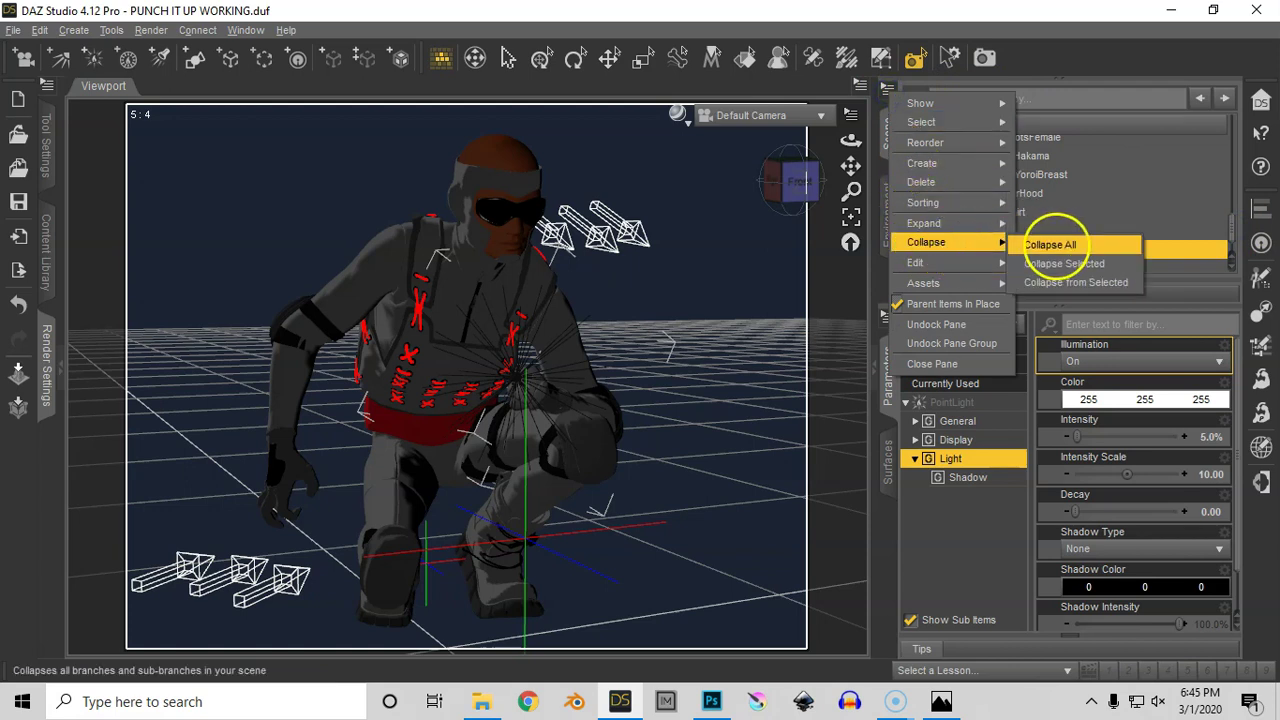
pyautogui.click(1050, 244)
# Expand the CITY group together with its sub-branches.
pyautogui.click(960, 220)
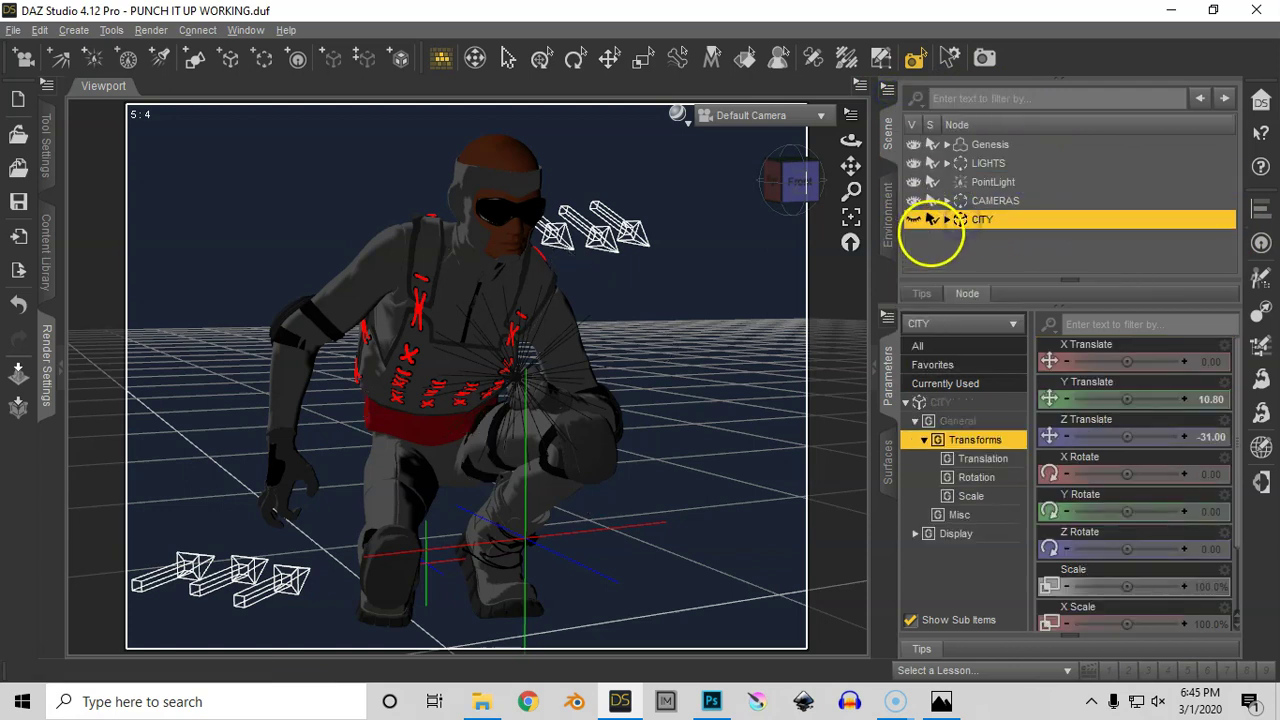
pyautogui.rightClick(957, 221)
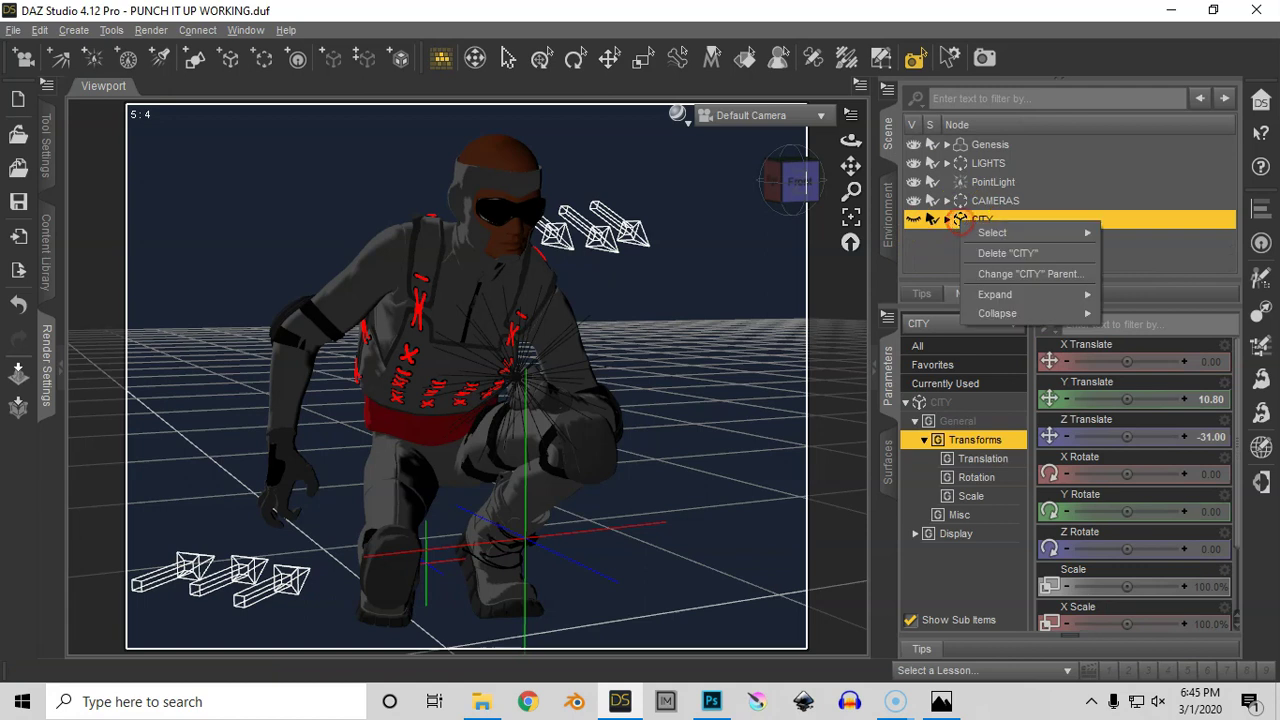
pyautogui.moveTo(1057, 290)
pyautogui.click(1138, 333)
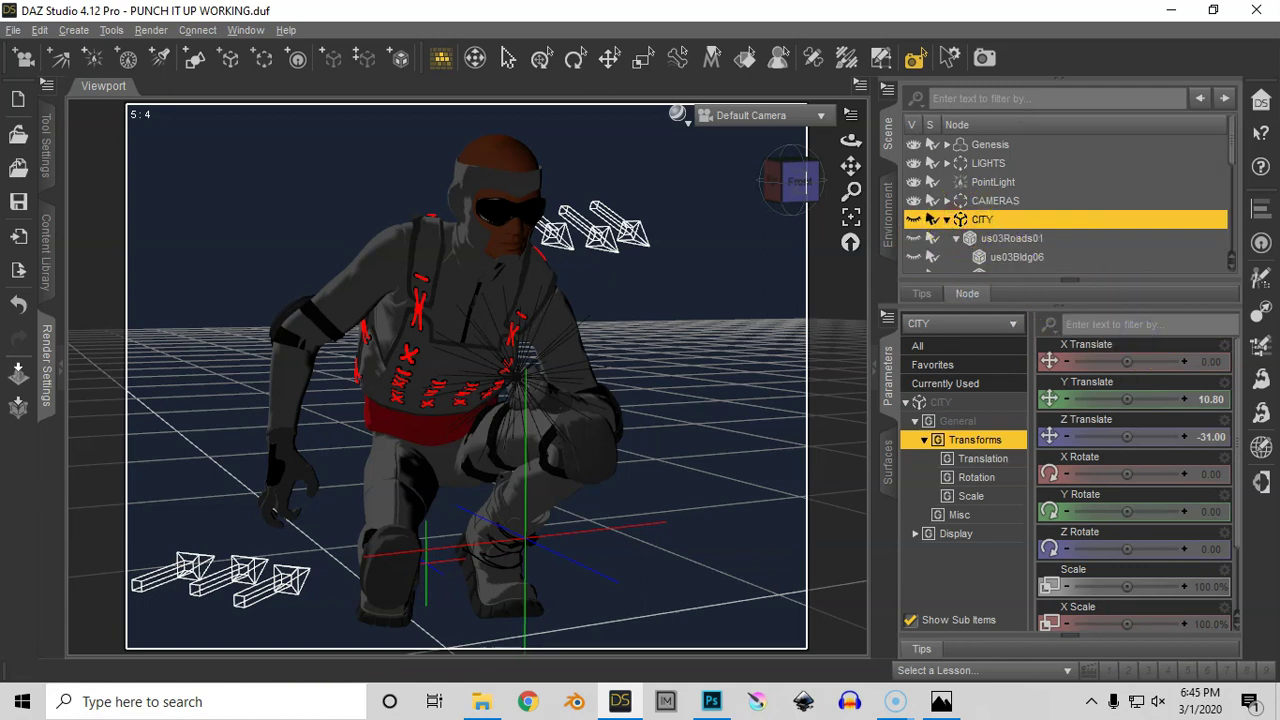
# Select all children of the CITY group and turn on Visible for the whole selection.
pyautogui.rightClick(957, 220)
pyautogui.moveTo(1080, 232)
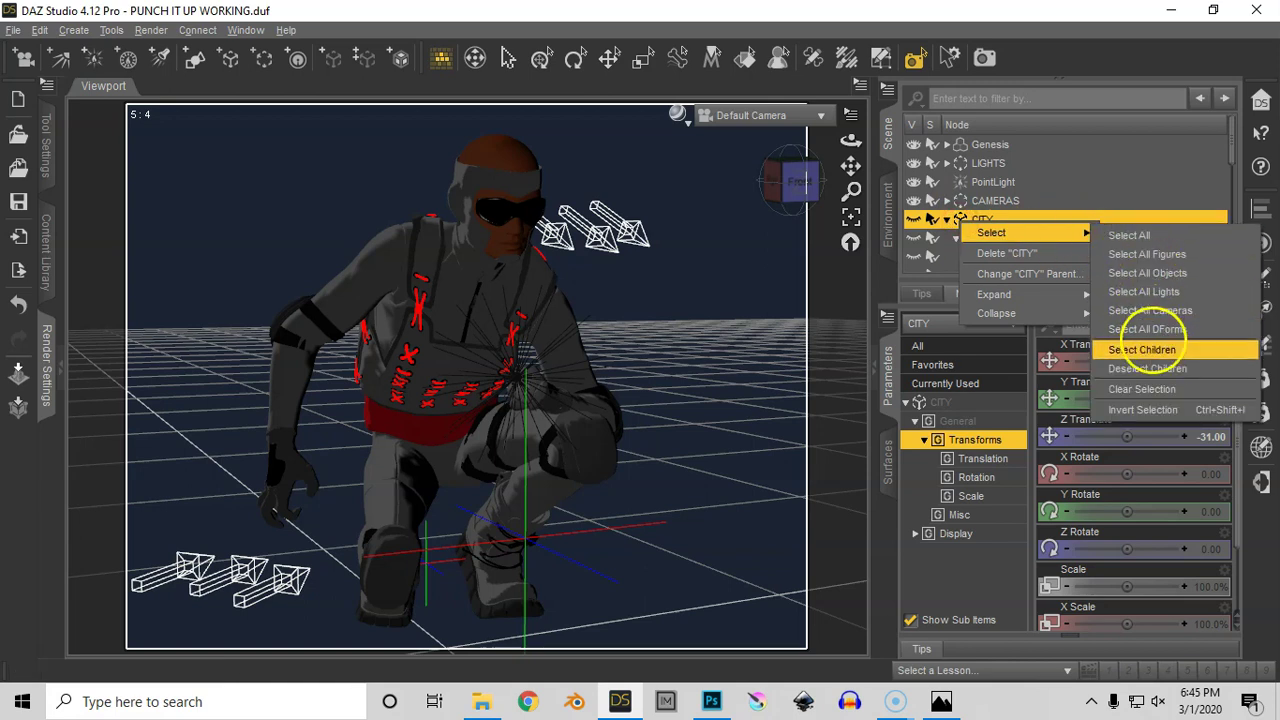
pyautogui.click(1155, 349)
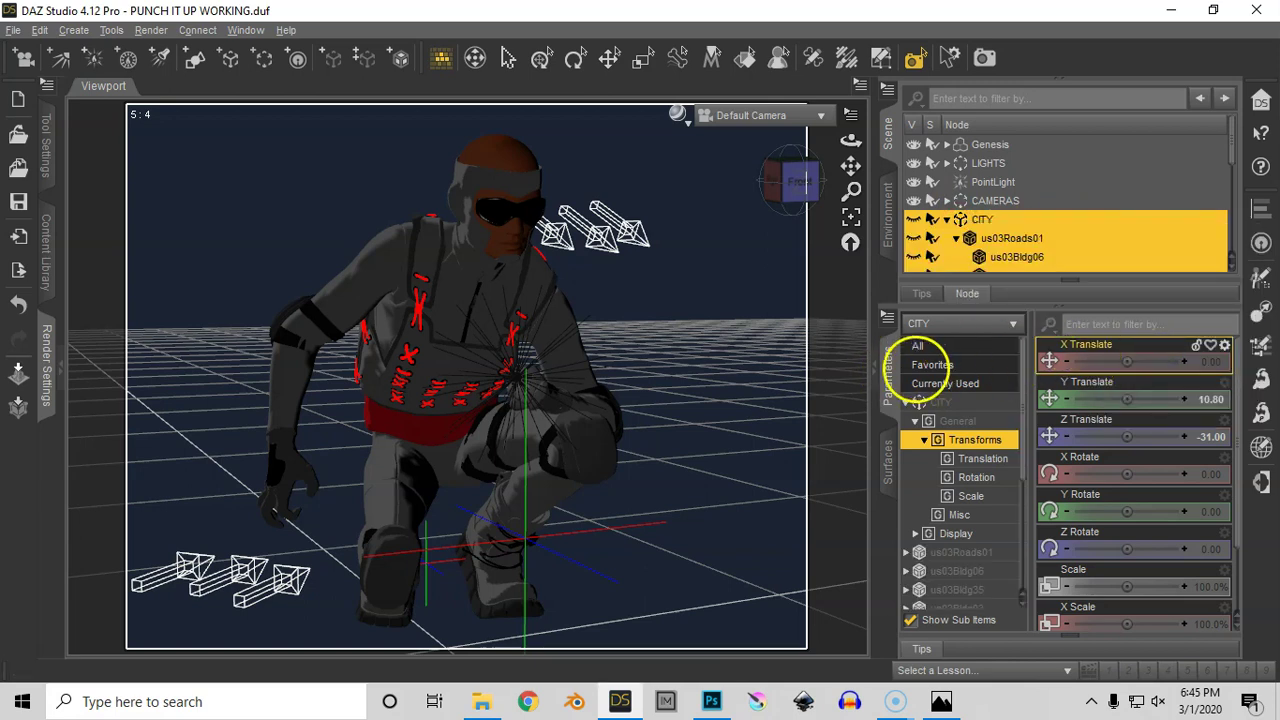
pyautogui.click(950, 364)
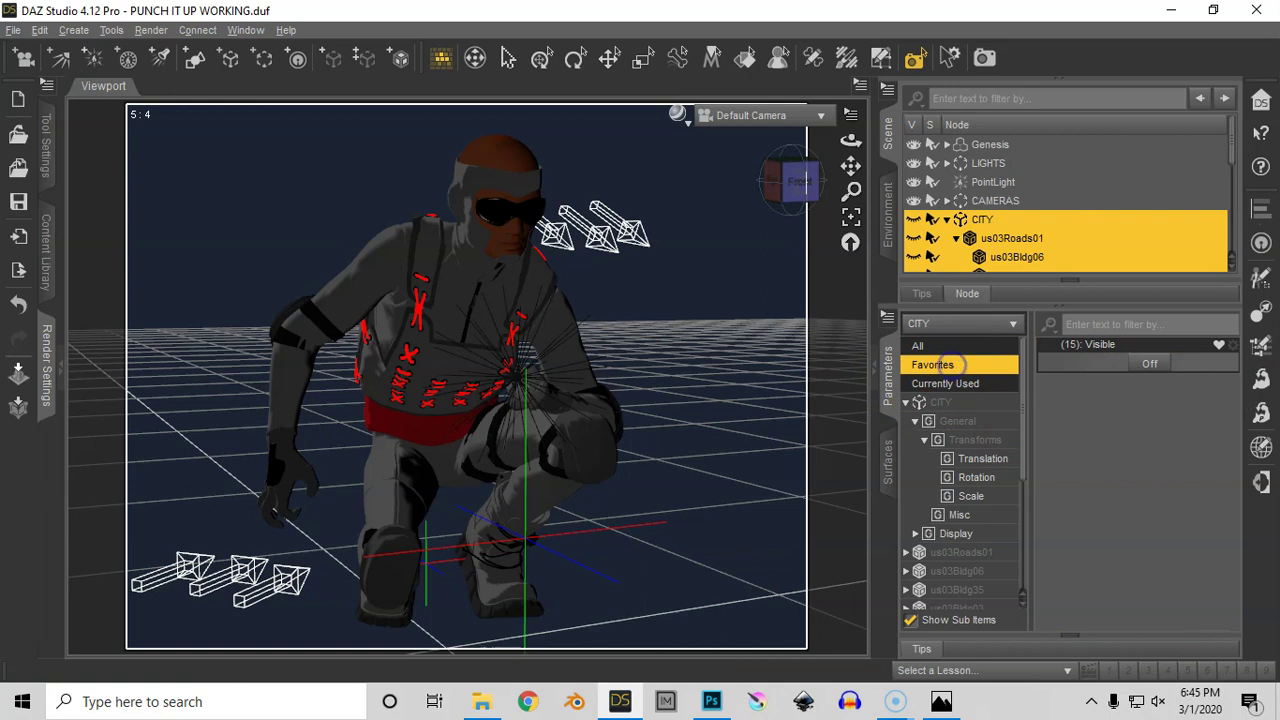
pyautogui.click(1149, 364)
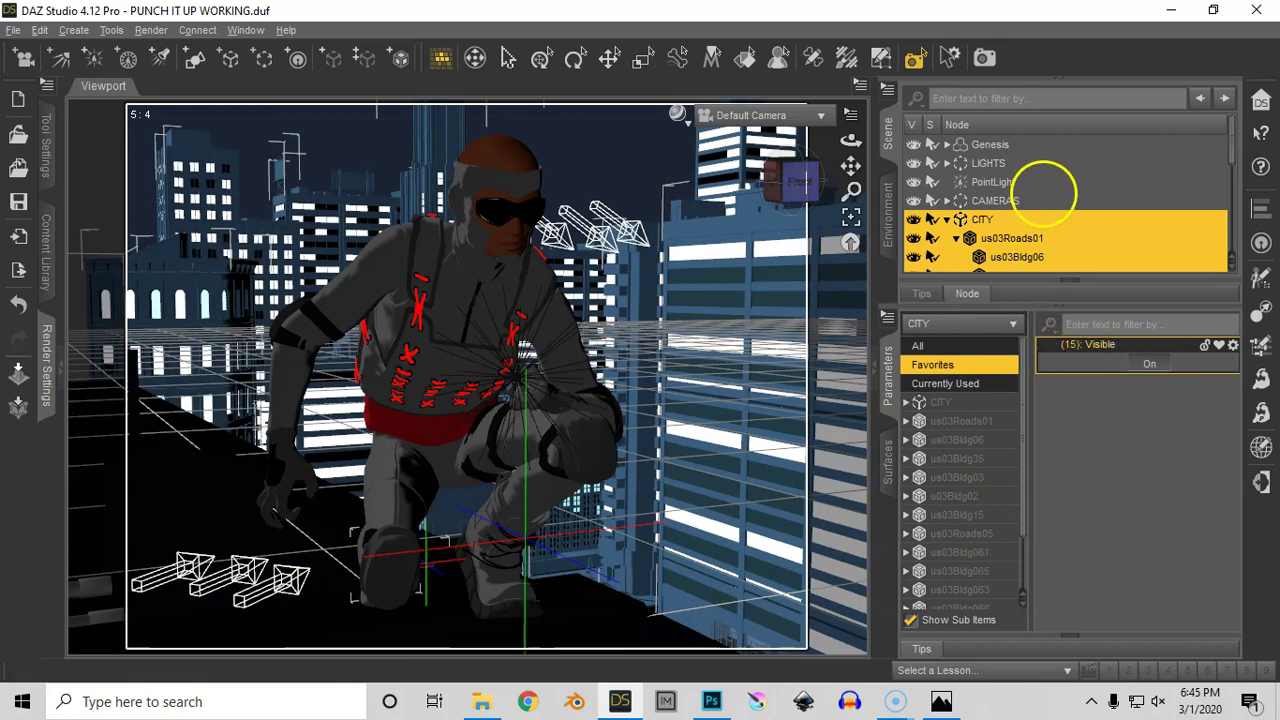
# Use the Surface Selection tool to bring up the surfaces of us03Bldg065, the building behind the figure, and clear the reflection filter.
pyautogui.click(887, 463)
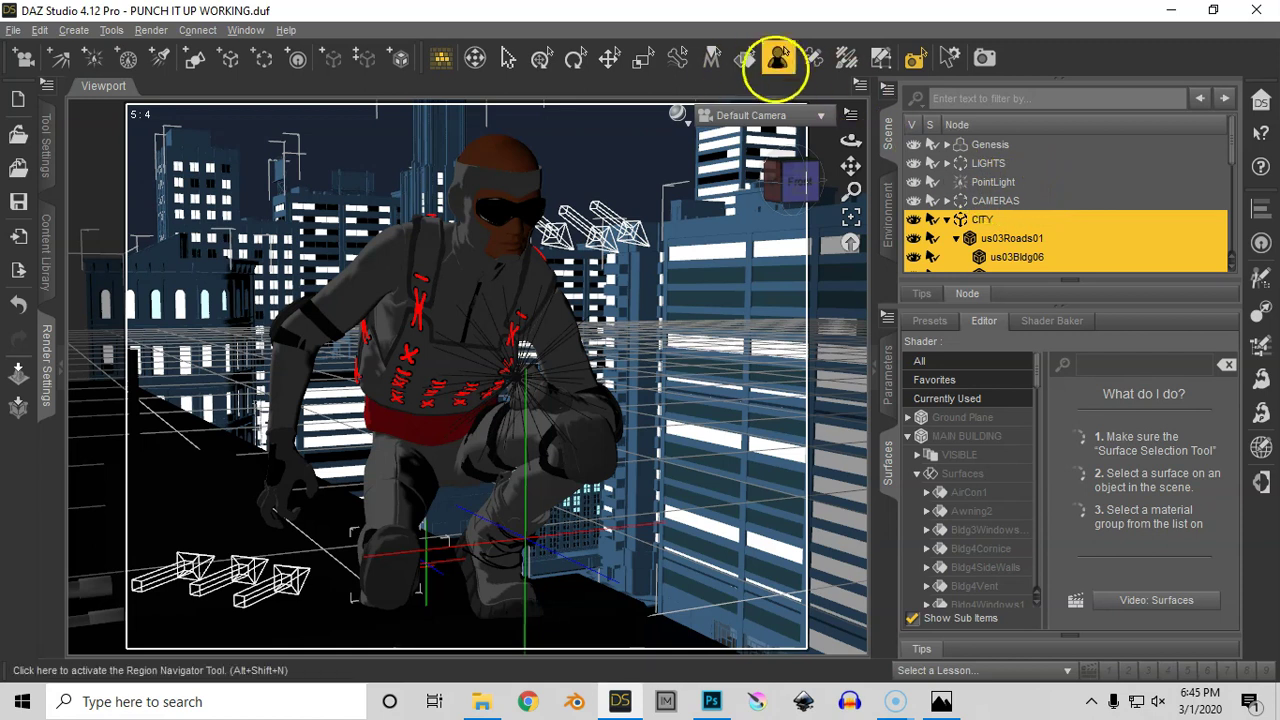
pyautogui.click(746, 58)
pyautogui.click(699, 229)
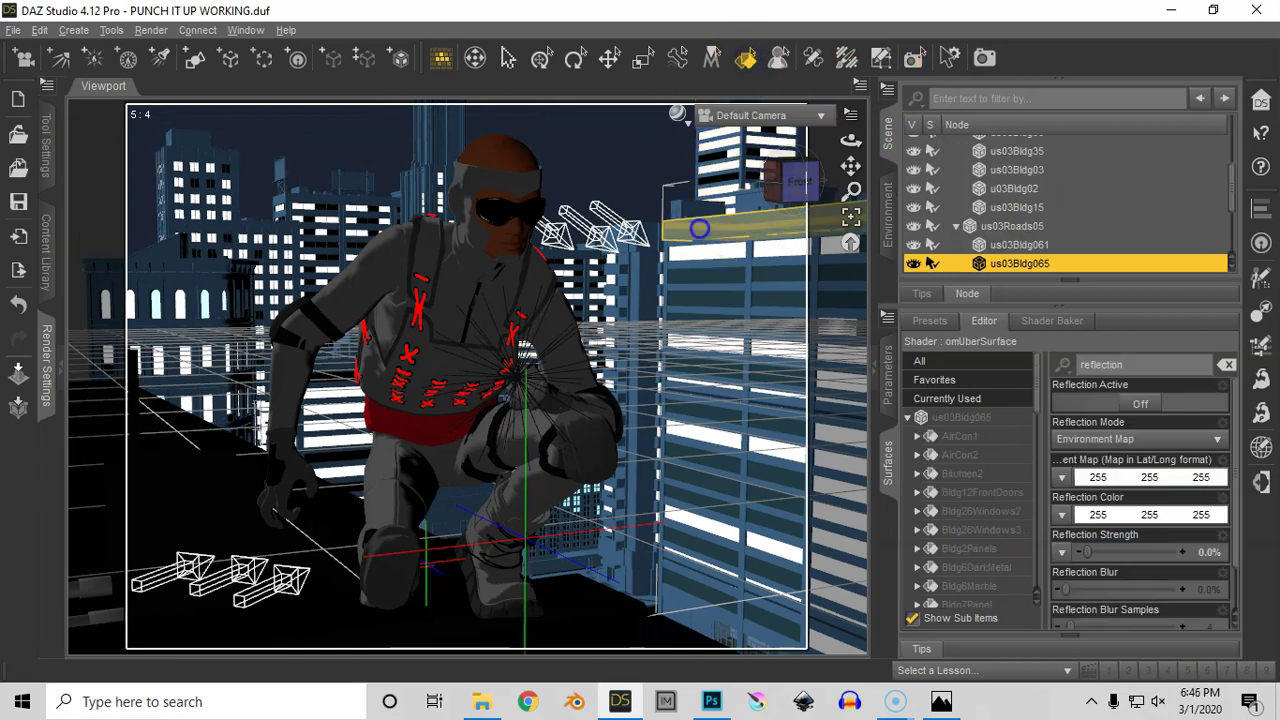
pyautogui.moveTo(1038, 389); pyautogui.dragTo(1035, 389)
pyautogui.click(1227, 364)
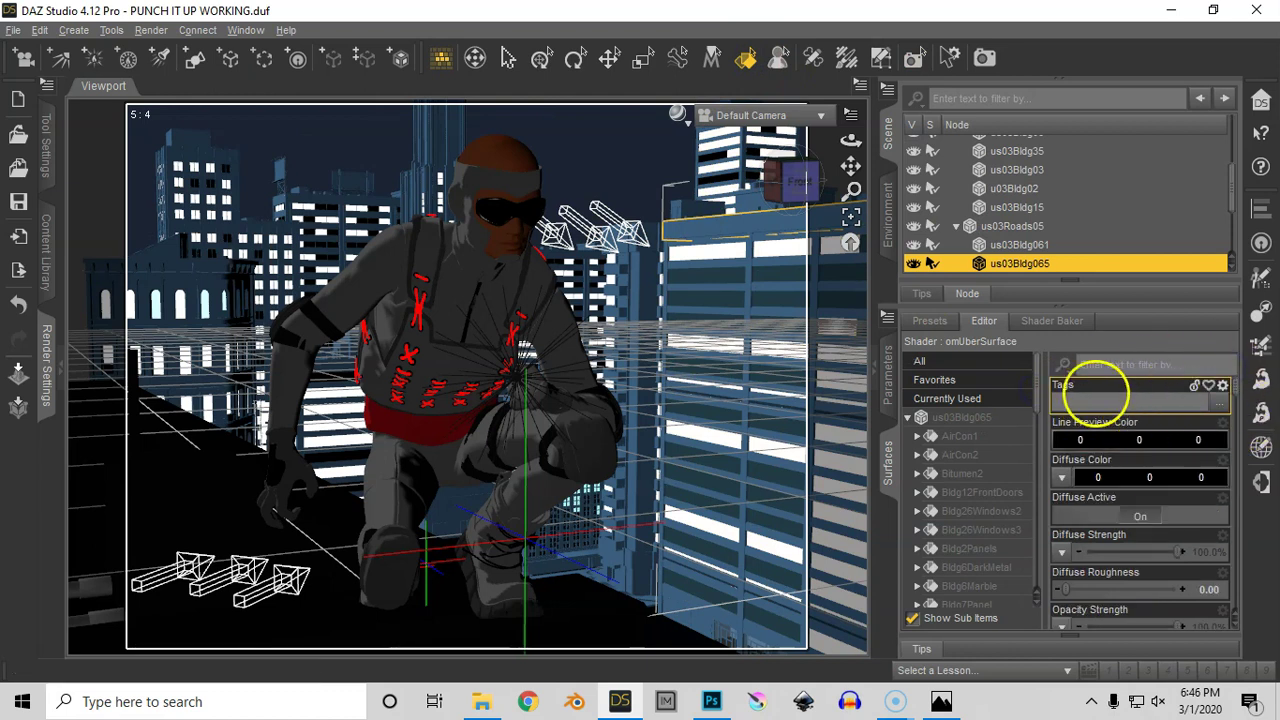
# Filter the building's surface properties by diffuse, spec and ambient in turn to review each group of settings.
pyautogui.click(1064, 366)
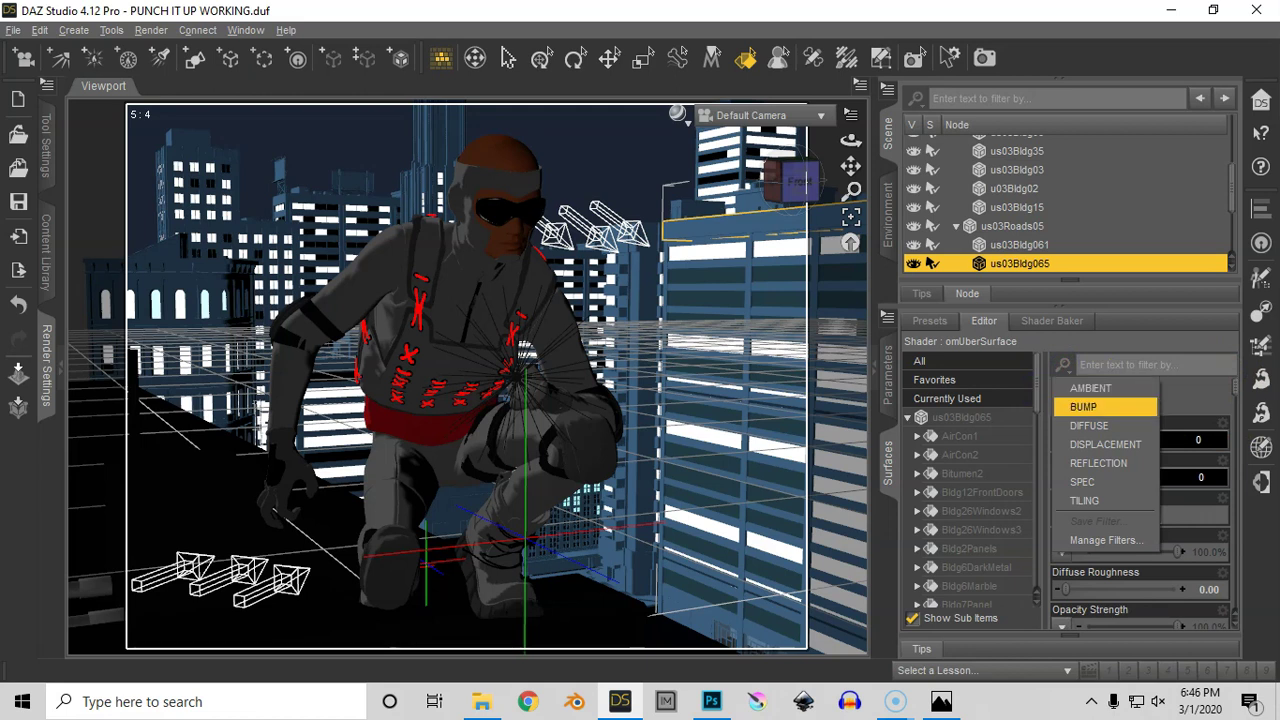
pyautogui.click(1095, 425)
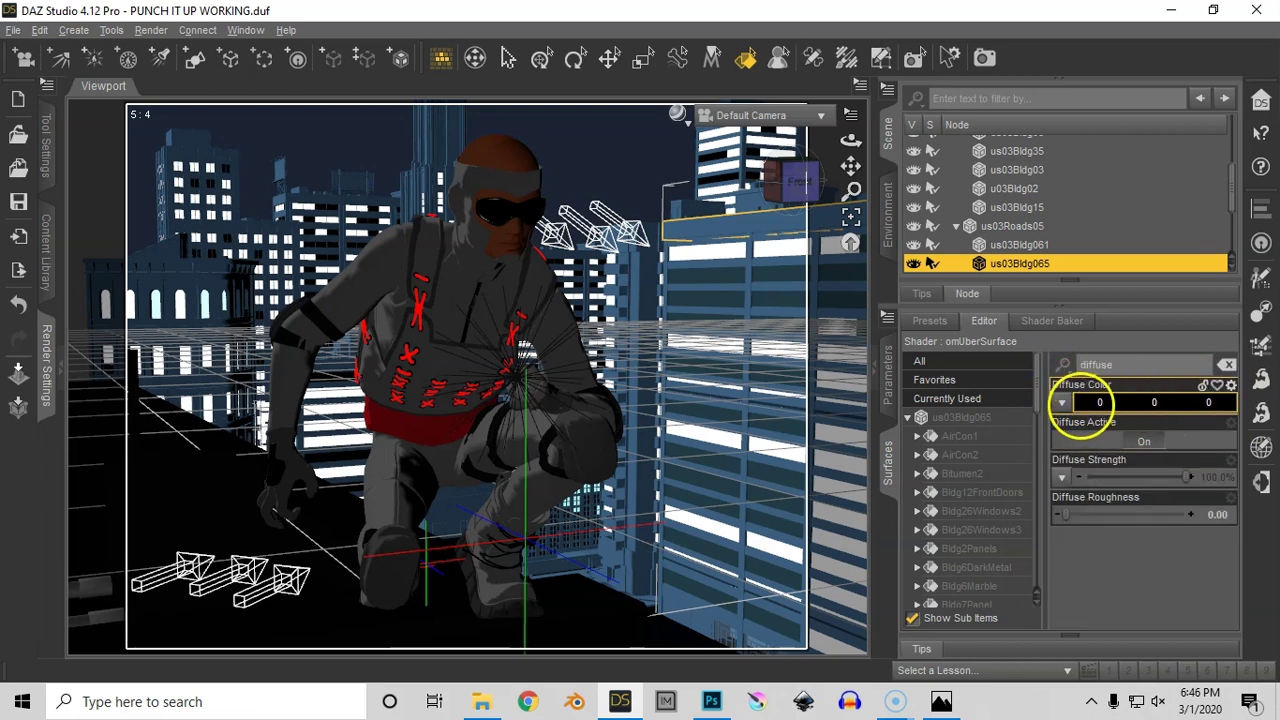
pyautogui.click(1061, 402)
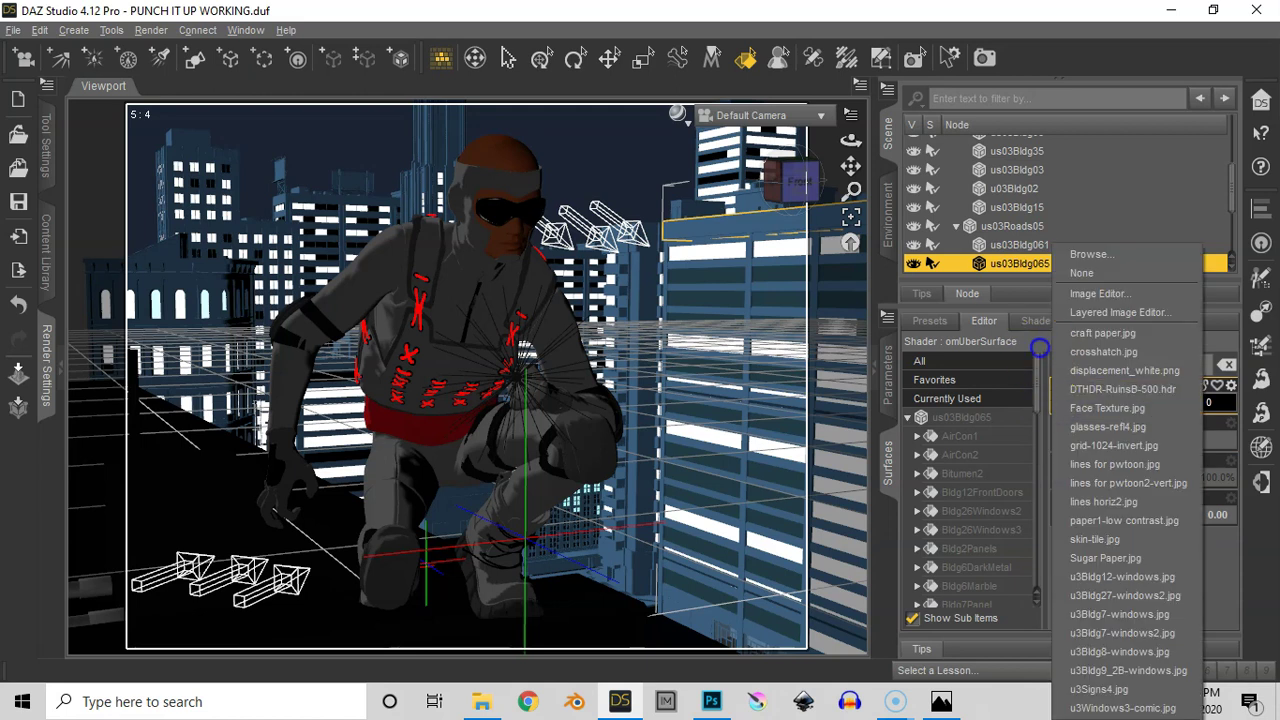
pyautogui.click(1062, 364)
pyautogui.click(1083, 481)
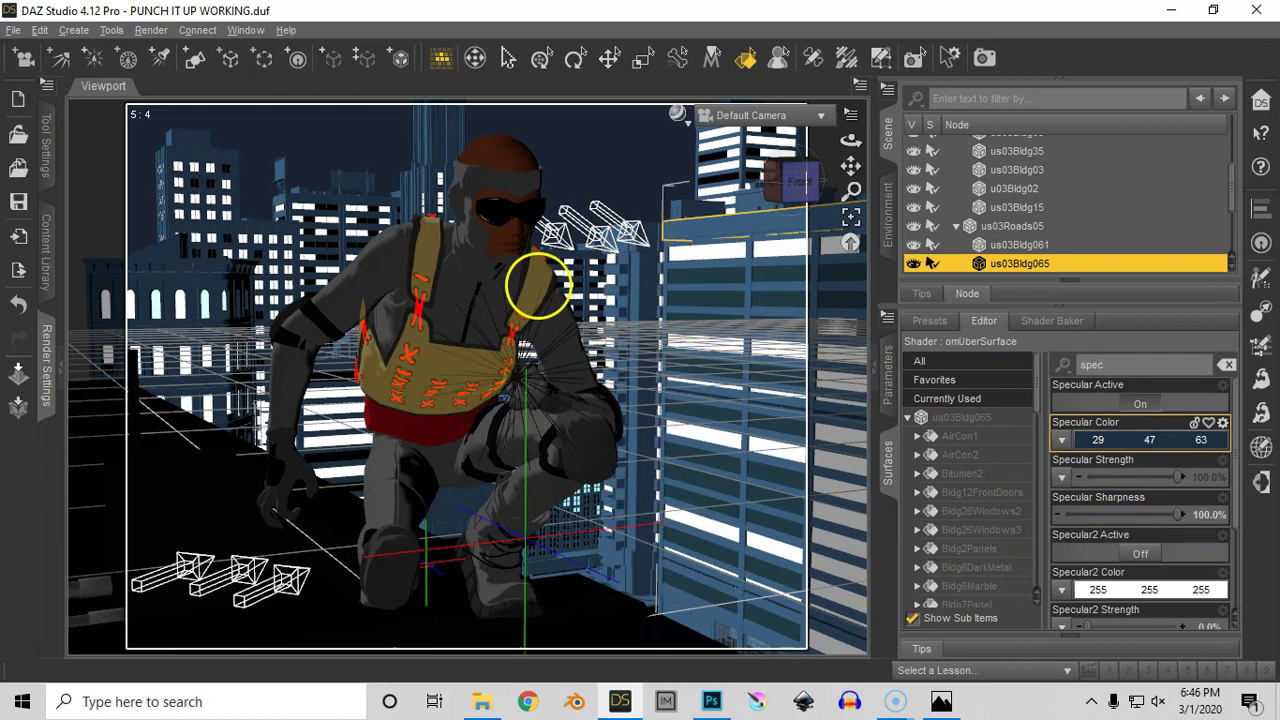
pyautogui.click(1062, 364)
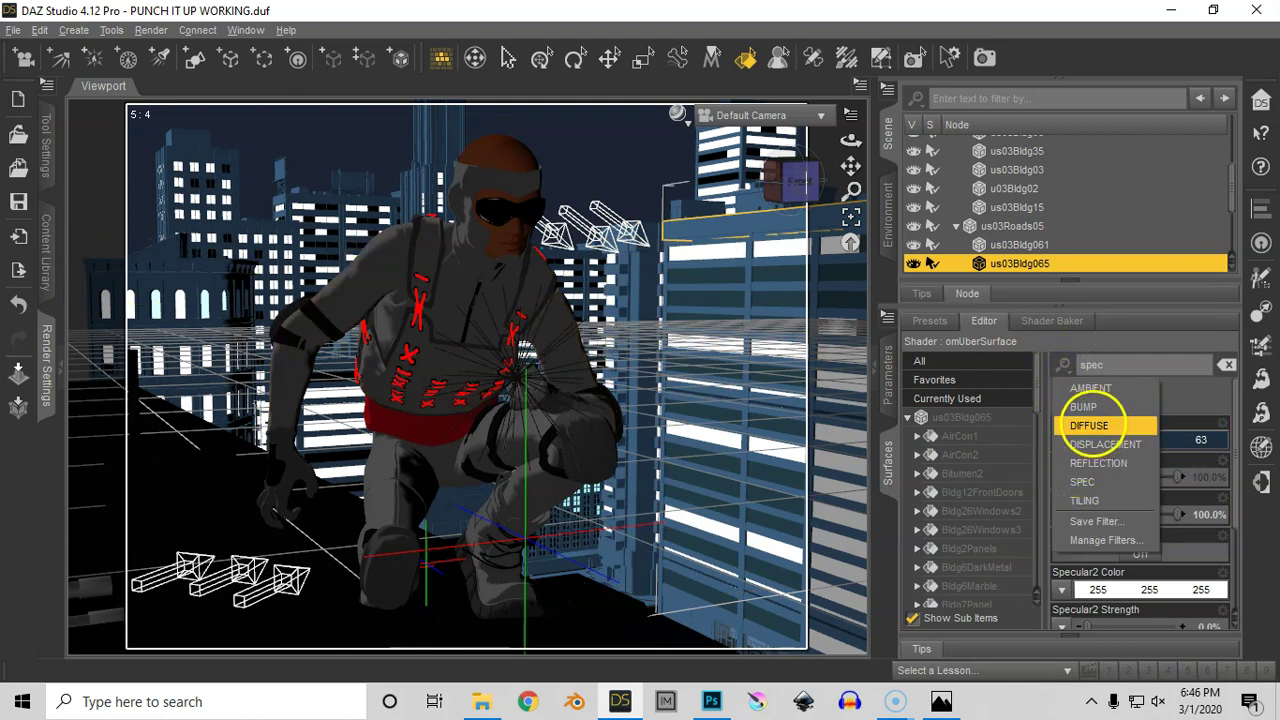
pyautogui.click(1090, 388)
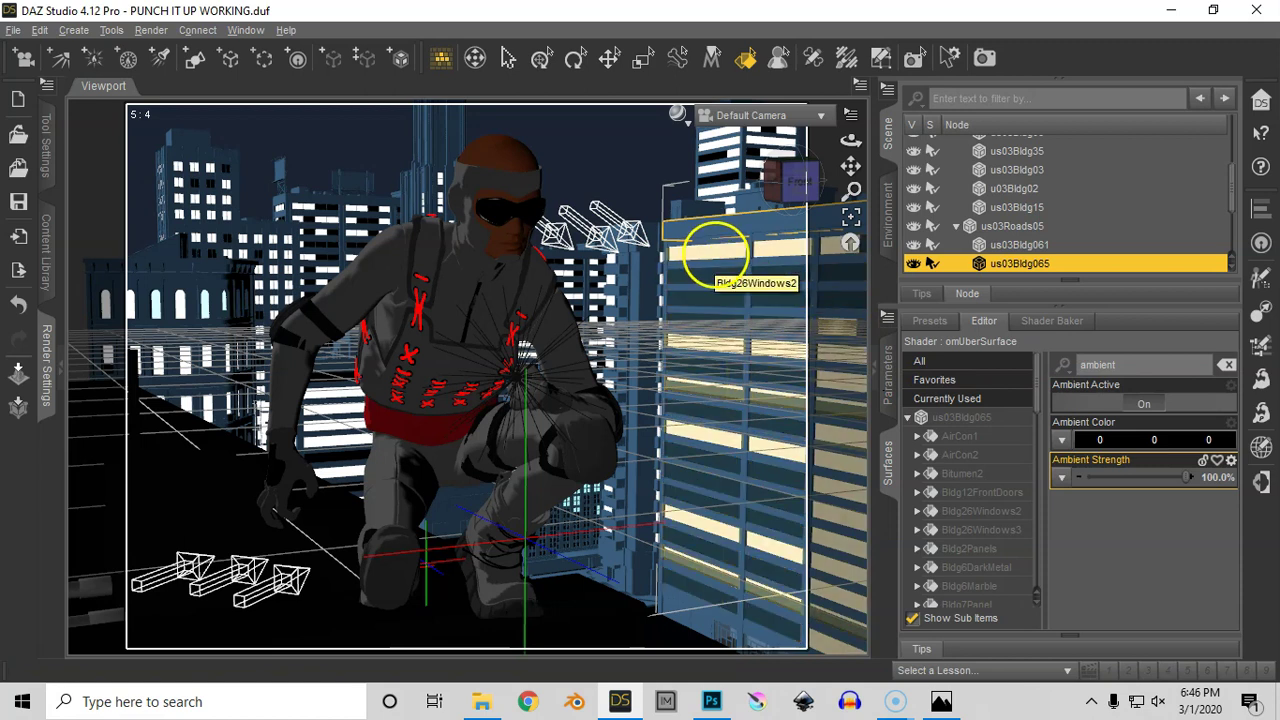
# Select the Bldg26Windows2 surface to examine its ambient settings, and switch to Photos to view the window map u3Bldg7-windows2.jpg.
pyautogui.click(715, 253)
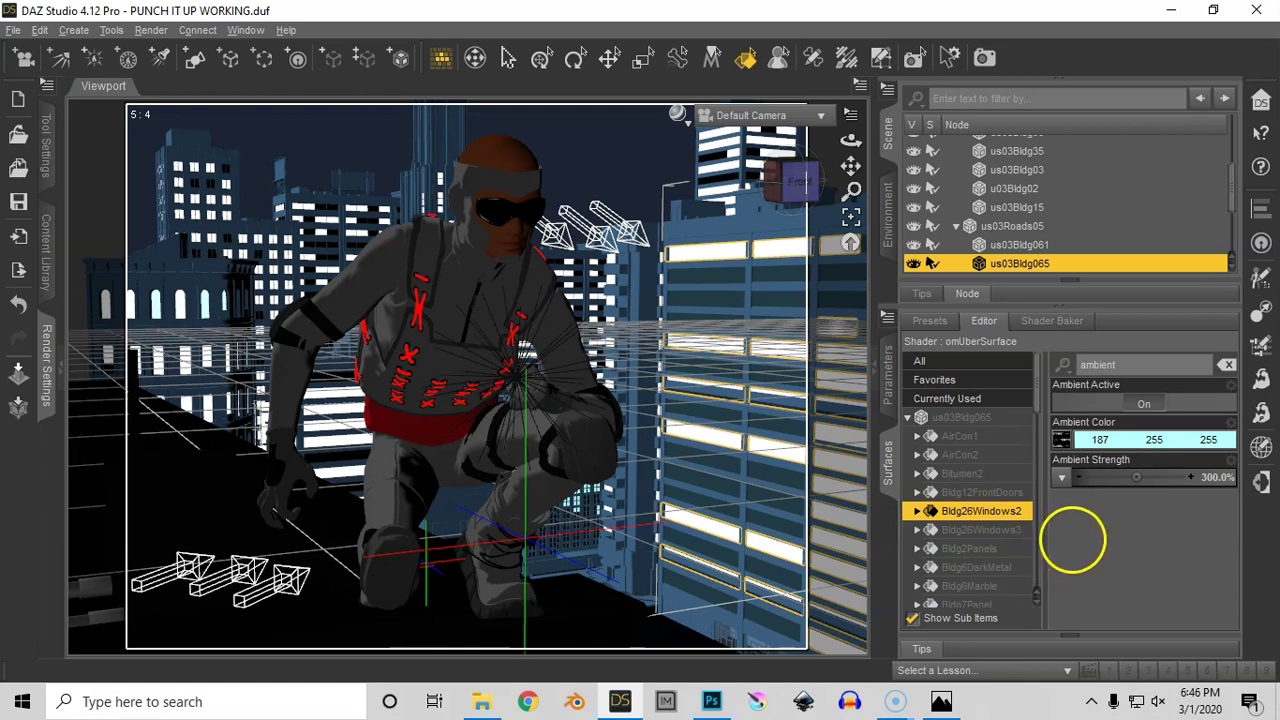
pyautogui.moveTo(1062, 440)
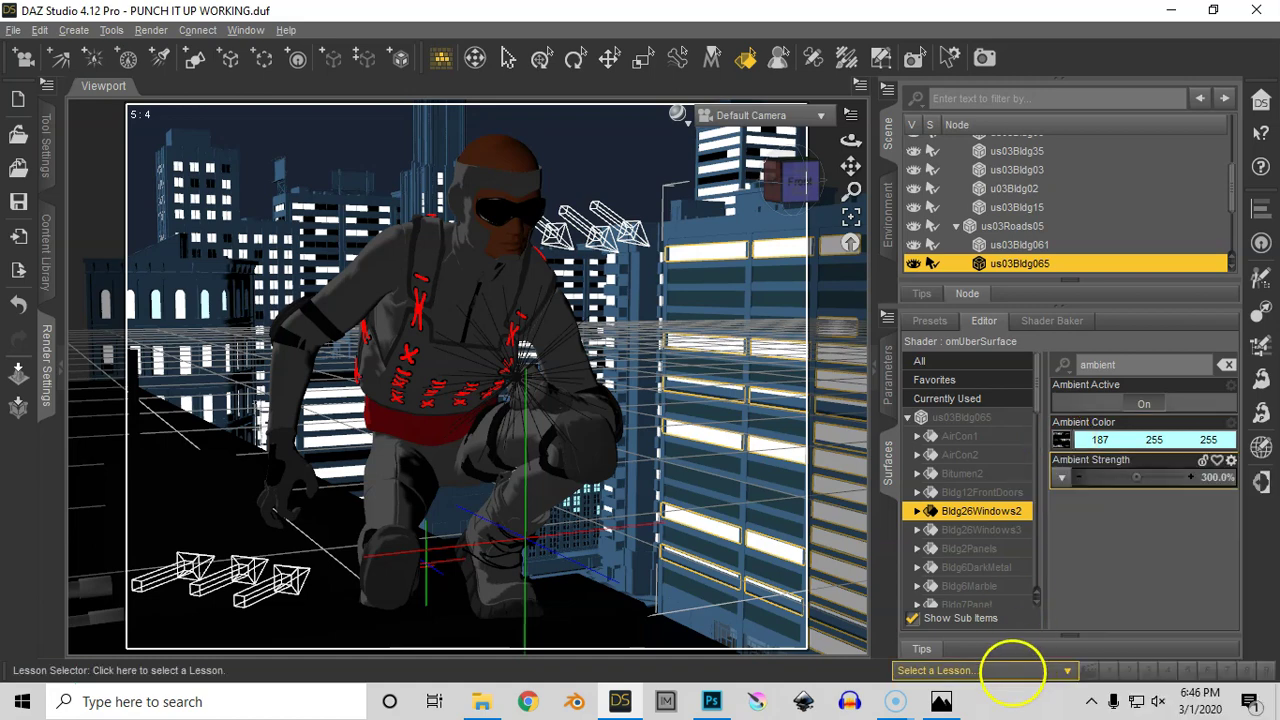
pyautogui.click(939, 700)
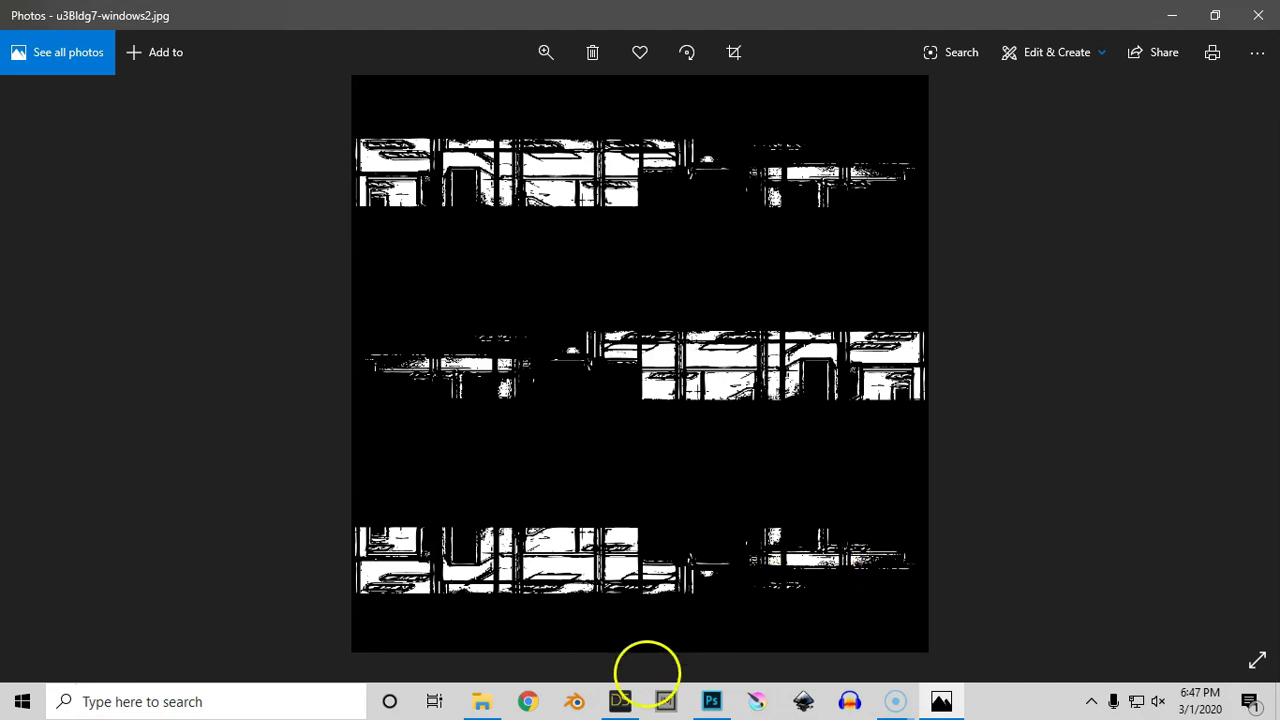
# Return to DAZ Studio and compare the ambient settings of the window surfaces on us03Bldg03 and us03Bldg065.
pyautogui.click(618, 700)
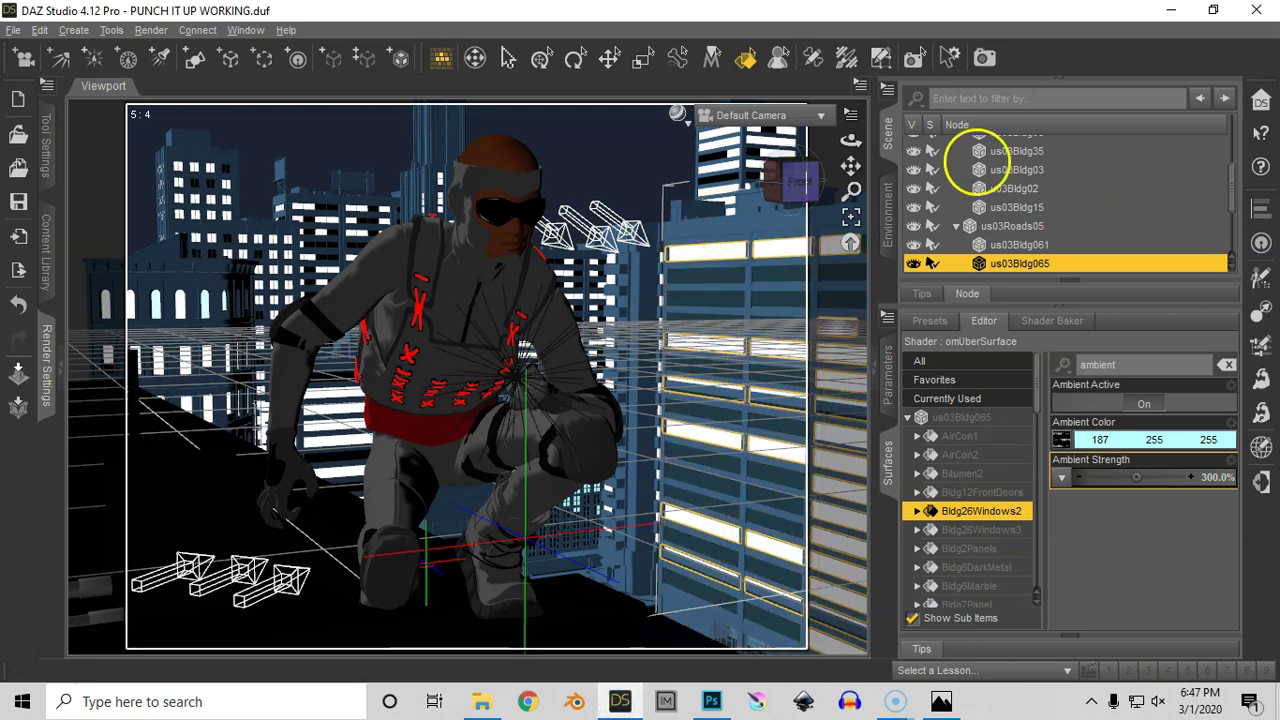
pyautogui.click(706, 148)
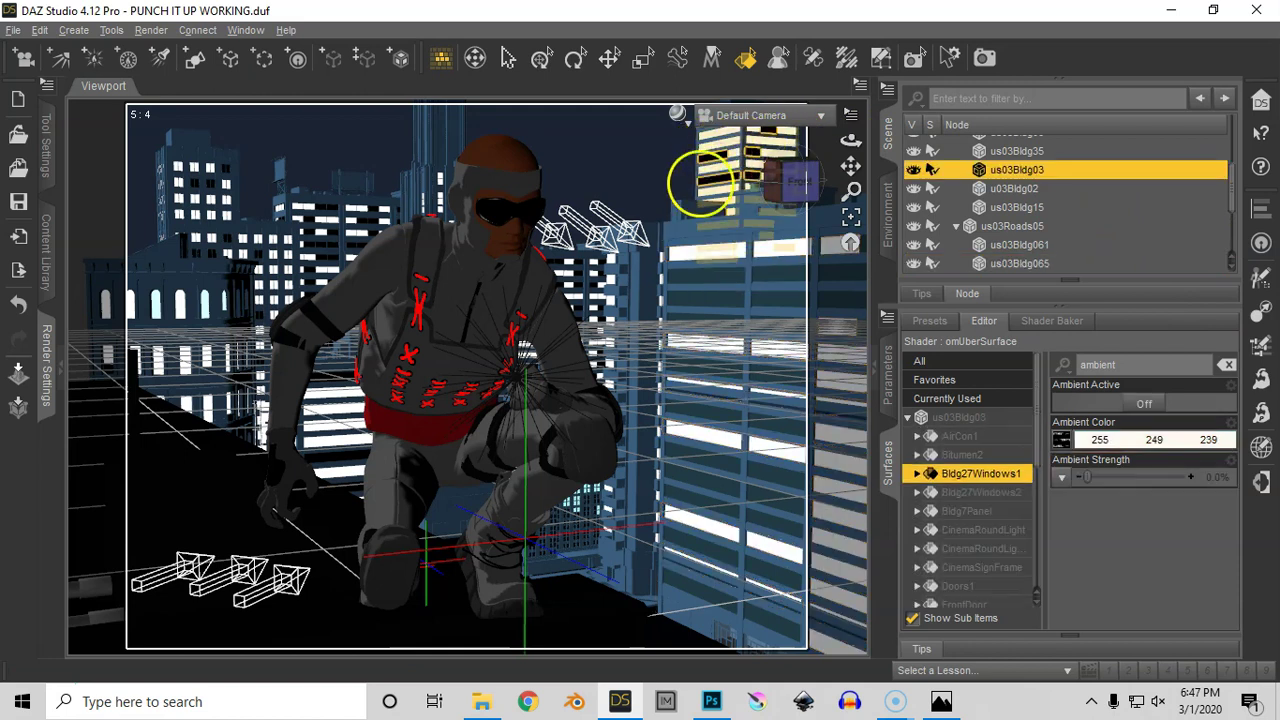
pyautogui.click(715, 281)
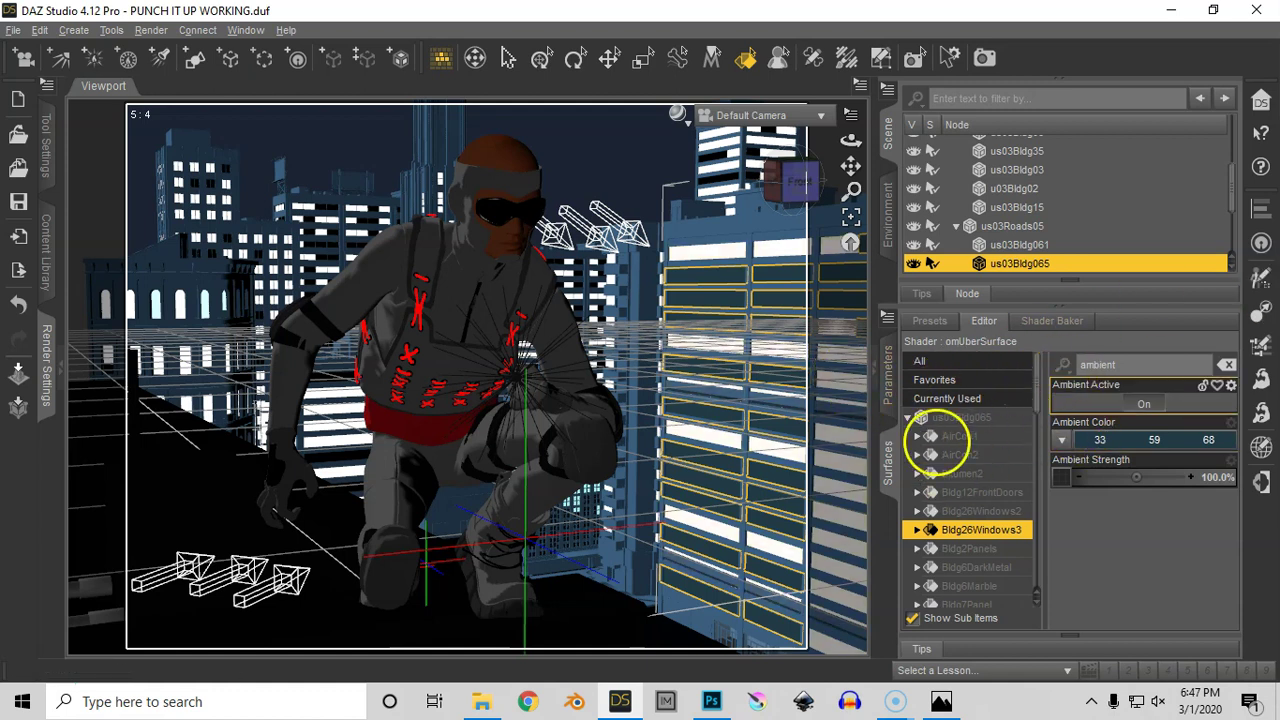
pyautogui.click(706, 254)
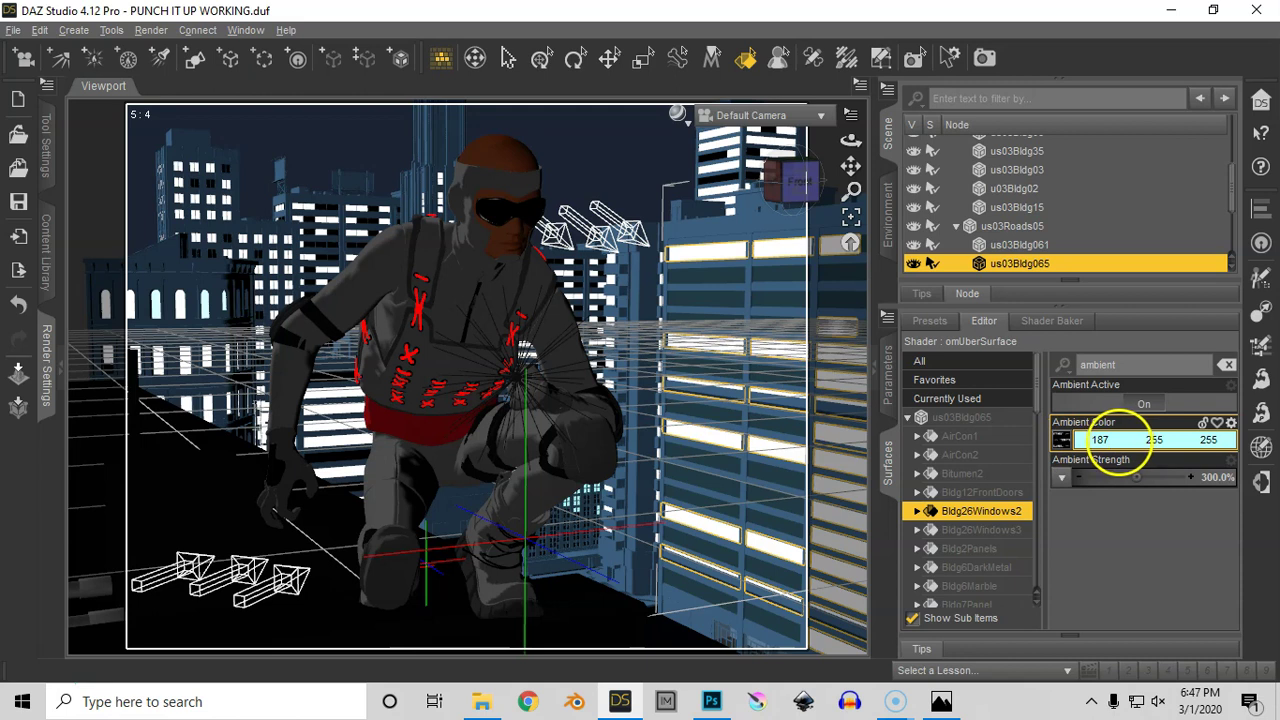
pyautogui.click(722, 146)
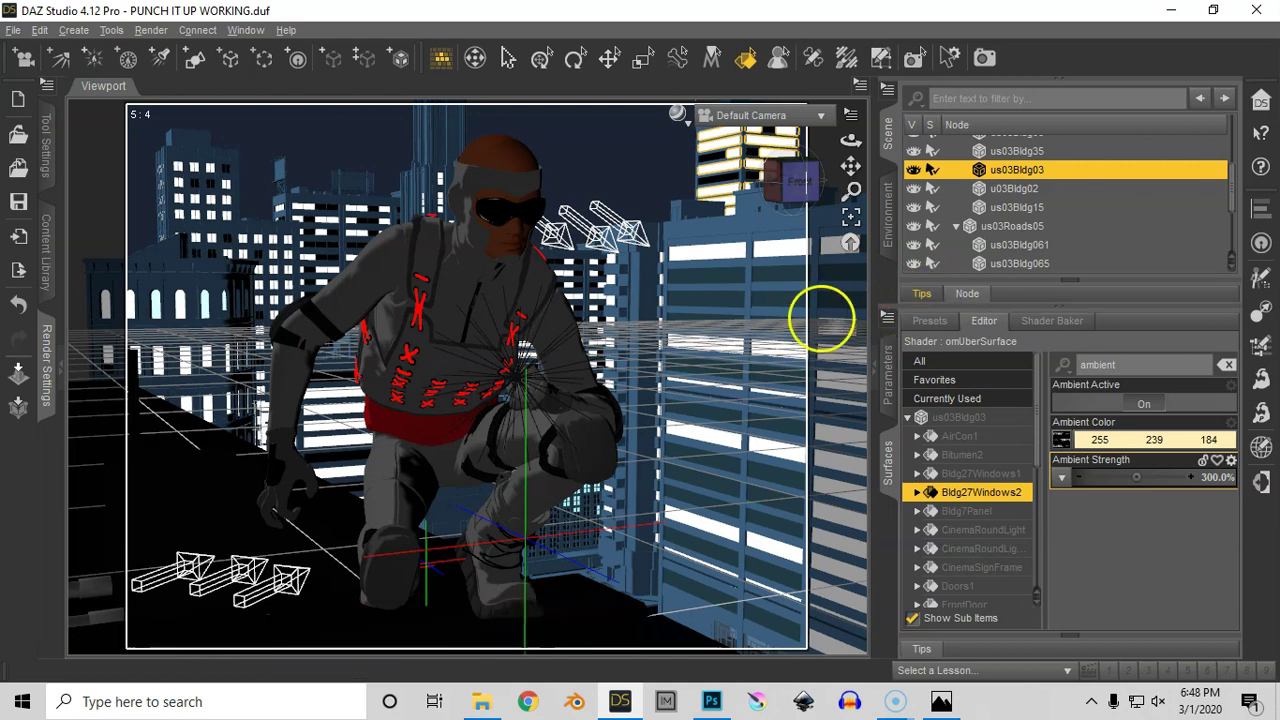
# Select the Bldg4Cornice surface of MAIN BUILDING beneath the figure and filter by diffuse and spec to review both groups of settings.
pyautogui.click(576, 611)
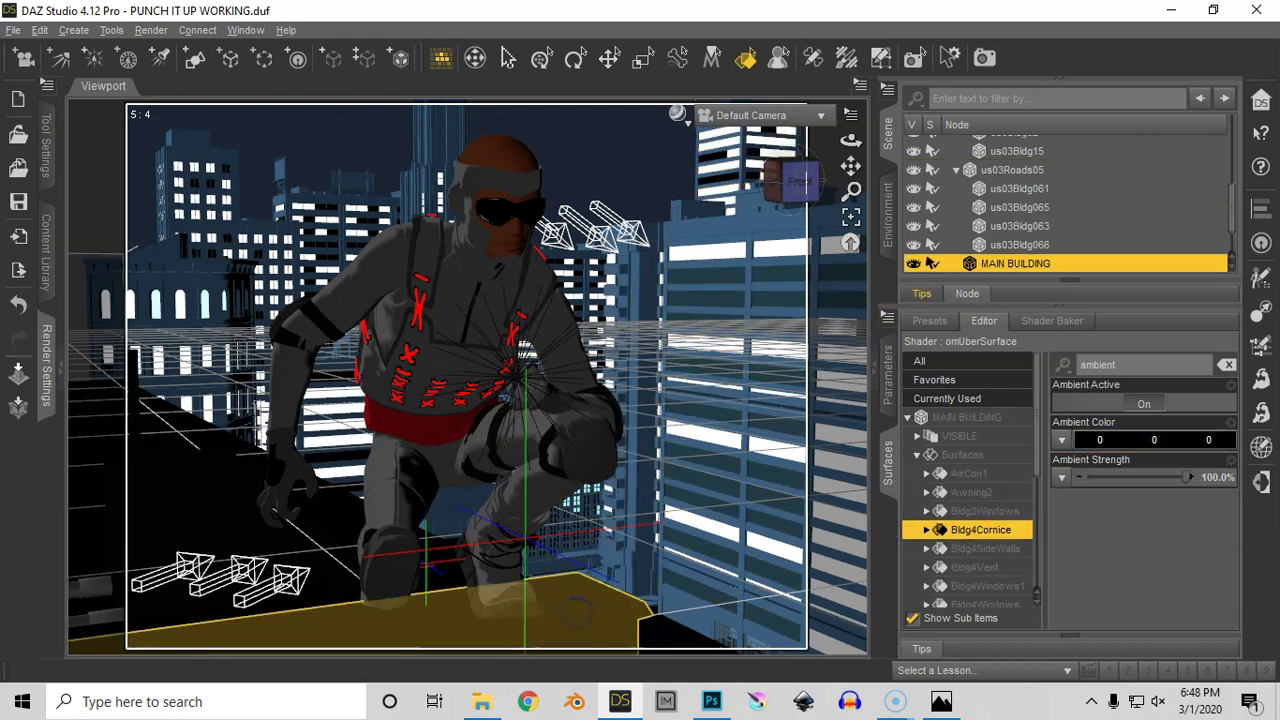
pyautogui.click(1062, 365)
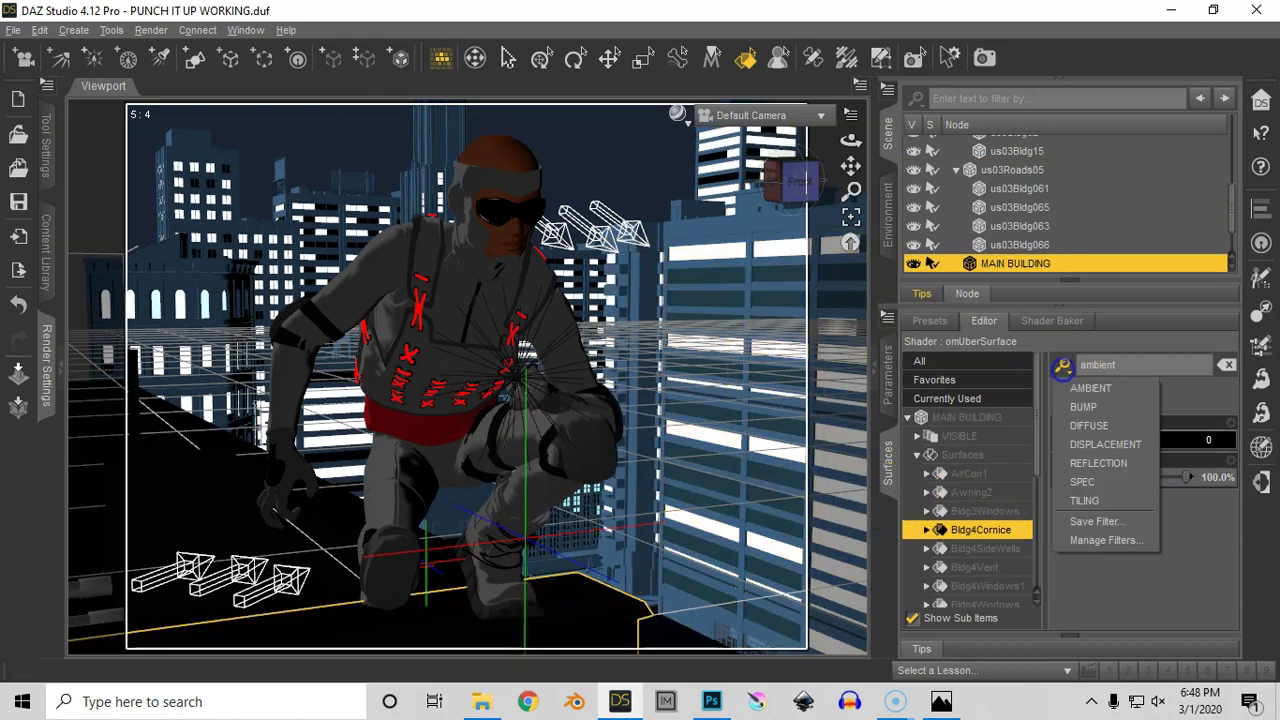
pyautogui.click(1091, 423)
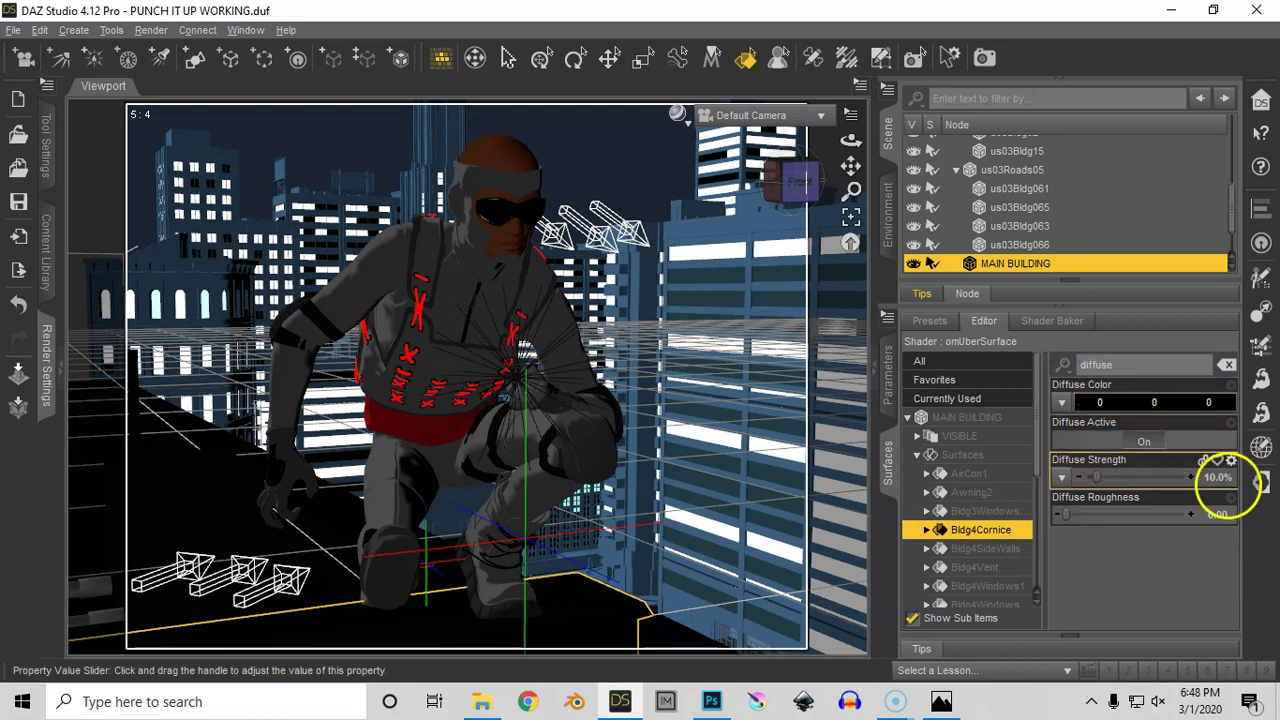
pyautogui.click(1062, 365)
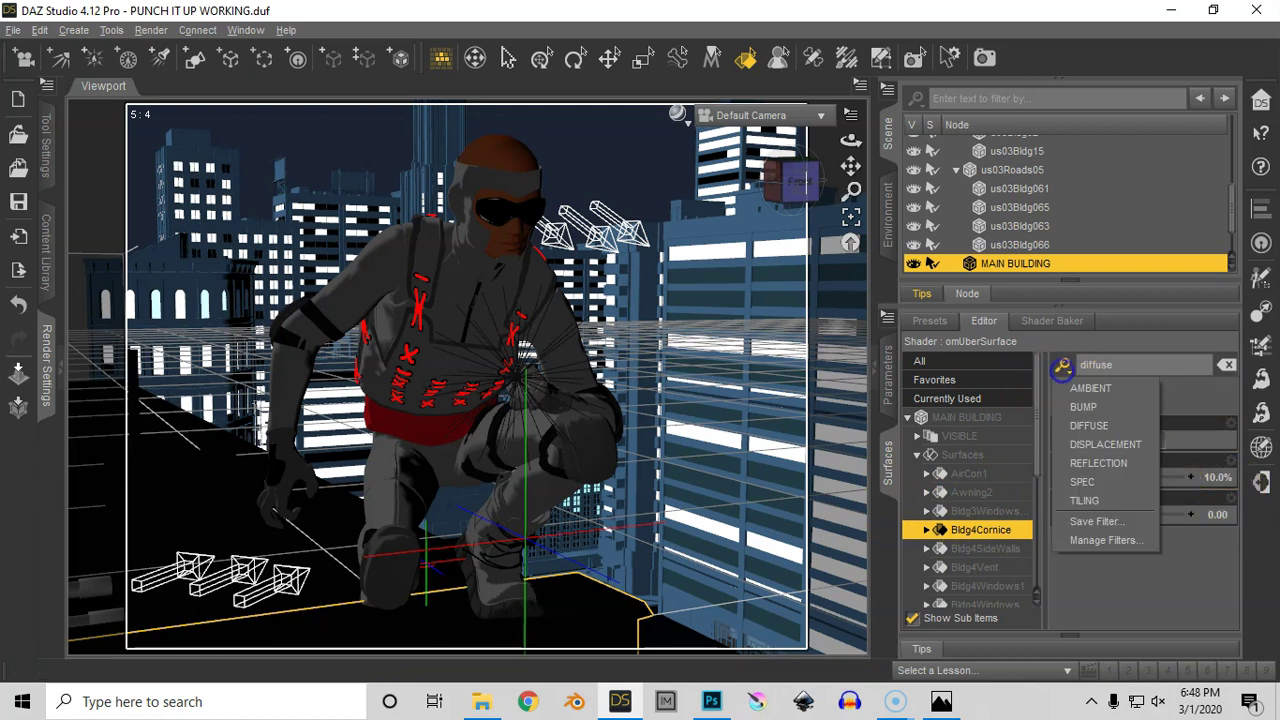
pyautogui.click(1094, 480)
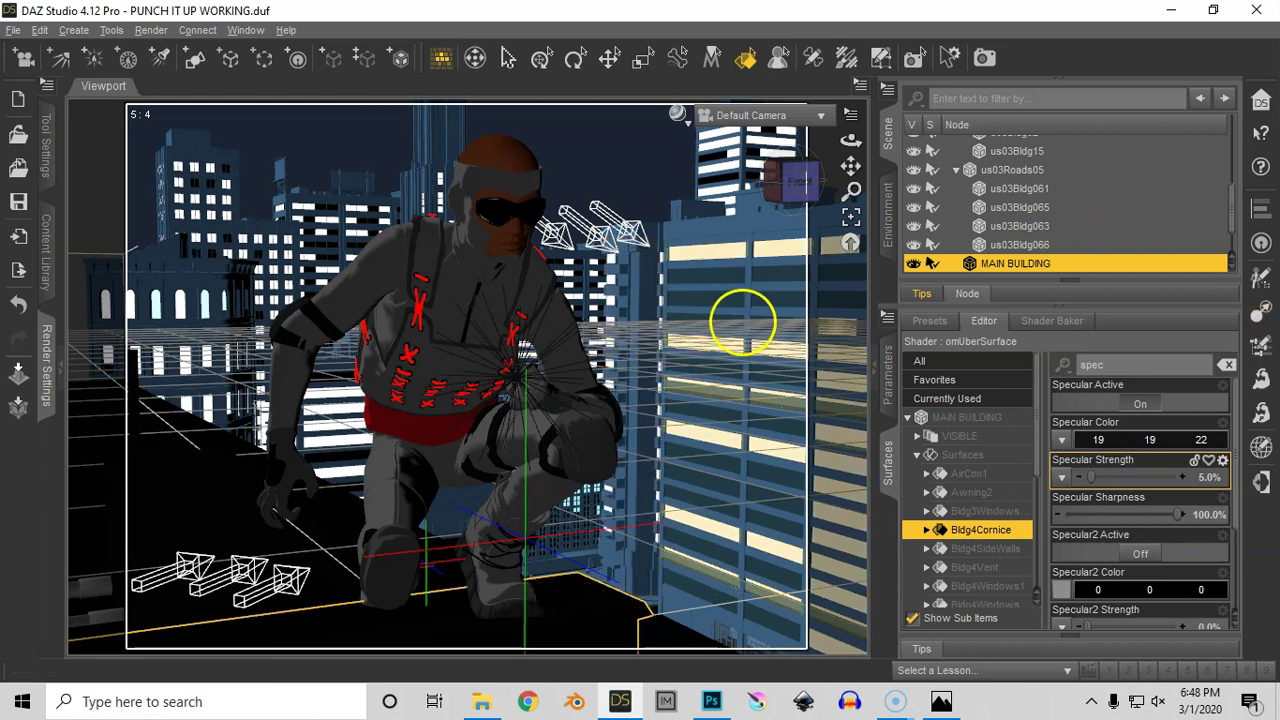
# Select the Bldg4Cornice and Bldg4SideWalls surfaces of MAIN BUILDING together and filter their properties by bump.
pyautogui.click(333, 521)
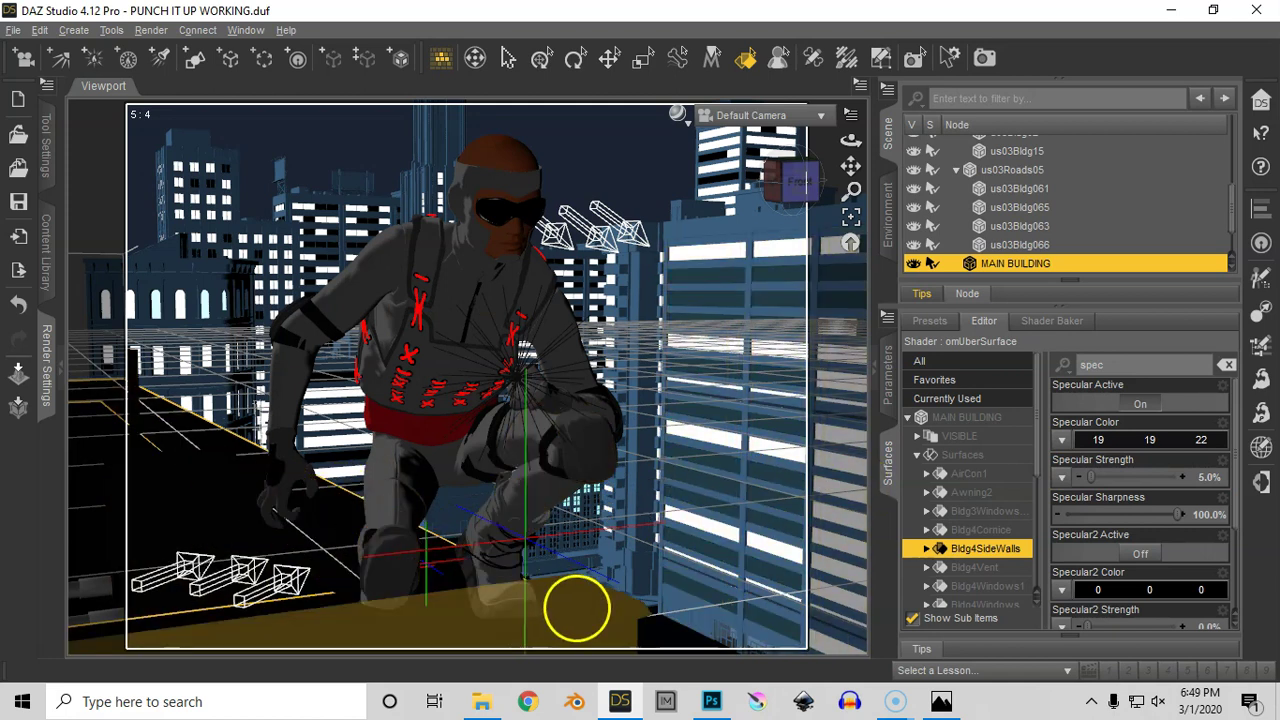
pyautogui.click(573, 608)
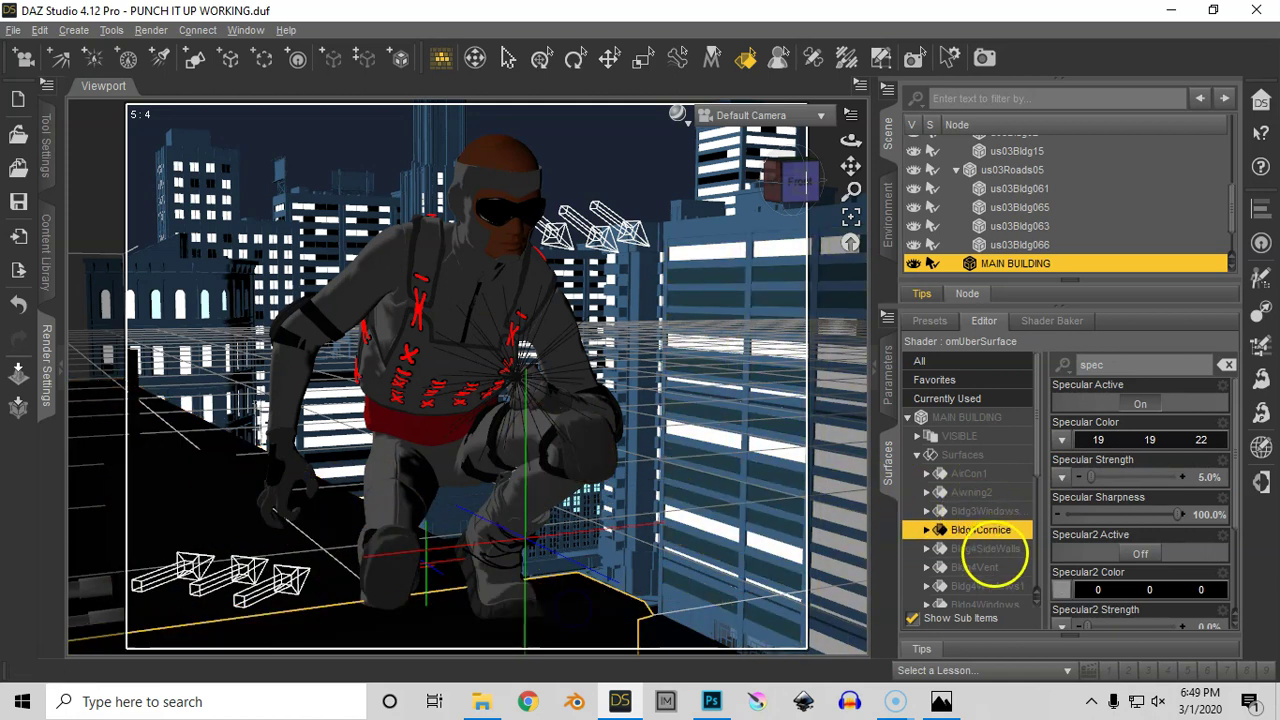
pyautogui.click(990, 549)
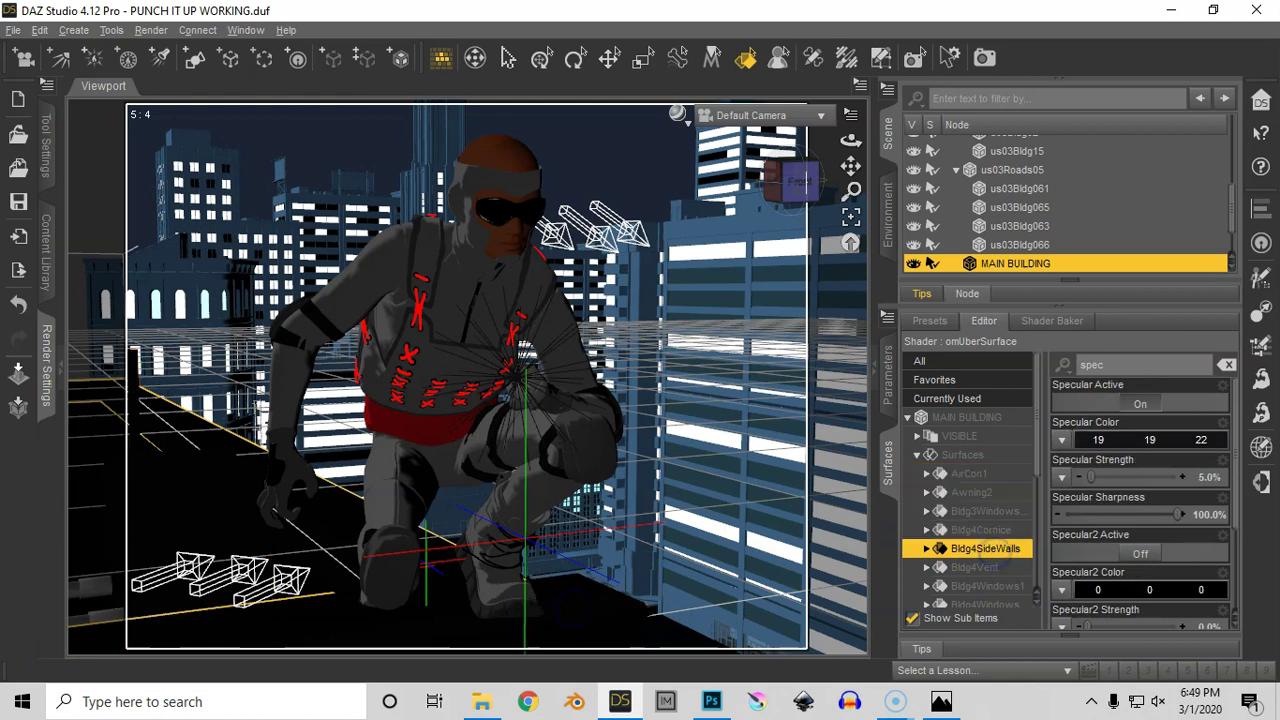
pyautogui.keyDown('ctrl'); pyautogui.click(985, 530); pyautogui.keyUp('ctrl')
pyautogui.click(1078, 364)
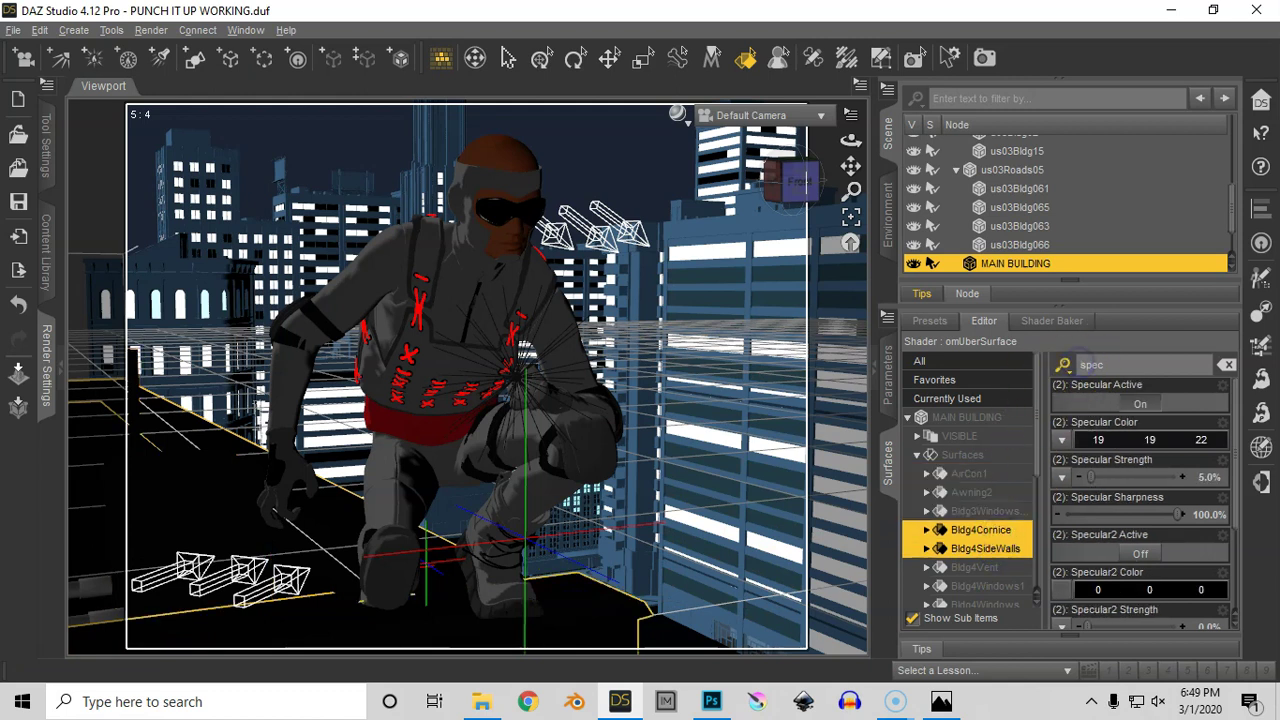
pyautogui.click(1063, 364)
pyautogui.click(1084, 407)
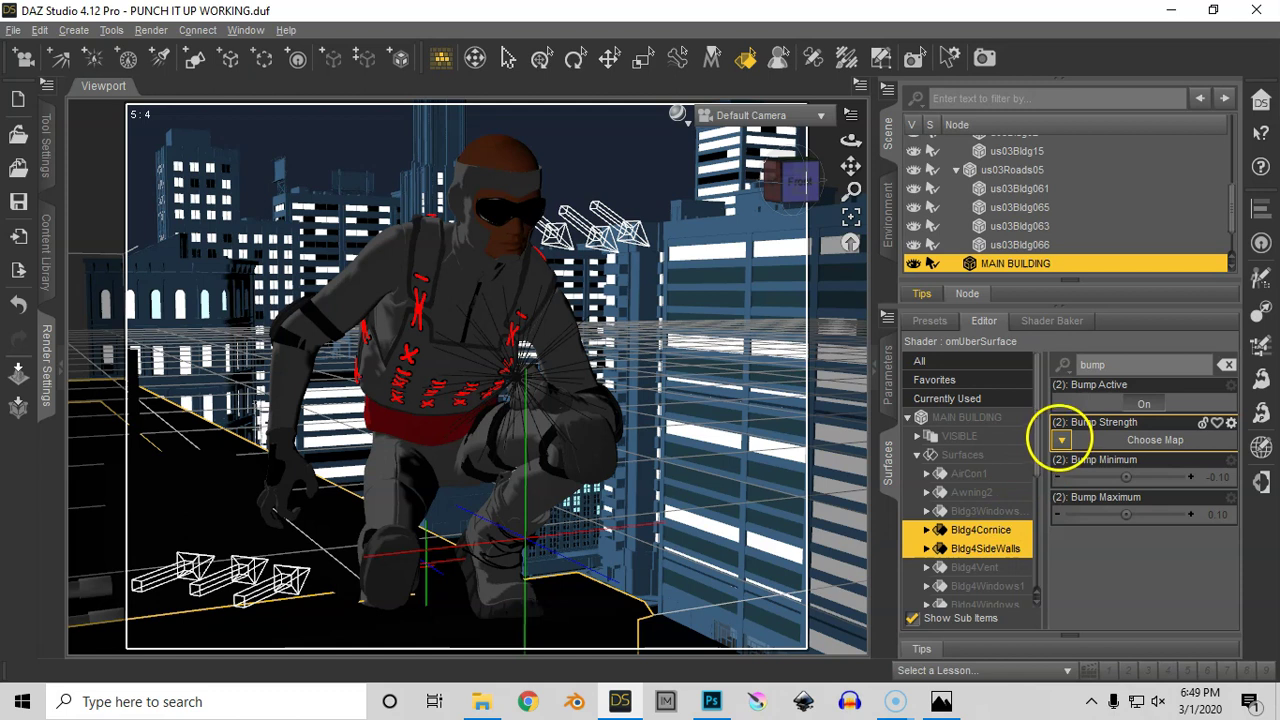
# Assign lines VERTICAL large.jpg as the Bump Strength map of both surfaces and set the strength to 2000%.
pyautogui.moveTo(1061, 441)
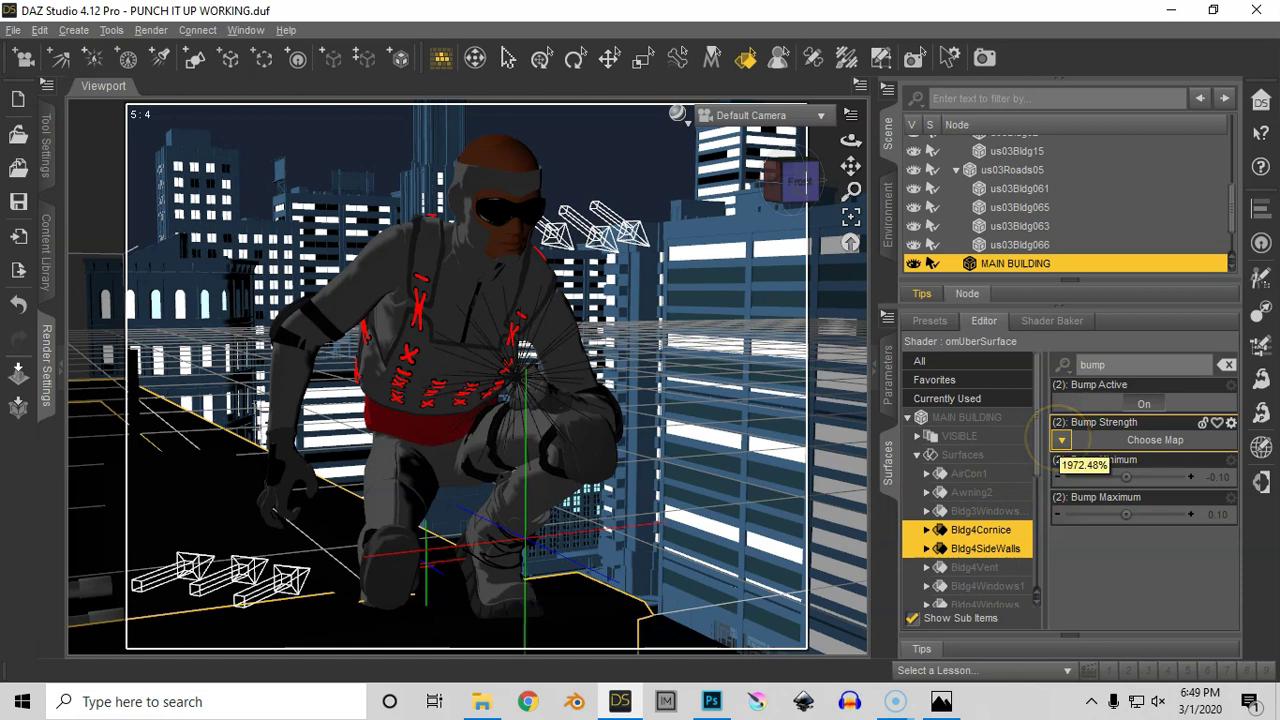
pyautogui.click(1061, 440)
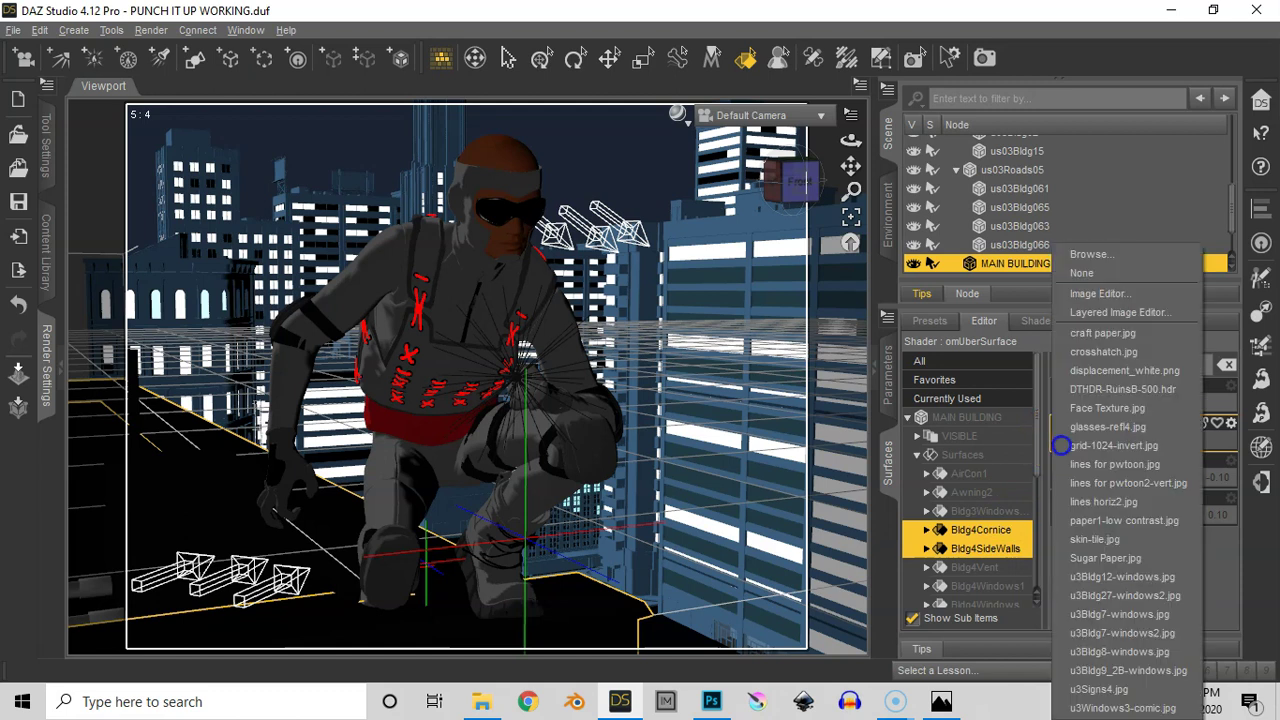
pyautogui.click(1106, 254)
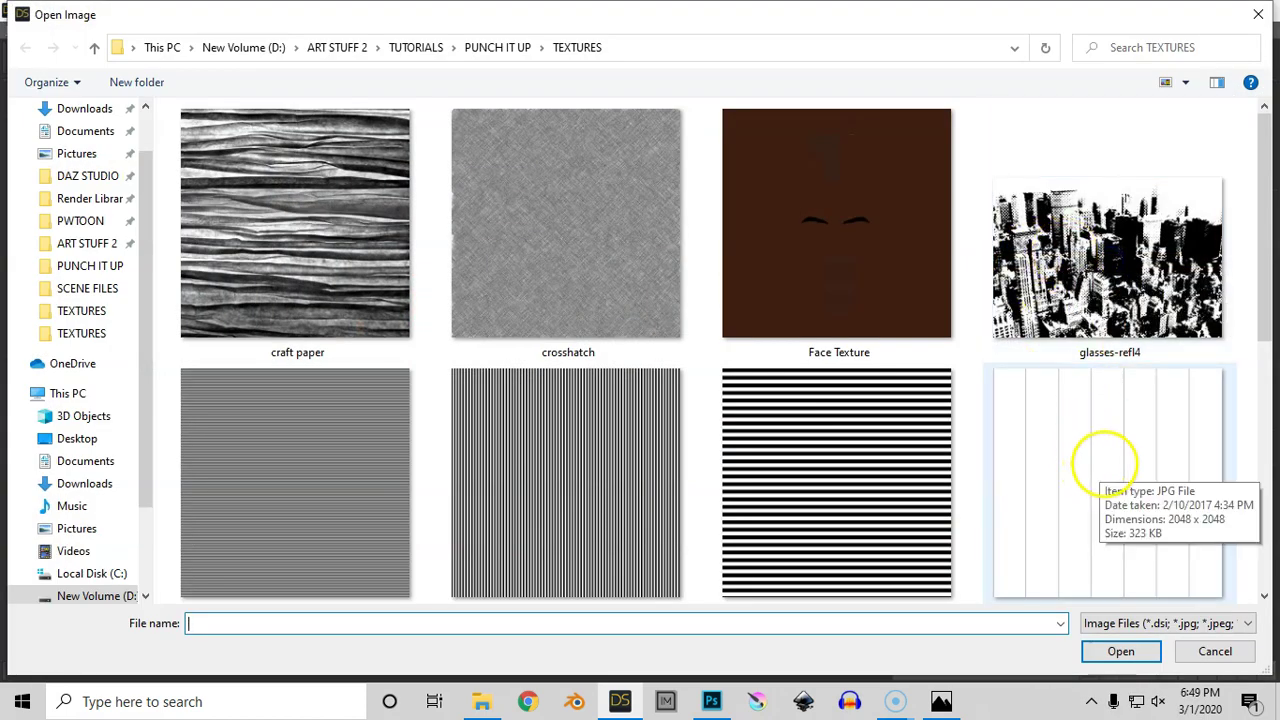
pyautogui.doubleClick(1134, 443)
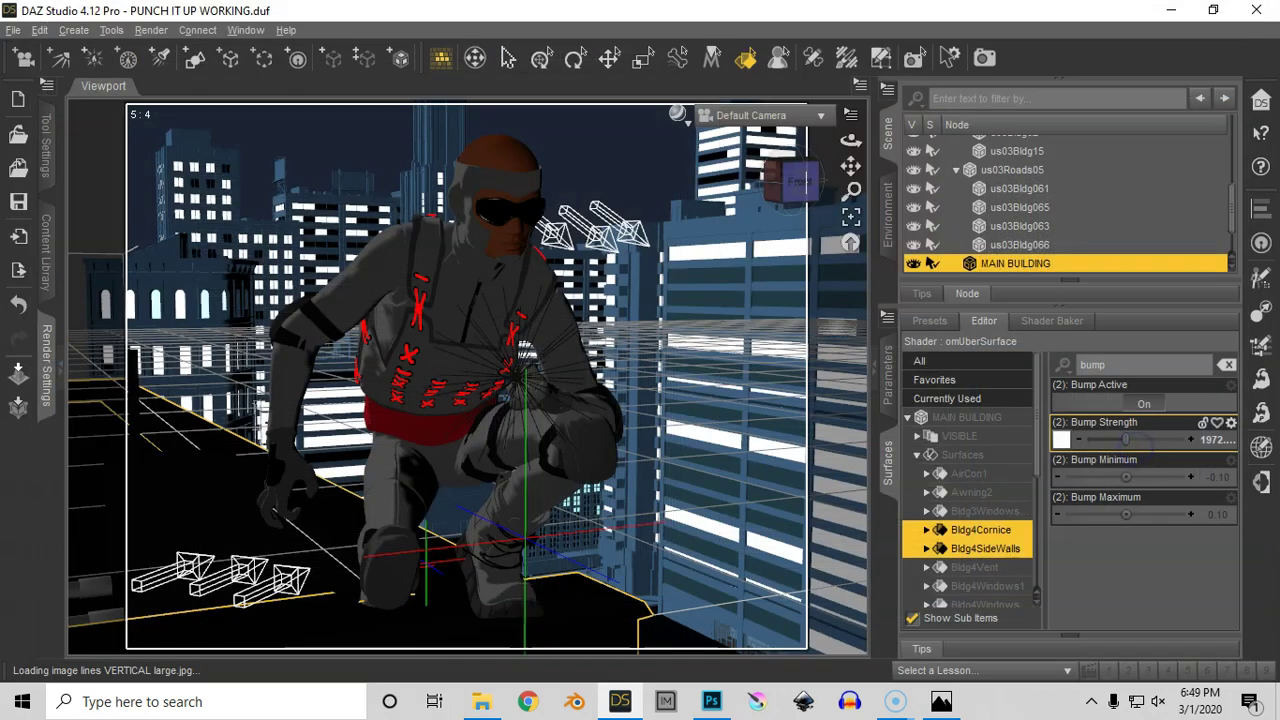
pyautogui.click(1212, 440)
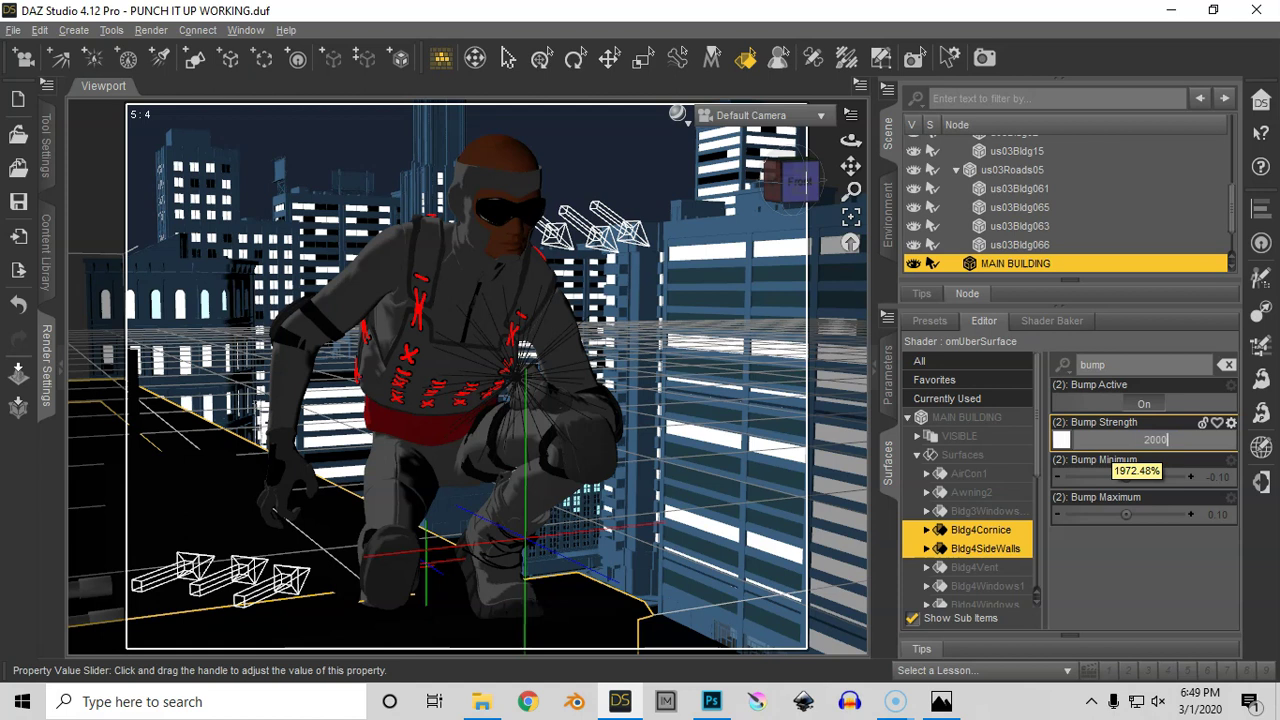
pyautogui.press('Return')
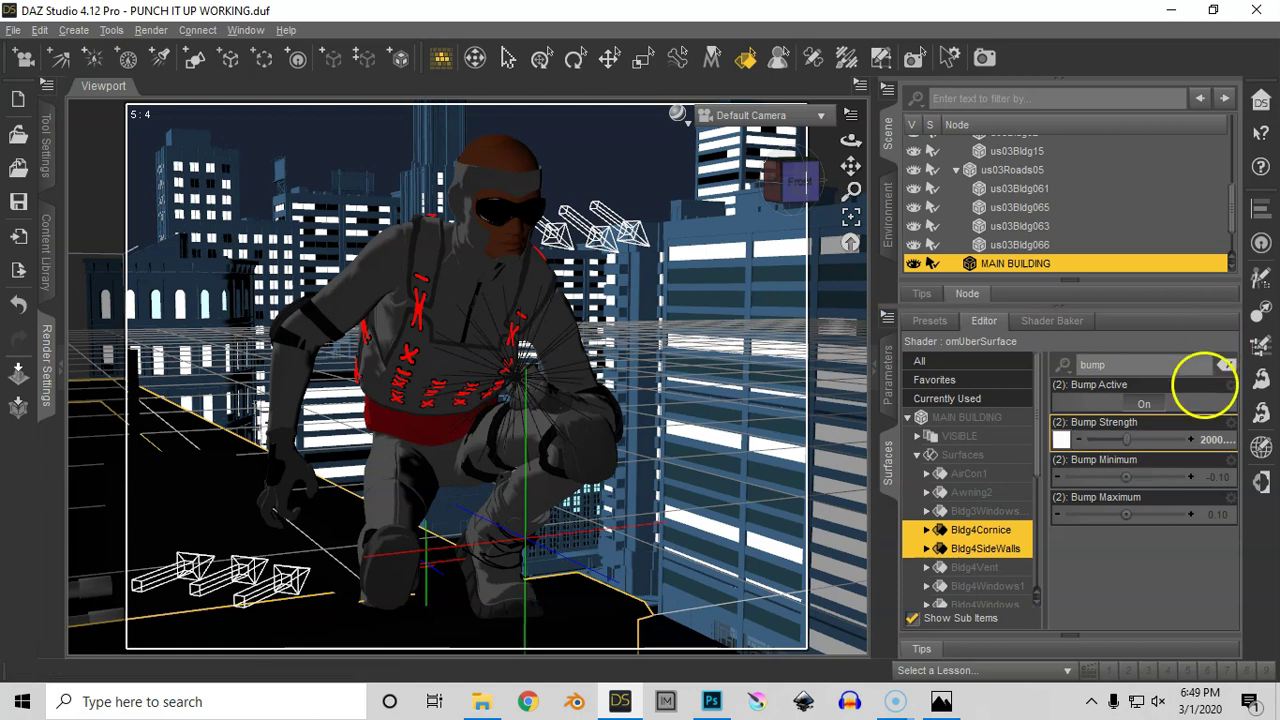
# Examine the limit options in the Bump Strength parameter settings and close them without applying changes.
pyautogui.click(1231, 423)
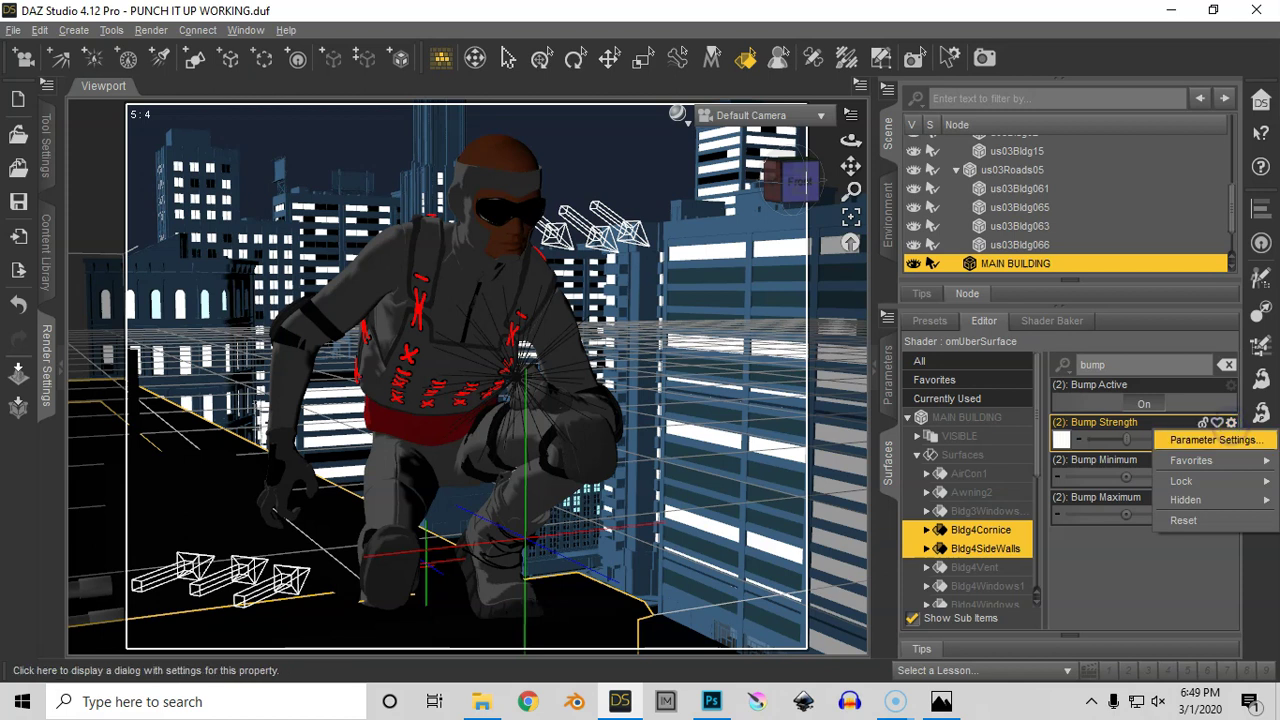
pyautogui.click(1214, 438)
pyautogui.click(709, 344)
pyautogui.click(708, 344)
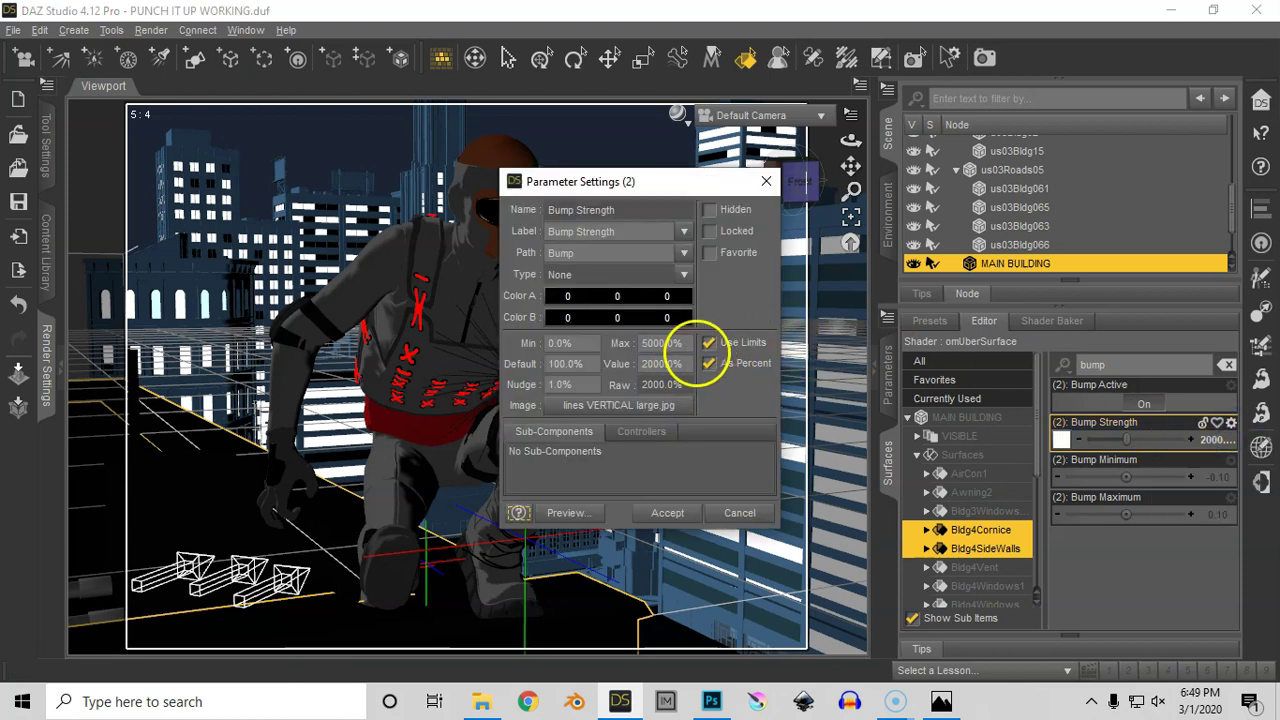
pyautogui.click(735, 514)
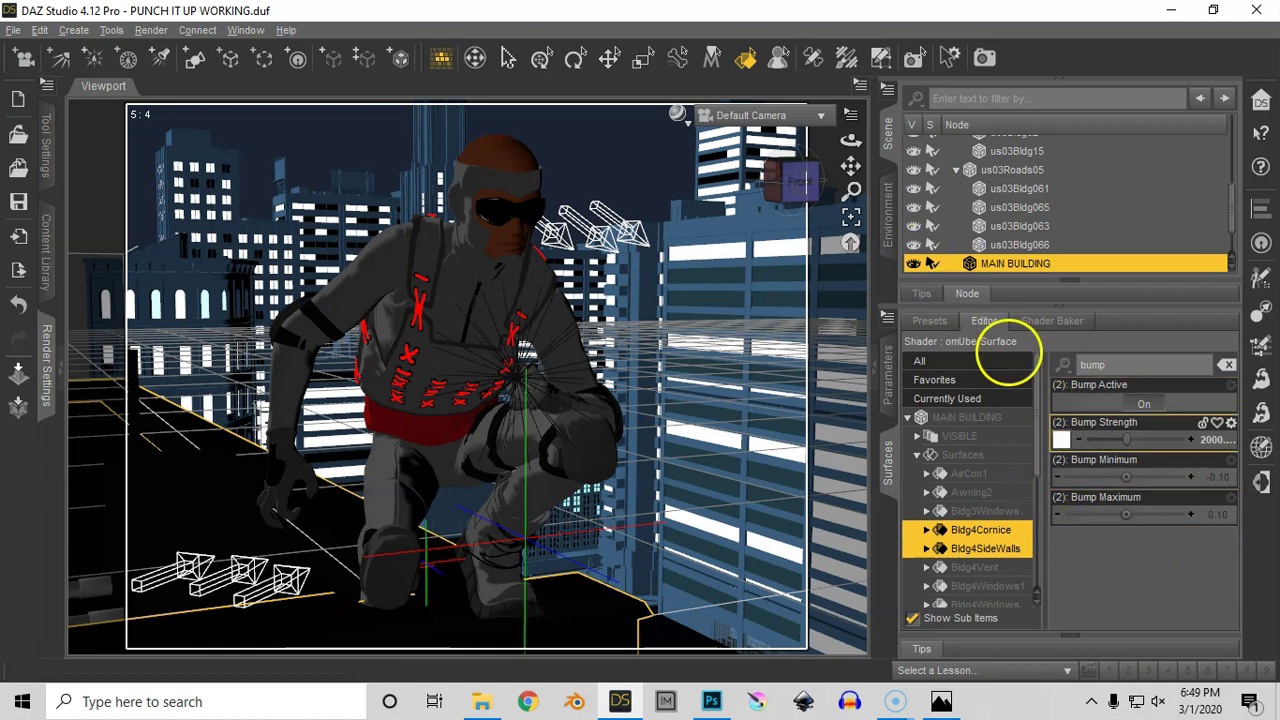
# Filter the two surfaces' properties by diffuse to look over the available color maps, and by ambient to review those settings.
pyautogui.click(1062, 364)
pyautogui.click(1073, 420)
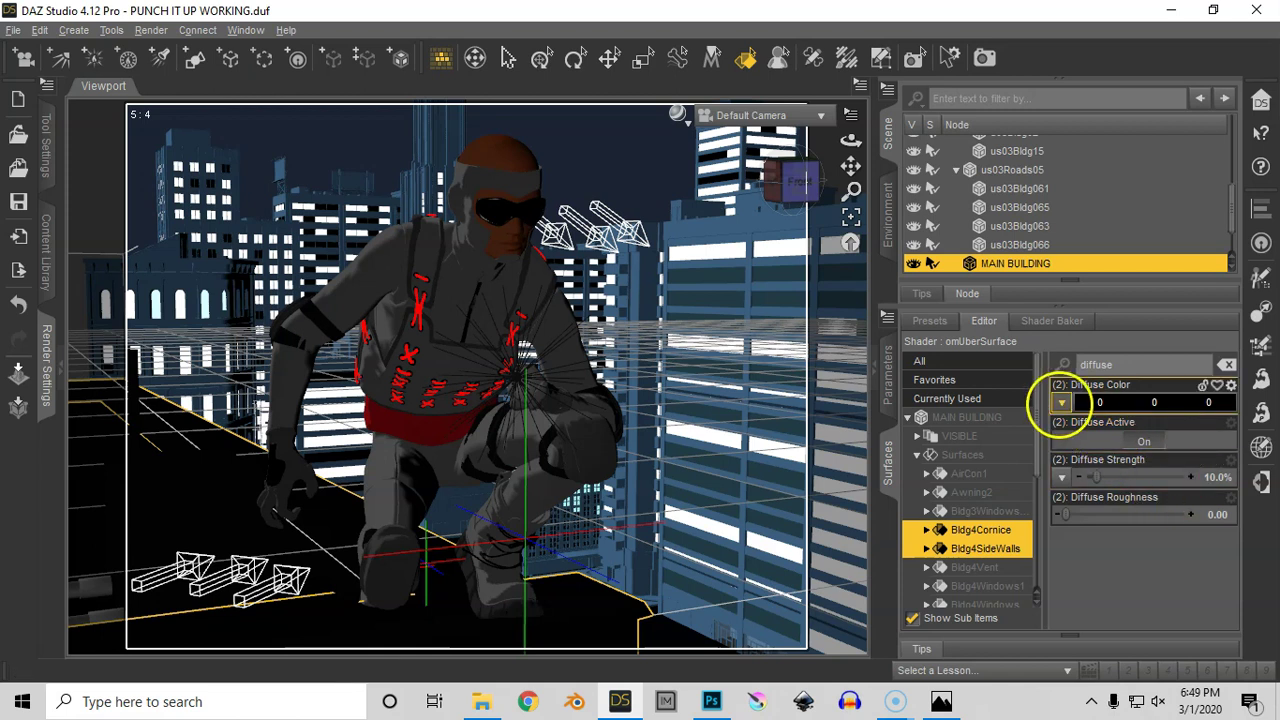
pyautogui.click(1061, 402)
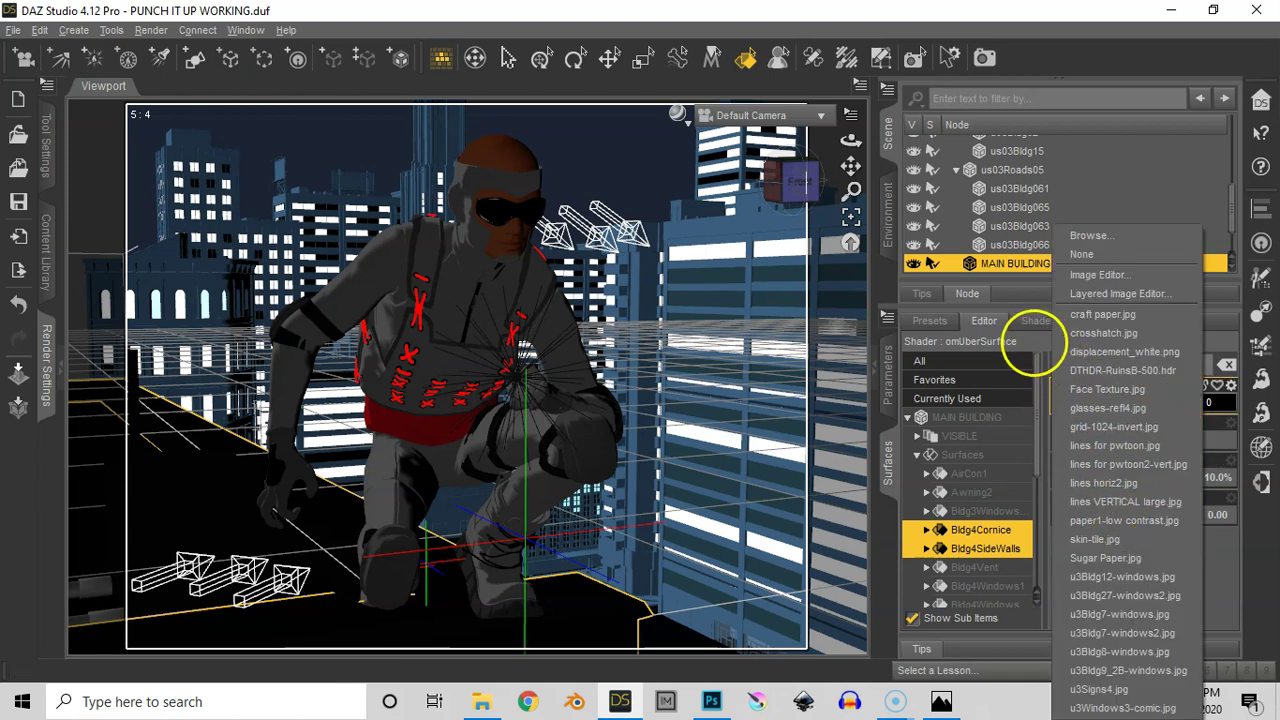
pyautogui.click(1034, 343)
pyautogui.click(1062, 366)
pyautogui.click(1086, 387)
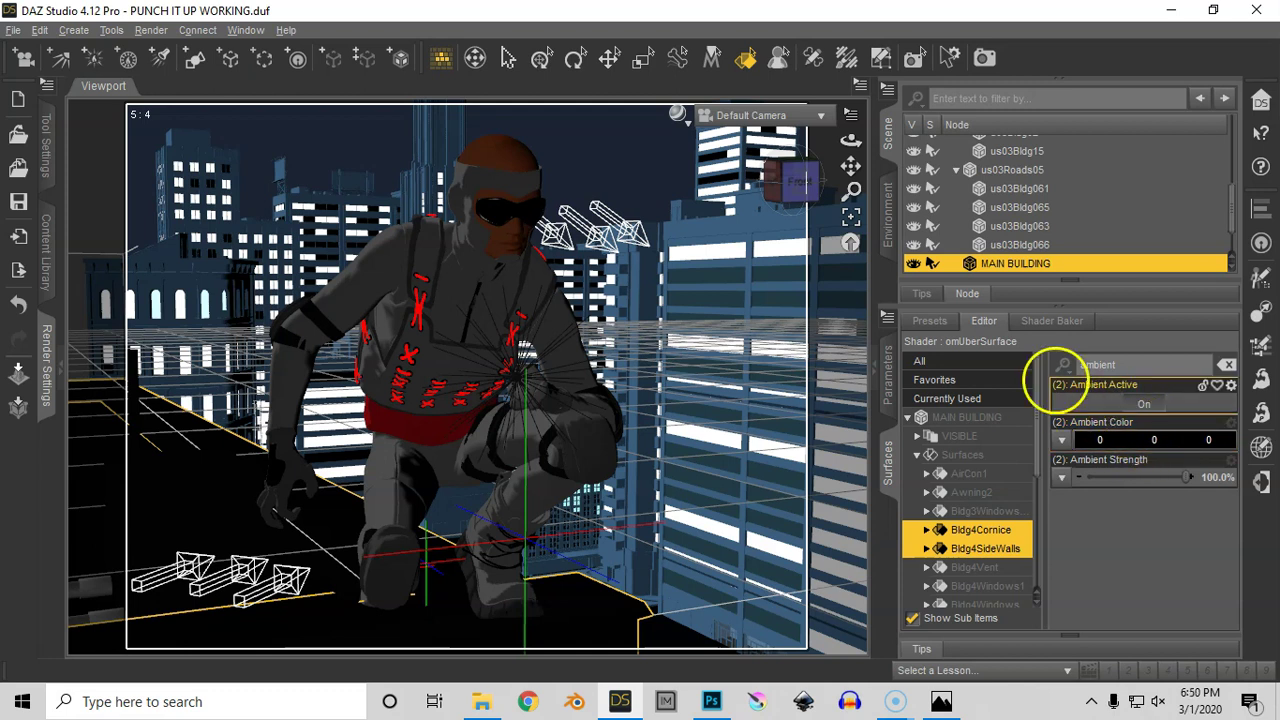
# Spot render the lower area of the view, covering the rooftop ledge and the crouching figure's body.
pyautogui.click(915, 57)
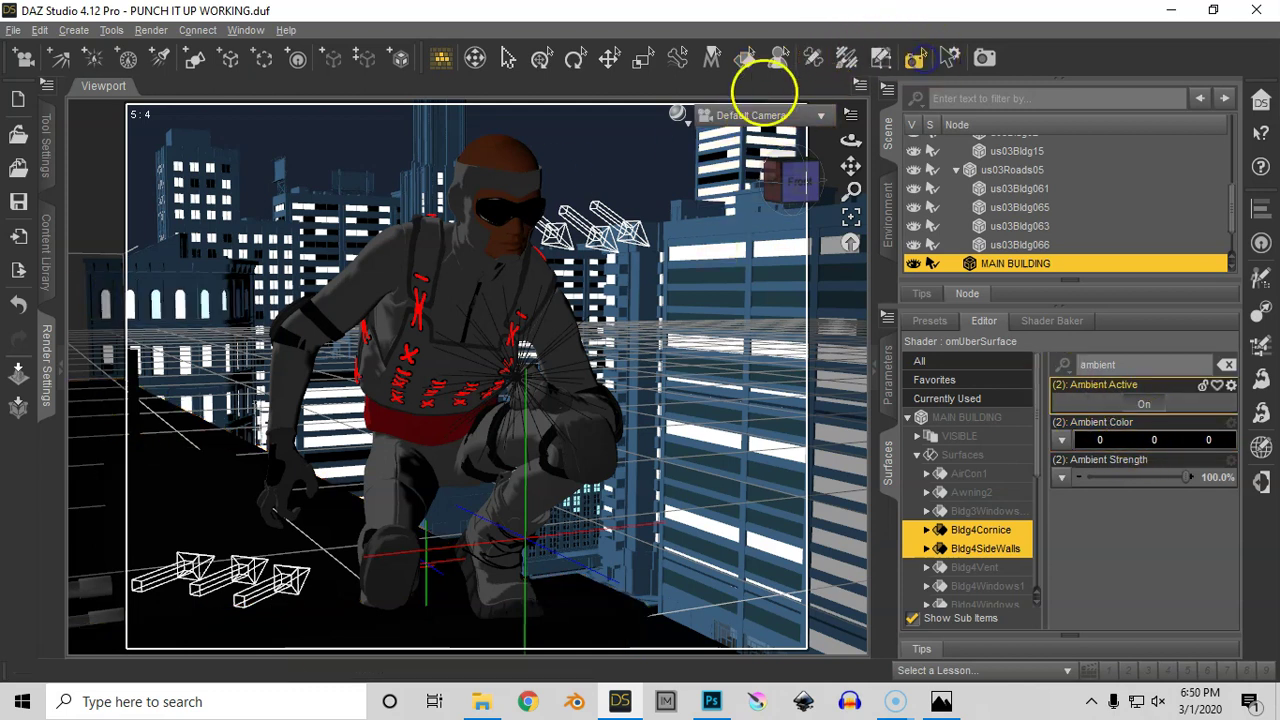
pyautogui.moveTo(100, 351); pyautogui.dragTo(740, 670)
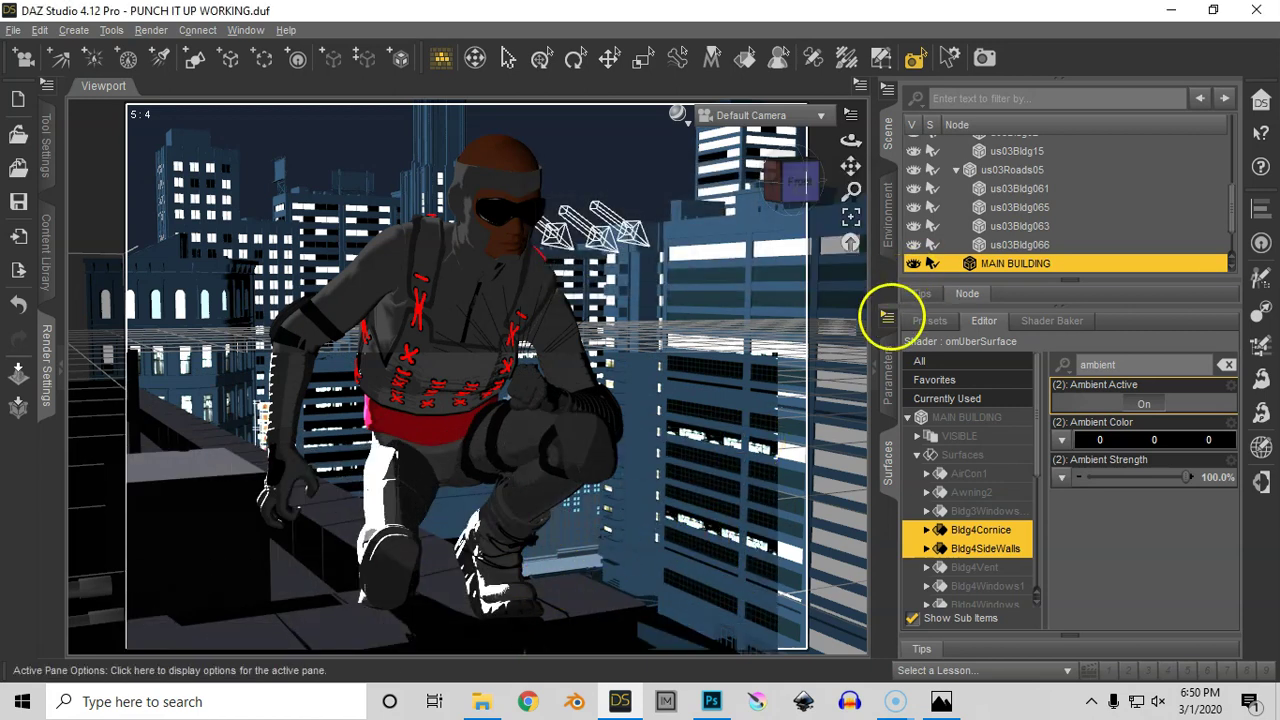
# Filter by displacement and assign lines VERTICAL large.jpg as the Displacement Strength map of Bldg4Cornice and Bldg4SideWalls.
pyautogui.click(1063, 365)
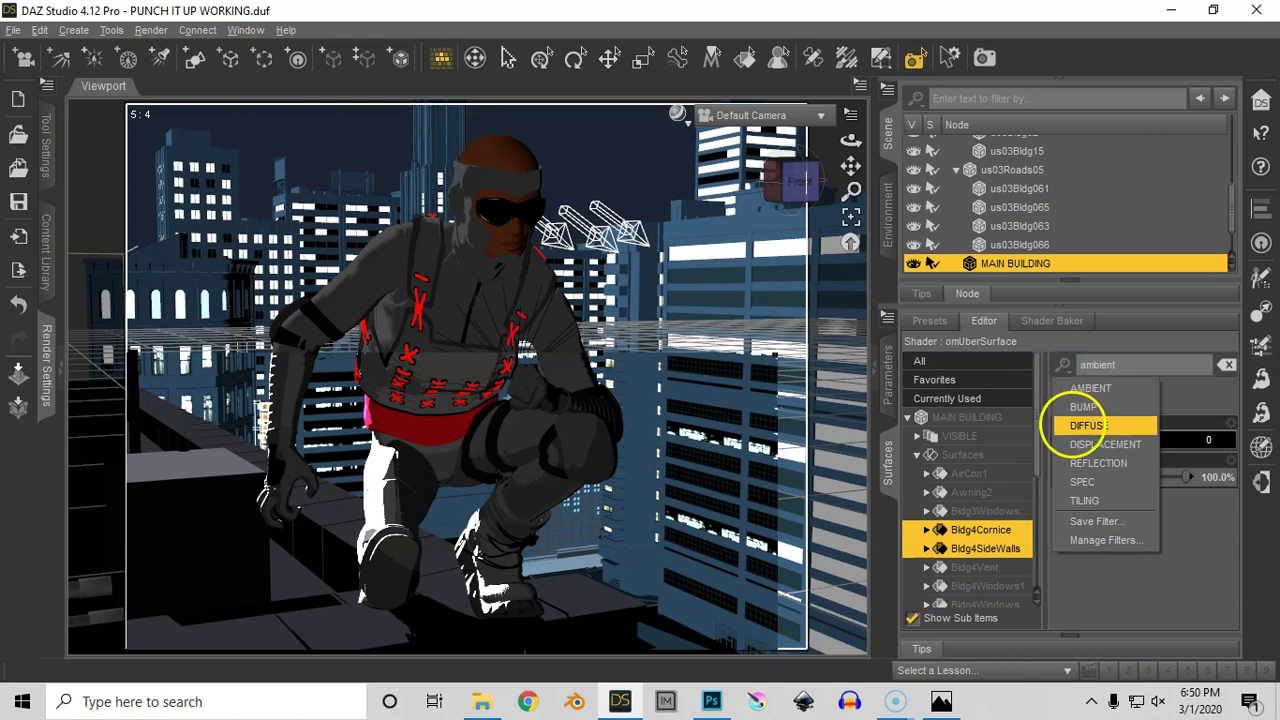
pyautogui.click(1097, 444)
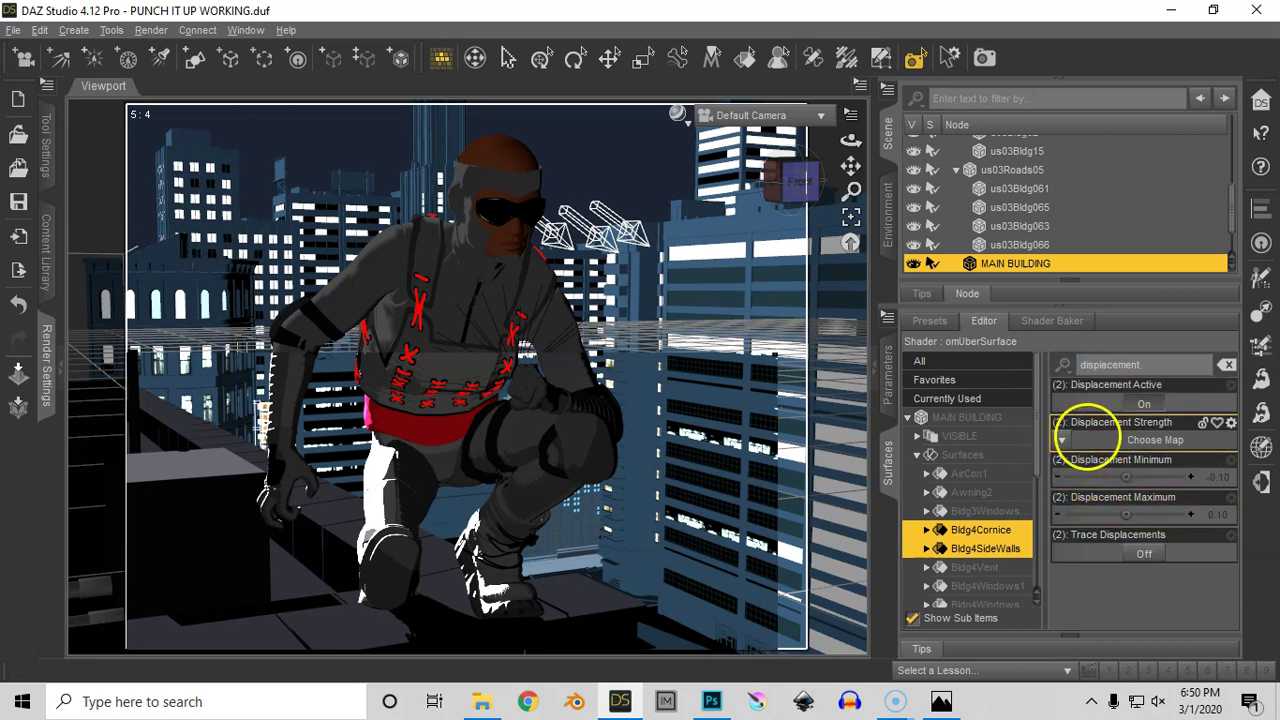
pyautogui.click(1063, 441)
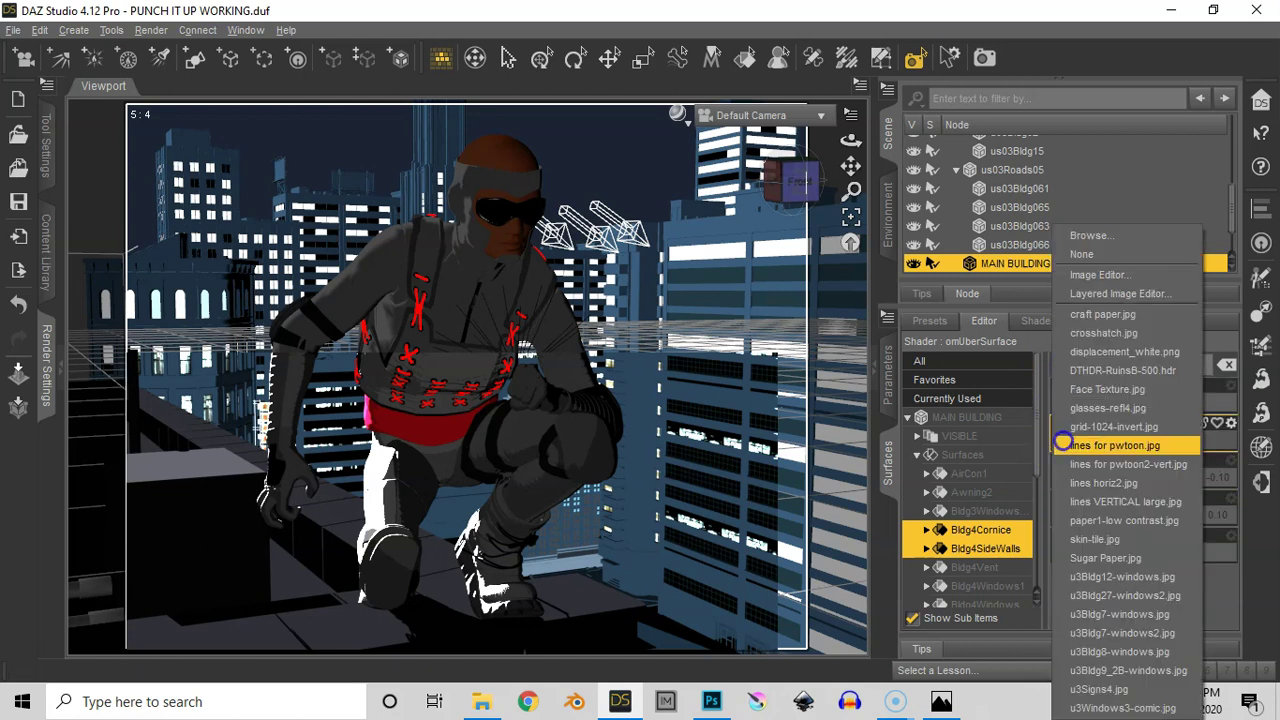
pyautogui.click(1090, 500)
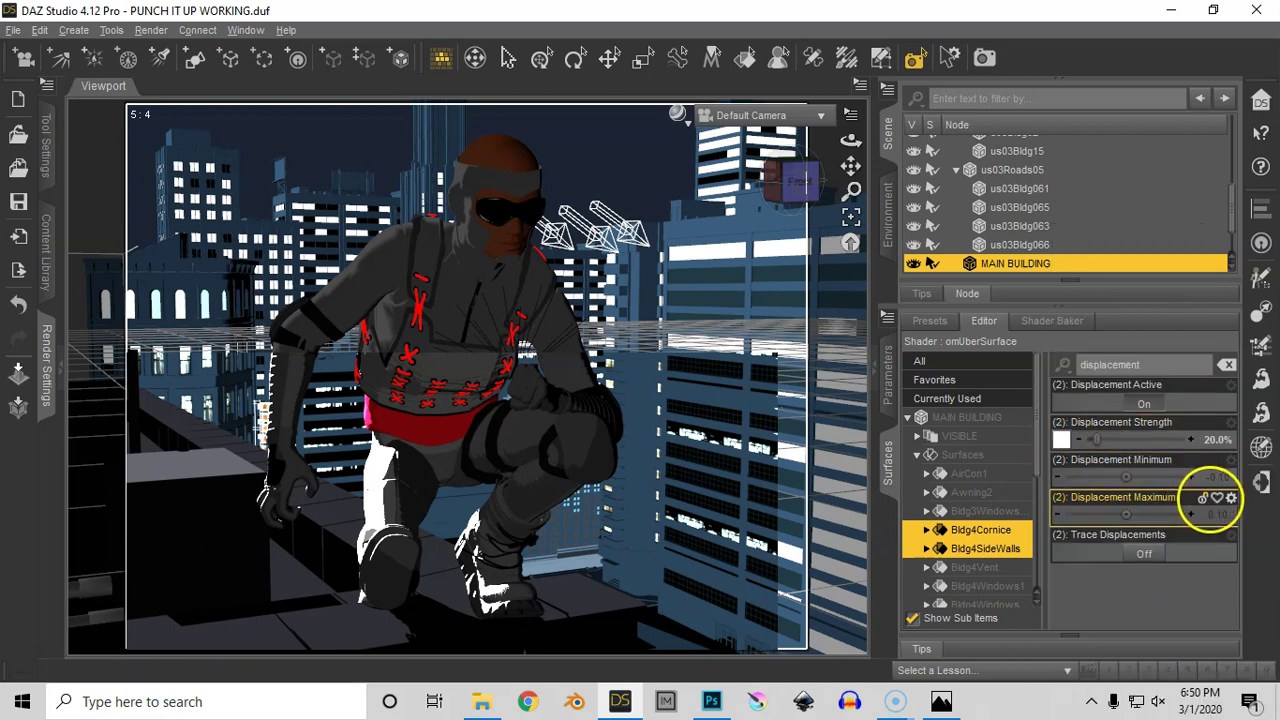
pyautogui.doubleClick(1209, 441)
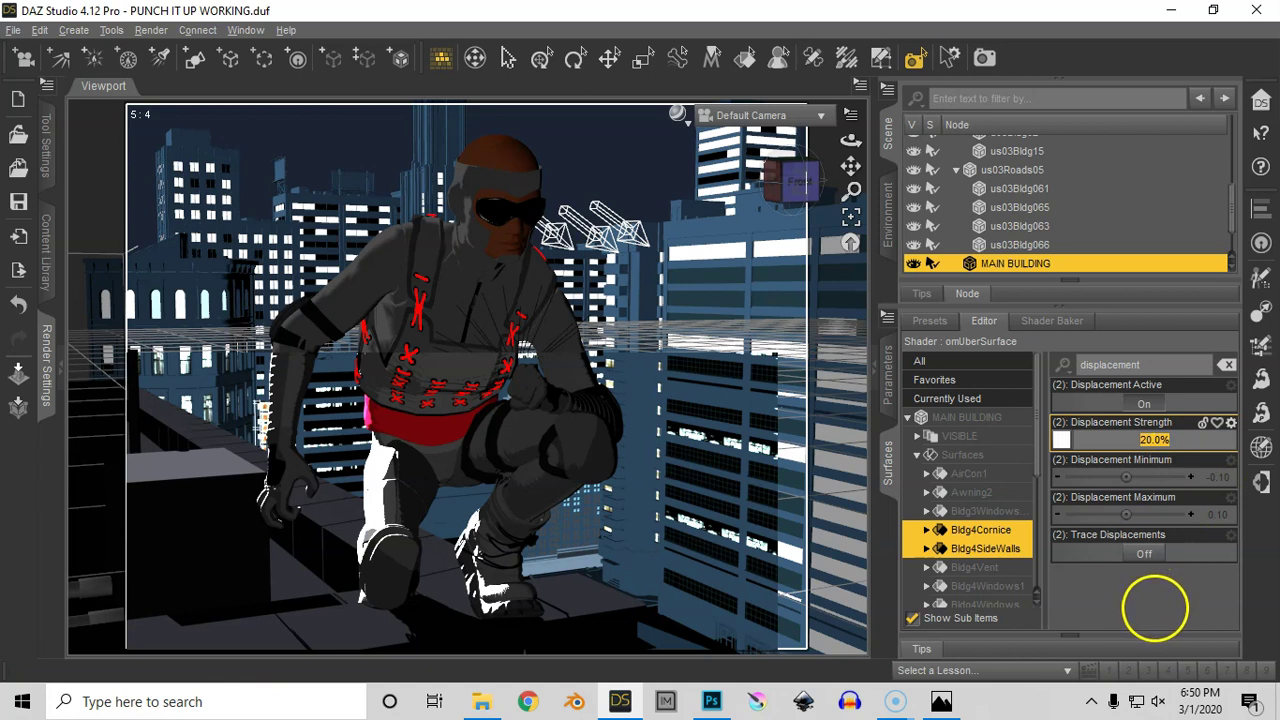
pyautogui.click(1155, 607)
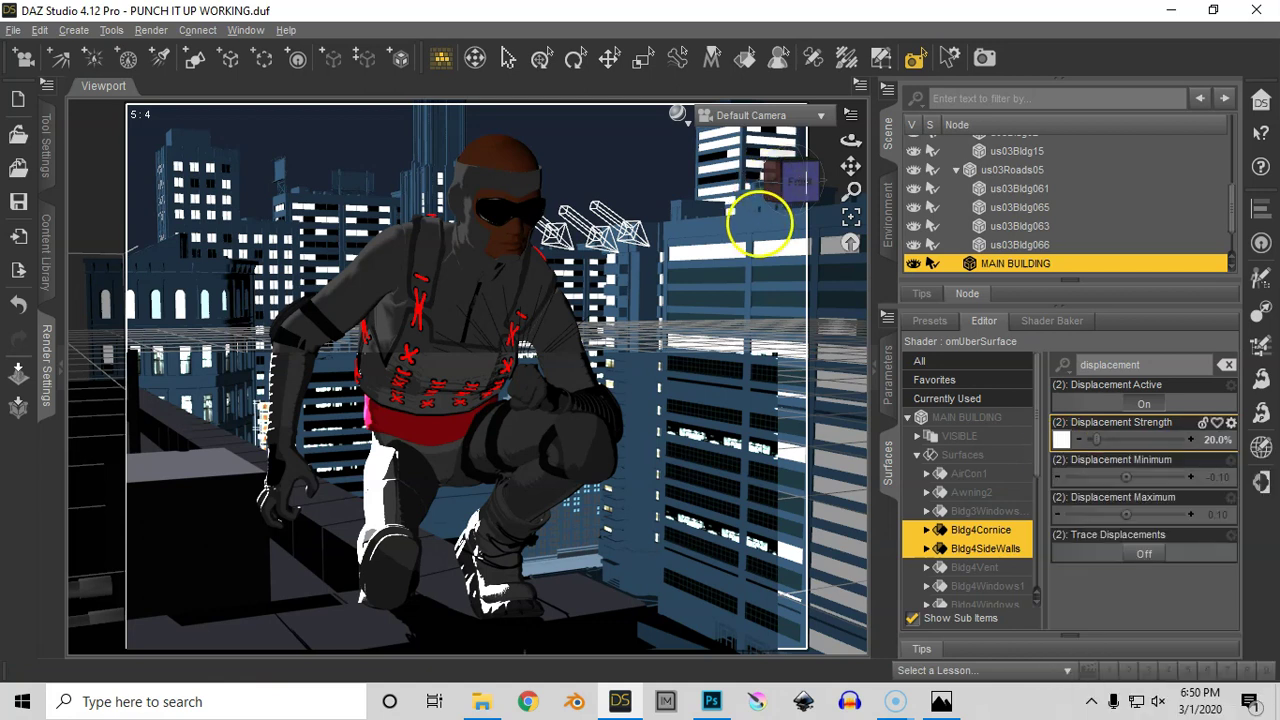
# Spot render the lower area of the view and review the Rooftop surface's bump, ambient and specular settings.
pyautogui.moveTo(130, 366); pyautogui.dragTo(797, 662)
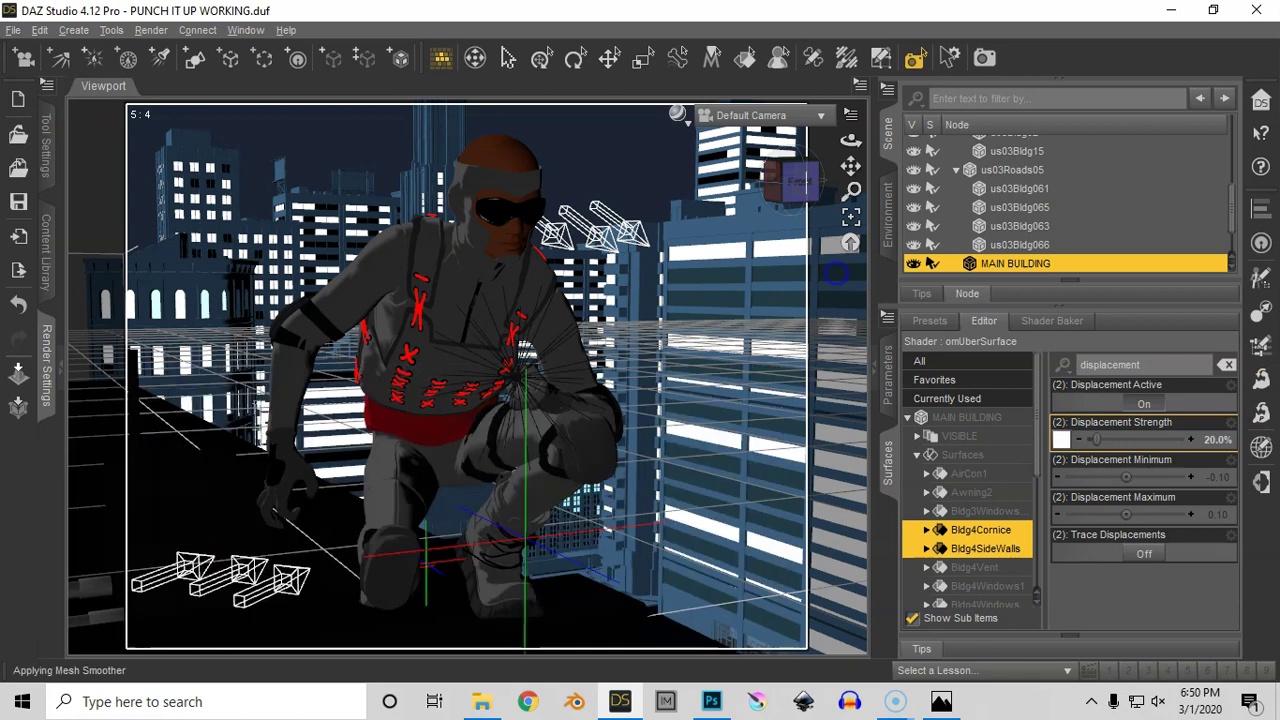
pyautogui.scroll(-3, 1029, 594)
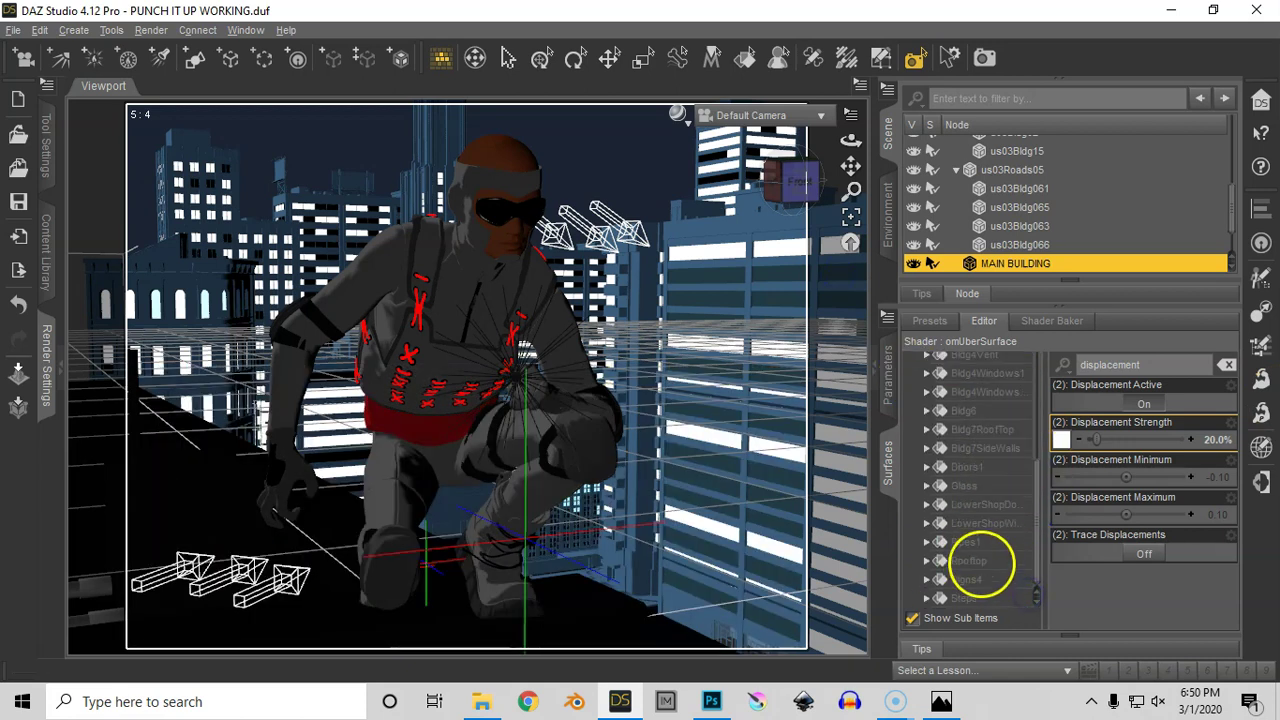
pyautogui.click(968, 560)
pyautogui.click(1064, 378)
pyautogui.click(1063, 365)
pyautogui.click(1083, 406)
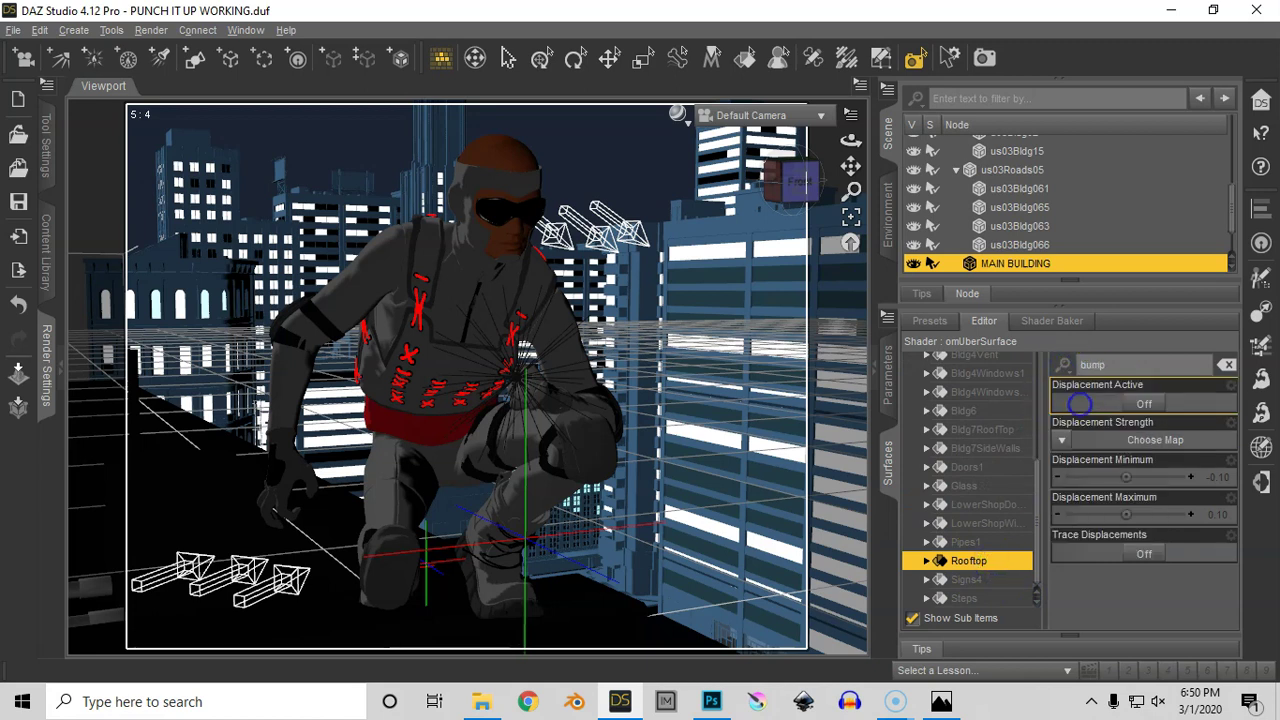
pyautogui.click(1063, 365)
pyautogui.click(1088, 388)
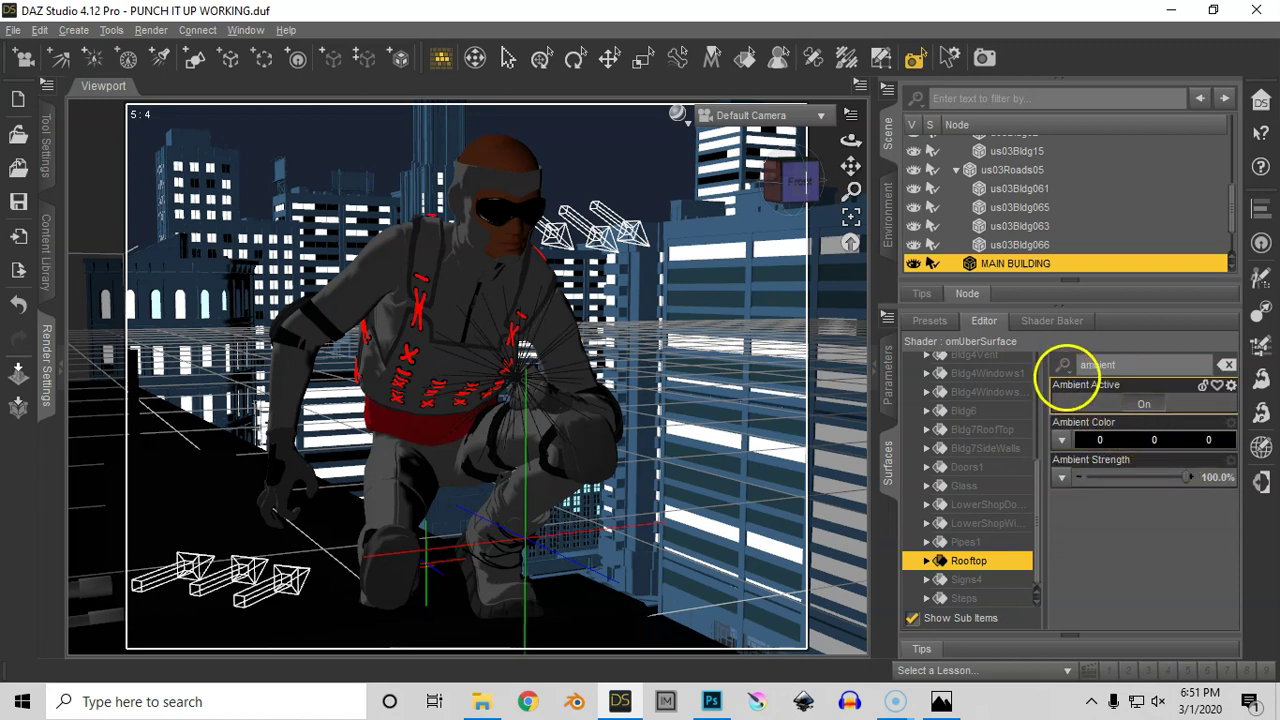
pyautogui.click(1063, 365)
pyautogui.click(1090, 482)
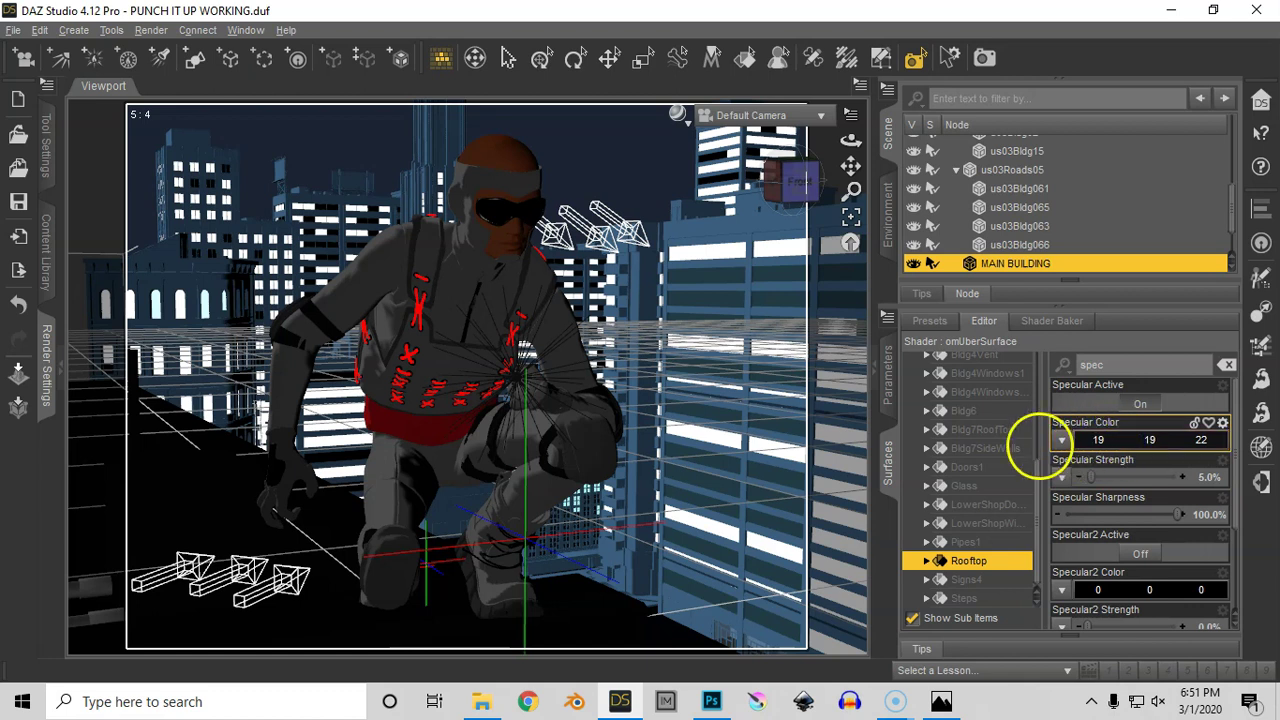
# Set the AirCon1 surface's Diffuse Color to 4, 5, 8 and assign lines horiz2.jpg as its Diffuse Color map.
pyautogui.scroll(5, 1036, 485)
pyautogui.click(985, 474)
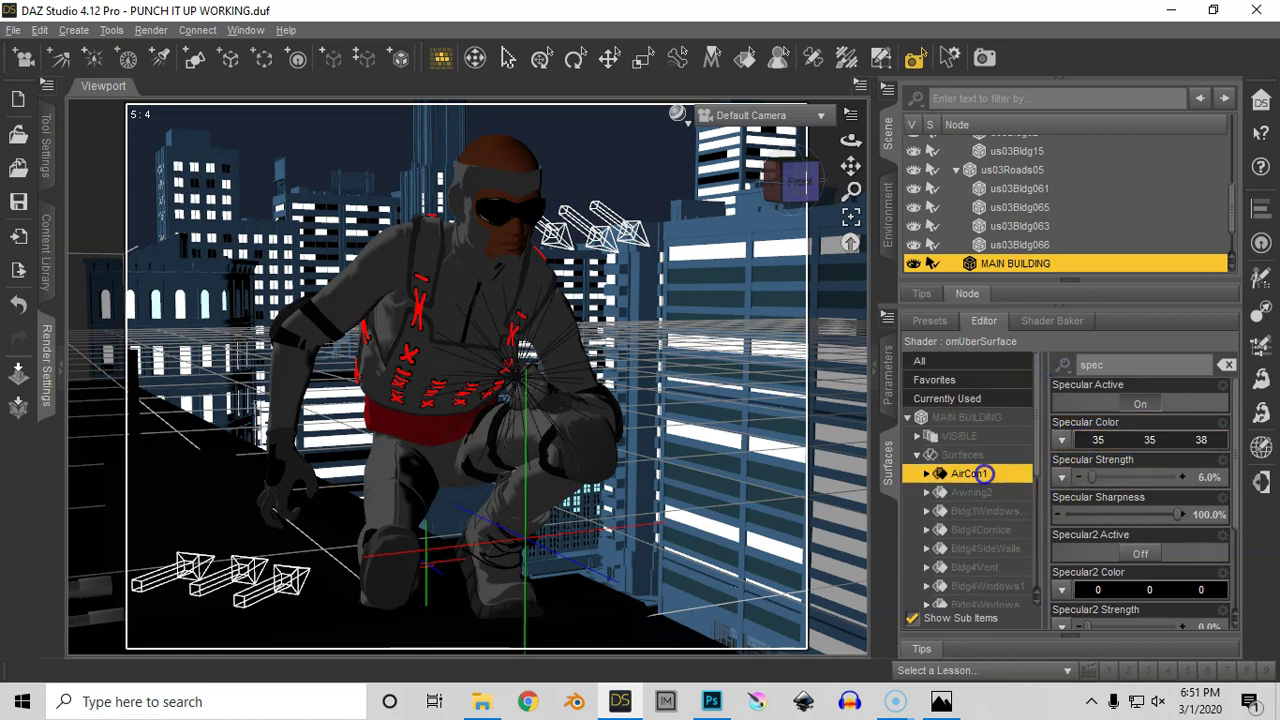
pyautogui.click(745, 57)
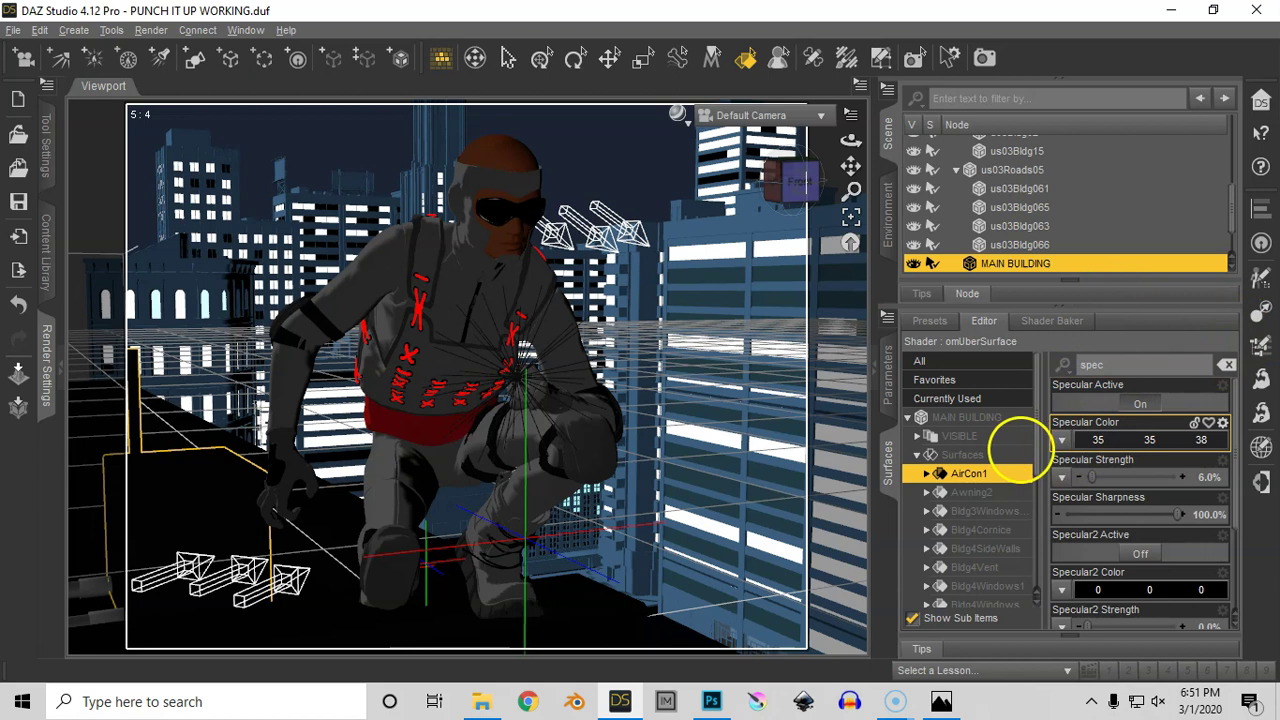
pyautogui.click(1066, 364)
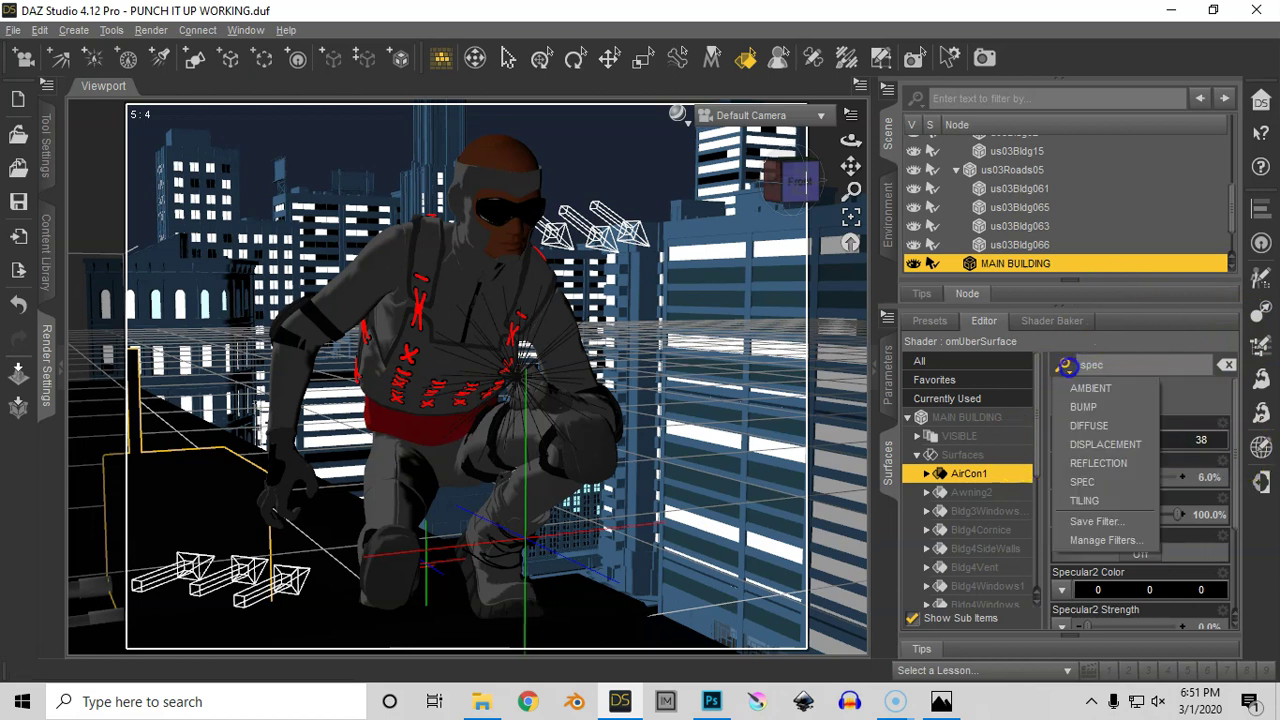
pyautogui.click(1089, 425)
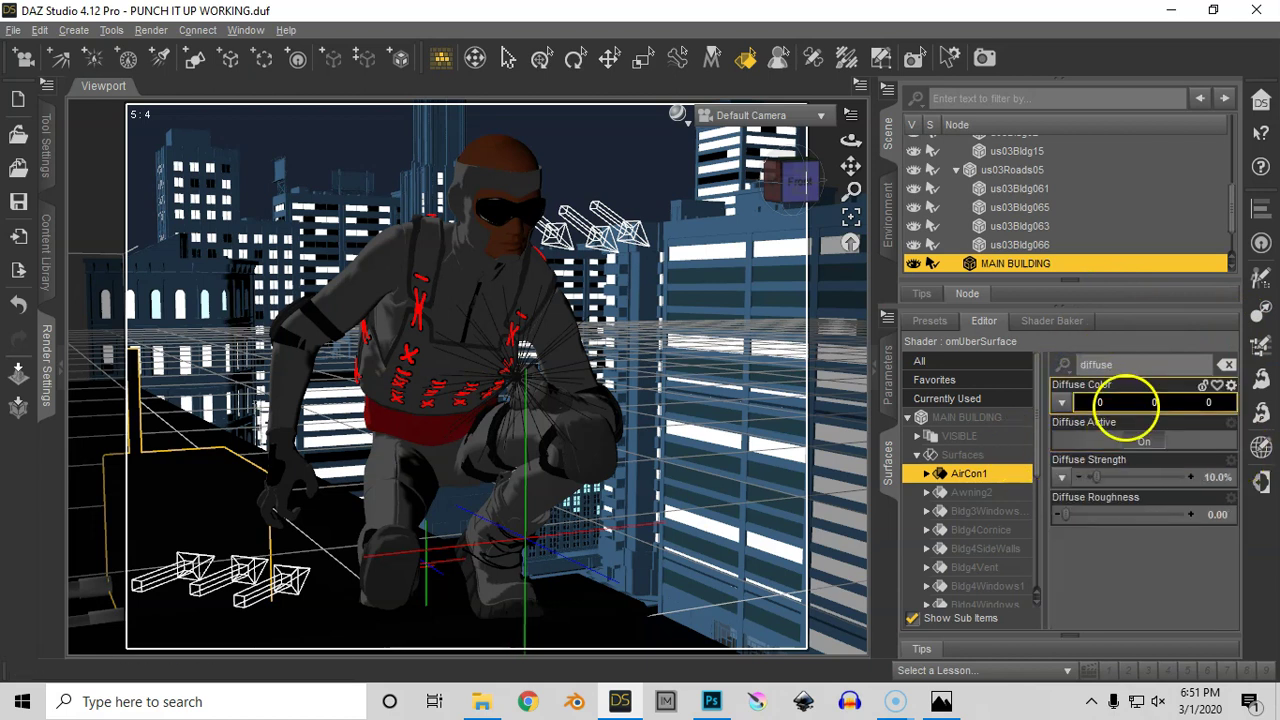
pyautogui.click(1113, 401)
pyautogui.click(557, 410)
pyautogui.click(581, 409)
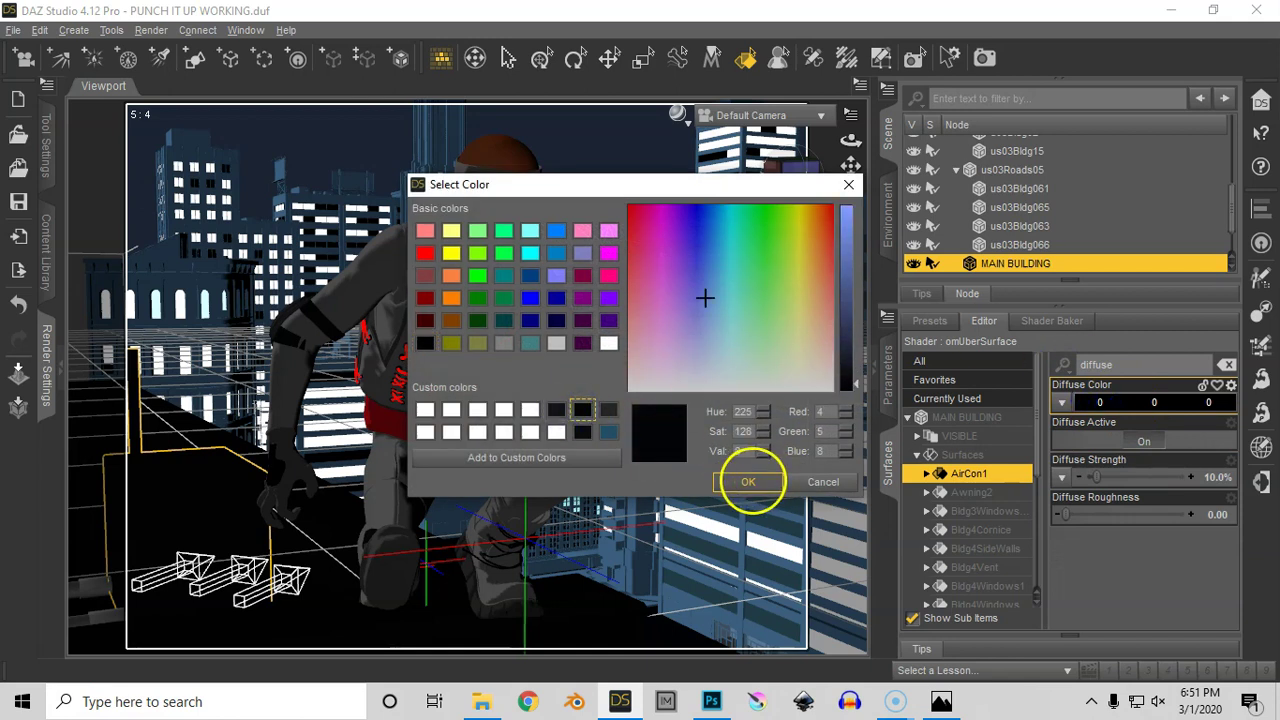
pyautogui.click(748, 483)
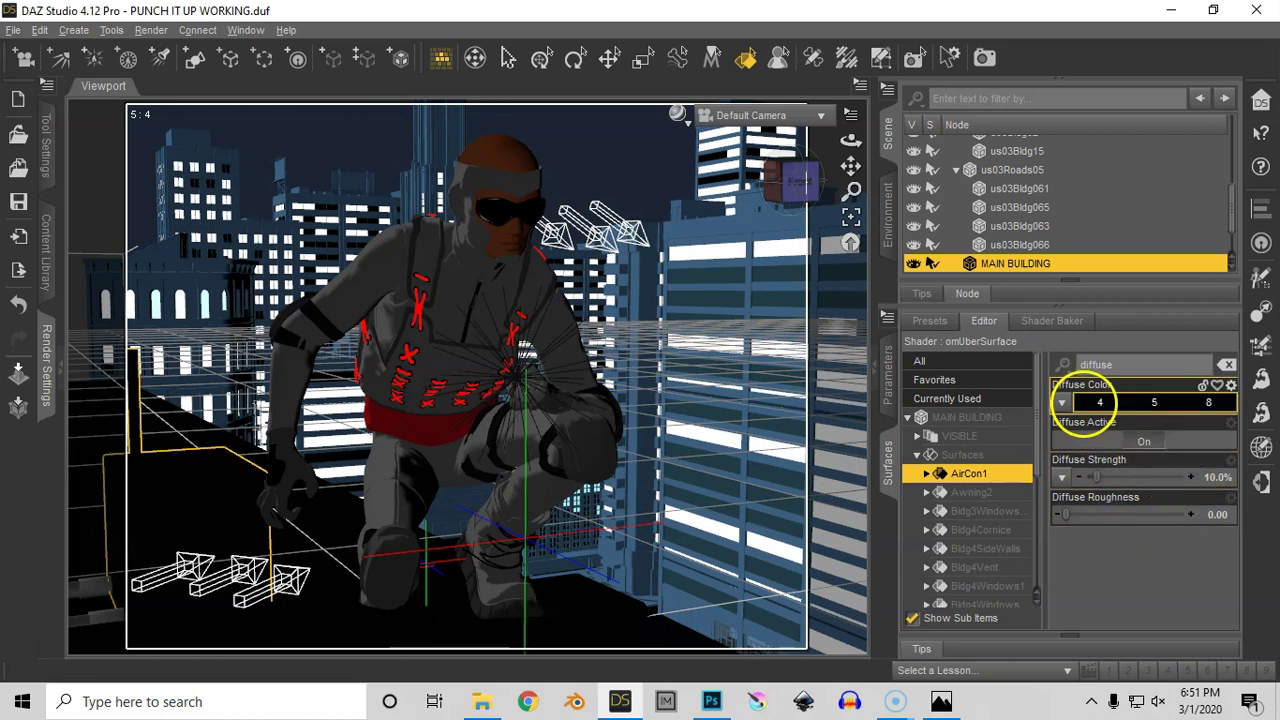
pyautogui.click(1062, 402)
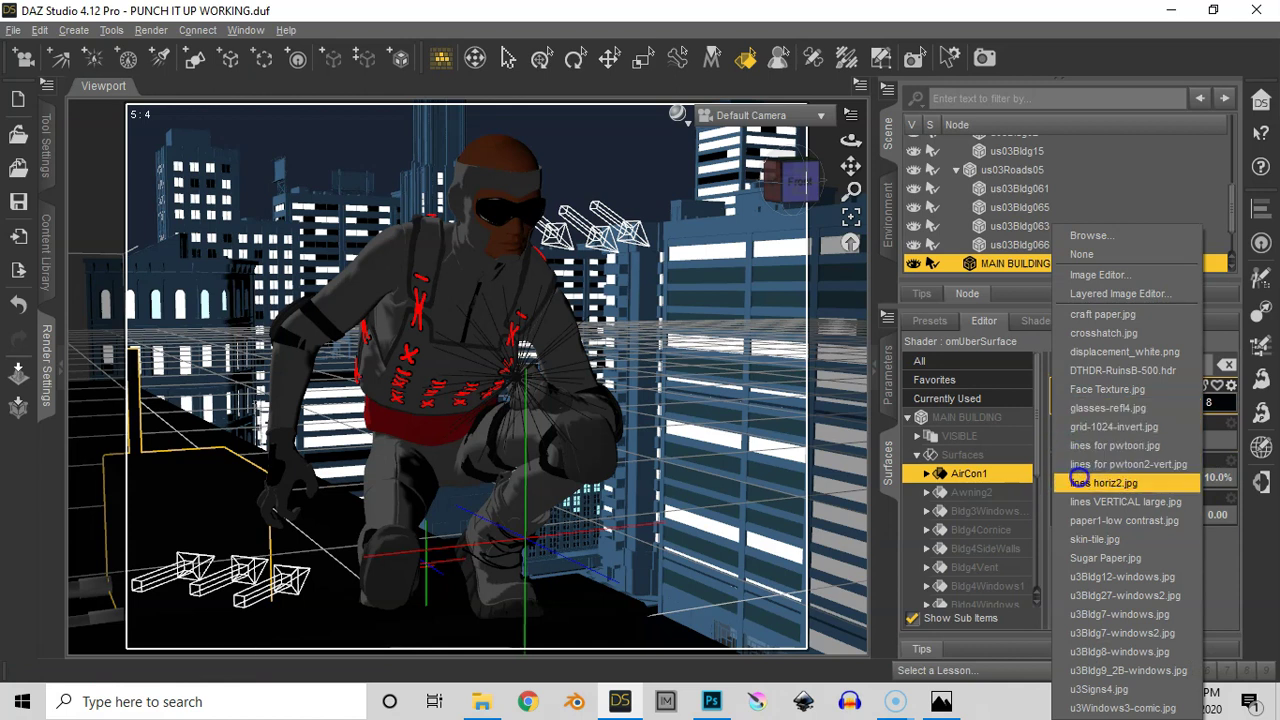
pyautogui.click(1073, 482)
# Filter AirCon1's properties by bump, assign lines horiz2.jpg as the Bump Strength map and set the strength to 100%.
pyautogui.click(1062, 364)
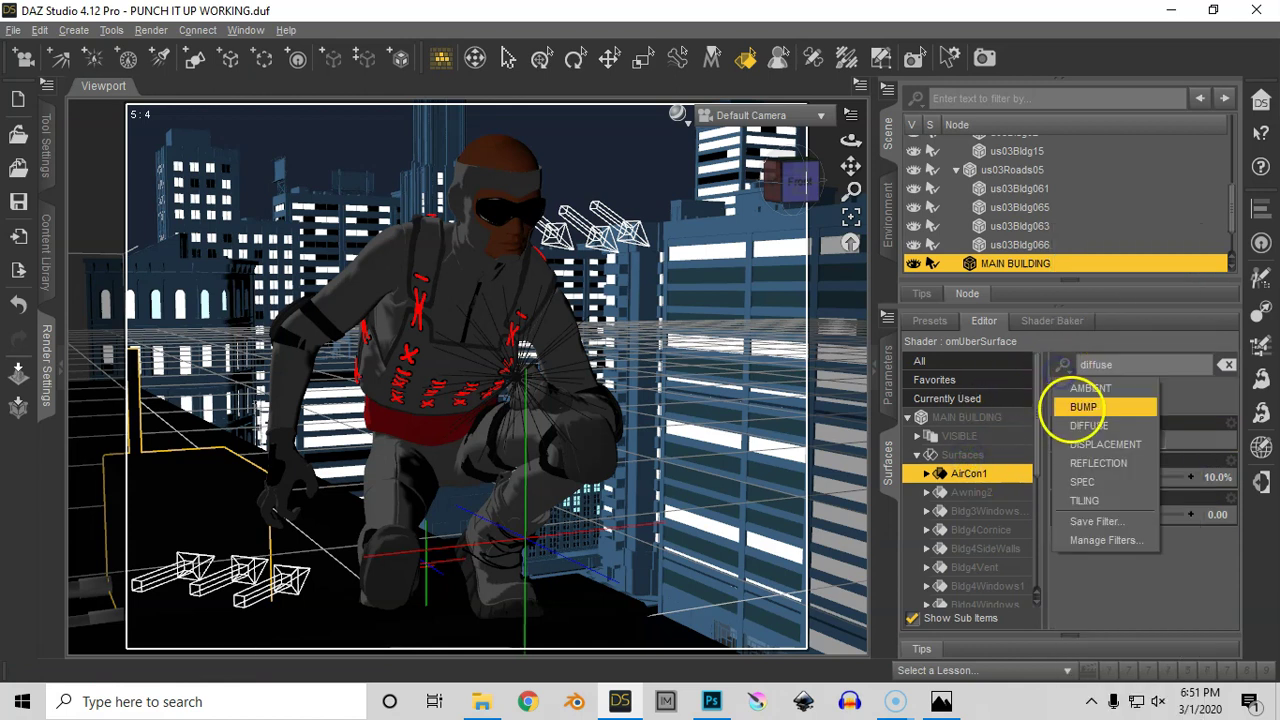
pyautogui.click(1078, 403)
pyautogui.click(1062, 443)
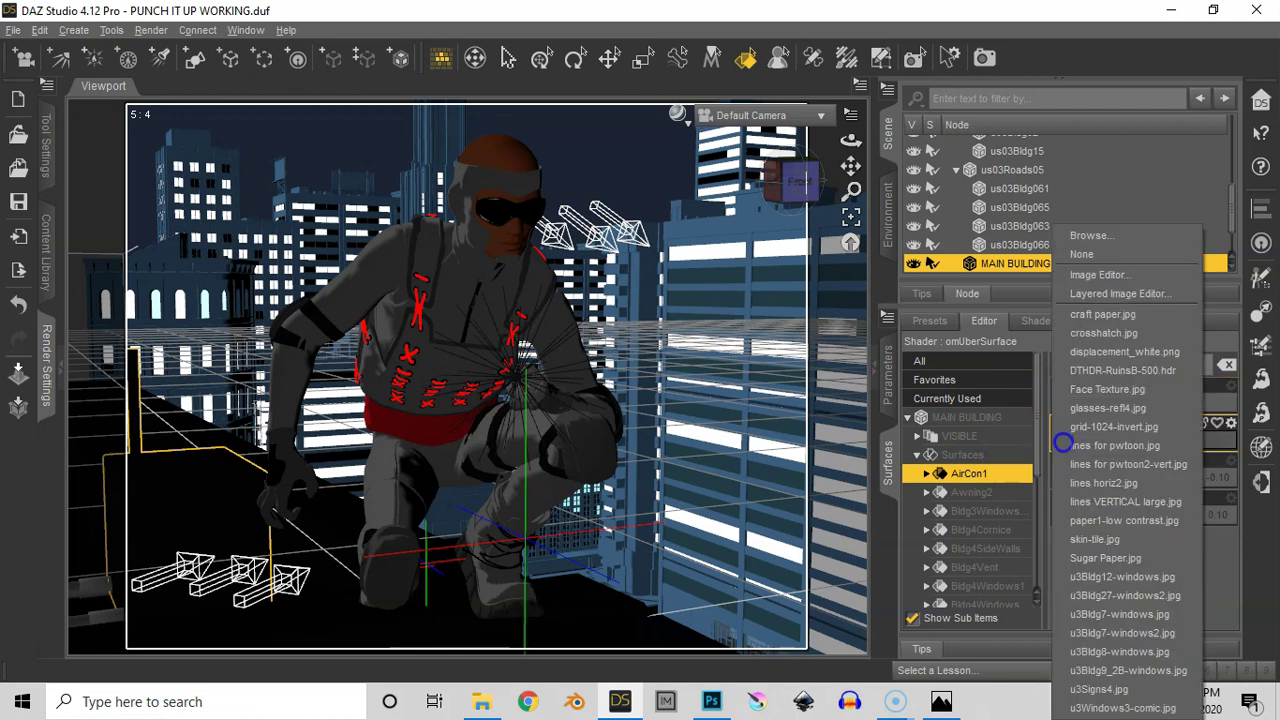
pyautogui.click(1097, 482)
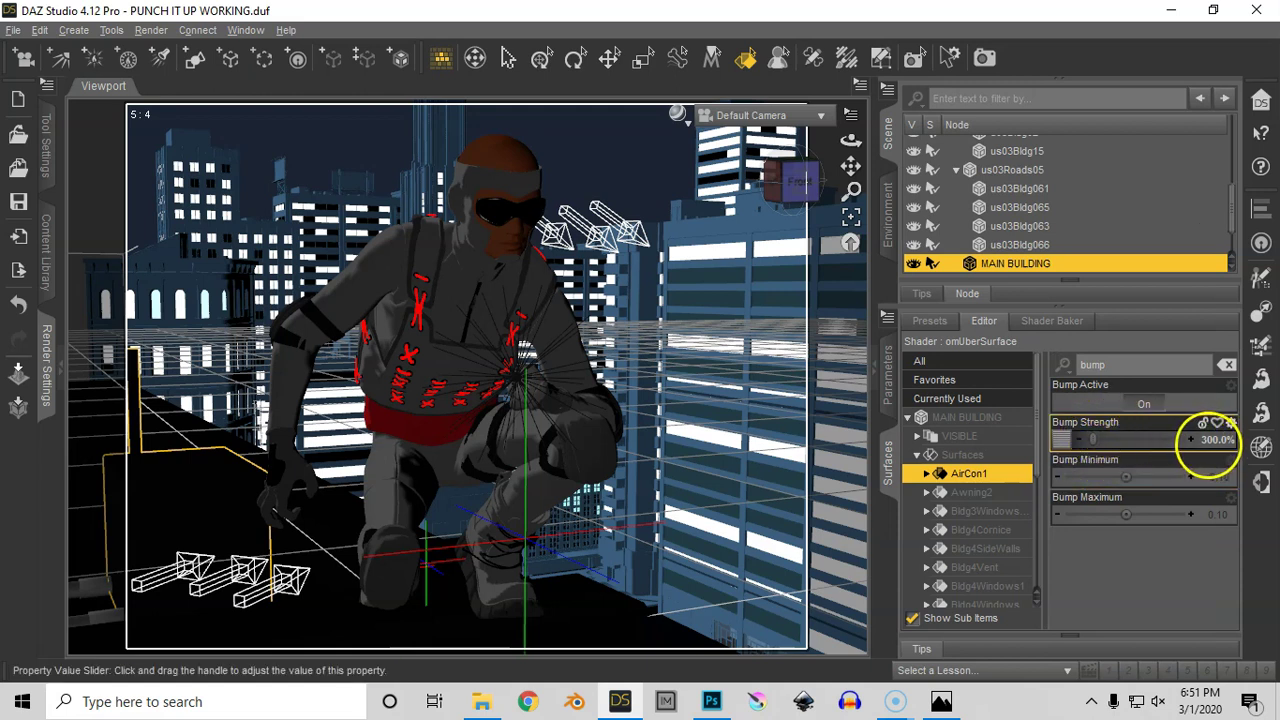
pyautogui.click(1209, 440)
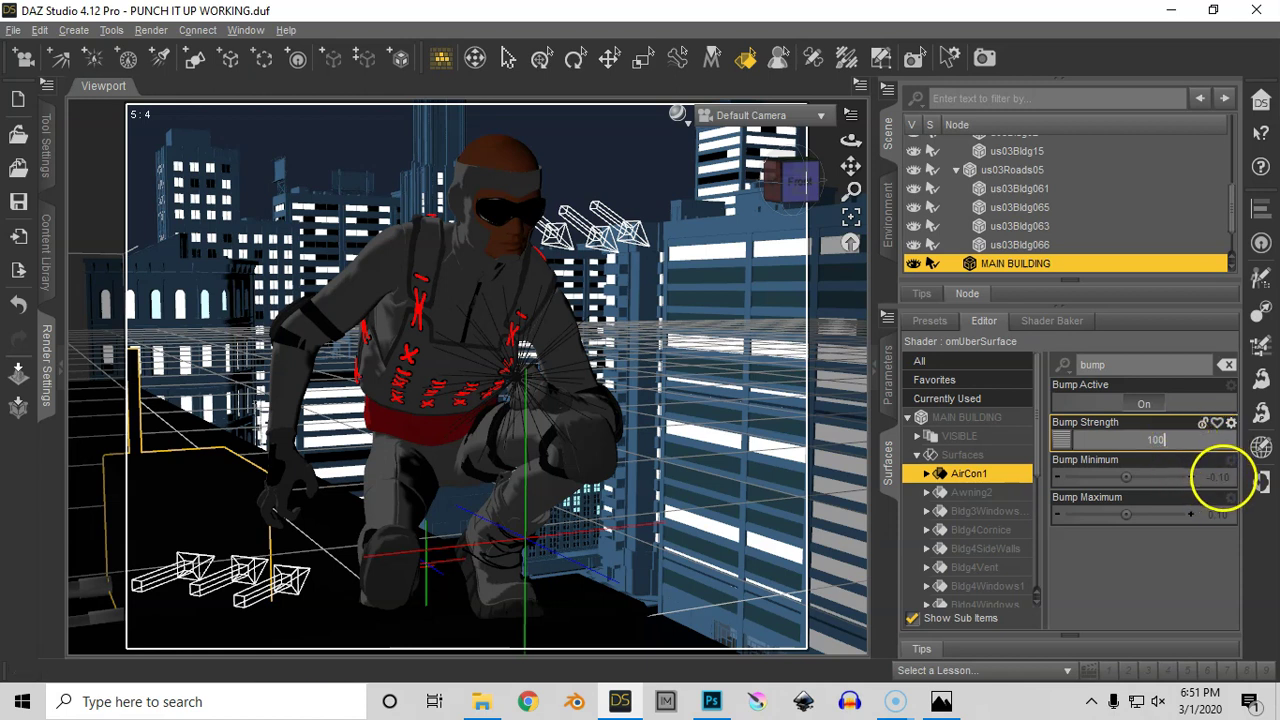
pyautogui.press('Return')
# Set AirCon1's Bump Minimum to -0.15 and Bump Maximum to 0.50.
pyautogui.click(1215, 477)
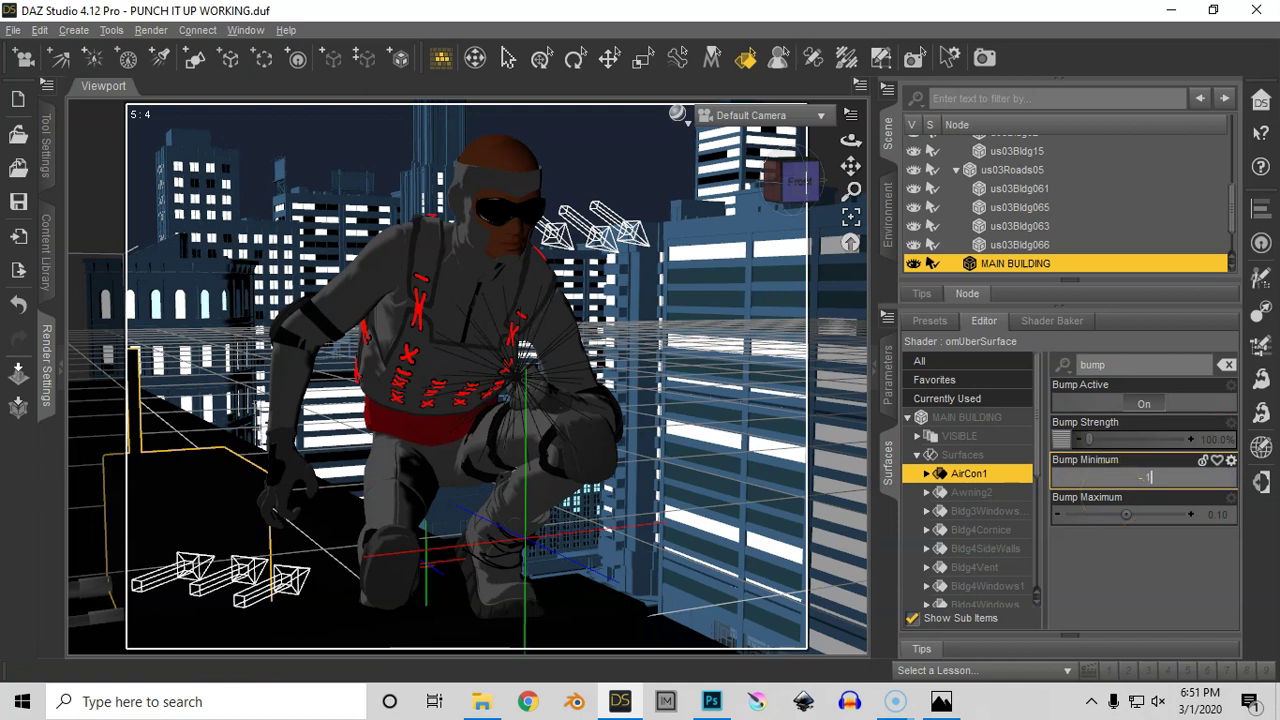
pyautogui.press('Return')
pyautogui.click(1214, 515)
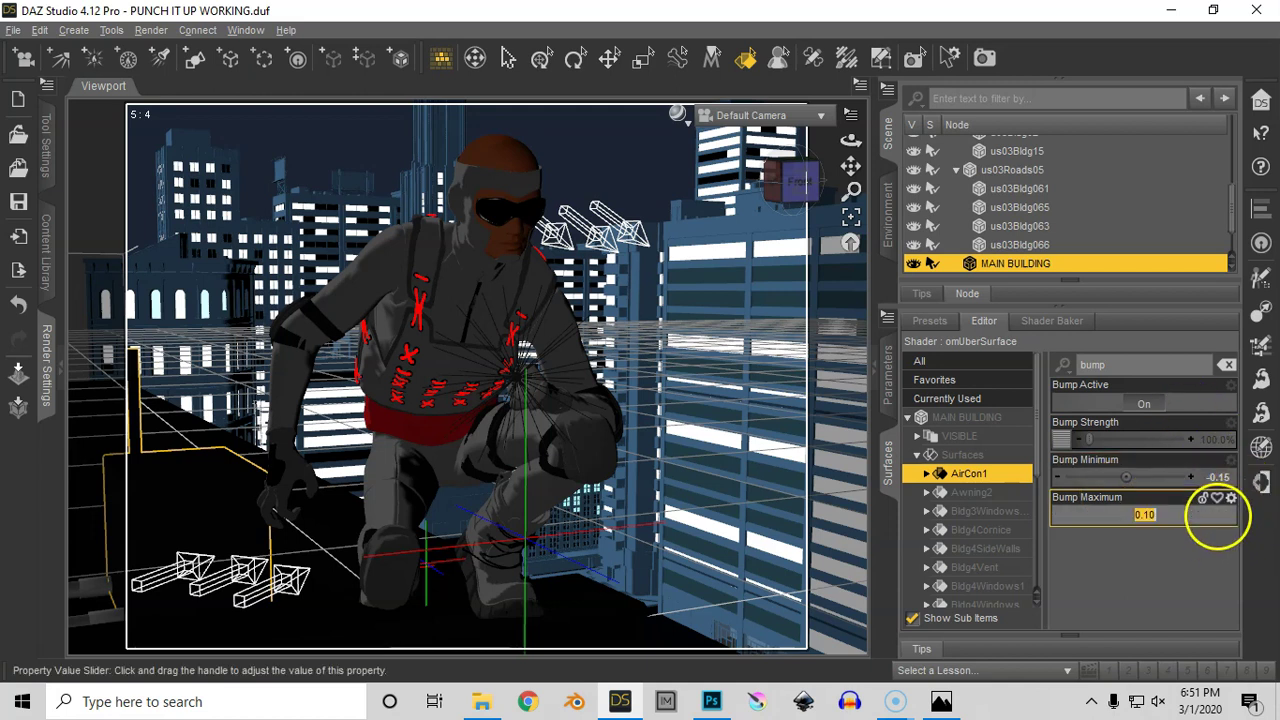
pyautogui.write('0.5')
pyautogui.press('Return')
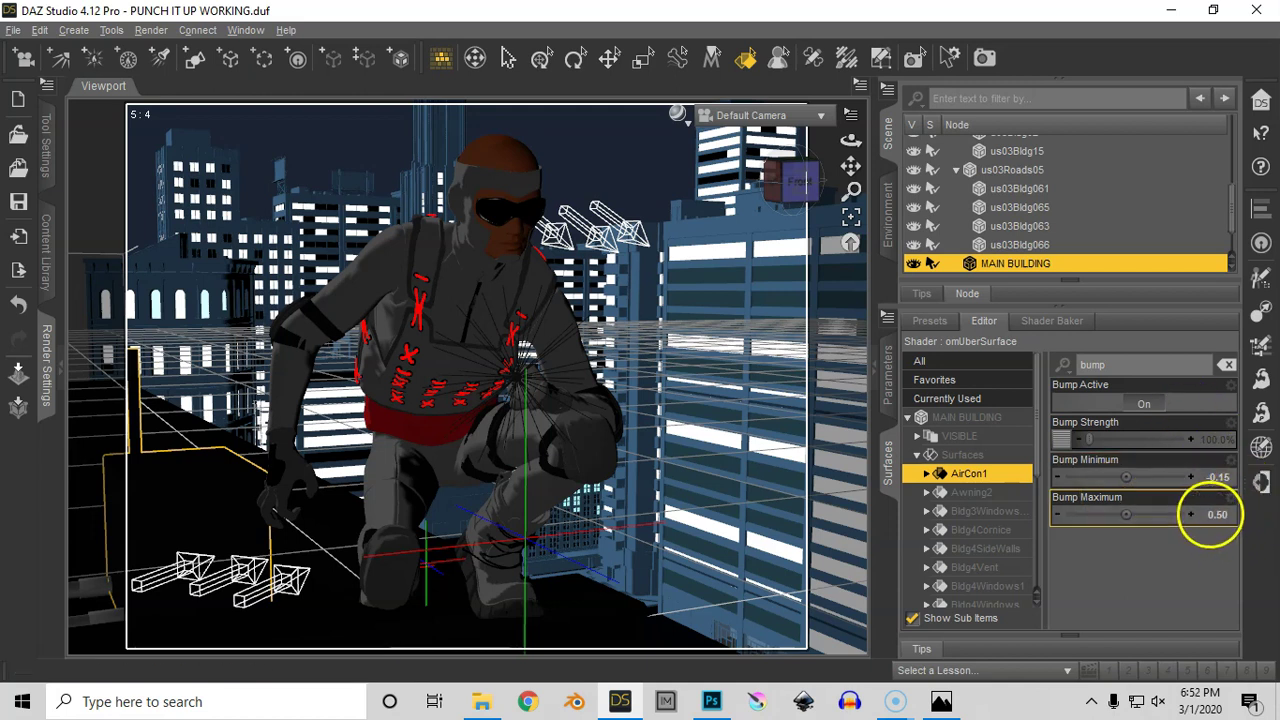
# Spot render the area around the air-conditioning unit, the adjoining ledge and the figure's lowered hand.
pyautogui.click(914, 57)
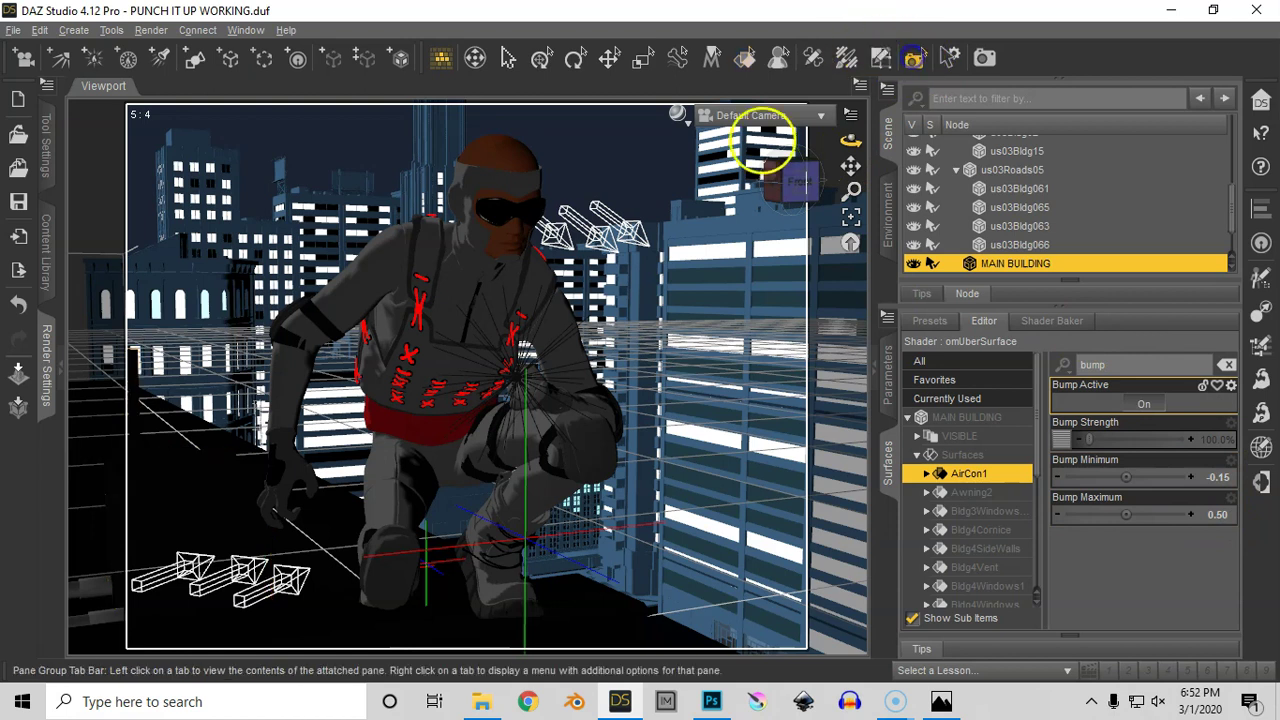
pyautogui.moveTo(108, 336); pyautogui.dragTo(426, 639)
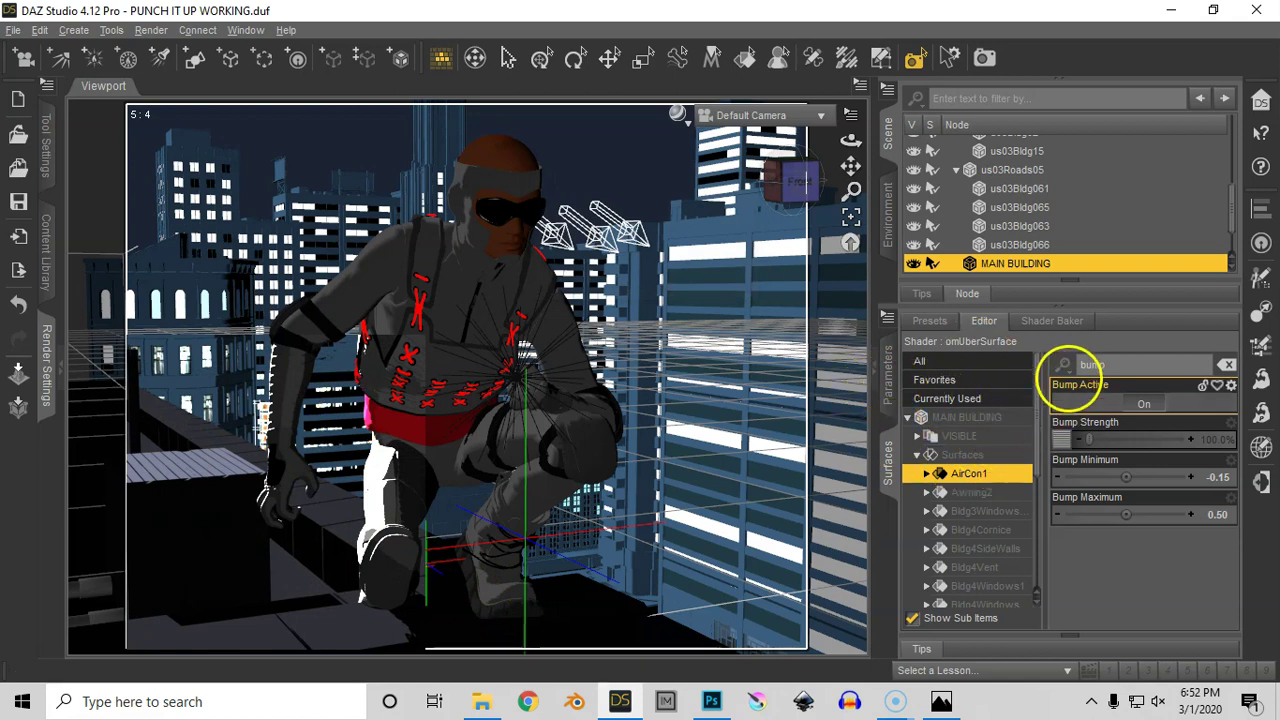
# Filter AirCon1's properties by spec and set its Specular Color to 11, 11, 11.
pyautogui.click(1063, 365)
pyautogui.click(1082, 481)
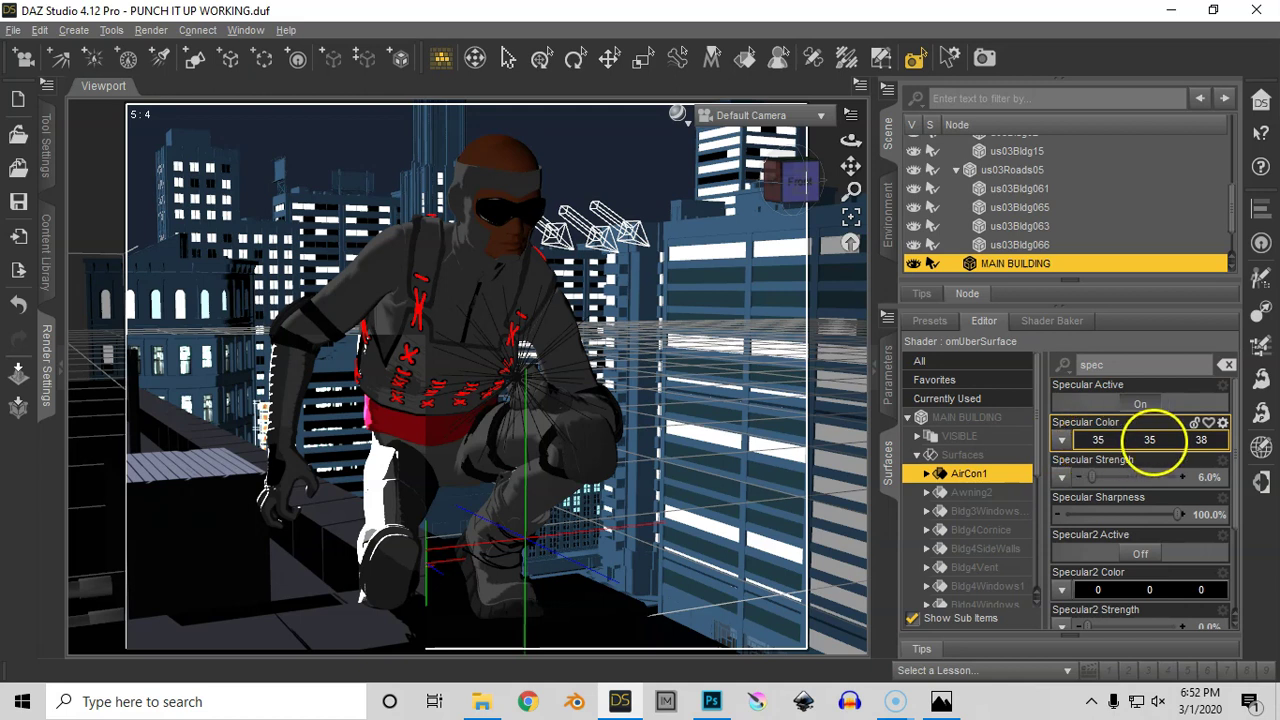
pyautogui.click(1150, 440)
pyautogui.click(585, 431)
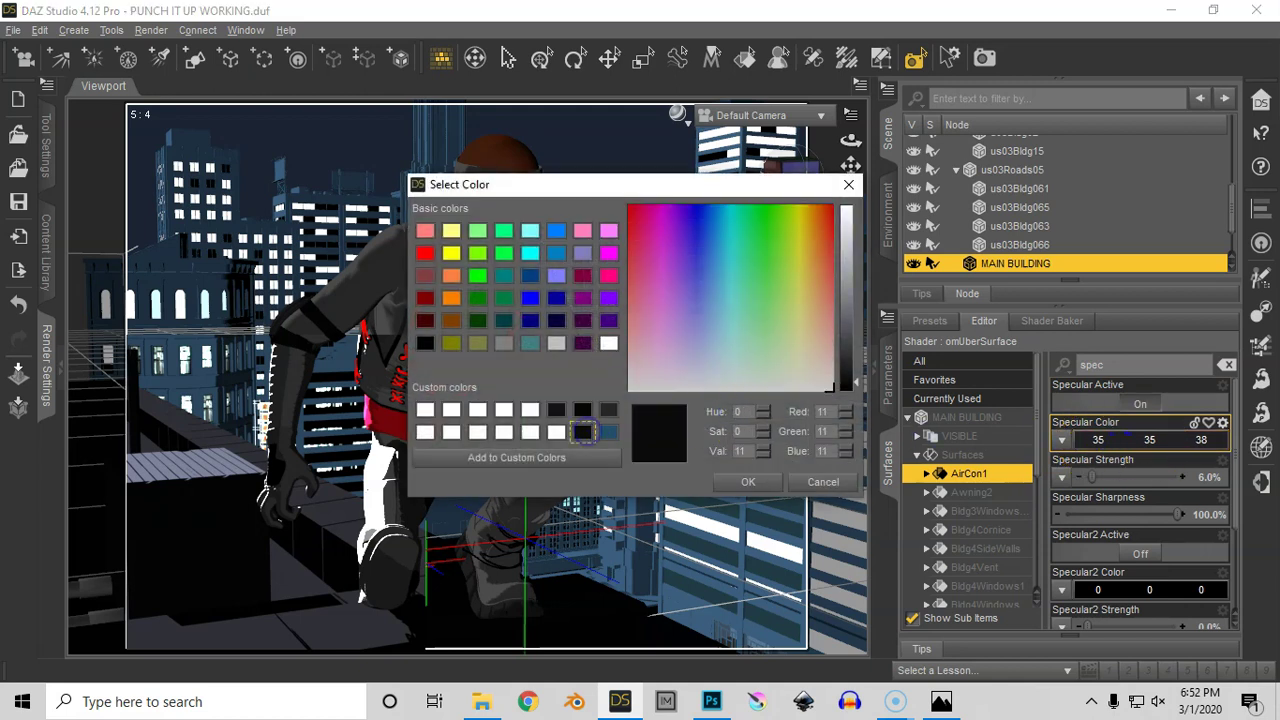
pyautogui.click(748, 481)
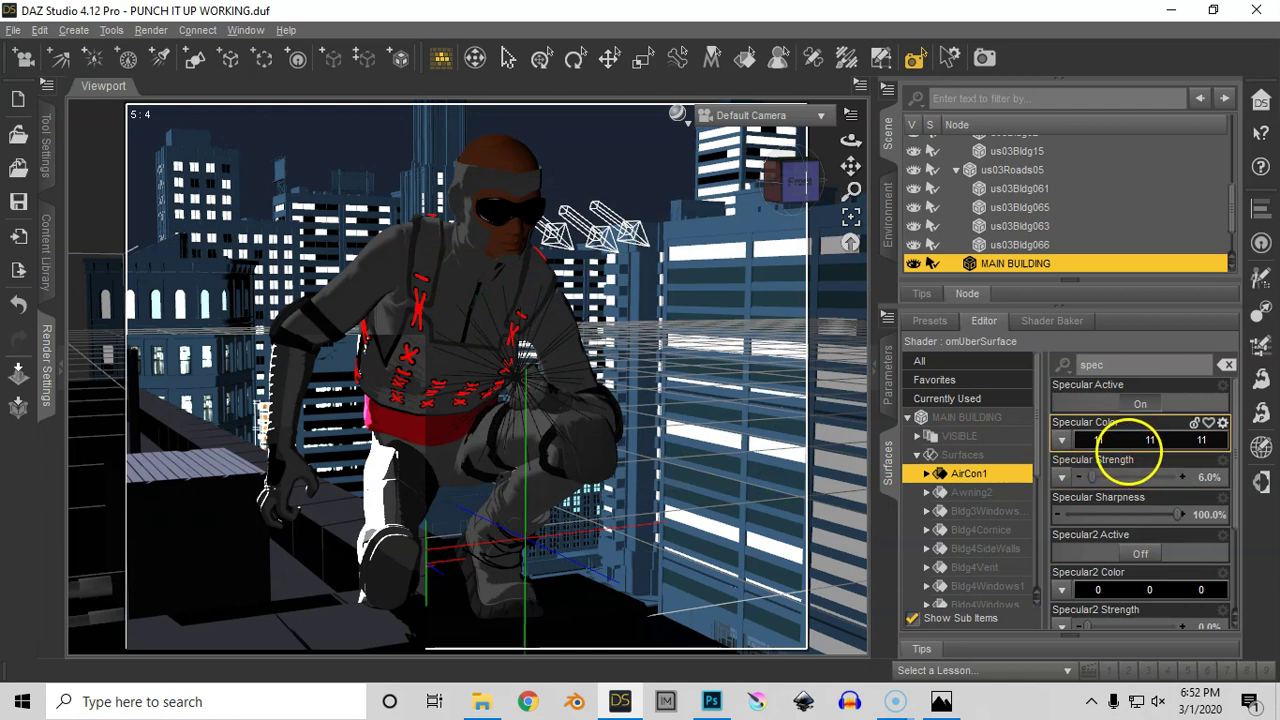
# Try lines horiz2.jpg as AirCon1's Specular Color map with a spot render of the rooftop, and reset the map to None.
pyautogui.click(1059, 441)
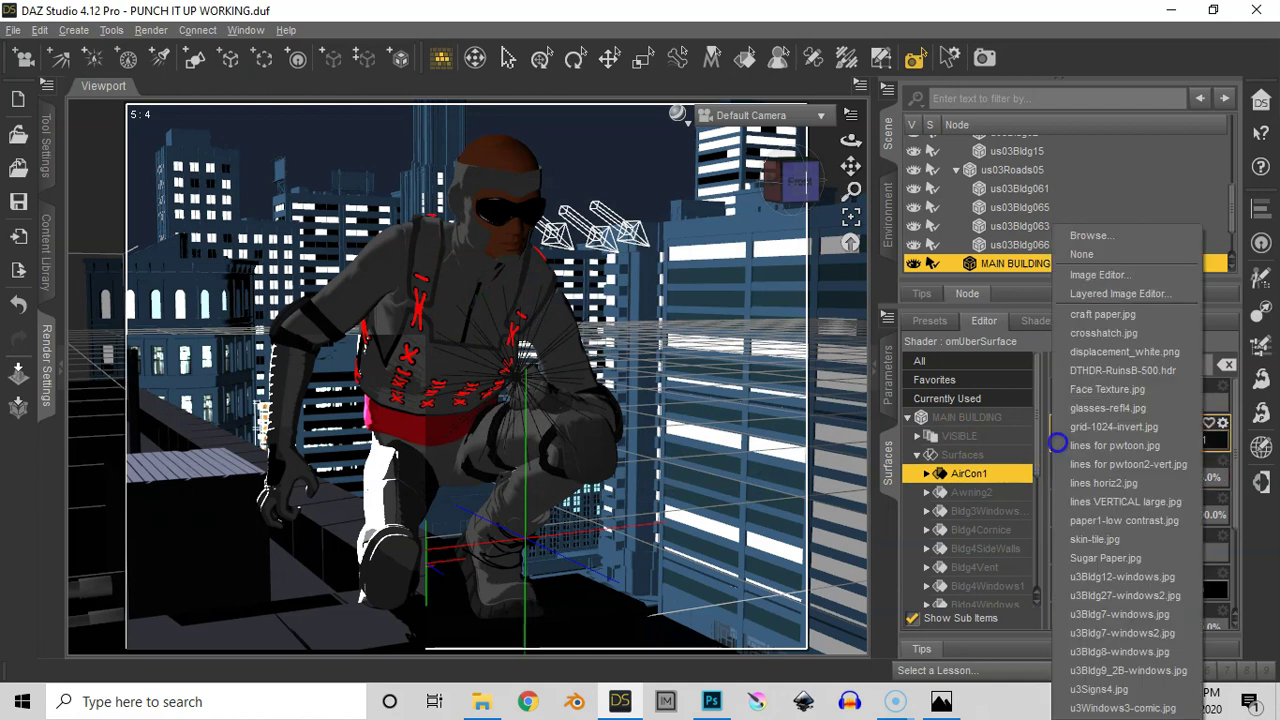
pyautogui.click(1094, 483)
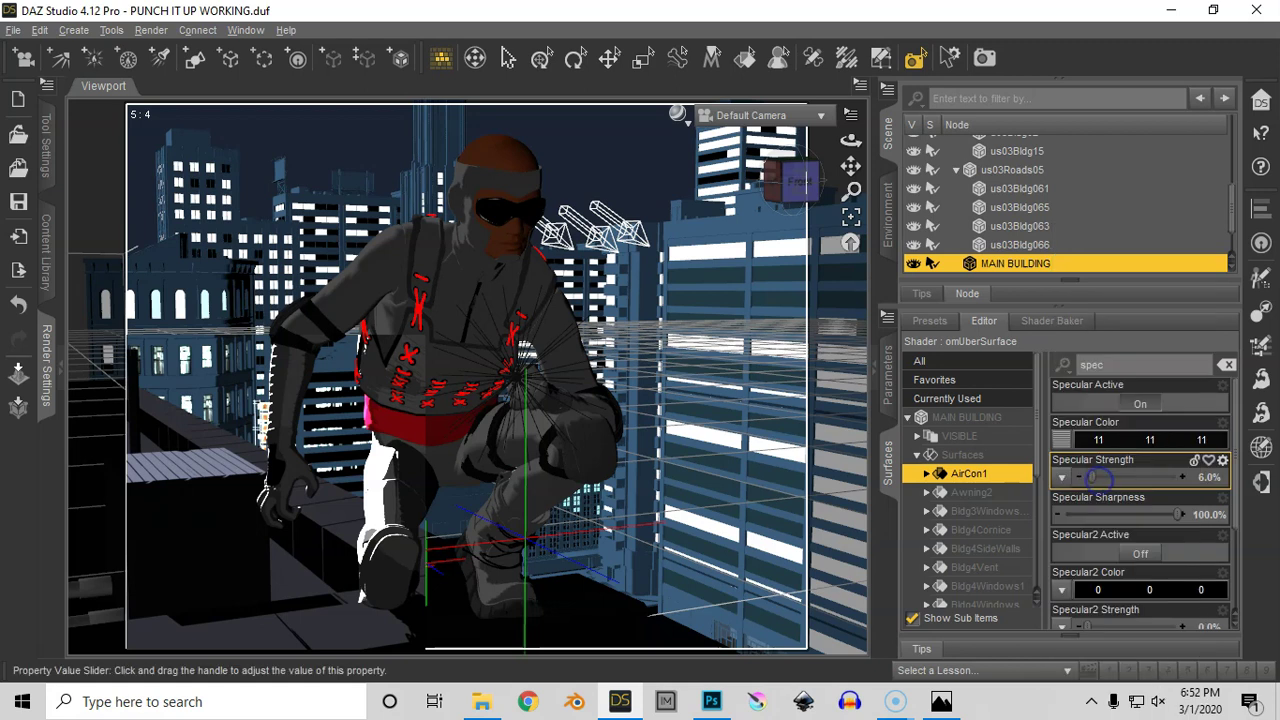
pyautogui.click(103, 395)
pyautogui.moveTo(124, 346); pyautogui.dragTo(524, 594)
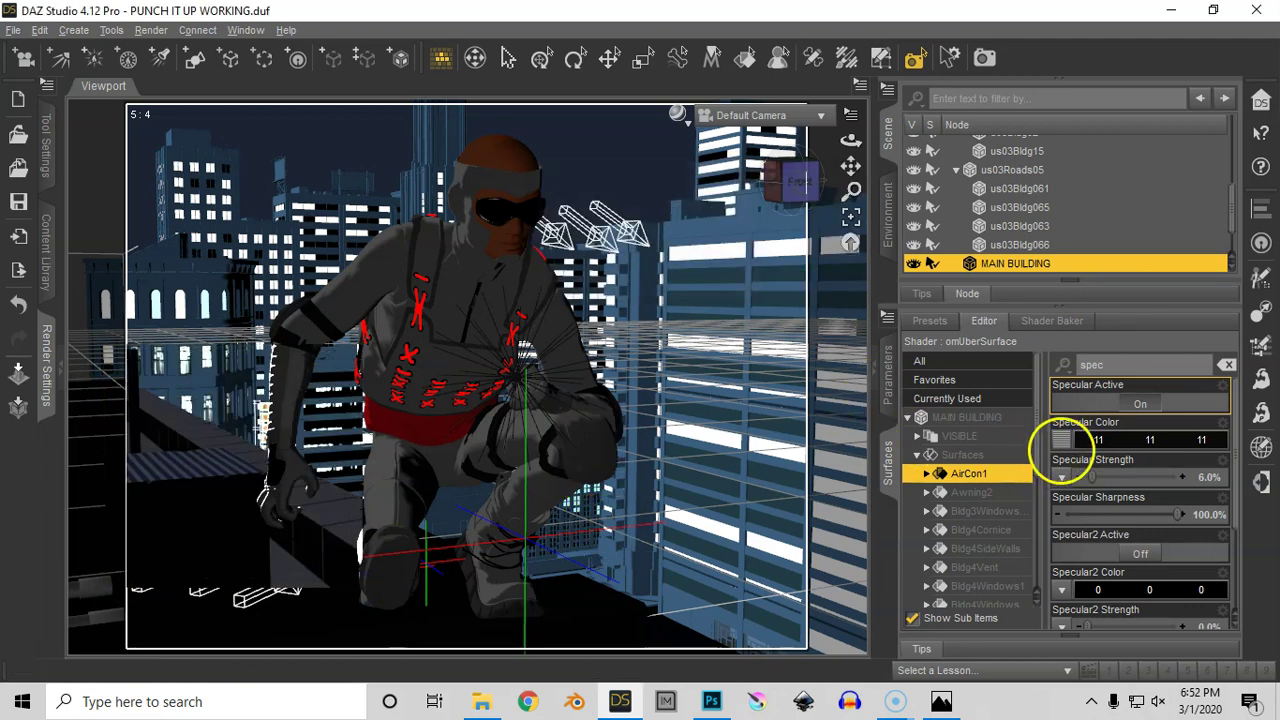
pyautogui.click(1061, 441)
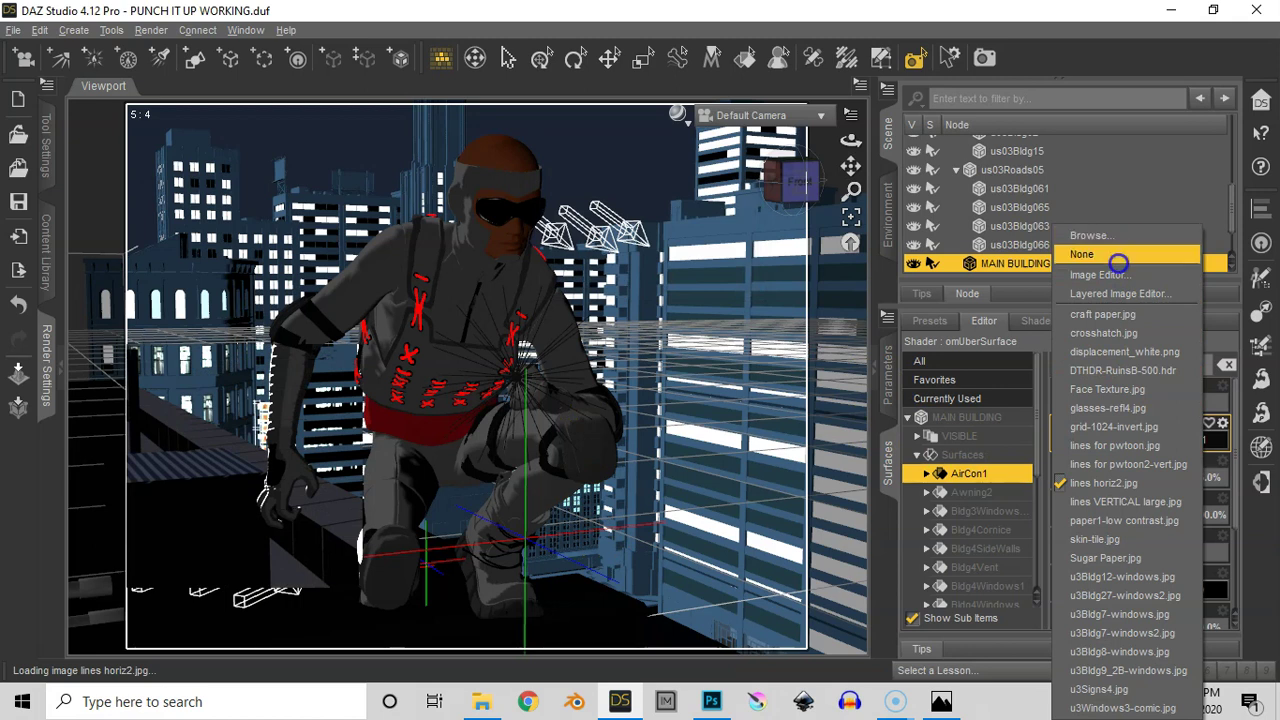
pyautogui.click(1127, 252)
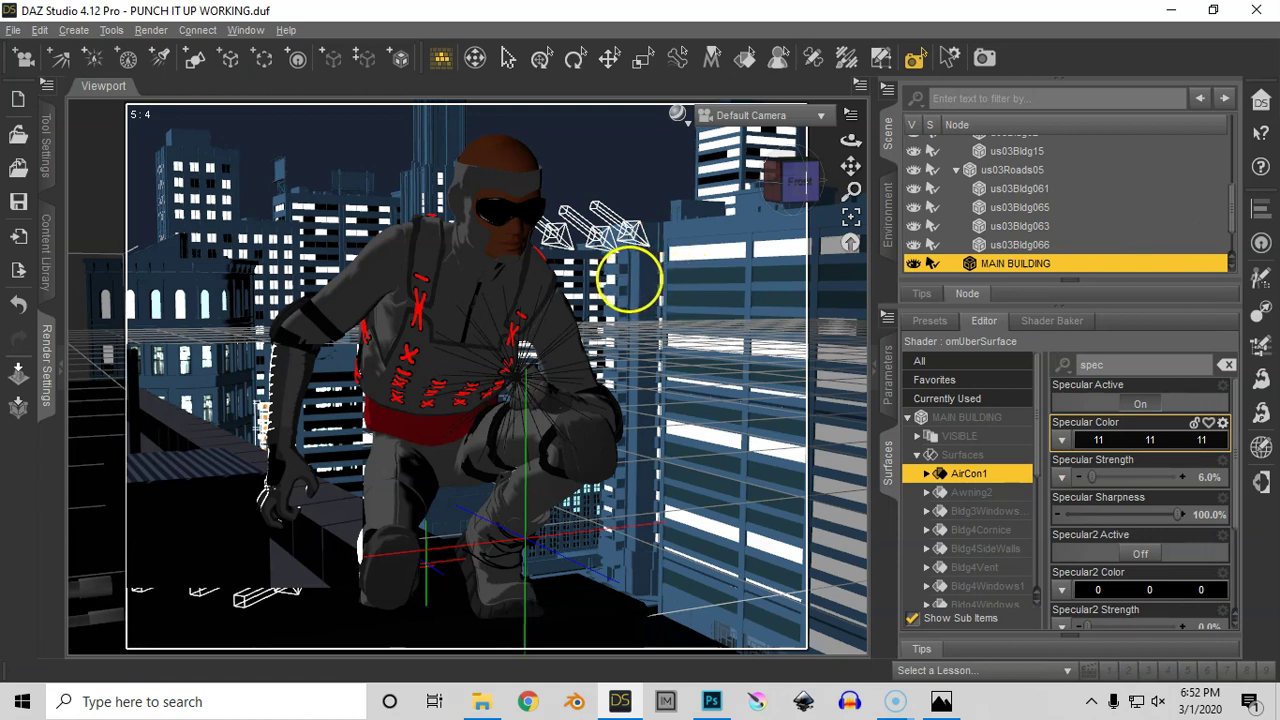
# Spot render the lower area with the rooftop and the upper area with the figure's head and the skyline.
pyautogui.click(87, 415)
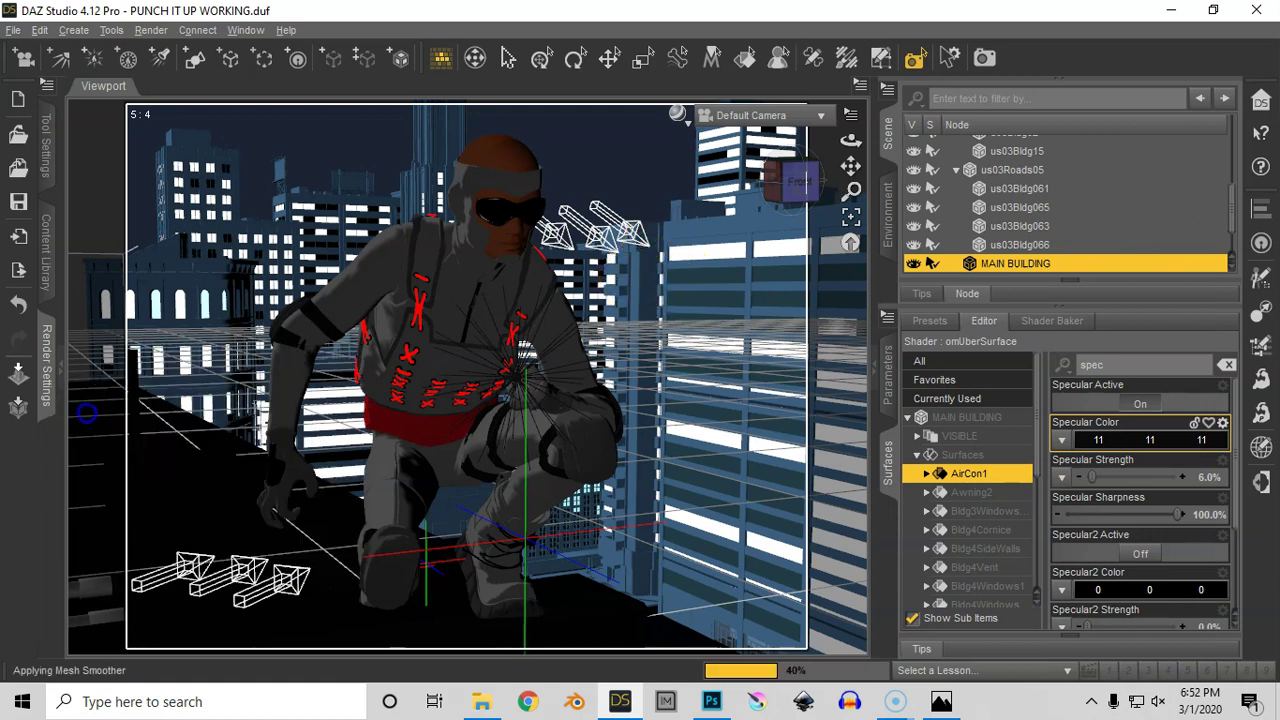
pyautogui.moveTo(100, 346); pyautogui.dragTo(752, 660)
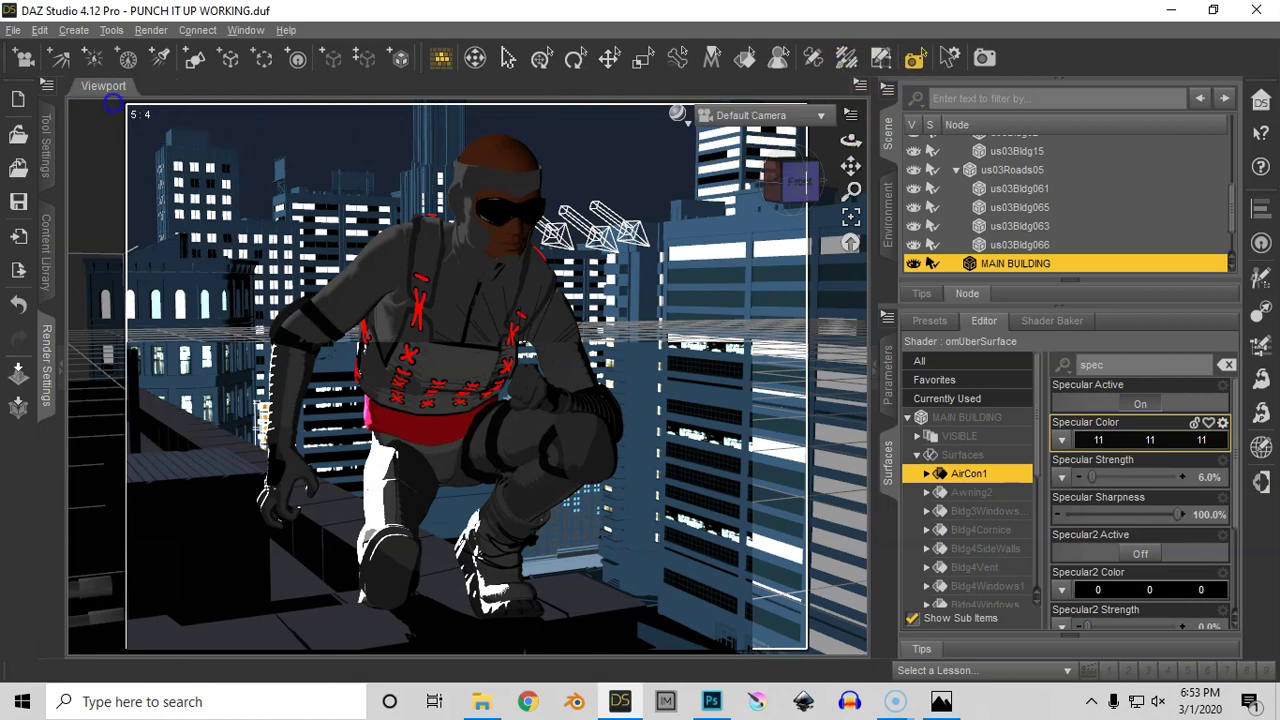
pyautogui.click(155, 130)
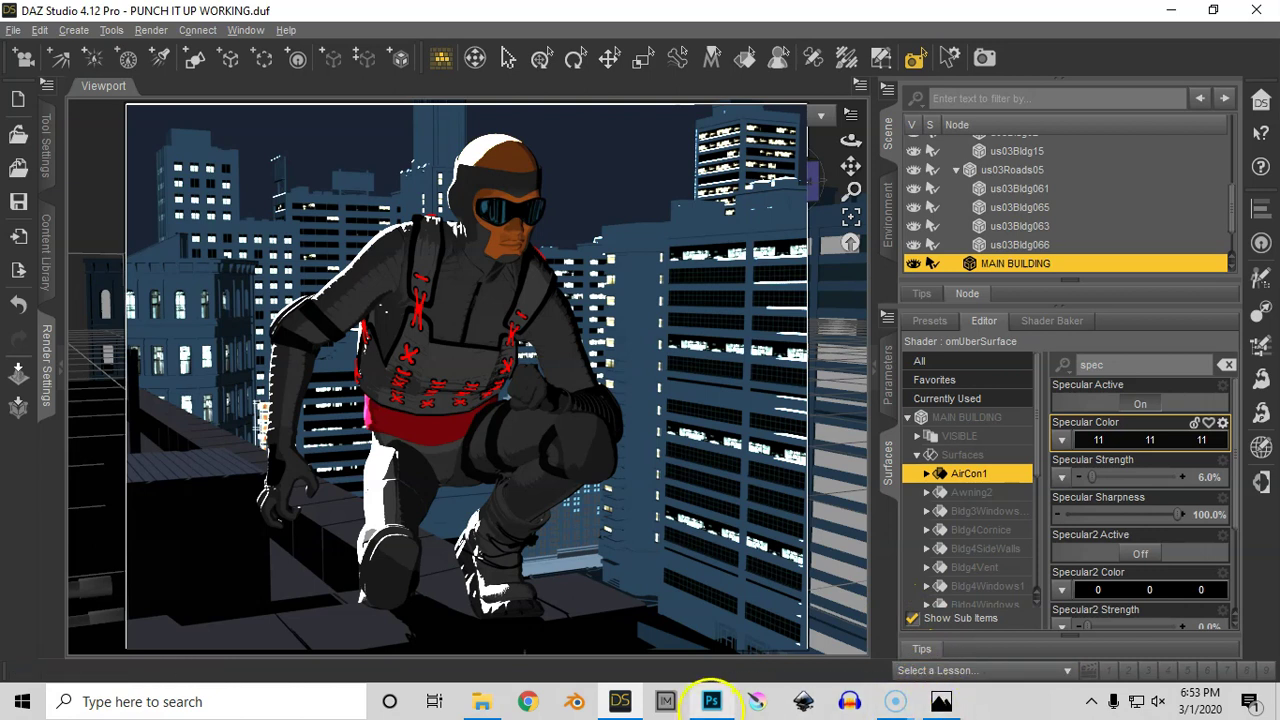
# Switch to Photoshop and isolate the base render layer, followed by the paper texture layer, in PUNCH IT UP FINAL.psd.
pyautogui.click(711, 701)
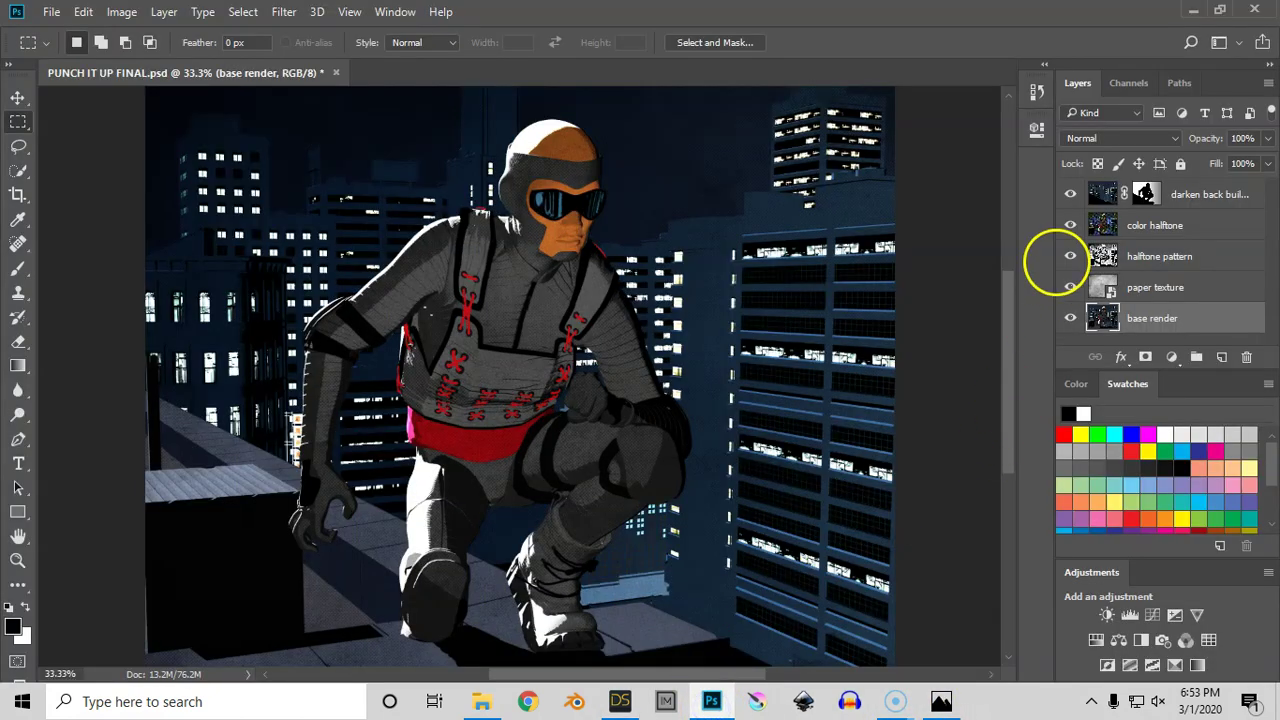
pyautogui.keyDown('alt'); pyautogui.click(1070, 318); pyautogui.keyUp('alt')
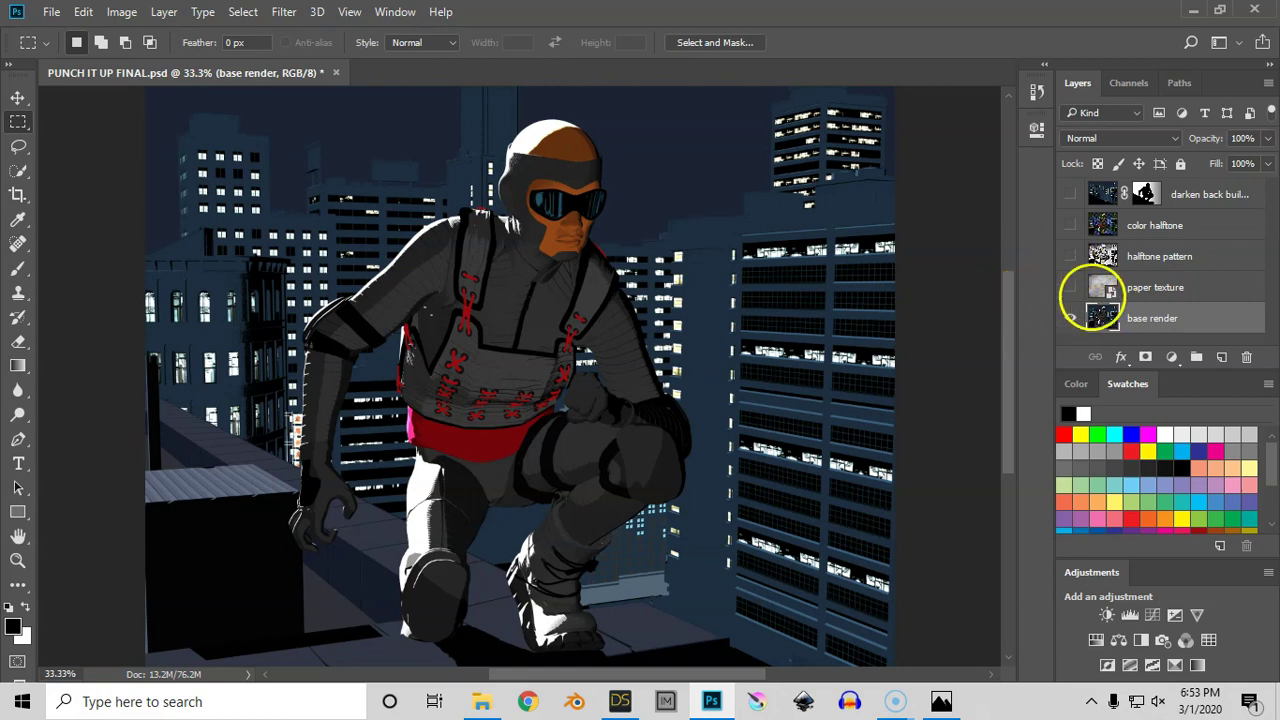
pyautogui.keyDown('alt'); pyautogui.click(1070, 287); pyautogui.keyUp('alt')
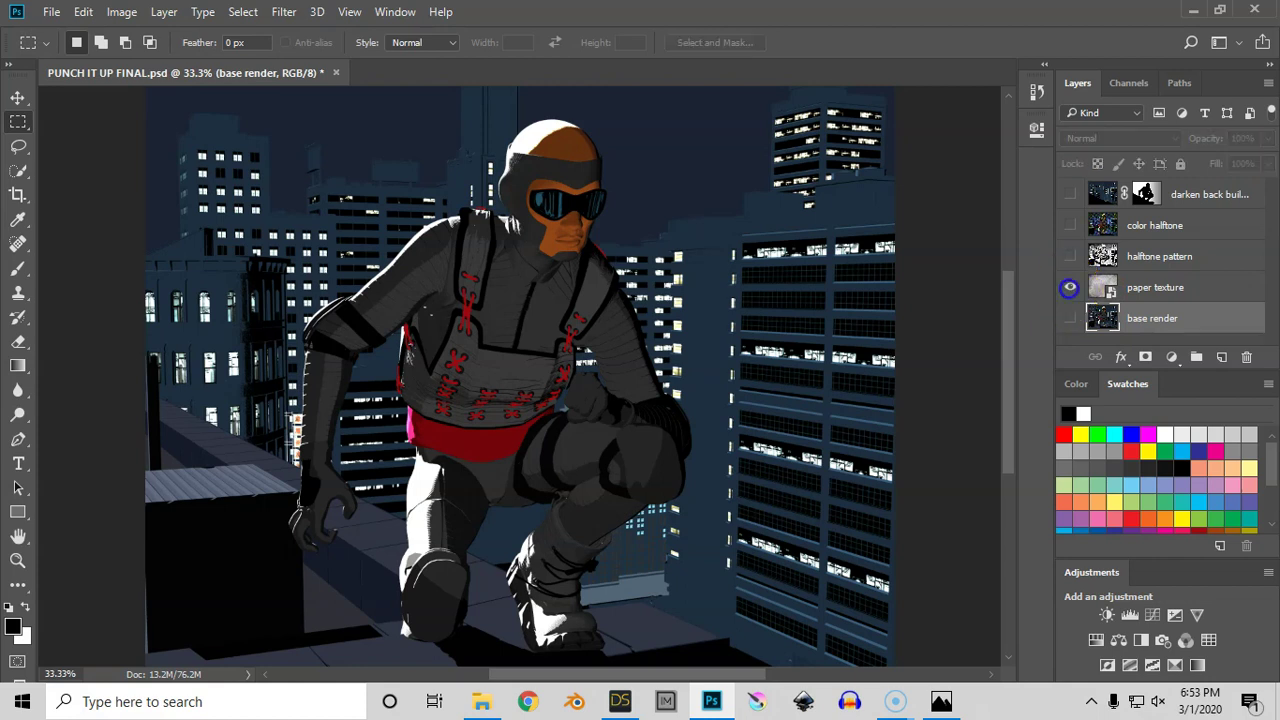
# Preview the paper texture layer at 100% opacity, return it to 50%, and compare the base render with and without it.
pyautogui.click(1103, 290)
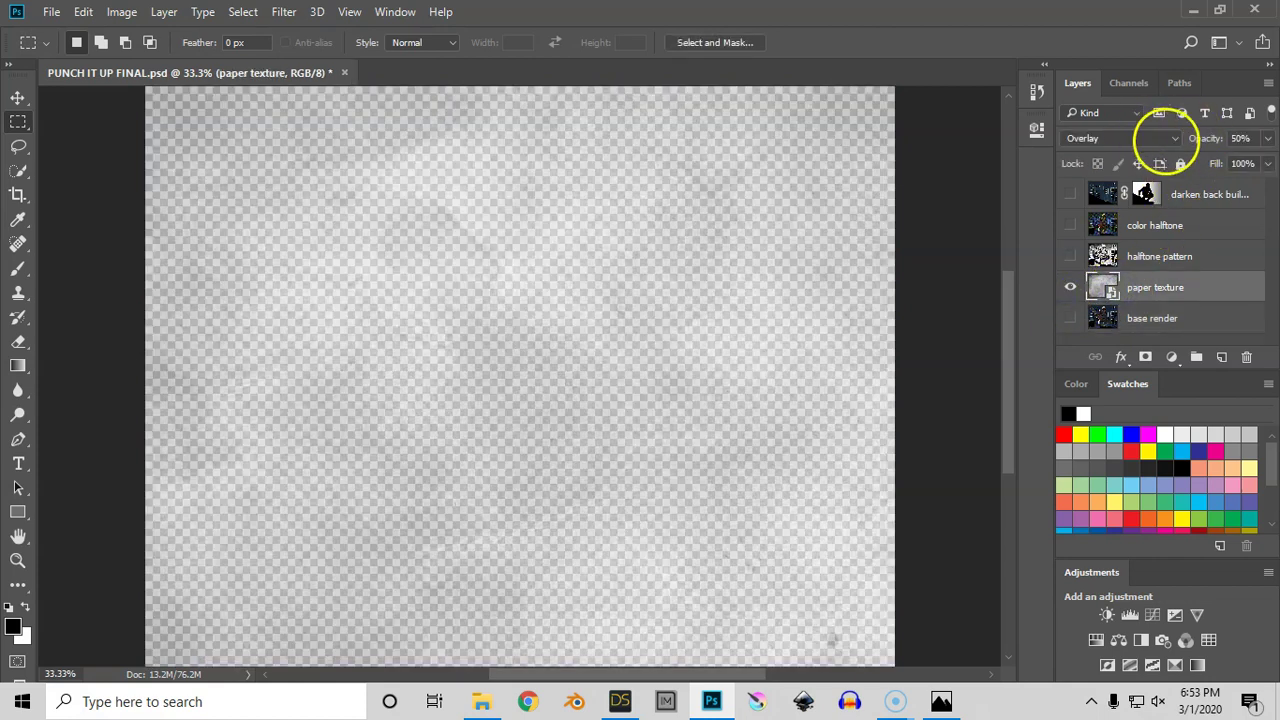
pyautogui.moveTo(1208, 140); pyautogui.dragTo(1273, 140)
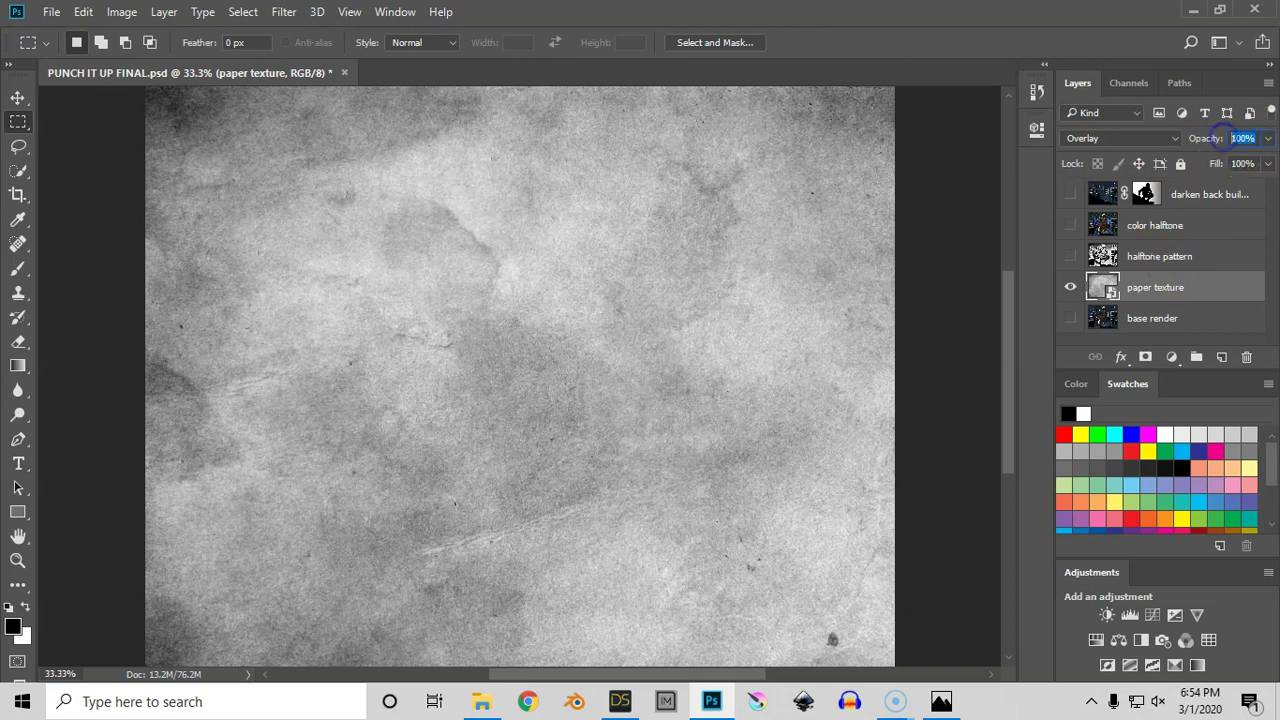
pyautogui.write('50')
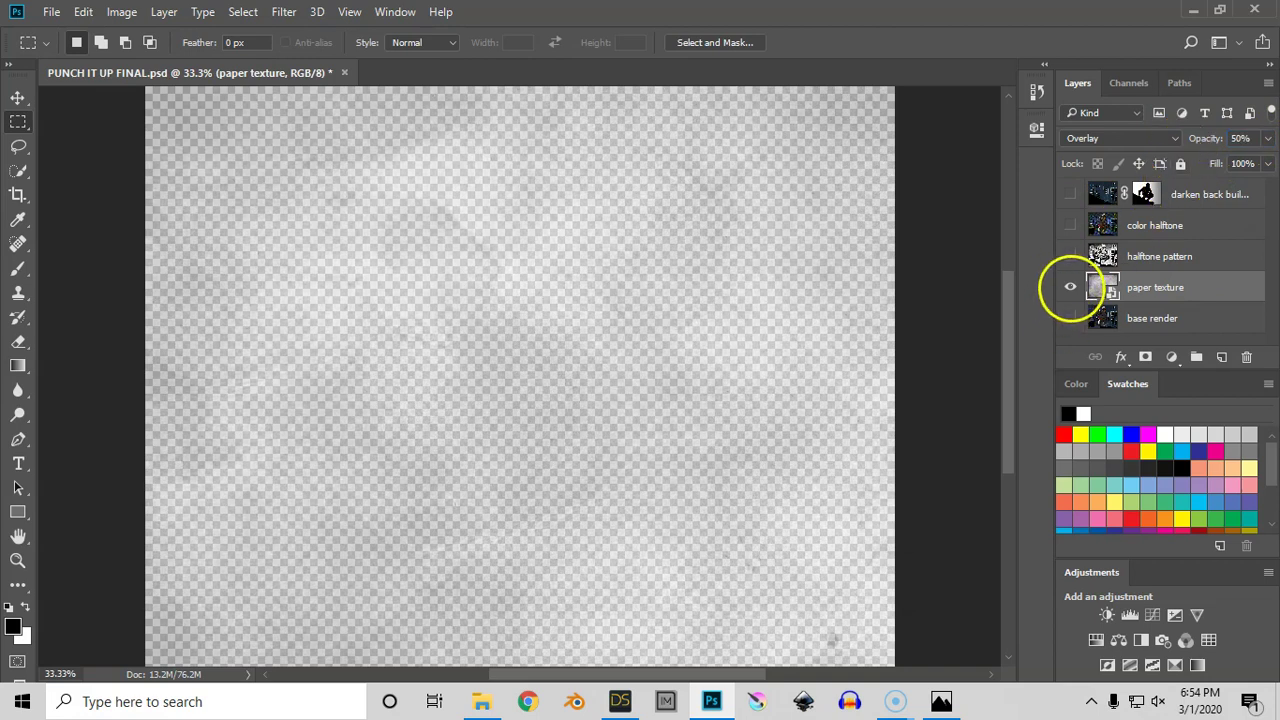
pyautogui.click(1070, 318)
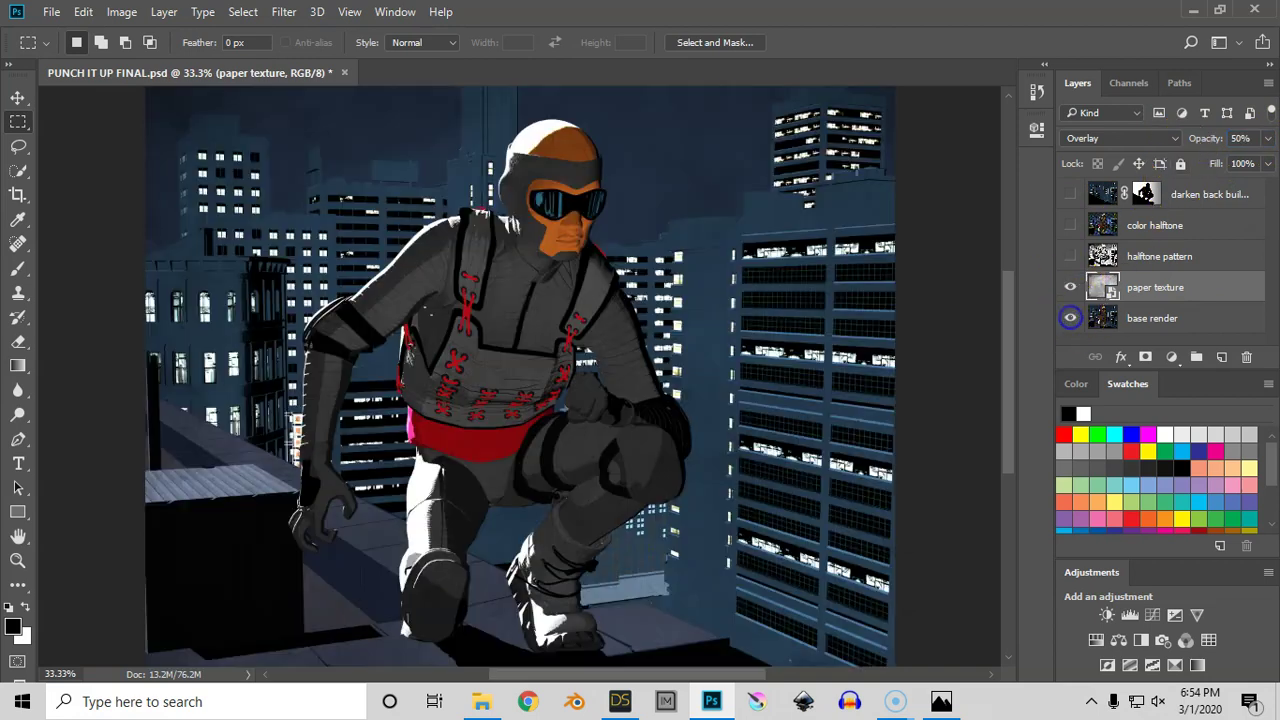
pyautogui.click(1070, 287)
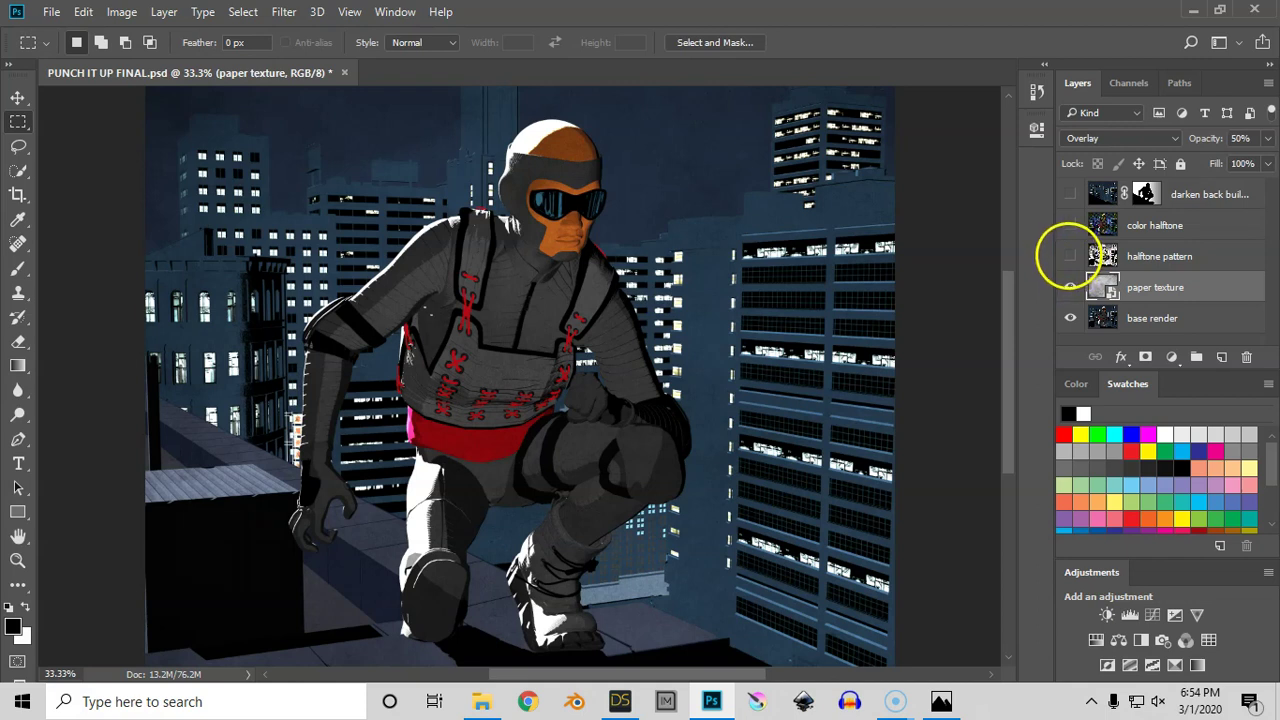
# Isolate the halftone pattern layer and raise its opacity to 100% to inspect the dot pattern.
pyautogui.click(1103, 255)
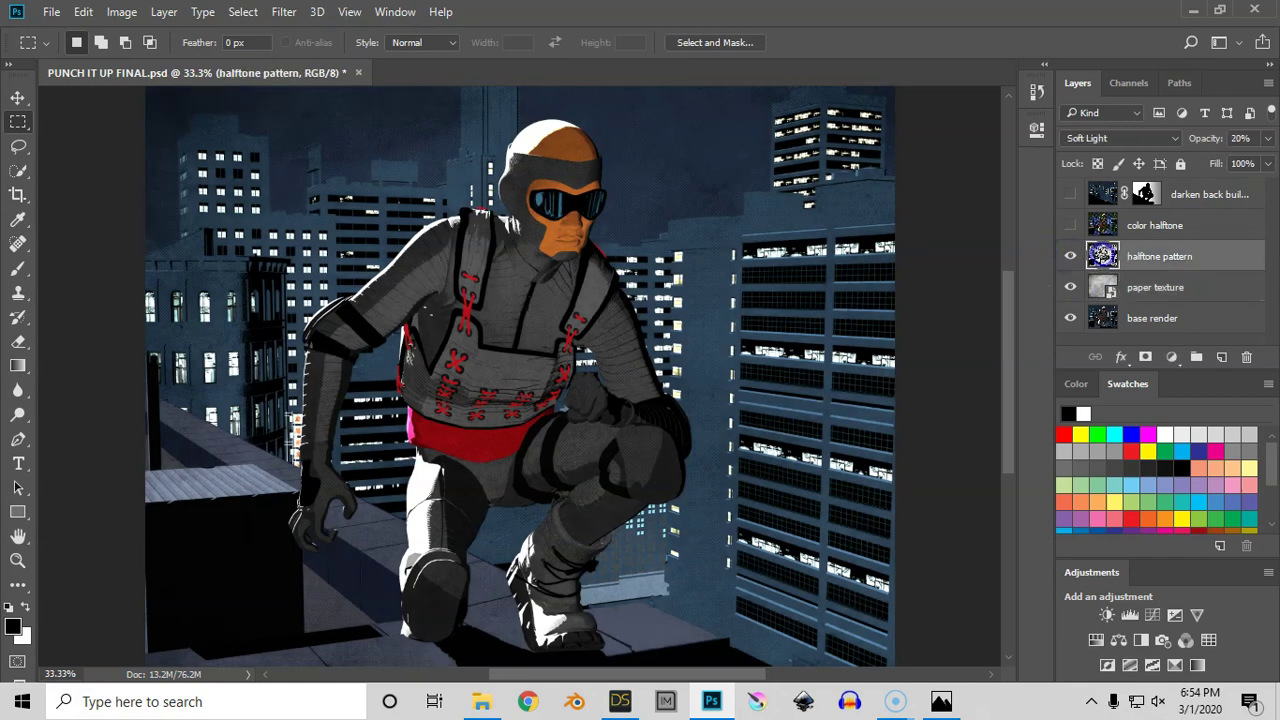
pyautogui.keyDown('alt'); pyautogui.click(1070, 256); pyautogui.keyUp('alt')
pyautogui.moveTo(1196, 138); pyautogui.dragTo(1274, 145)
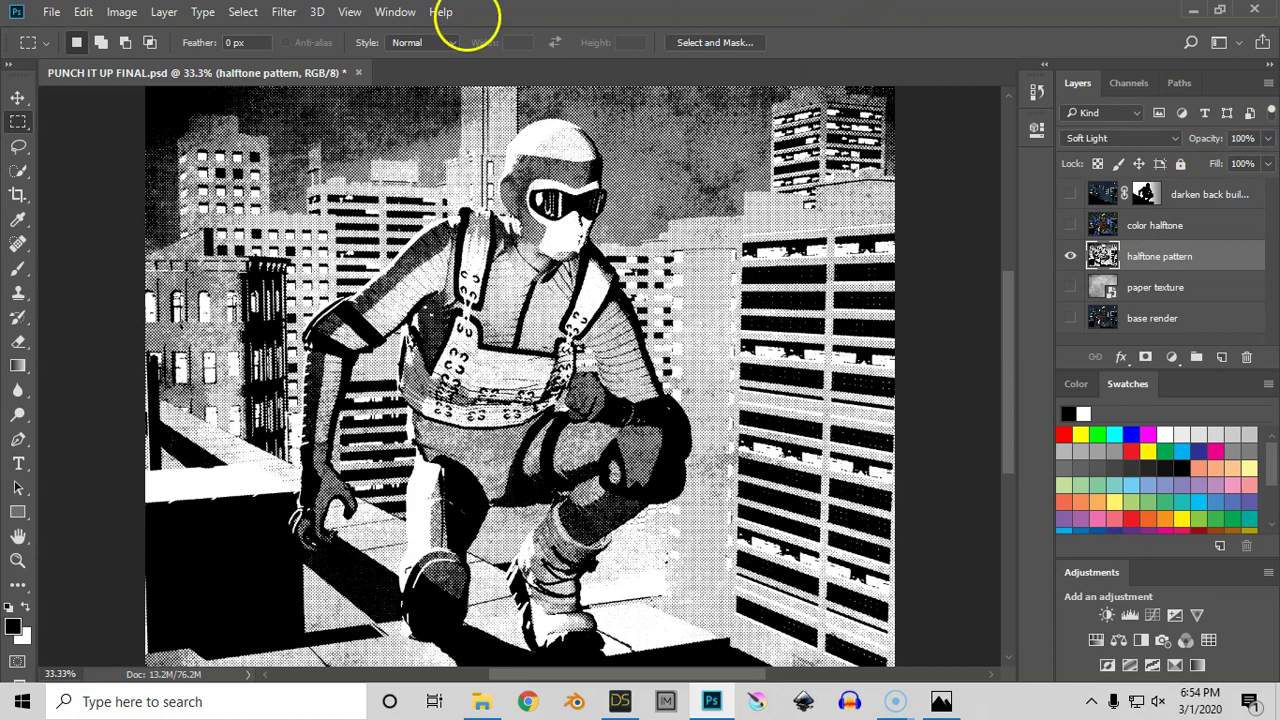
# Preview the Halftone Pattern sketch filter on the halftone pattern layer in the Filter Gallery, and close it without applying.
pyautogui.click(283, 12)
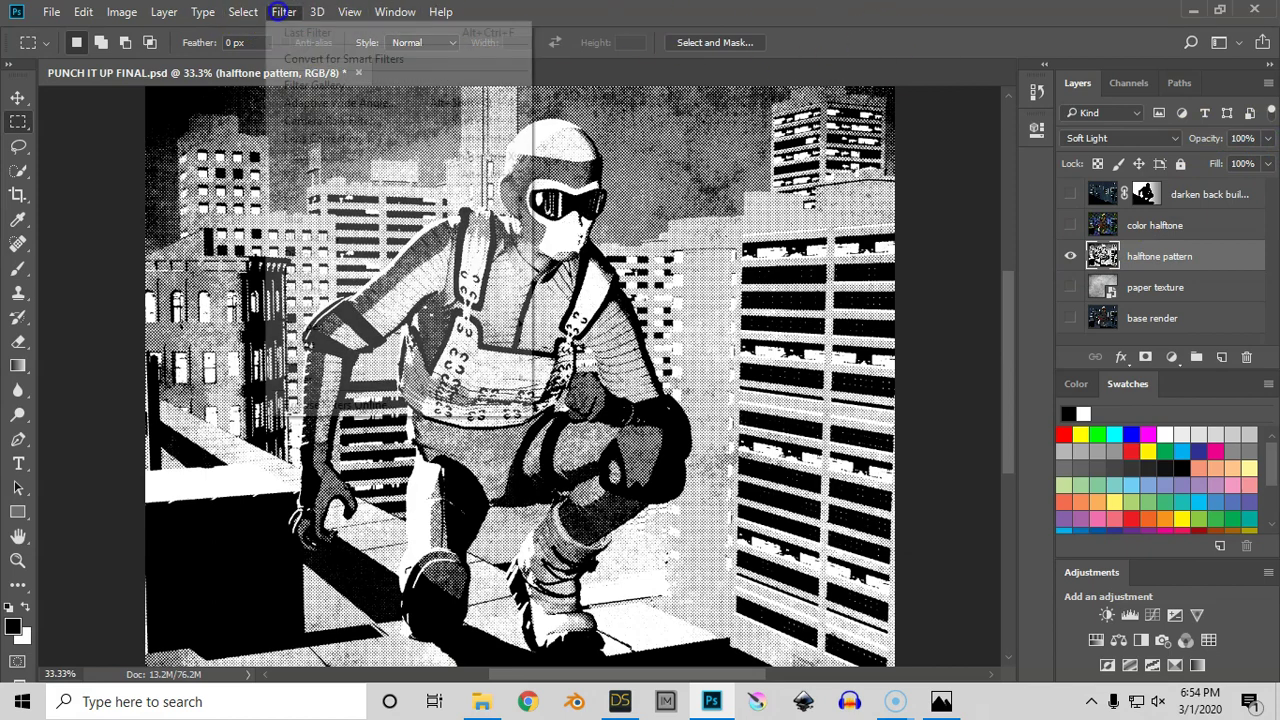
pyautogui.click(303, 85)
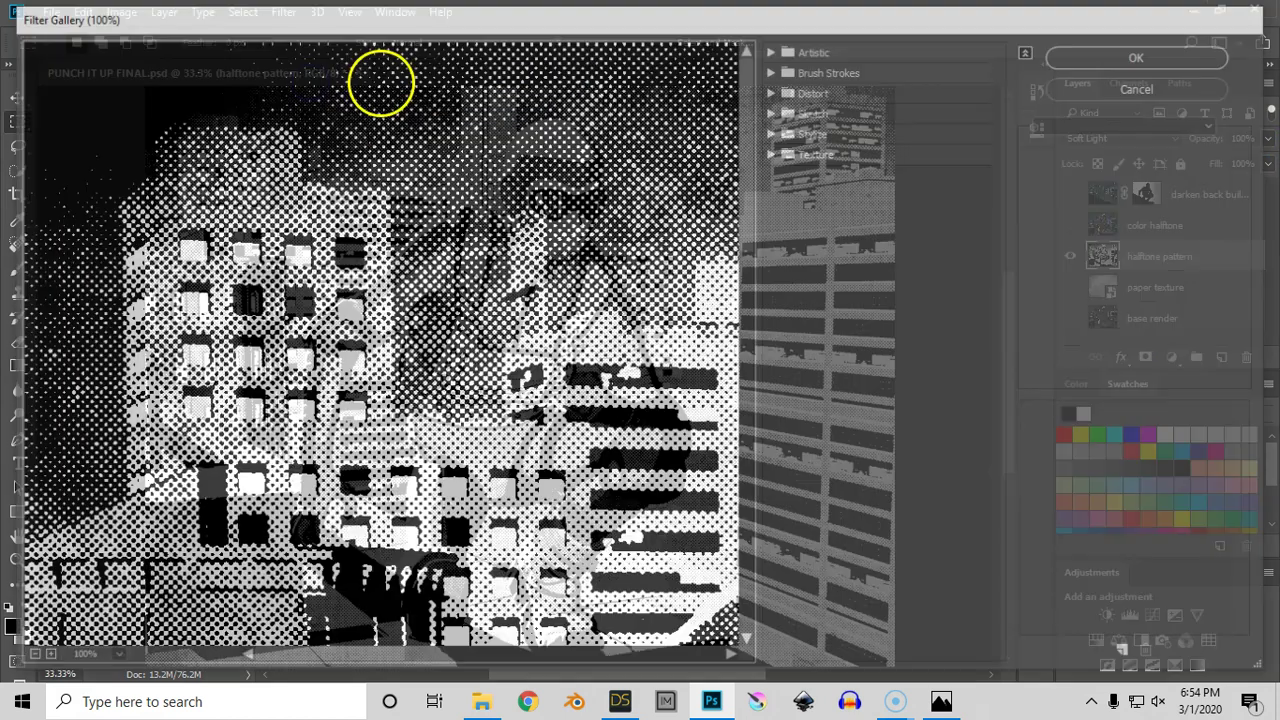
pyautogui.click(772, 112)
pyautogui.click(803, 276)
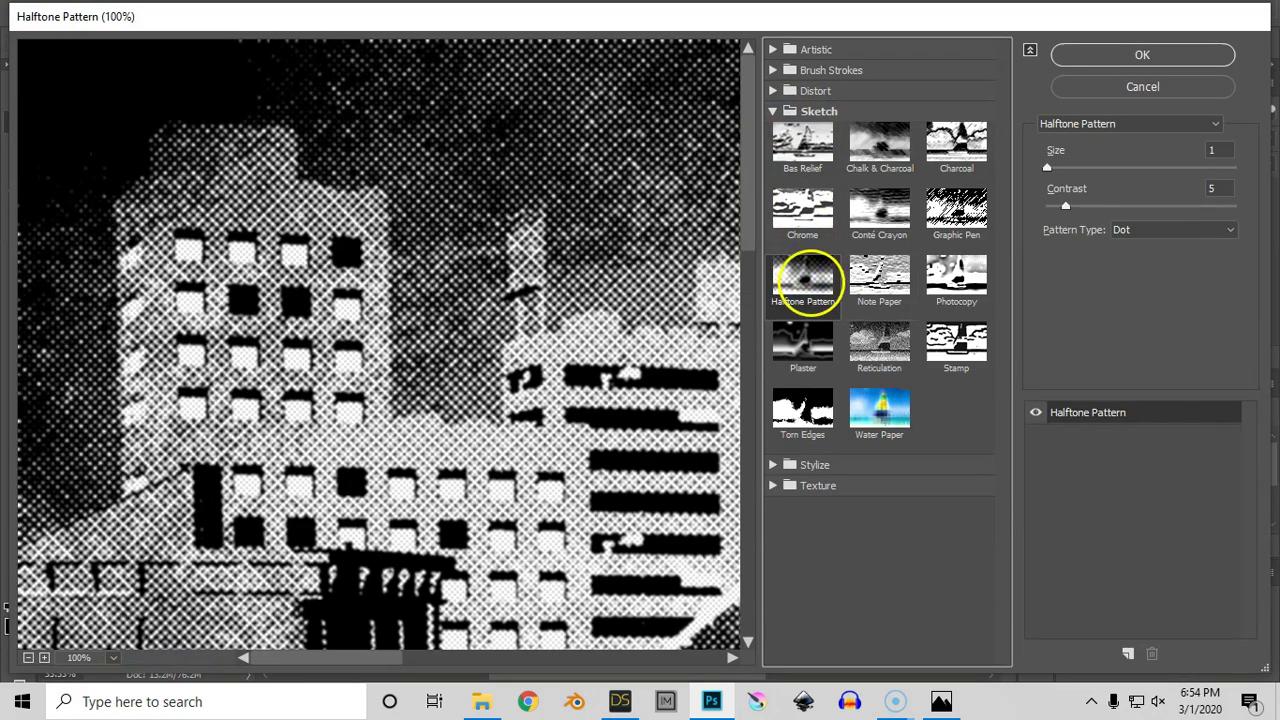
pyautogui.click(1150, 87)
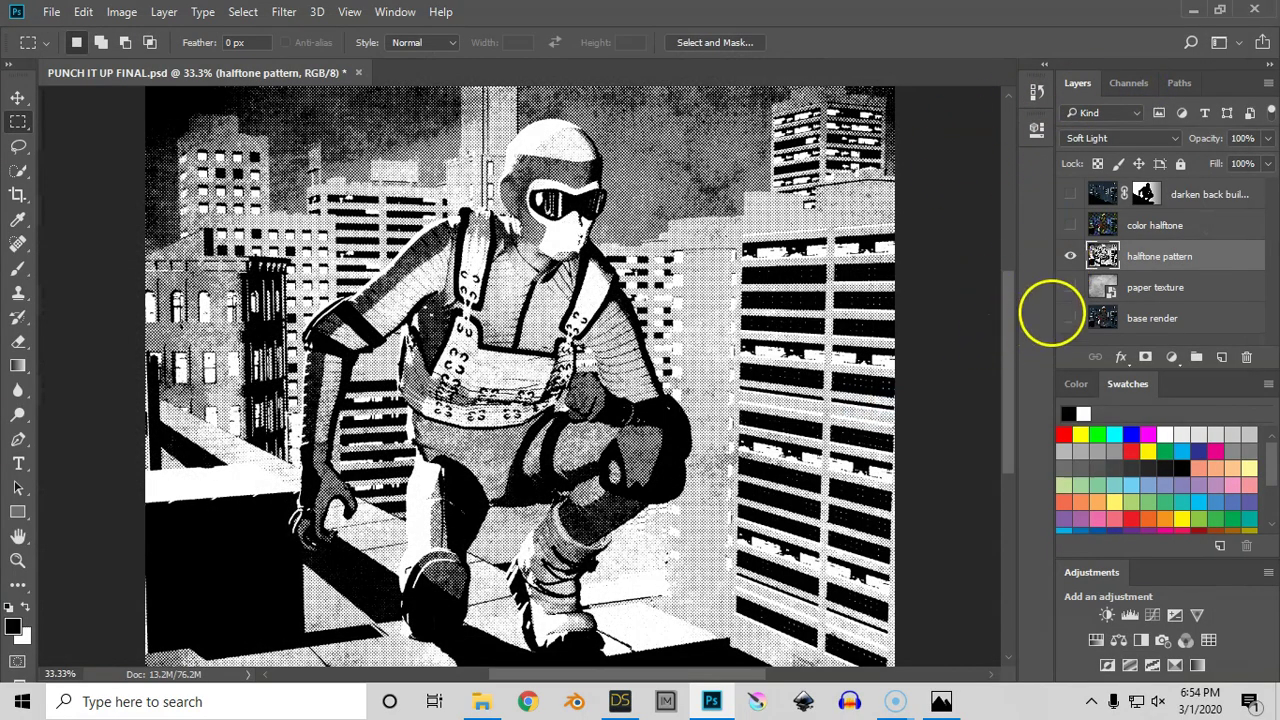
# Hide the halftone pattern layer and show only the color halftone layer at 100% opacity.
pyautogui.click(1069, 256)
pyautogui.click(1071, 225)
pyautogui.click(1103, 225)
pyautogui.moveTo(1268, 138); pyautogui.dragTo(1276, 145)
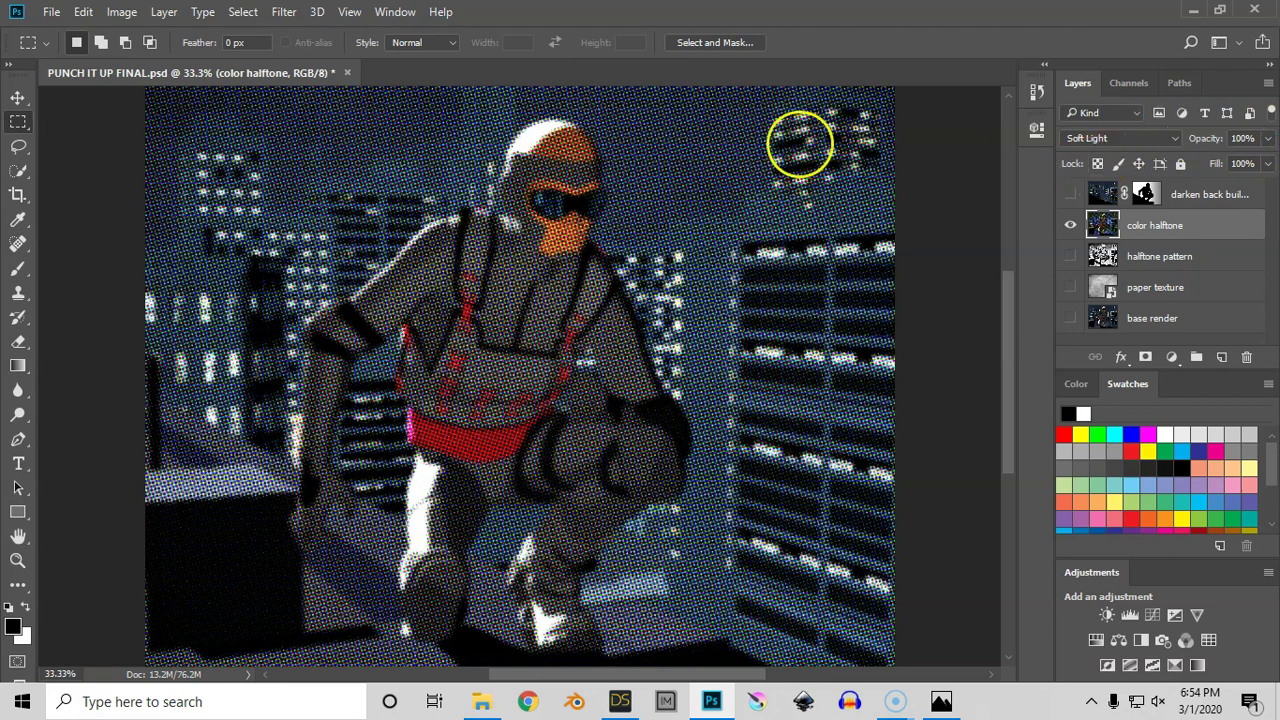
# Locate the Color Halftone filter among the Pixelate filters without applying it.
pyautogui.click(286, 12)
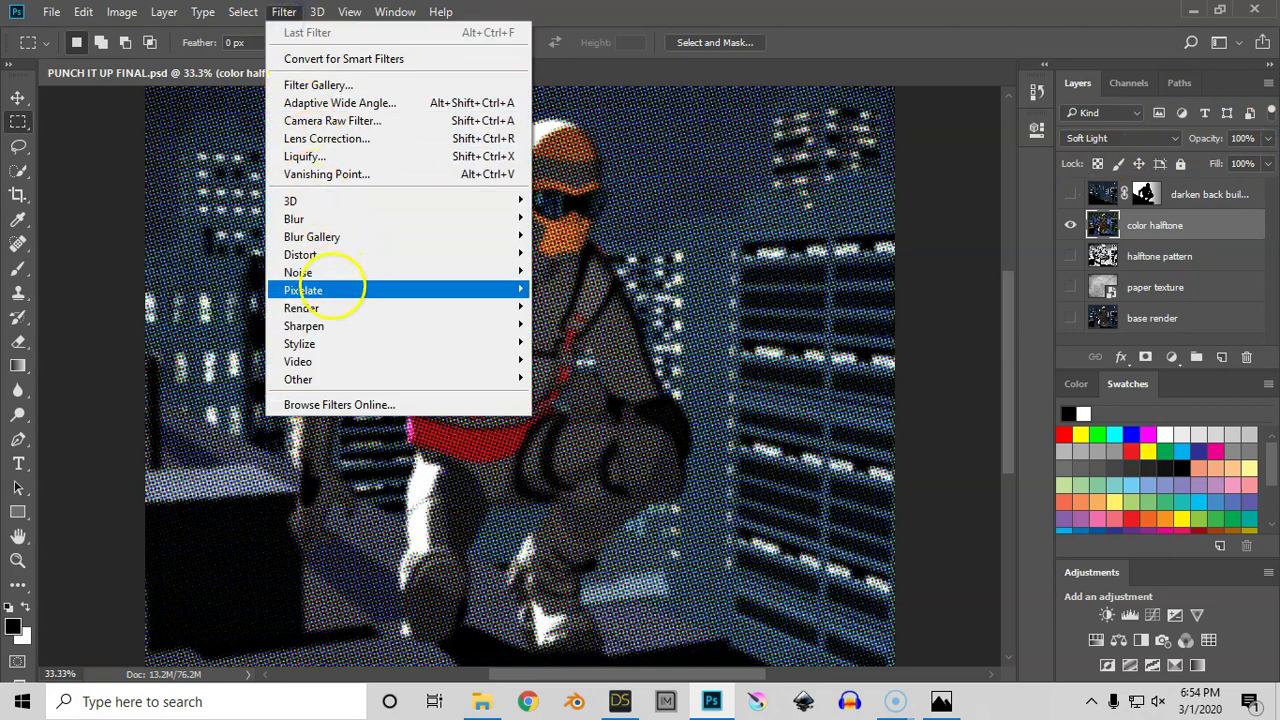
pyautogui.moveTo(330, 290)
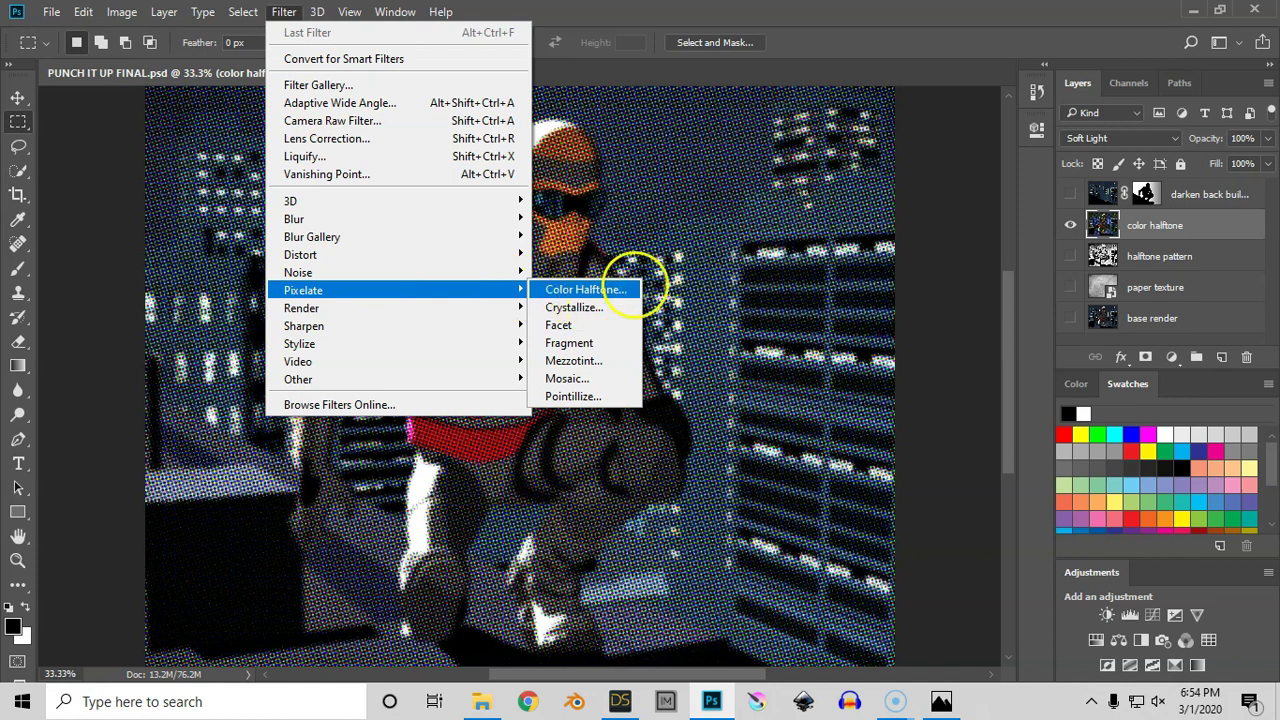
pyautogui.click(943, 196)
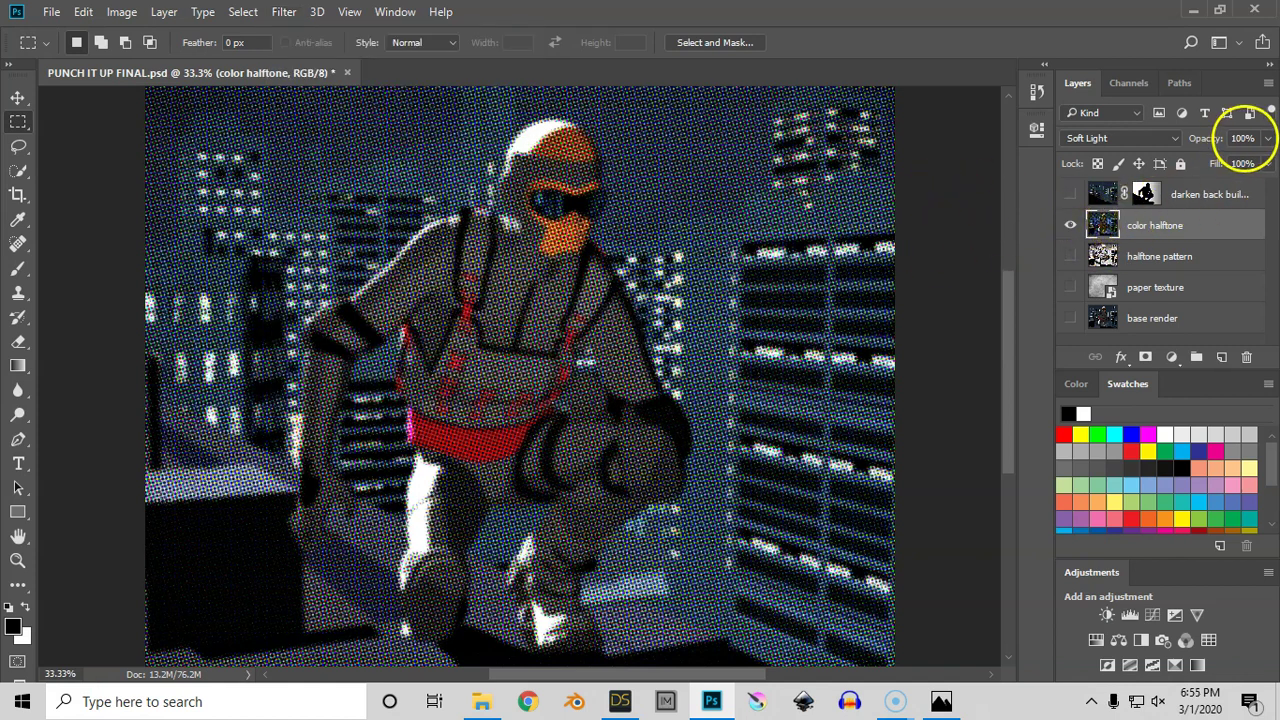
# Set the color halftone and halftone pattern layers to 10% opacity and show them with the paper texture and base render.
pyautogui.press('1')
pyautogui.click(1069, 256)
pyautogui.click(1103, 256)
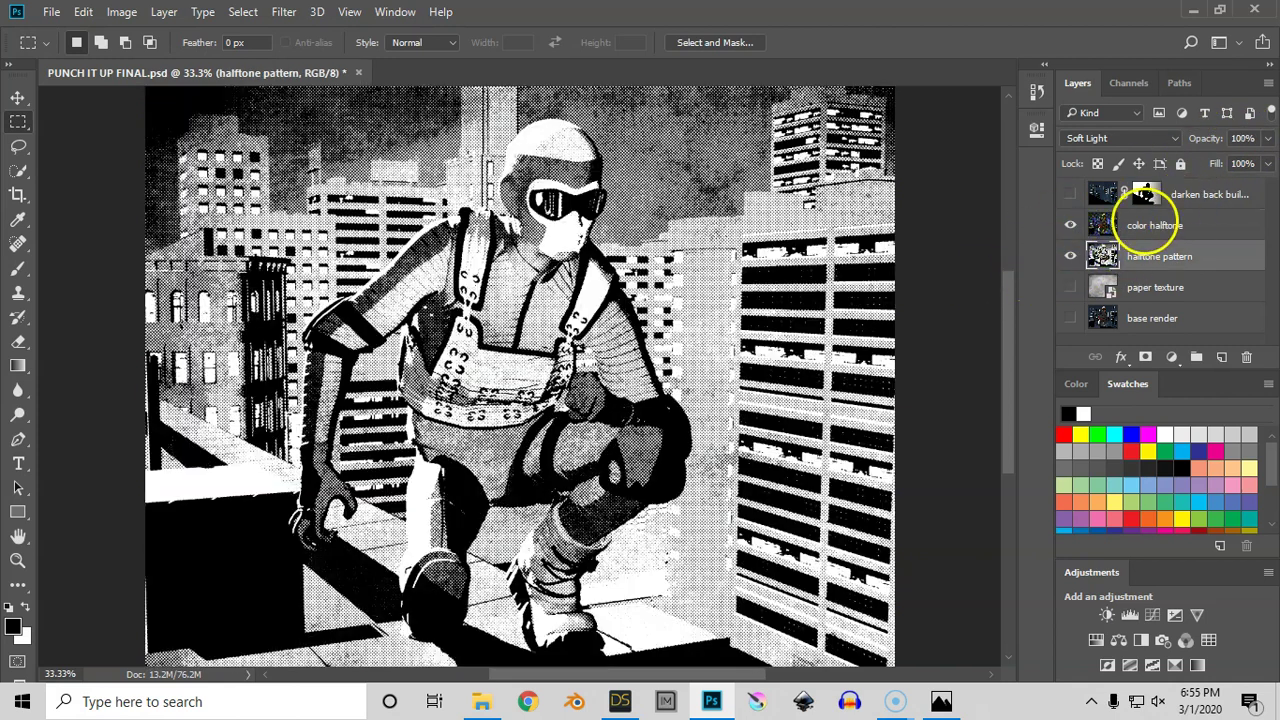
pyautogui.press('1')
pyautogui.moveTo(1070, 287); pyautogui.dragTo(1070, 318)
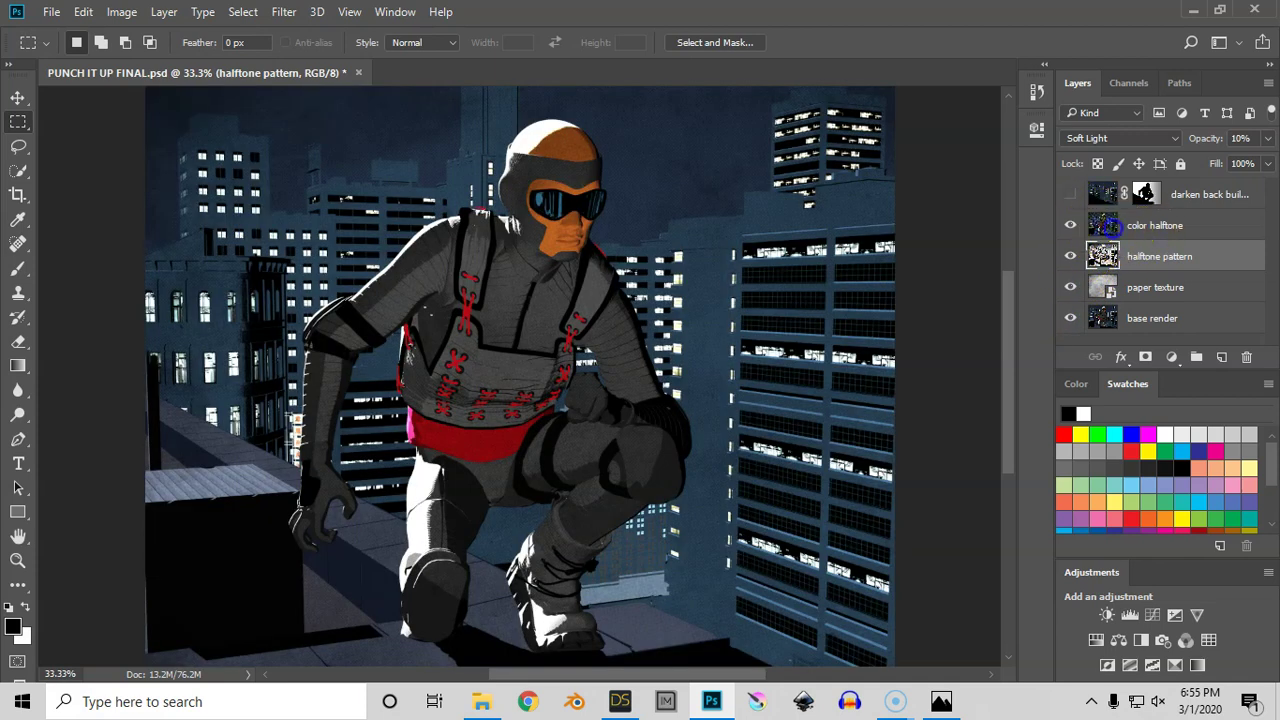
# Check the color halftone layer's settings, and turn on the darken back buildings layer above it.
pyautogui.click(1103, 224)
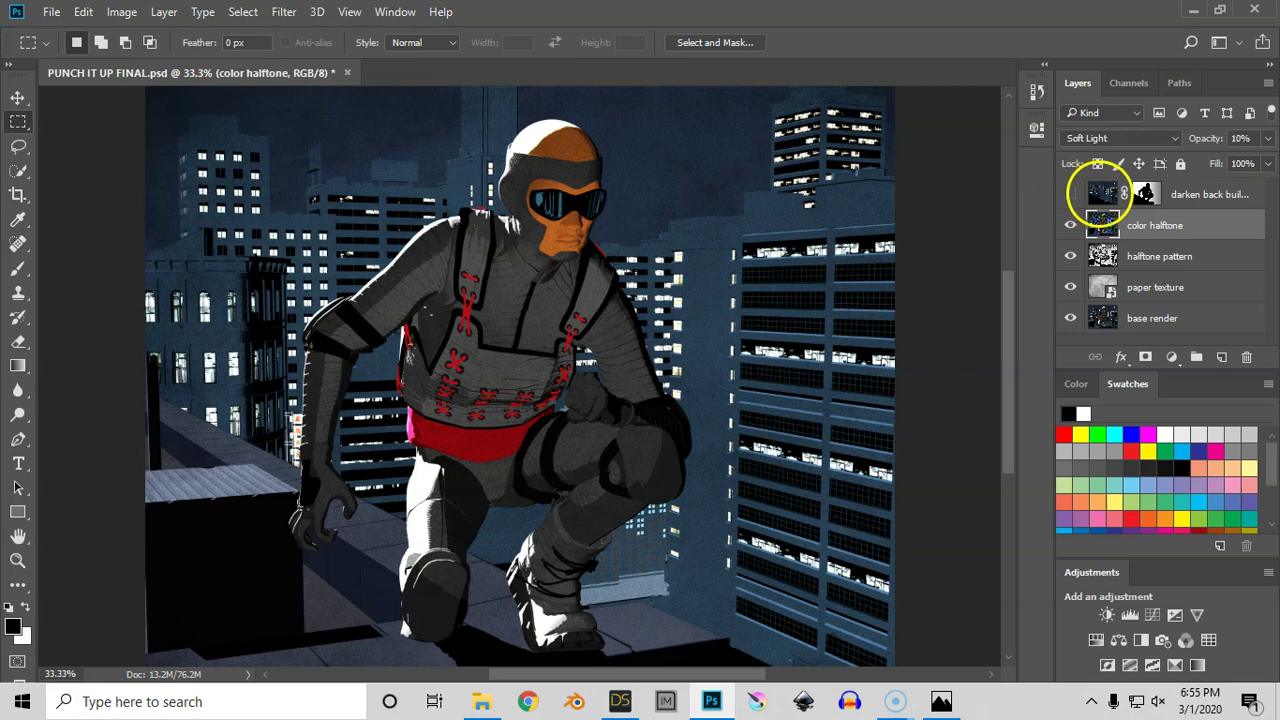
pyautogui.click(1100, 194)
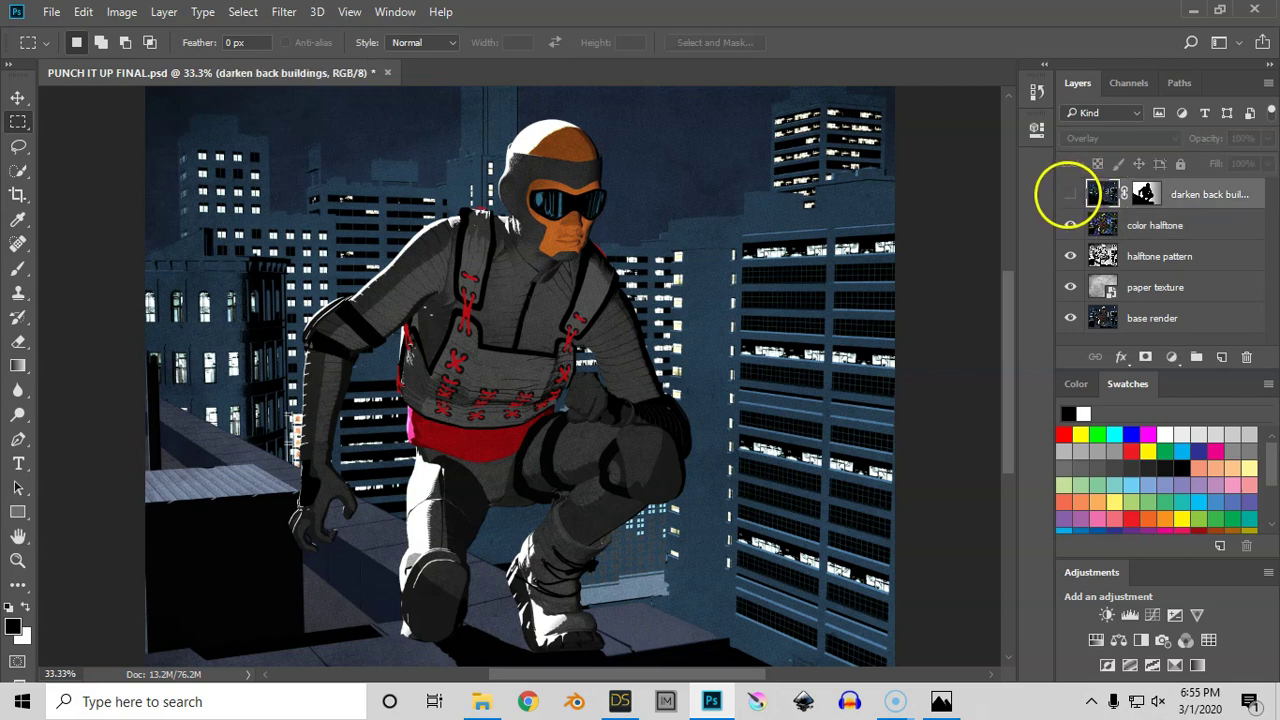
pyautogui.click(1069, 194)
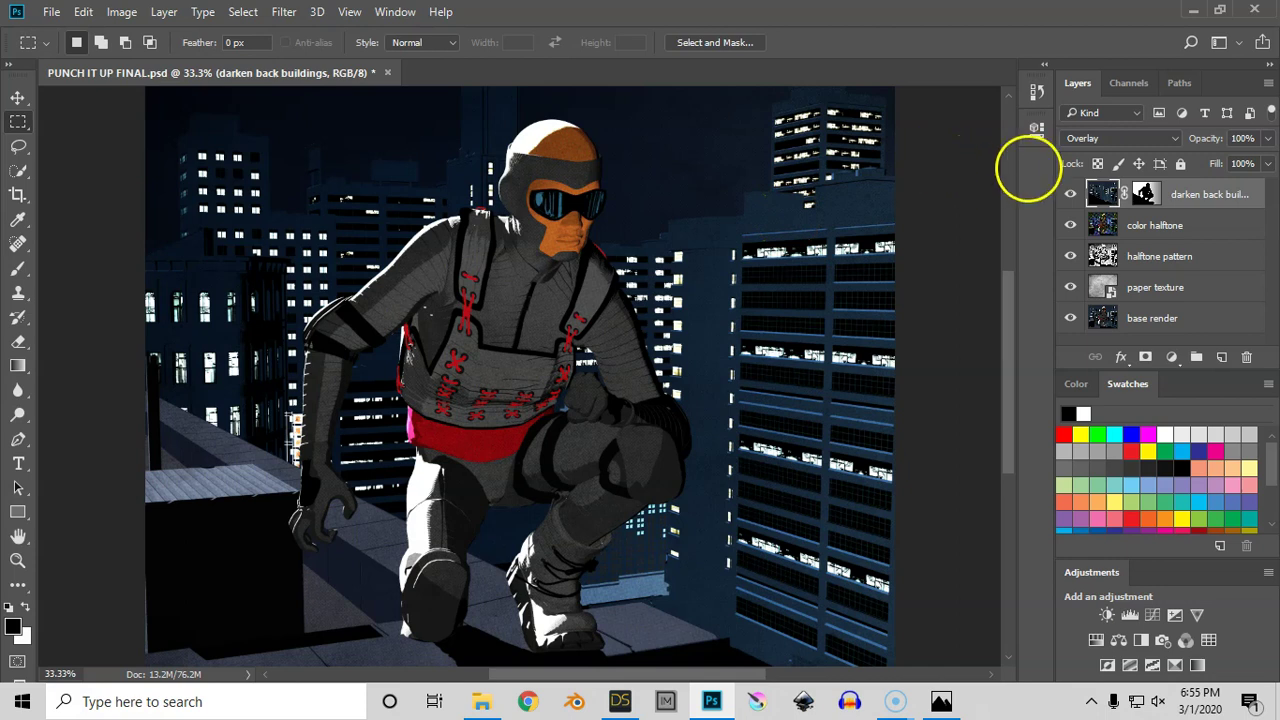
# Examine the darken back buildings layer mask as an overlay and in grayscale, and restore the full-color composite and layer list.
pyautogui.click(1145, 194)
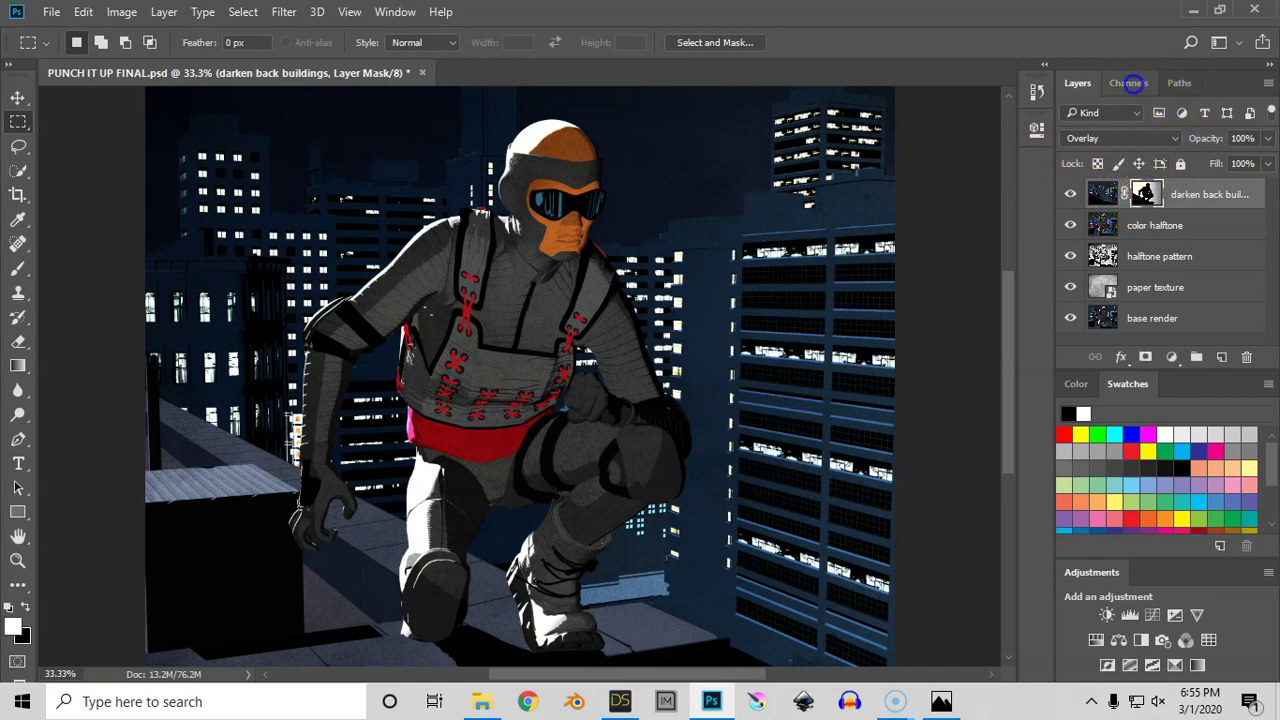
pyautogui.click(1129, 83)
pyautogui.click(1066, 230)
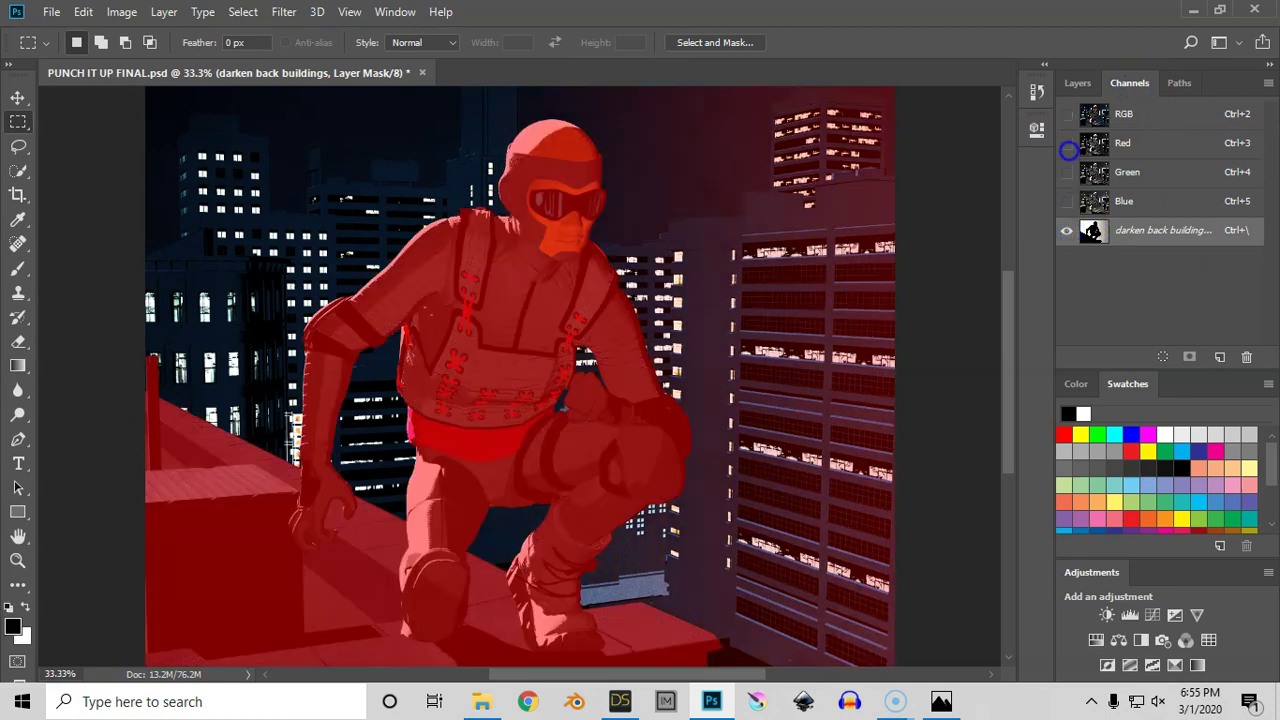
pyautogui.click(1069, 150)
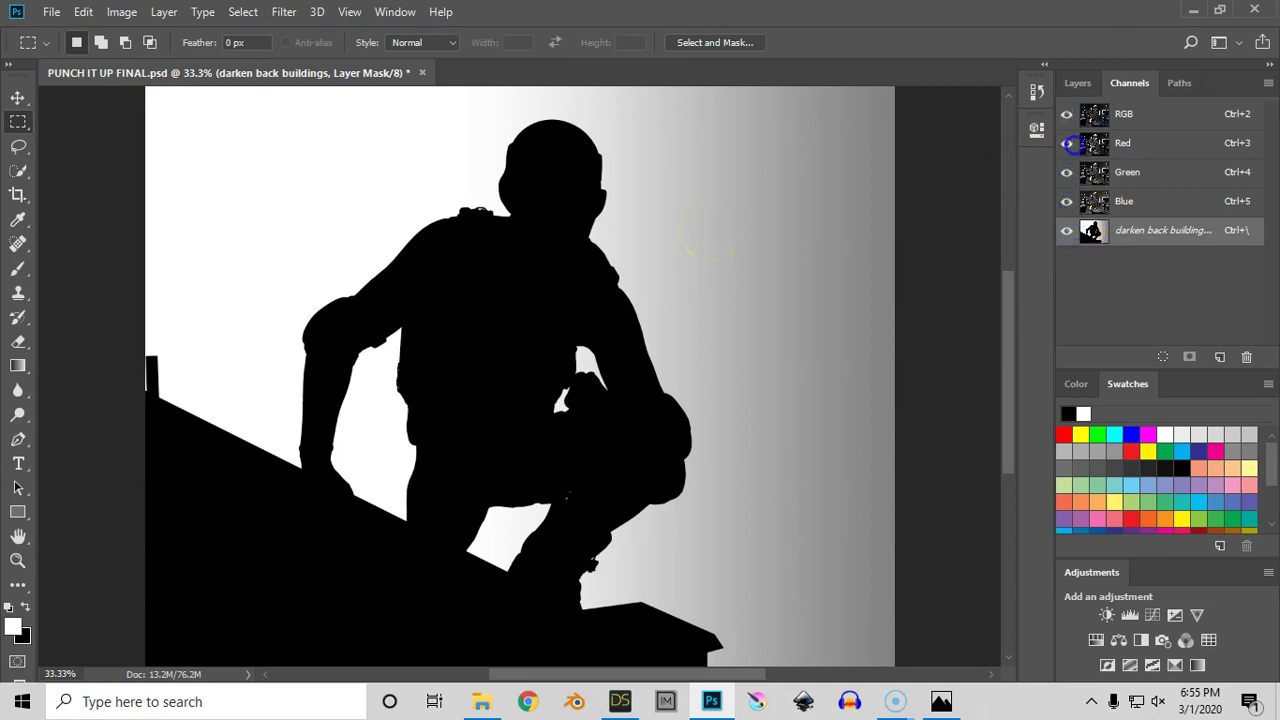
pyautogui.click(1067, 143)
pyautogui.click(1066, 230)
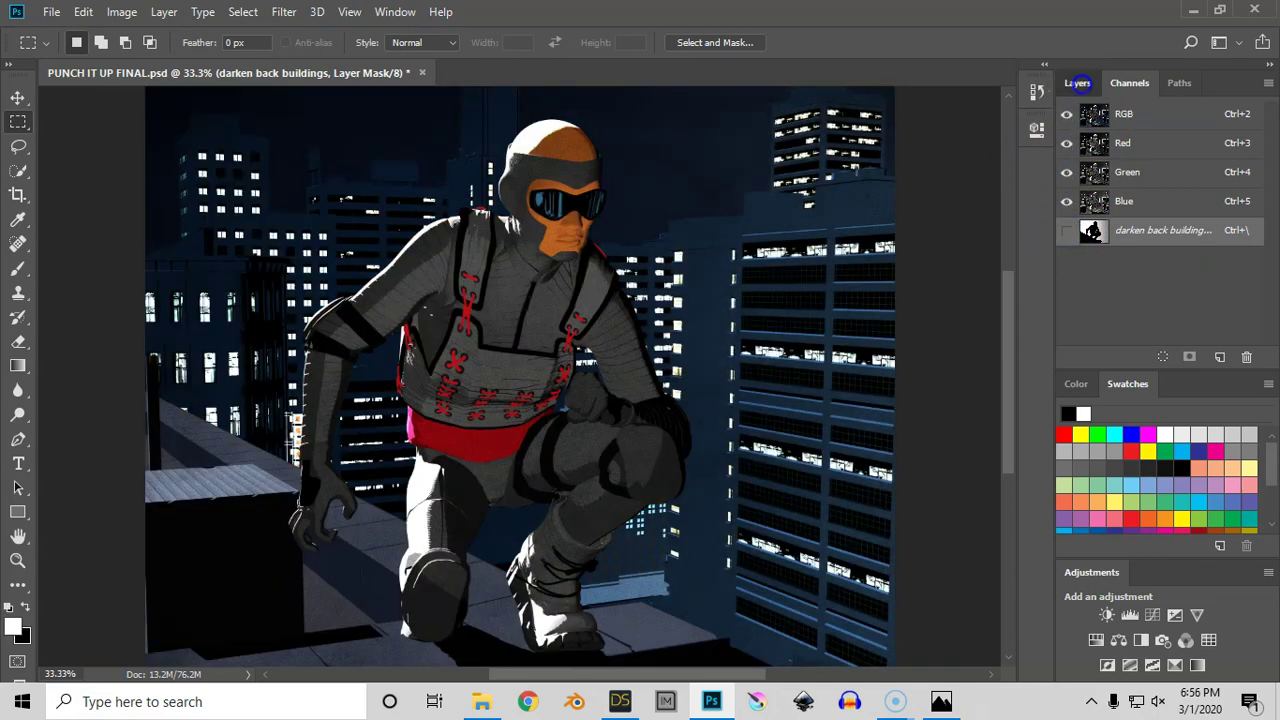
pyautogui.click(1077, 83)
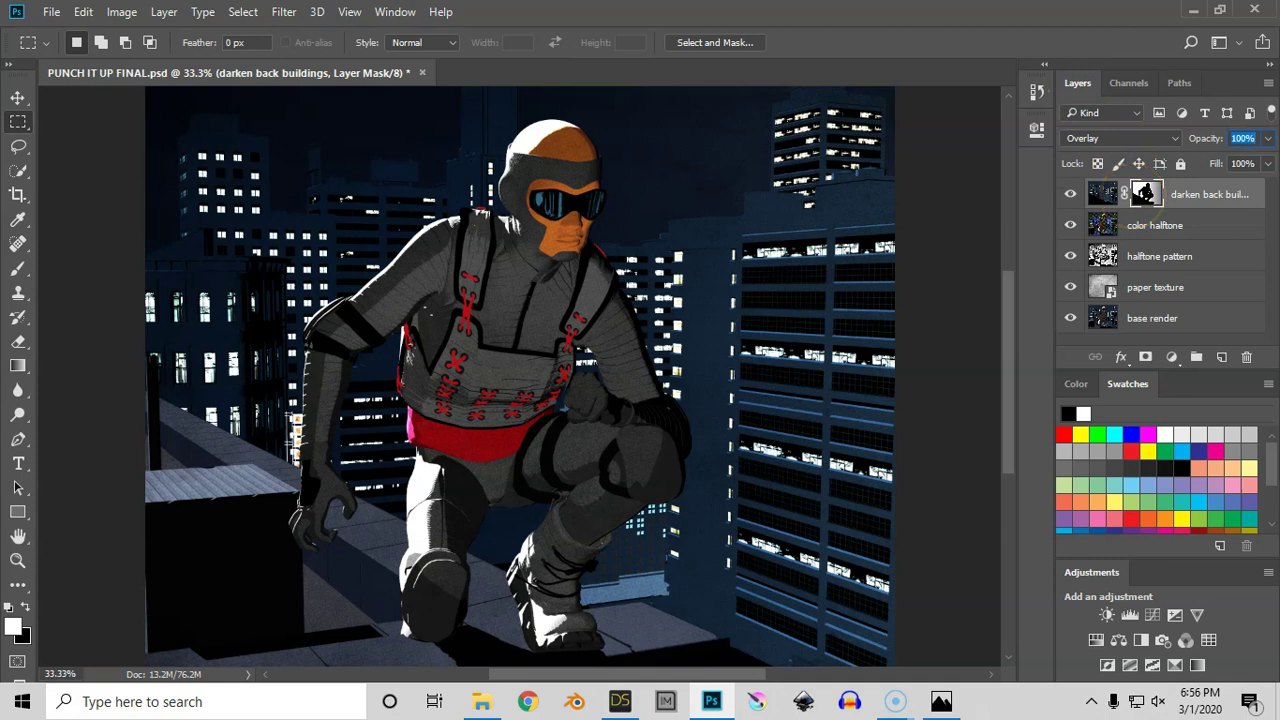